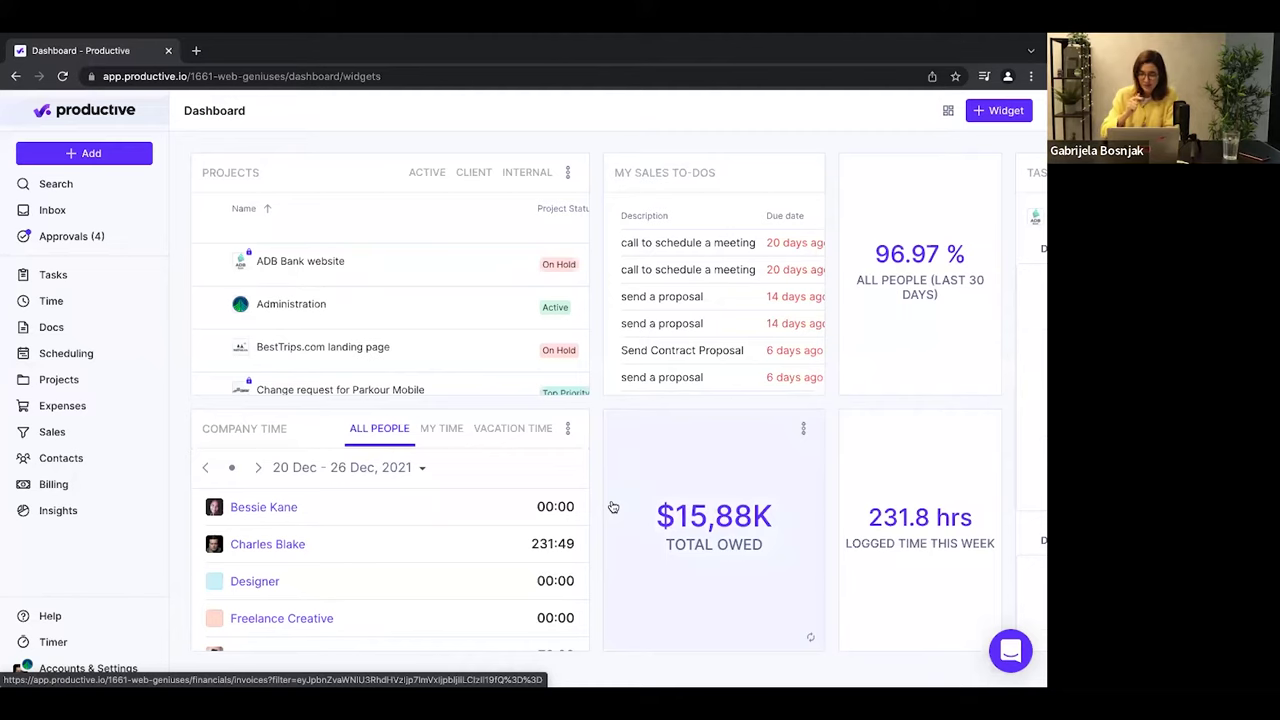
Open the Profitability by client (recognized) report from the Profitability category of the Insights library.
{"action": "left_click", "coordinate": [56, 513]}
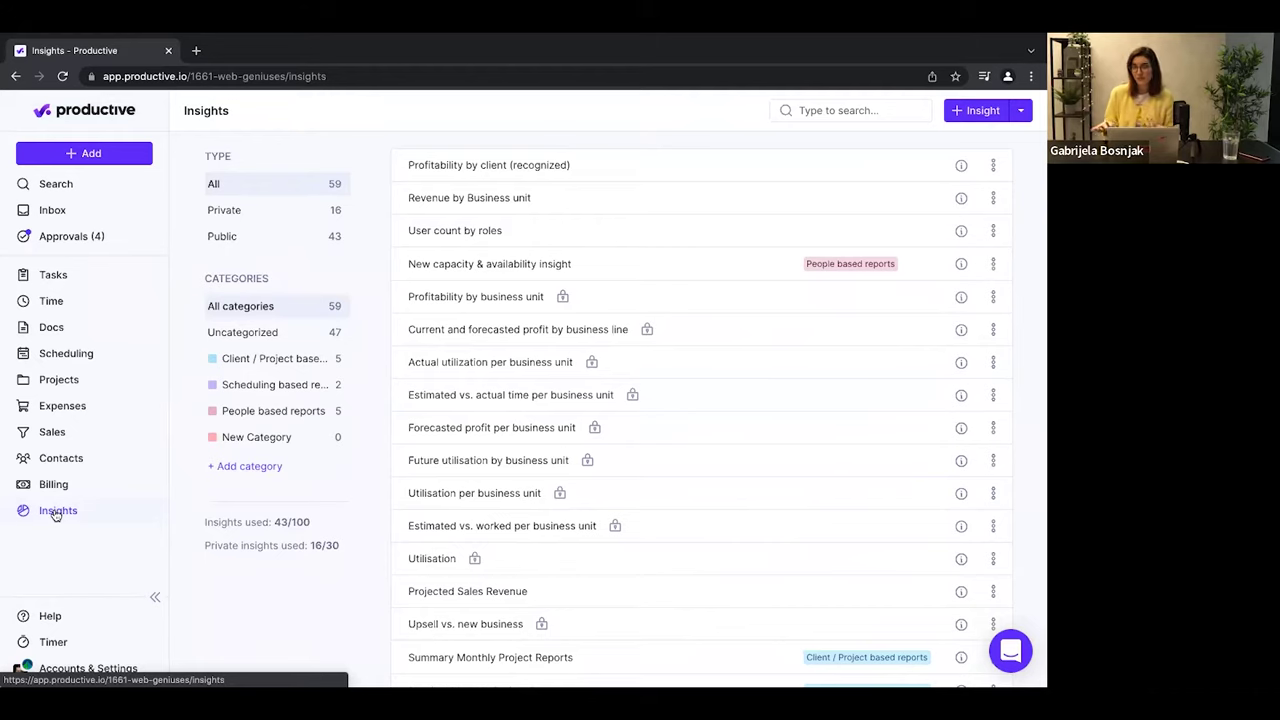
{"action": "left_click", "coordinate": [57, 512]}
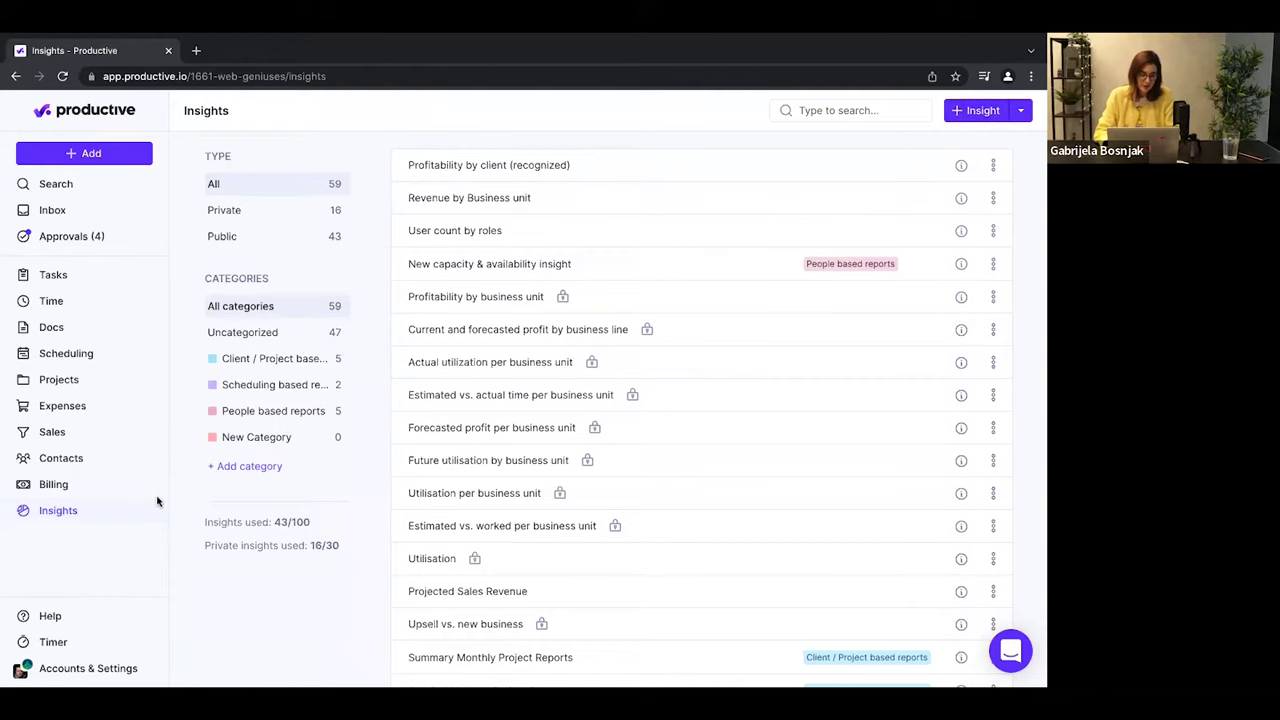
{"action": "left_click", "coordinate": [983, 112]}
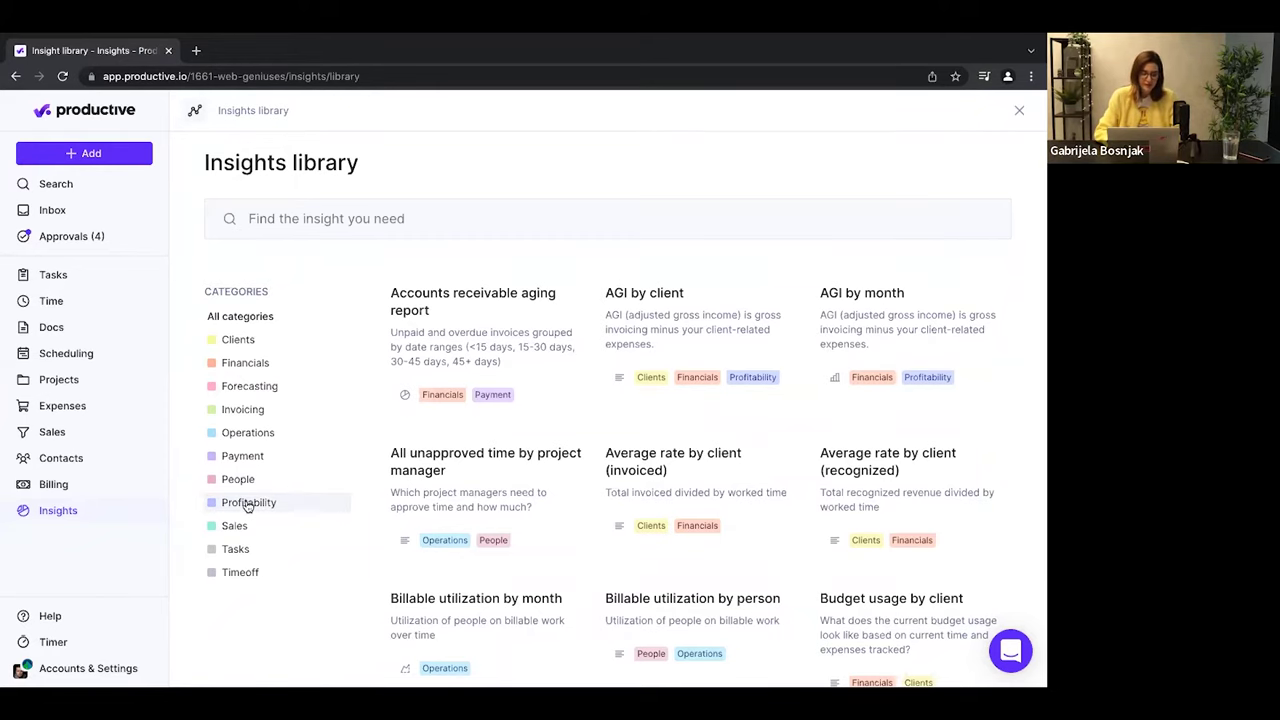
{"action": "left_click", "coordinate": [248, 503]}
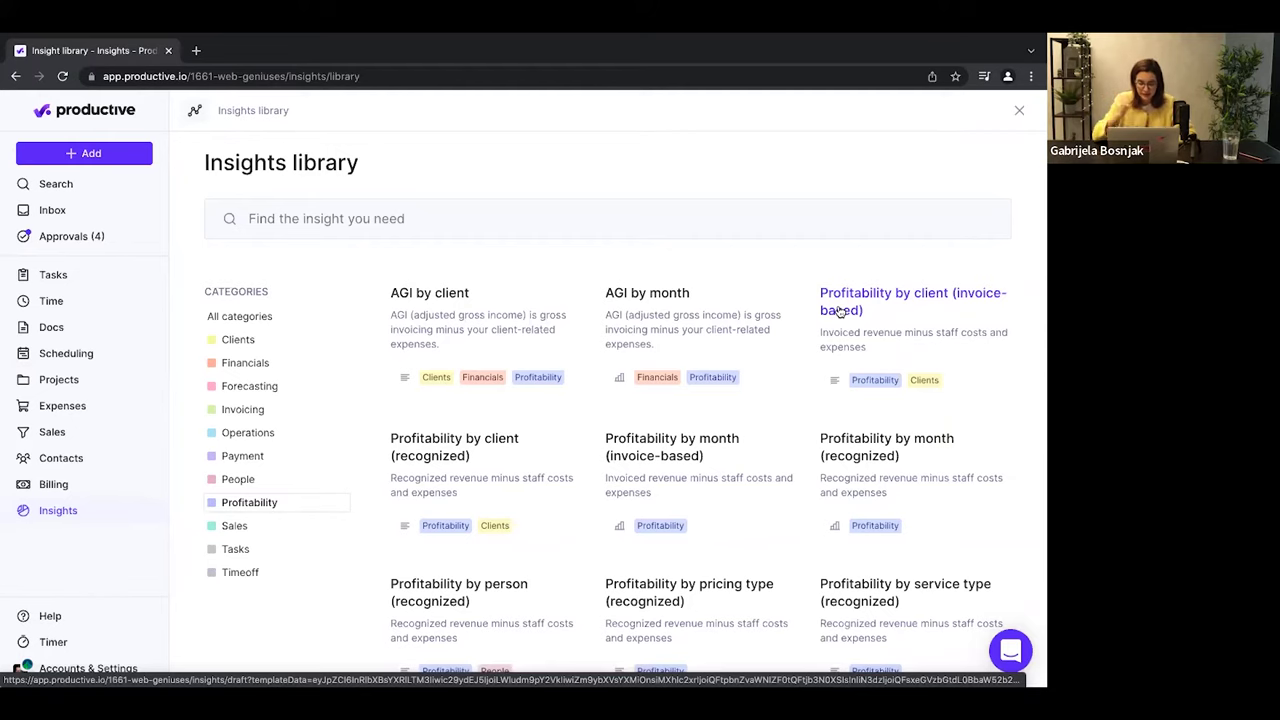
{"action": "left_click", "coordinate": [465, 449]}
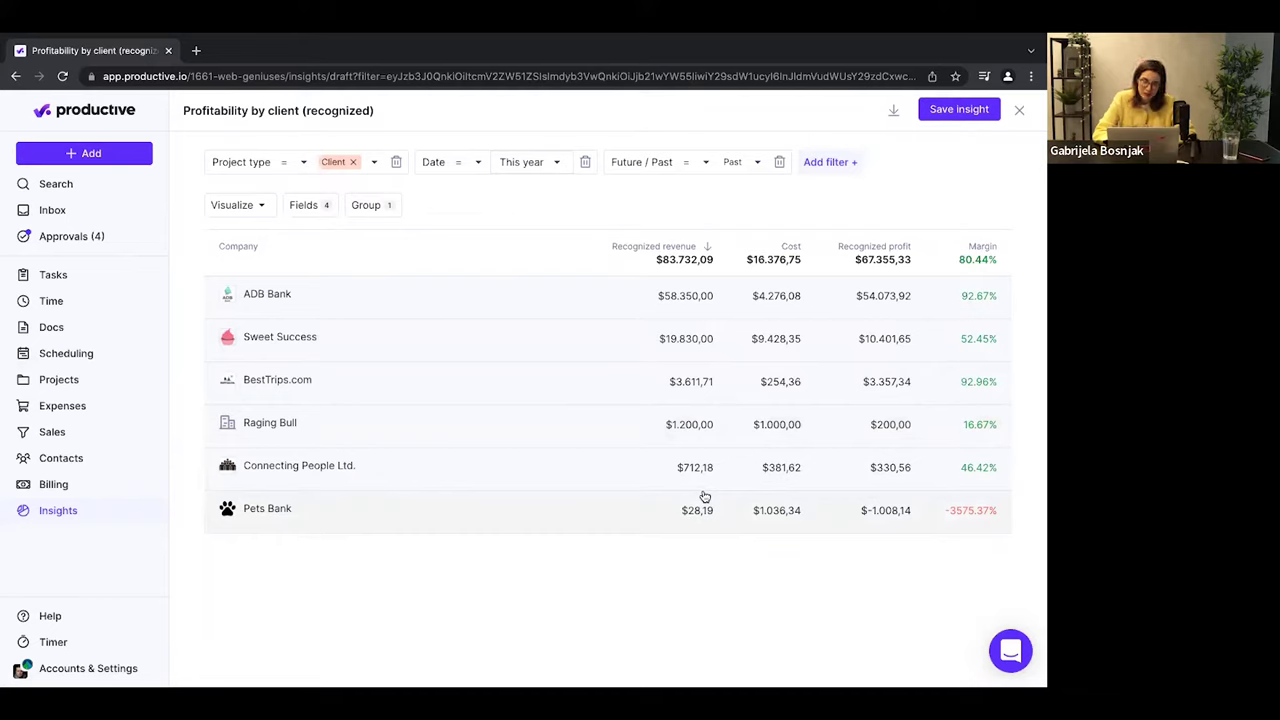
Look through the date filter's preset and custom range choices, clear its value, and remove the Date filter from the profitability report.
{"action": "left_click", "coordinate": [520, 163]}
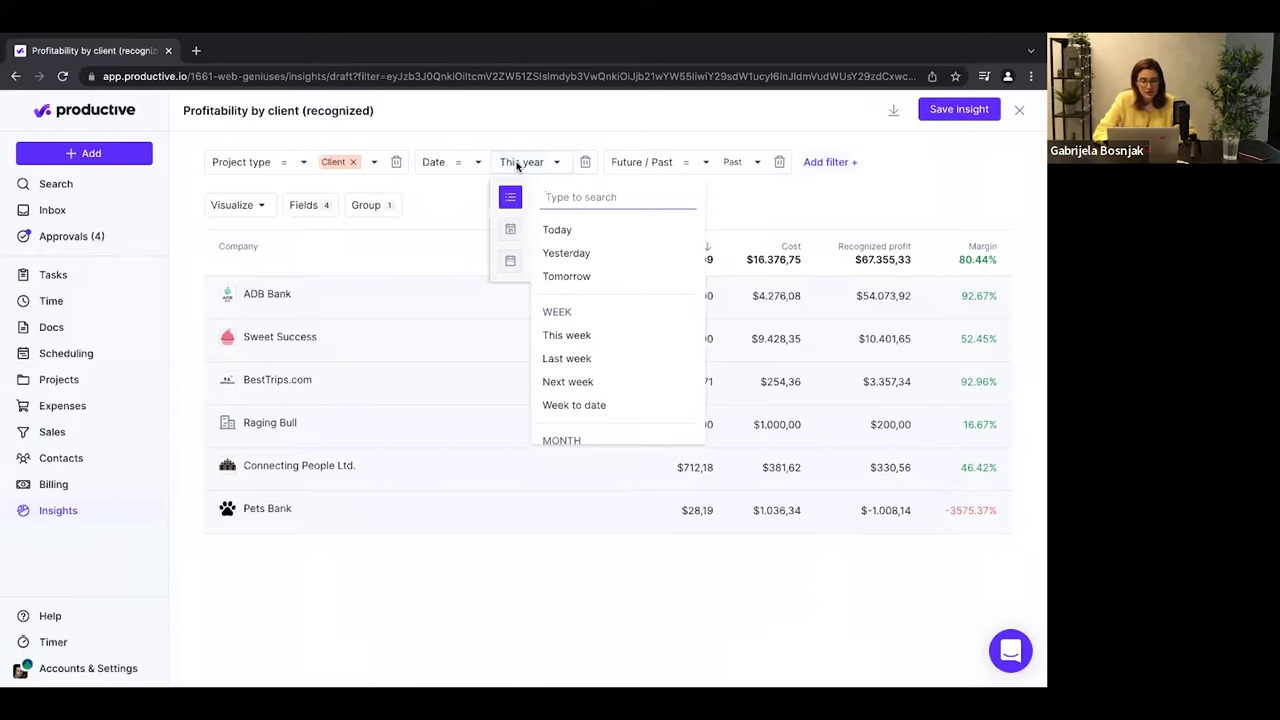
{"action": "scroll", "coordinate": [583, 360], "scroll_direction": "down", "scroll_amount": 1}
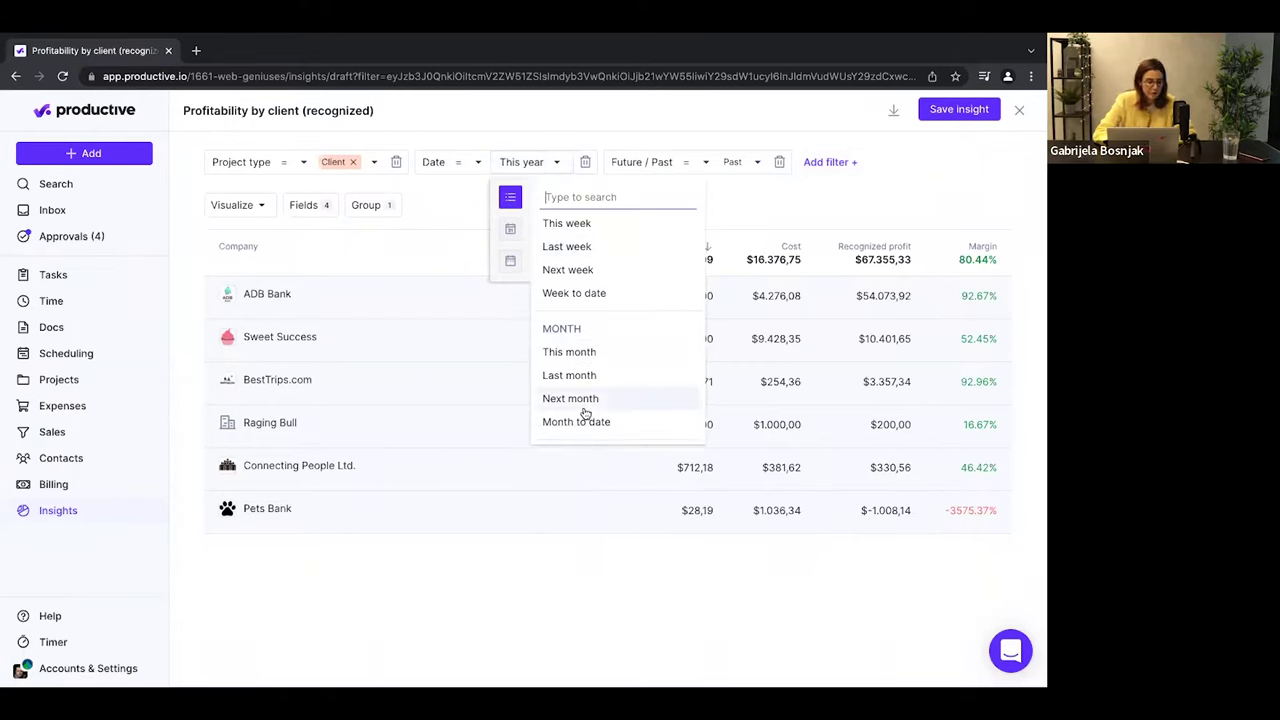
{"action": "left_click", "coordinate": [510, 229]}
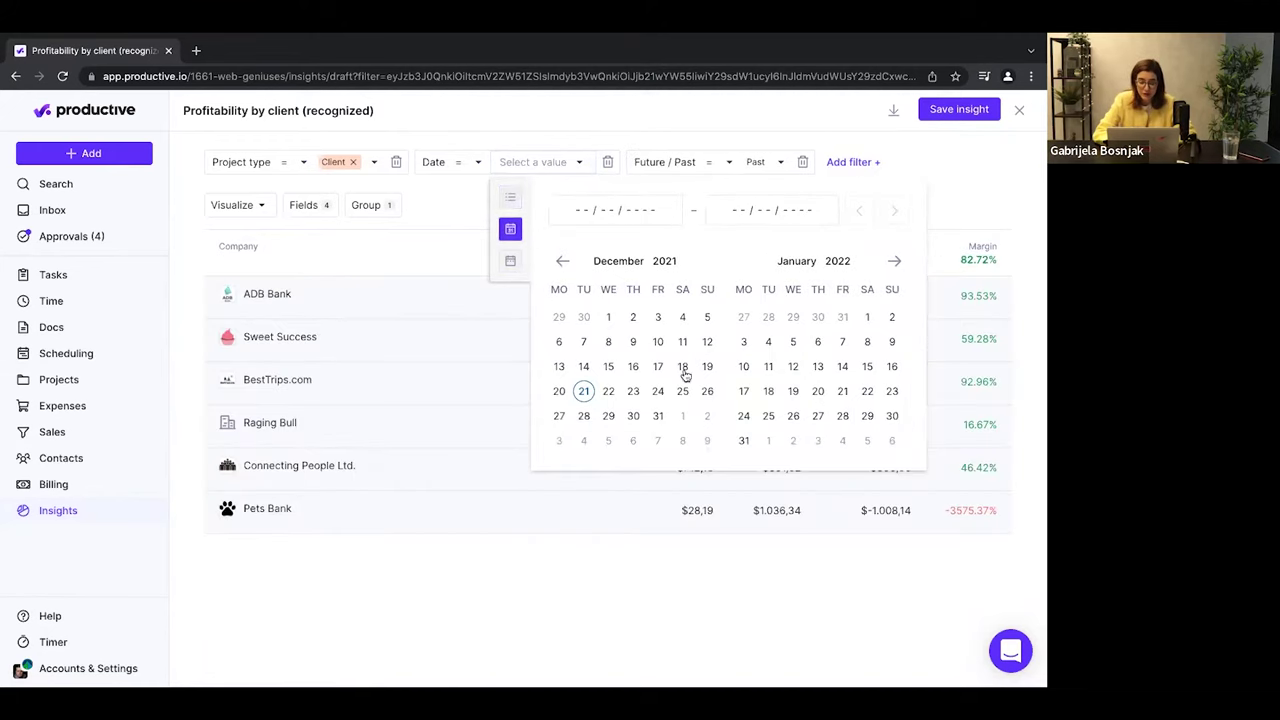
{"action": "left_click", "coordinate": [459, 218]}
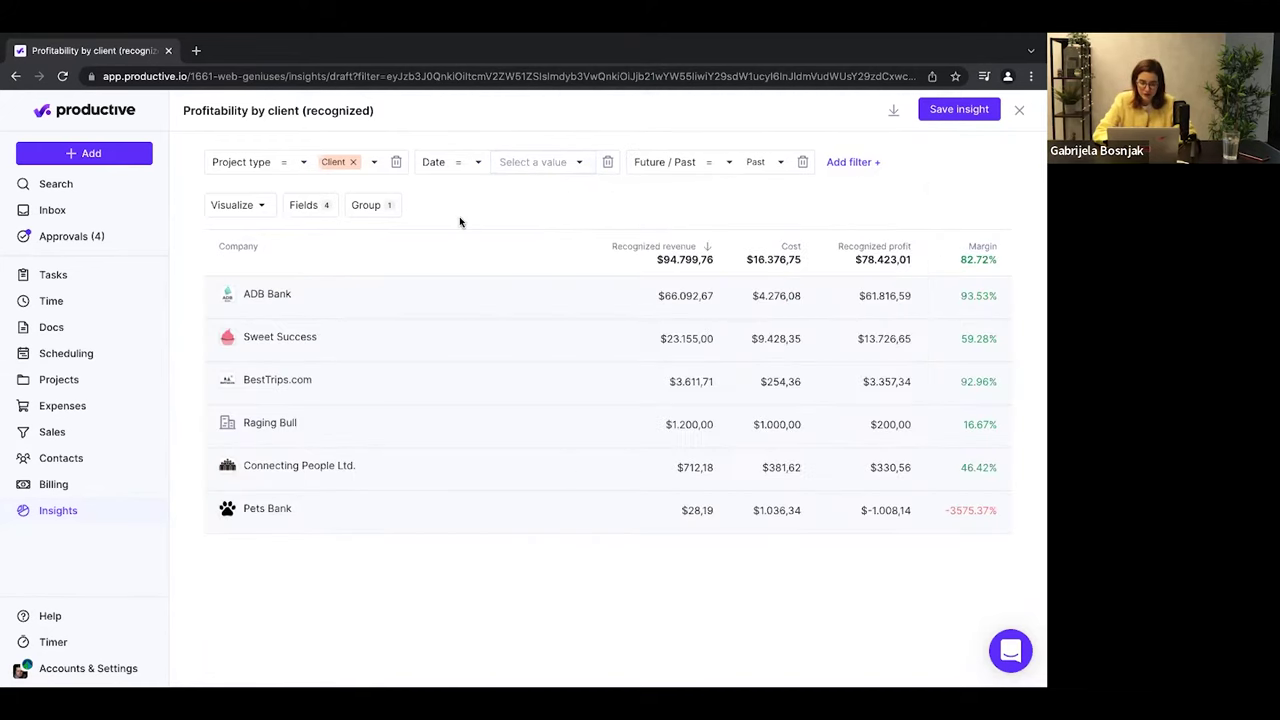
{"action": "left_click", "coordinate": [607, 162]}
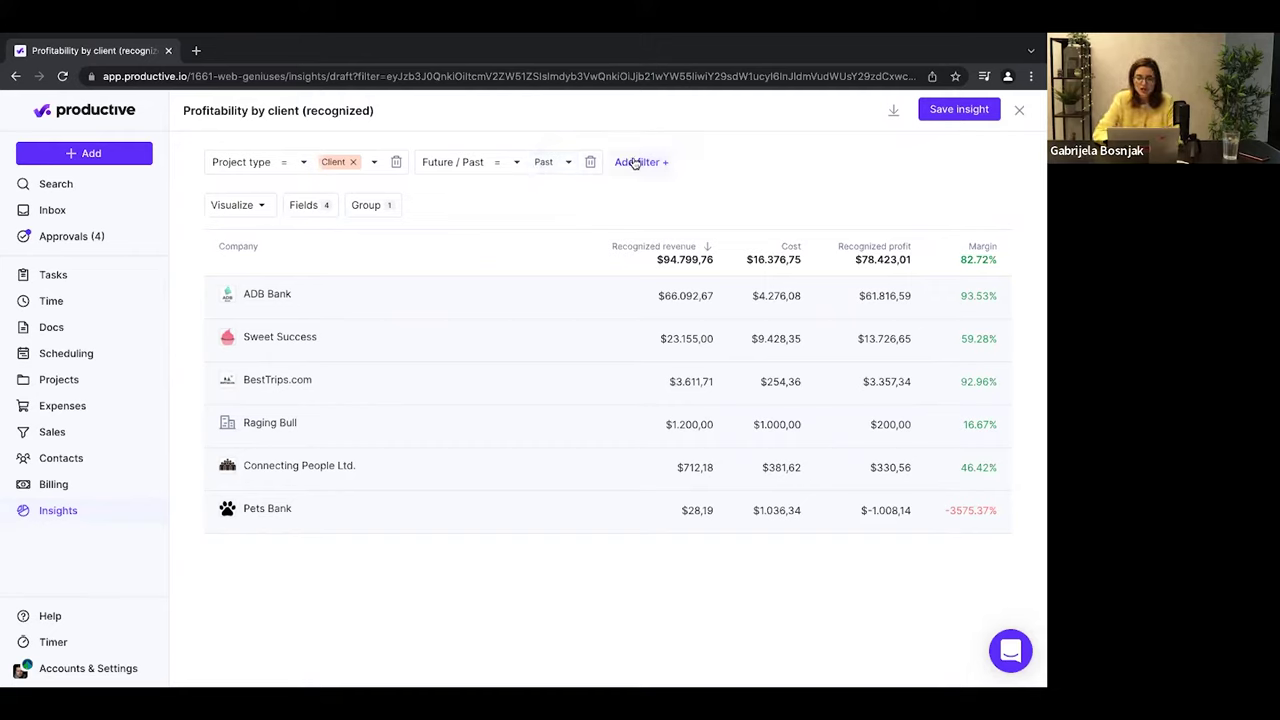
{"action": "left_click", "coordinate": [683, 260]}
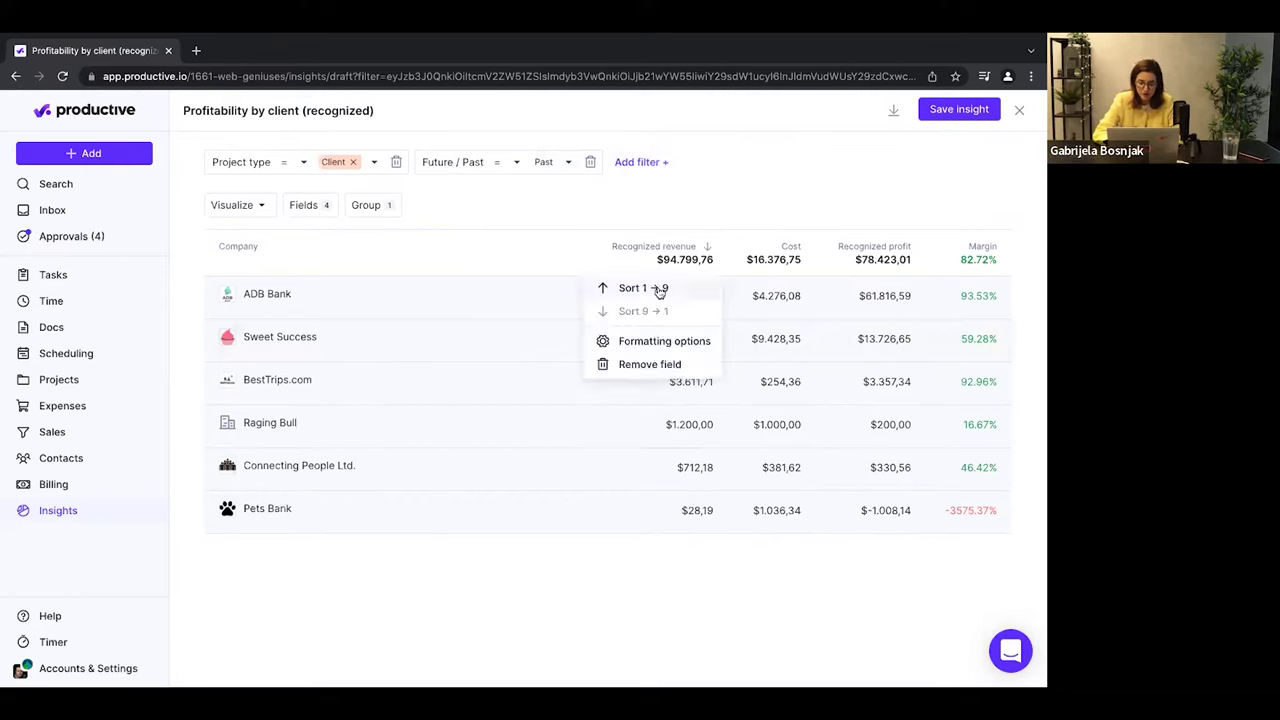
{"action": "left_click", "coordinate": [714, 172]}
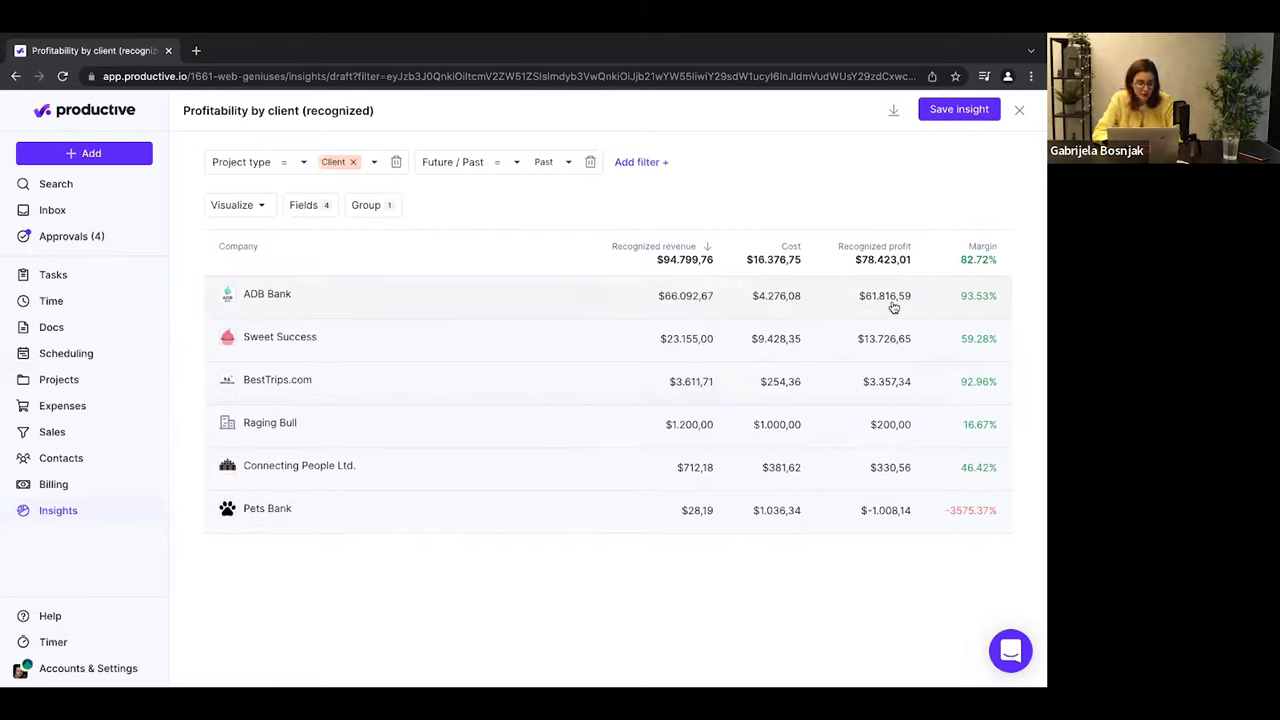
{"action": "mouse_move", "coordinate": [996, 306]}
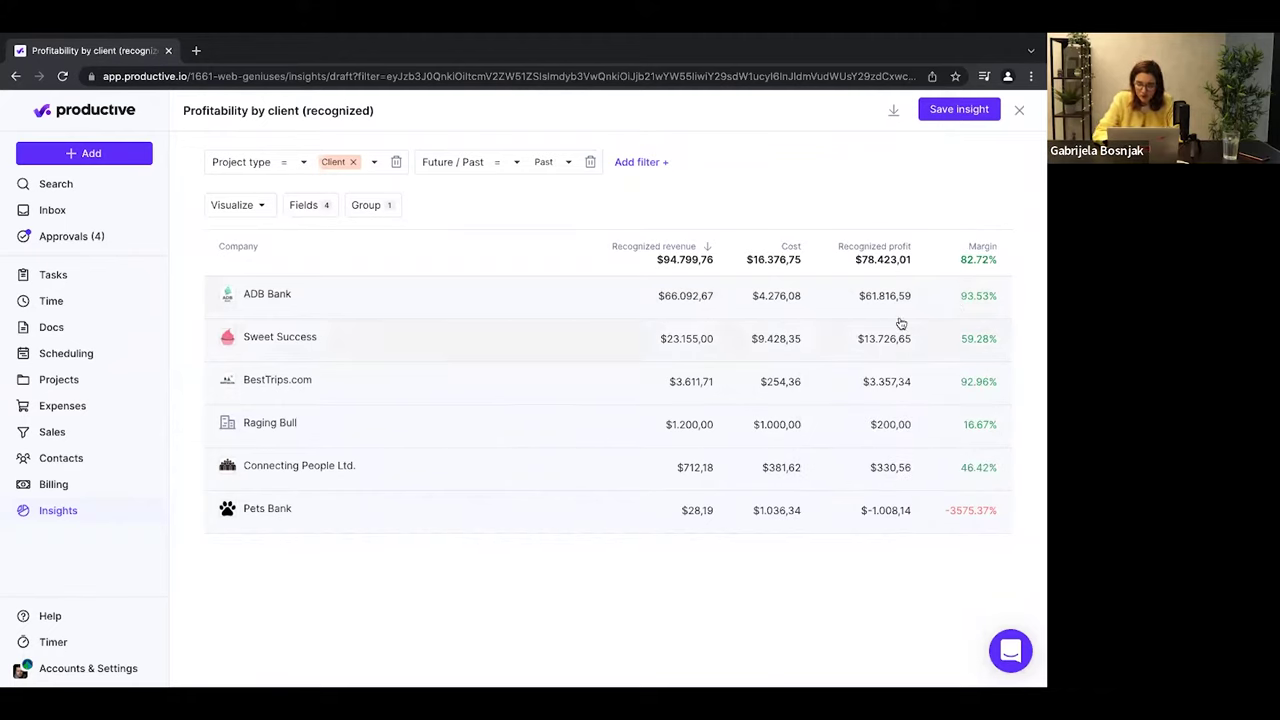
Add Project as a second grouping level under Company in the profitability report.
{"action": "left_click", "coordinate": [369, 205]}
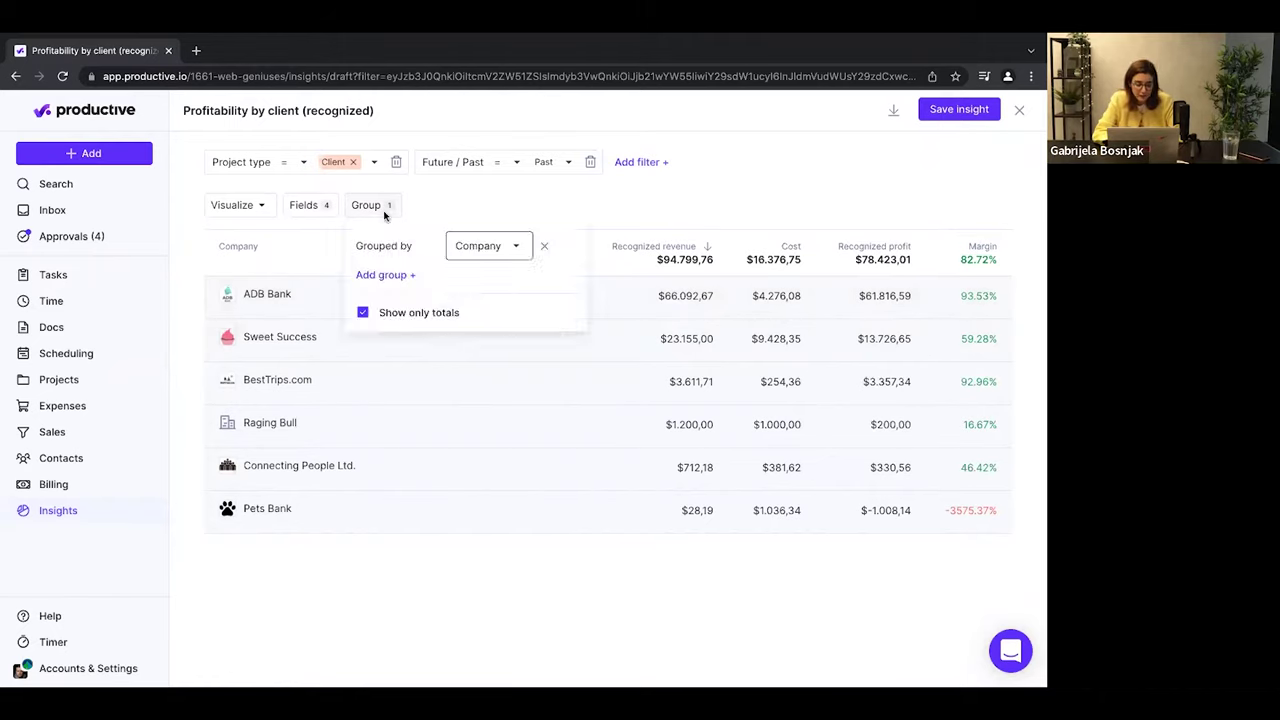
{"action": "left_click", "coordinate": [388, 276]}
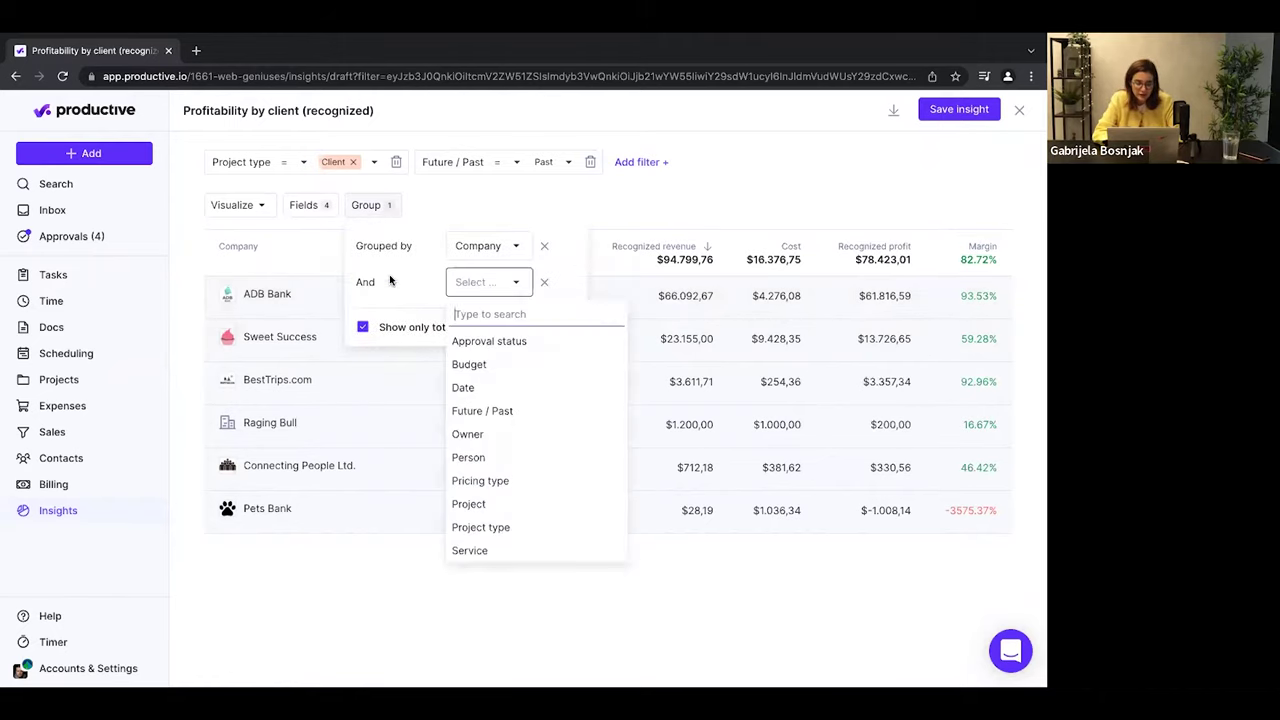
{"action": "left_click", "coordinate": [481, 505]}
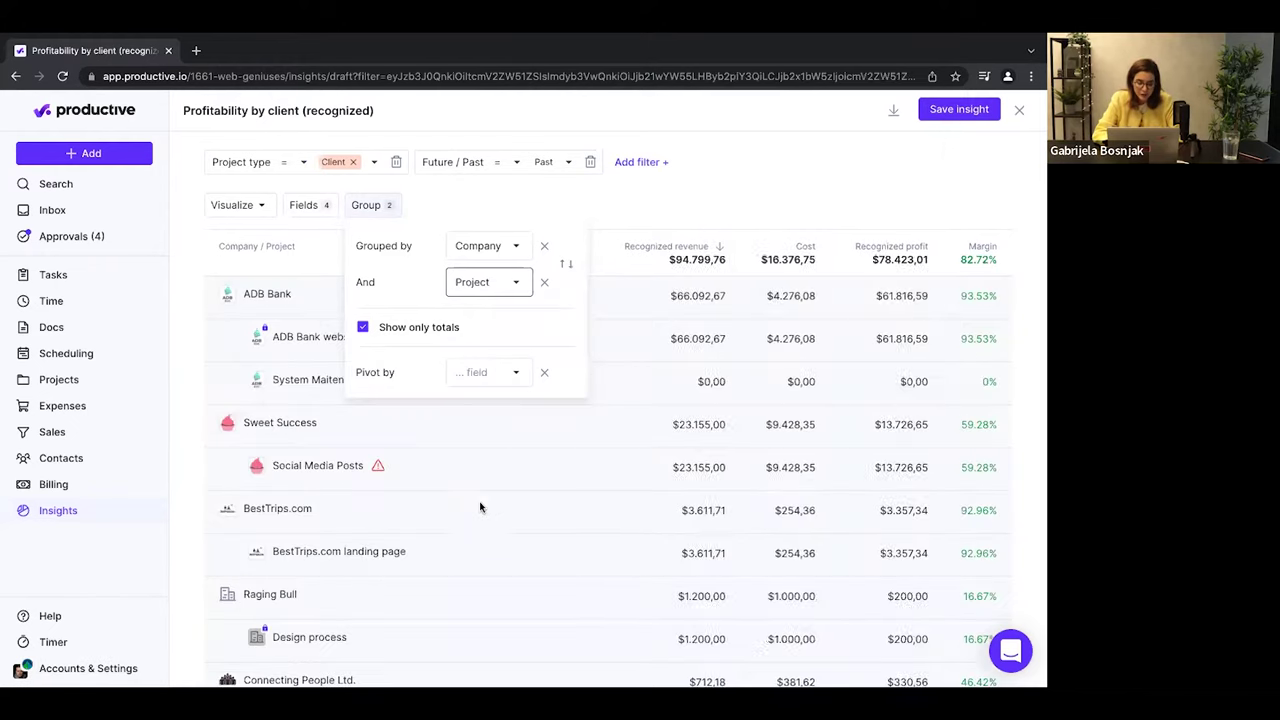
{"action": "left_click", "coordinate": [751, 191]}
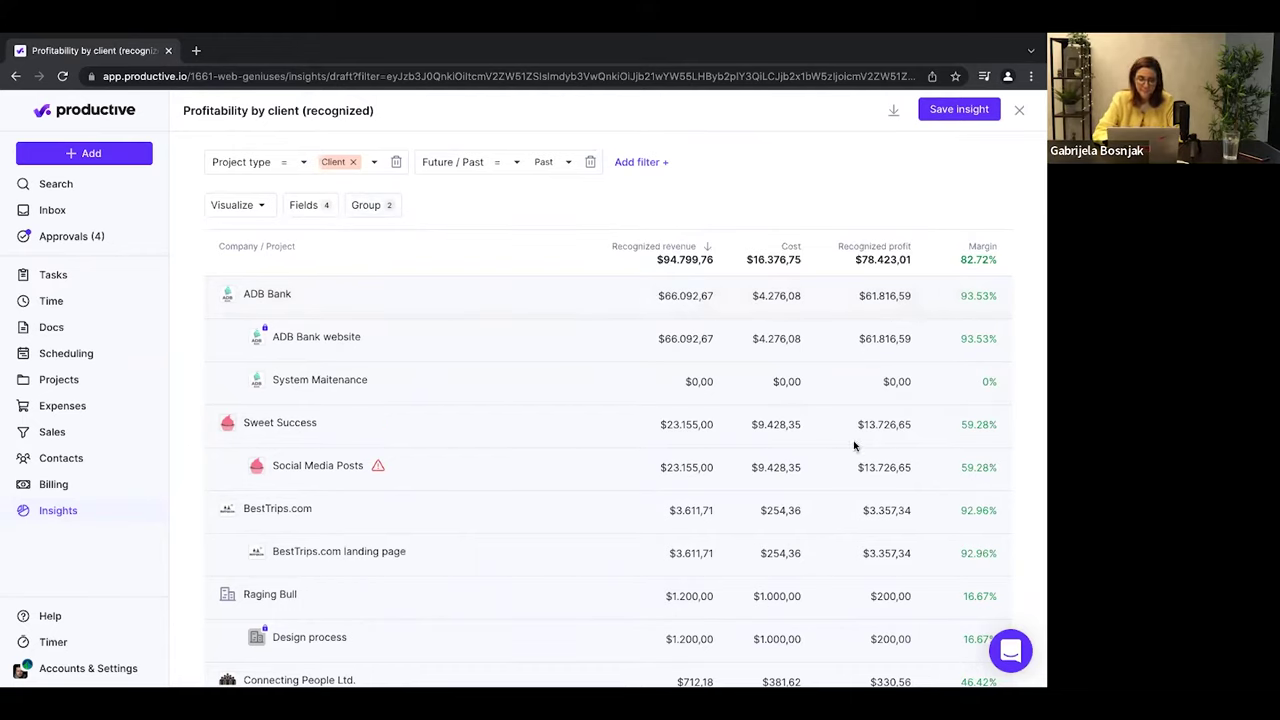
Return to Insights and start a fresh Profitability by client (recognized) report from the library's Profitability category.
{"action": "mouse_move", "coordinate": [70, 518]}
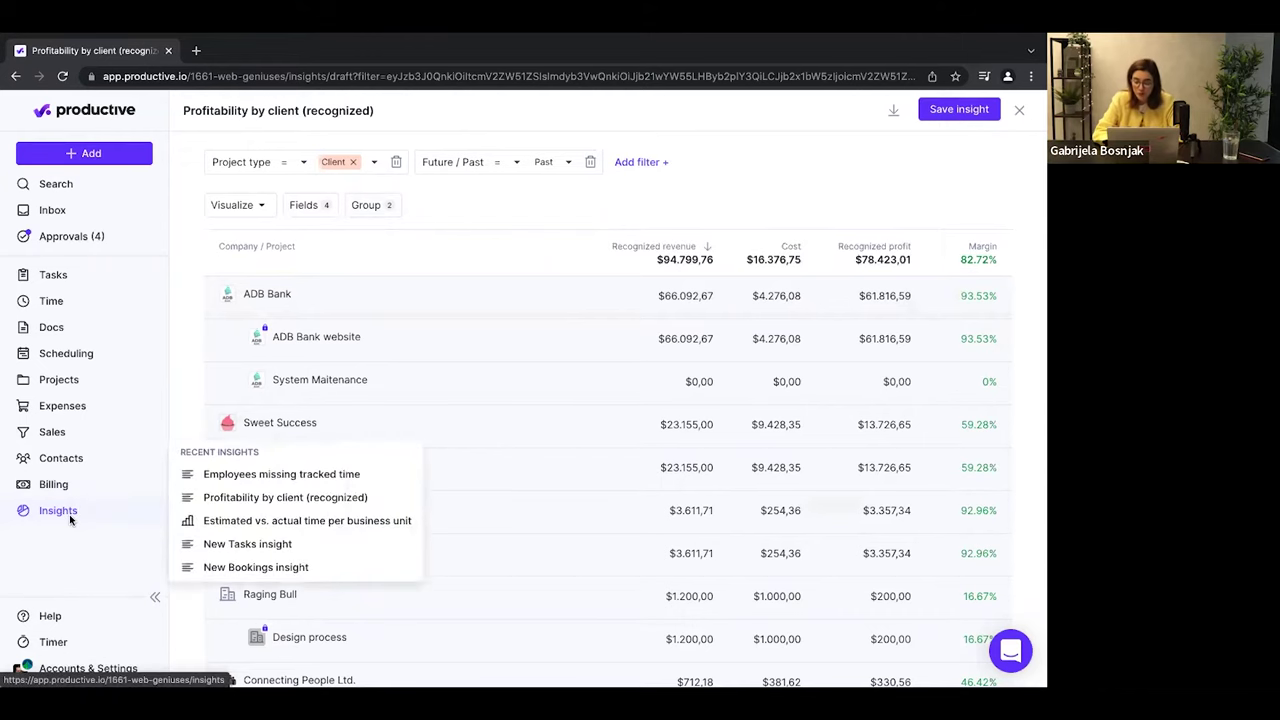
{"action": "left_click", "coordinate": [56, 518]}
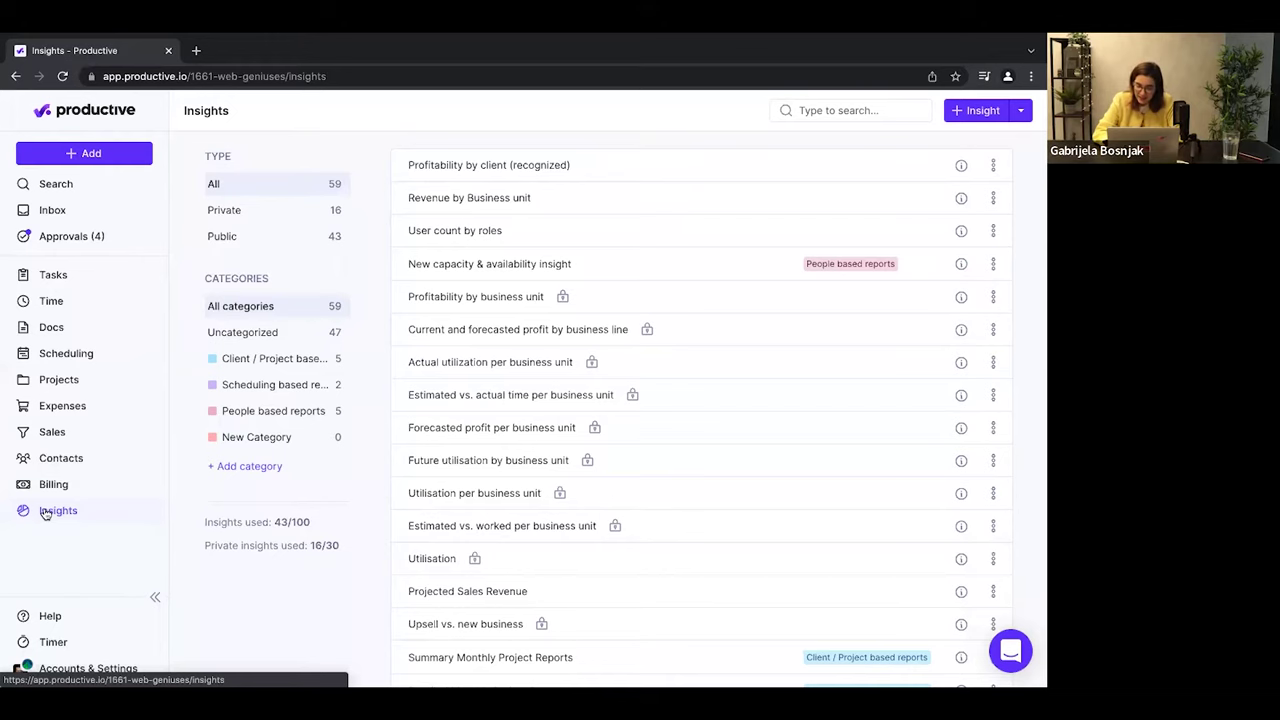
{"action": "left_click", "coordinate": [970, 112]}
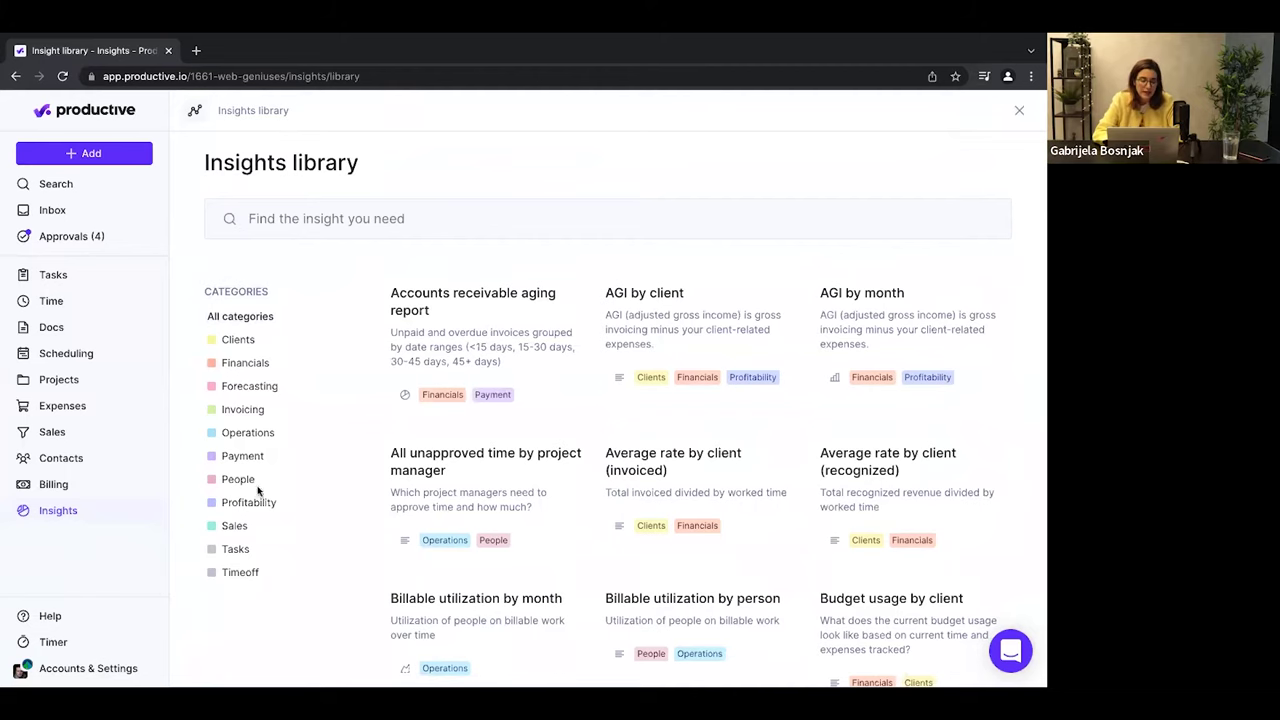
{"action": "left_click", "coordinate": [249, 503]}
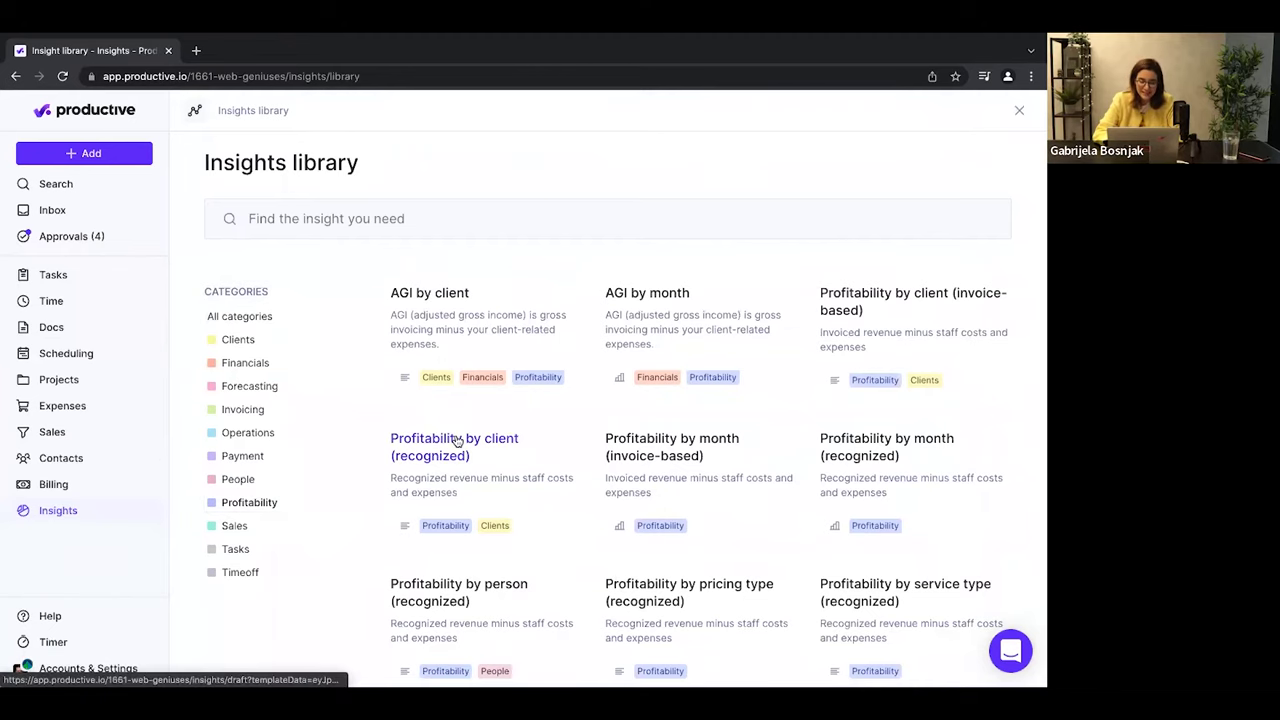
{"action": "left_click", "coordinate": [455, 440]}
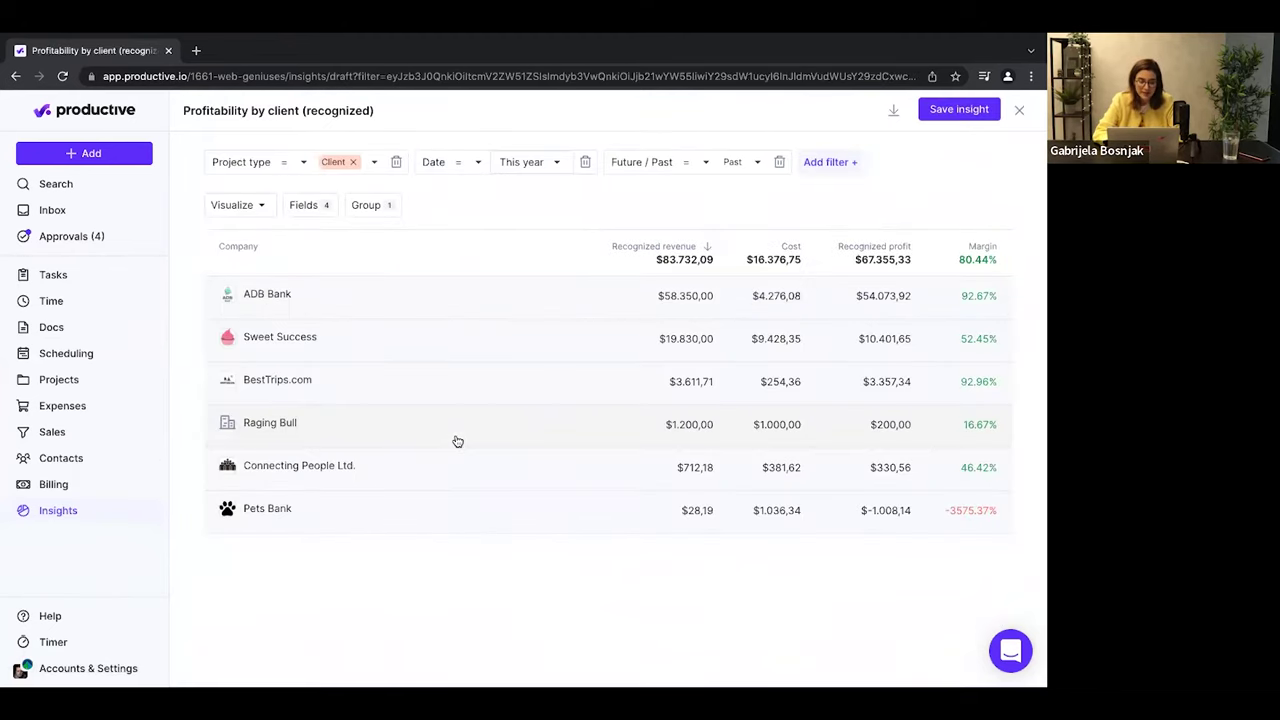
Group the fresh profitability report by Company and Project, keeping its This year date filter.
{"action": "left_click", "coordinate": [374, 206]}
{"action": "left_click", "coordinate": [397, 279]}
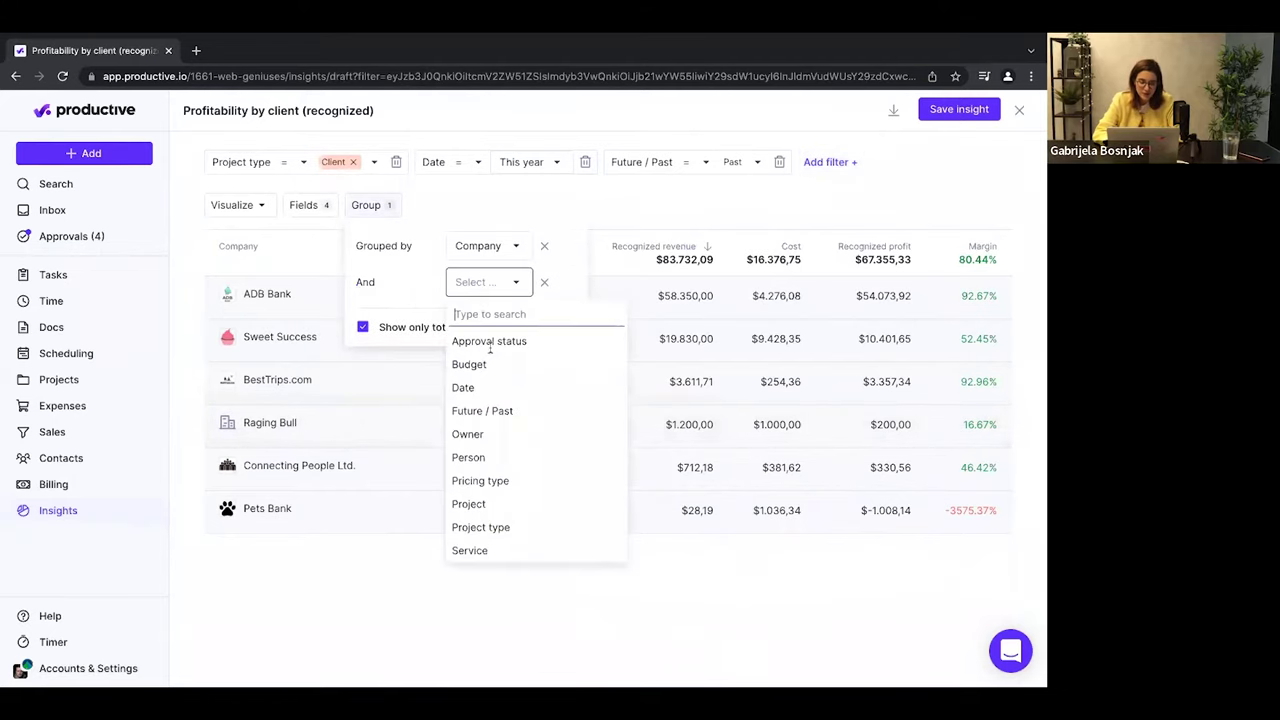
{"action": "left_click", "coordinate": [469, 504]}
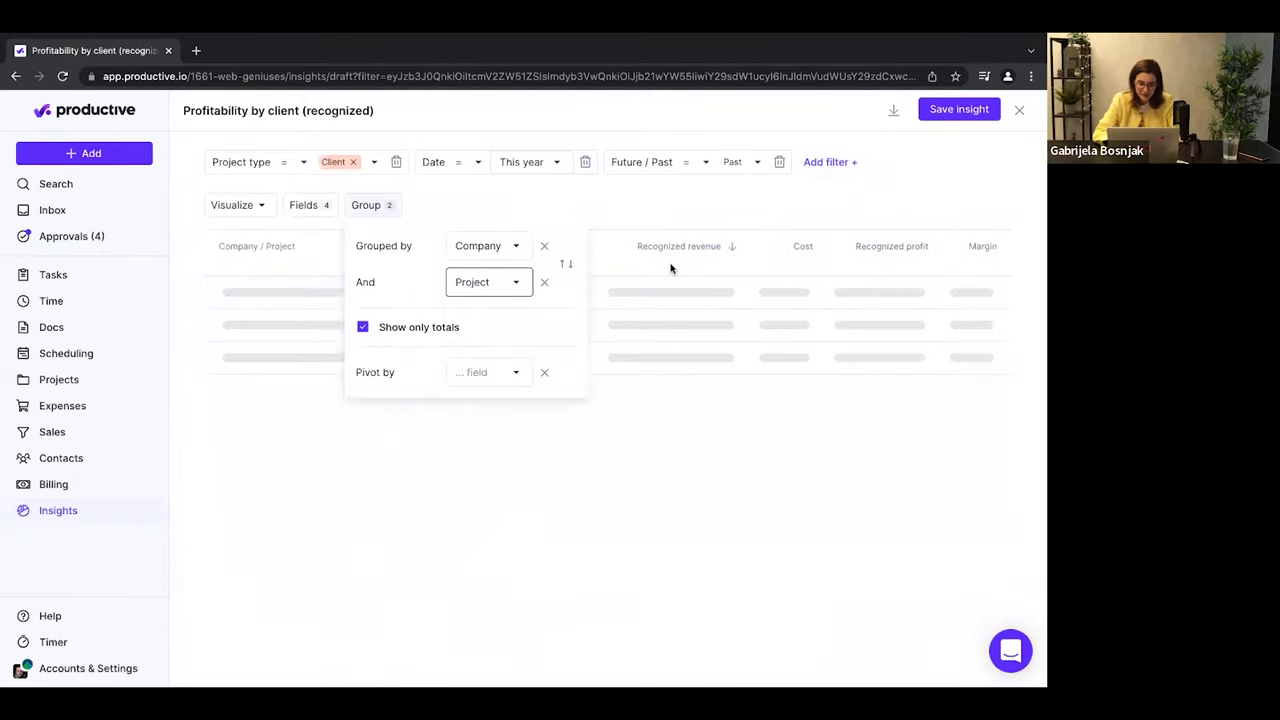
{"action": "left_click", "coordinate": [704, 203]}
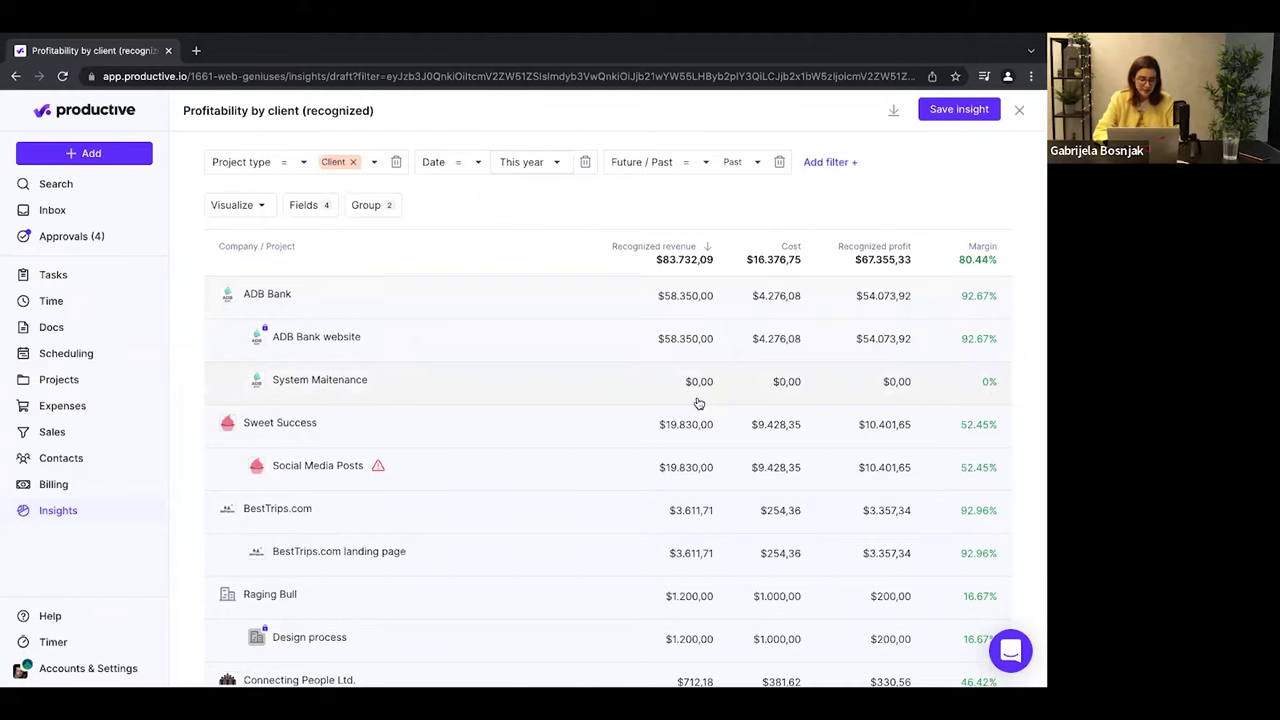
Open the Billable utilization by person report from the Operations category of the Insights library.
{"action": "left_click", "coordinate": [50, 514]}
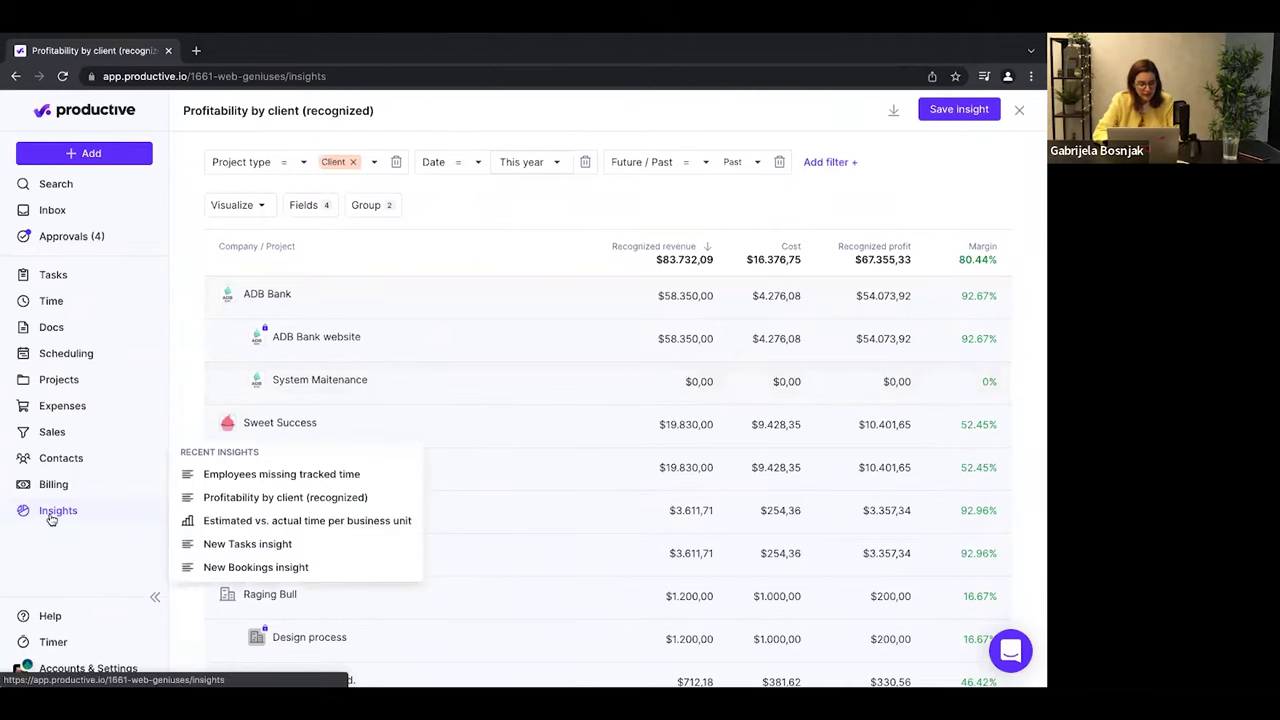
{"action": "left_click", "coordinate": [977, 117]}
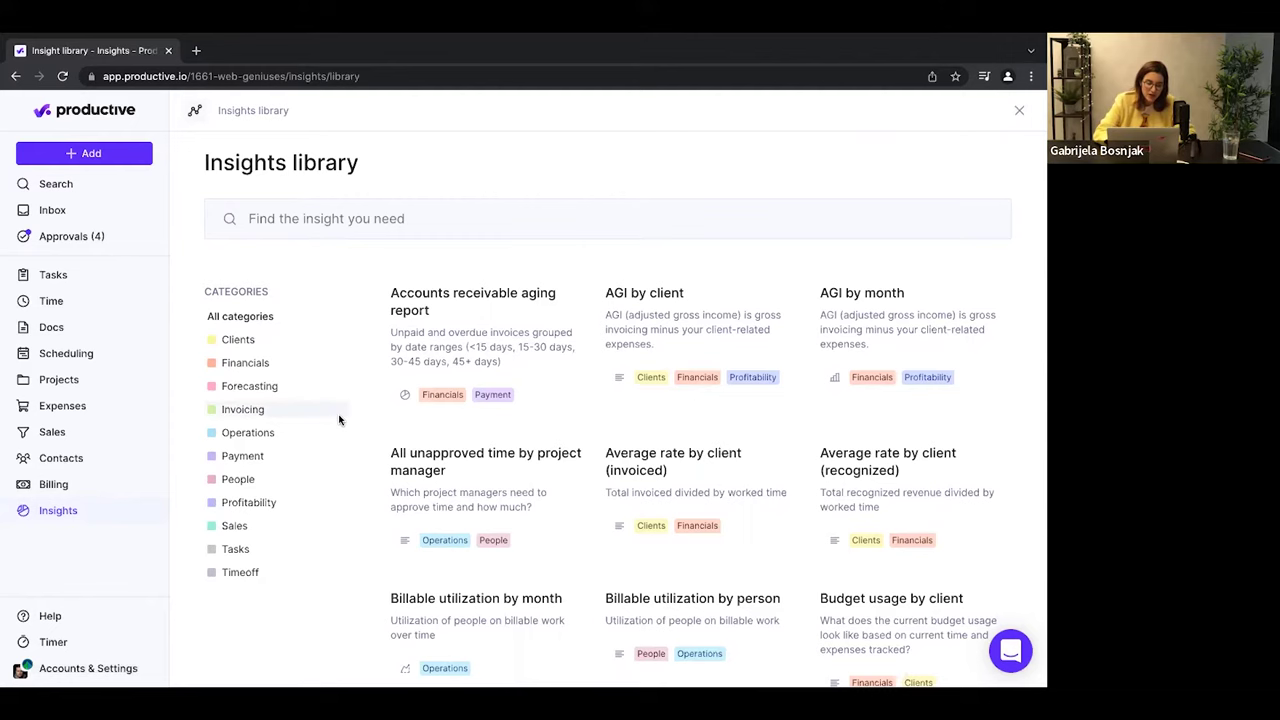
{"action": "left_click", "coordinate": [255, 434]}
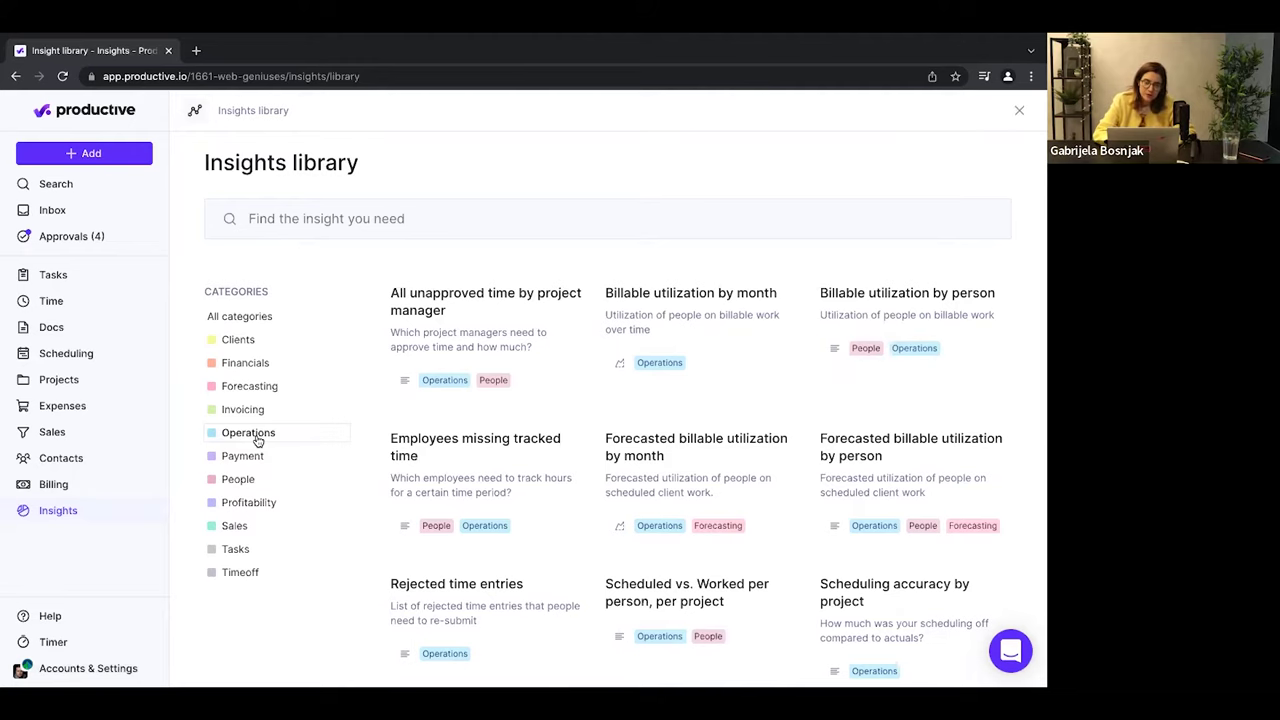
{"action": "left_click", "coordinate": [884, 296]}
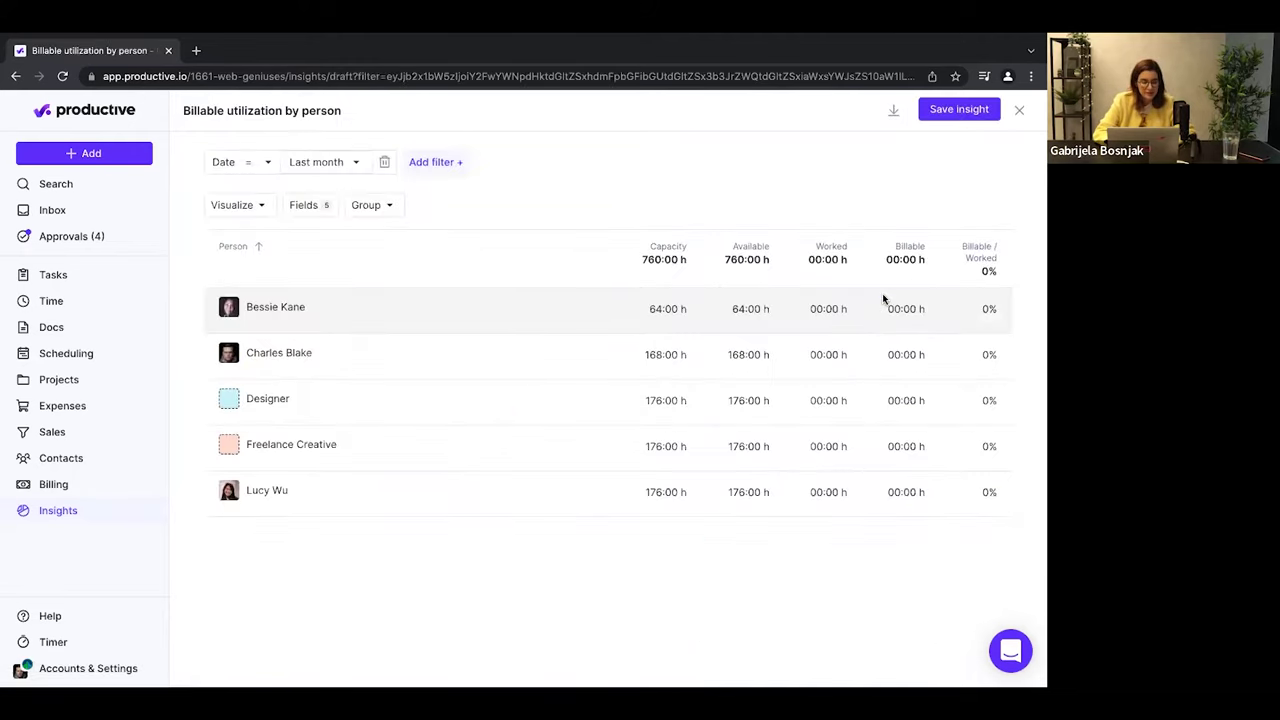
Set the date filter of the billable utilization report to This month.
{"action": "left_click", "coordinate": [322, 161]}
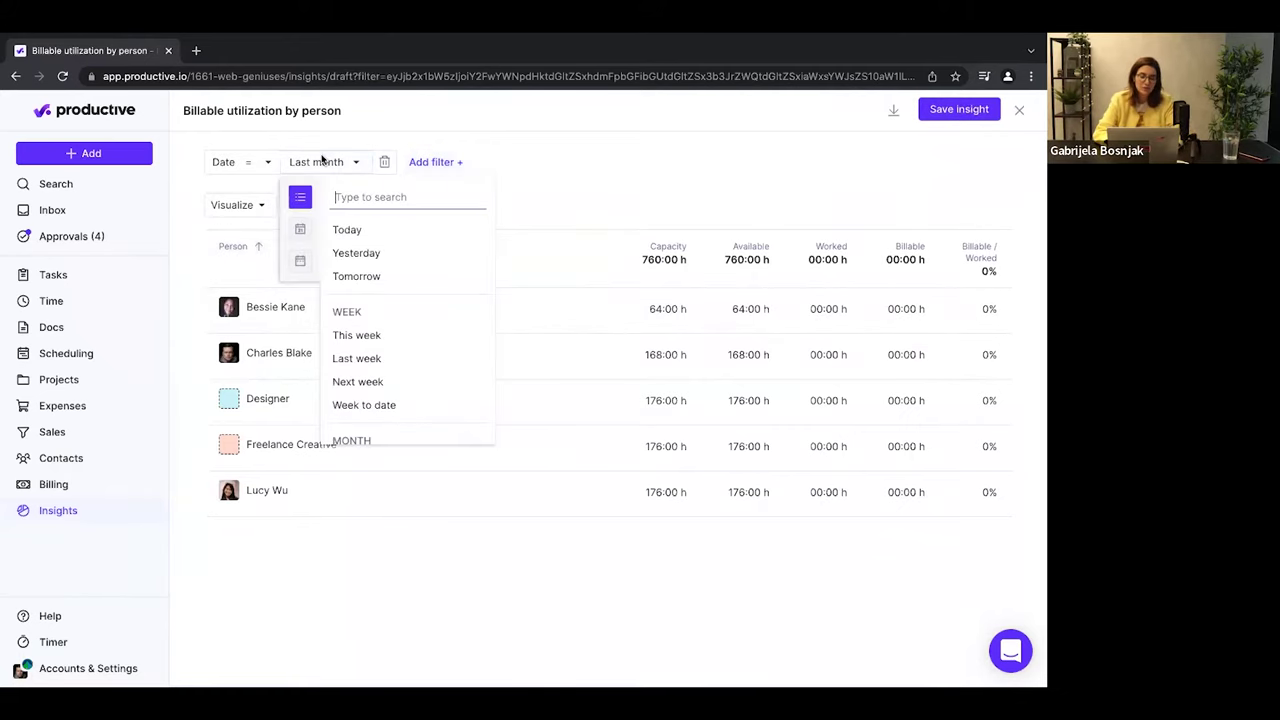
{"action": "type", "text": "this mo"}
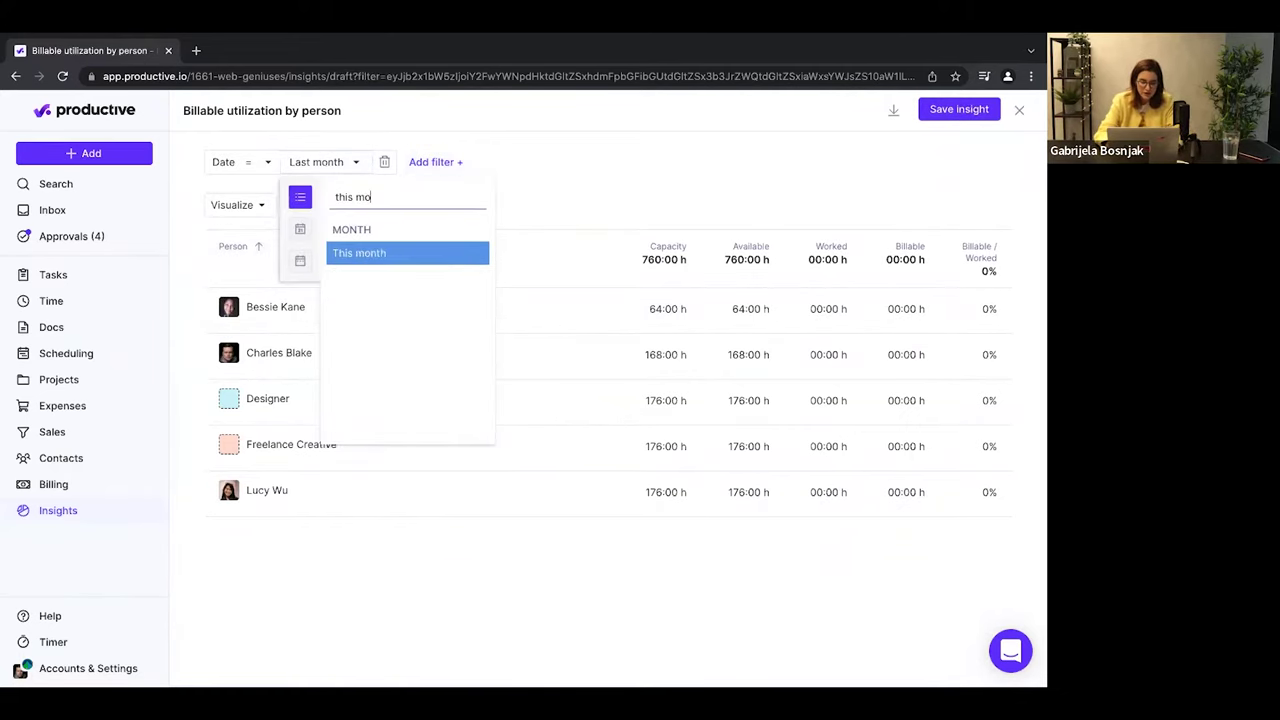
{"action": "key", "text": "Return"}
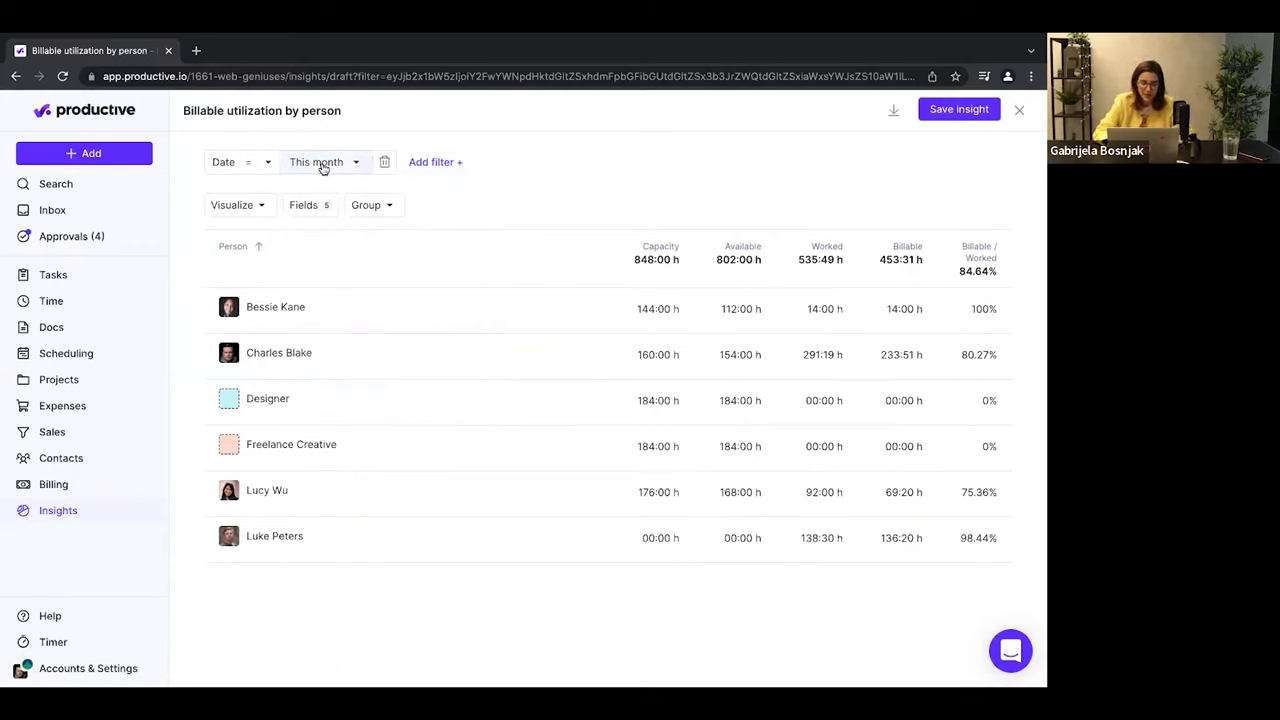
Add a Person type filter set to User to the billable utilization report.
{"action": "mouse_move", "coordinate": [281, 398]}
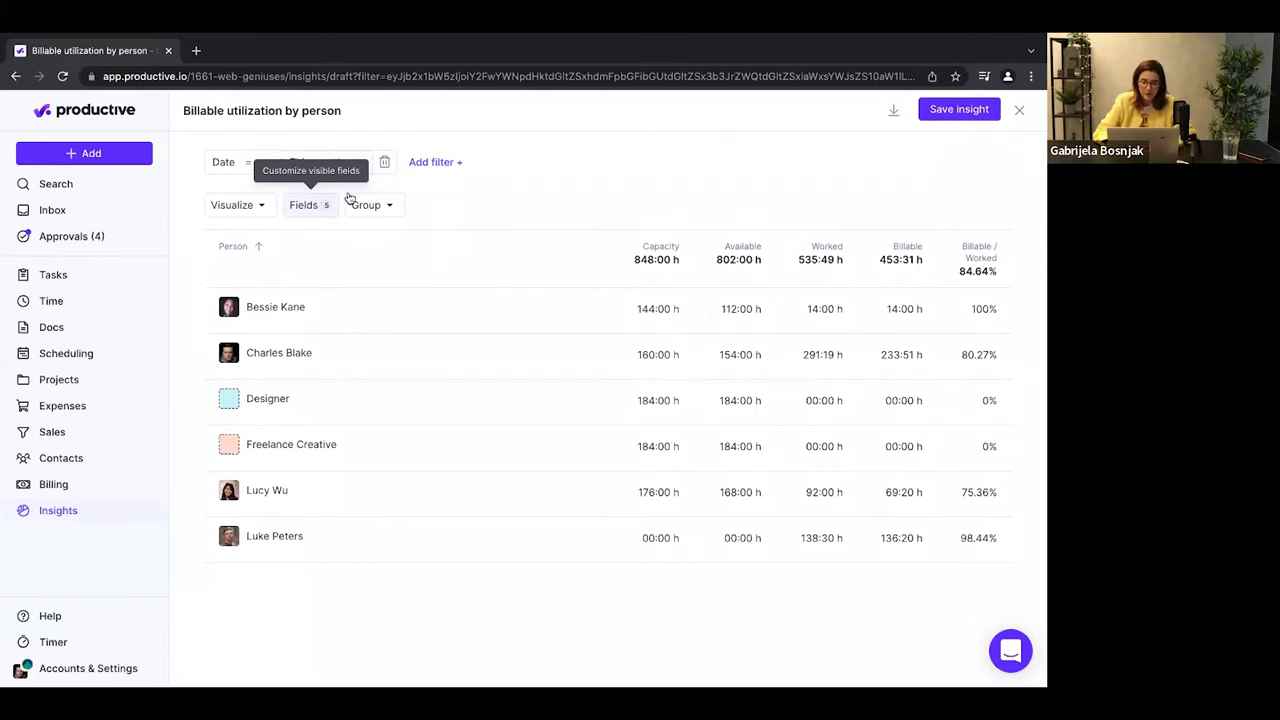
{"action": "left_click", "coordinate": [436, 162]}
{"action": "type", "text": "per"}
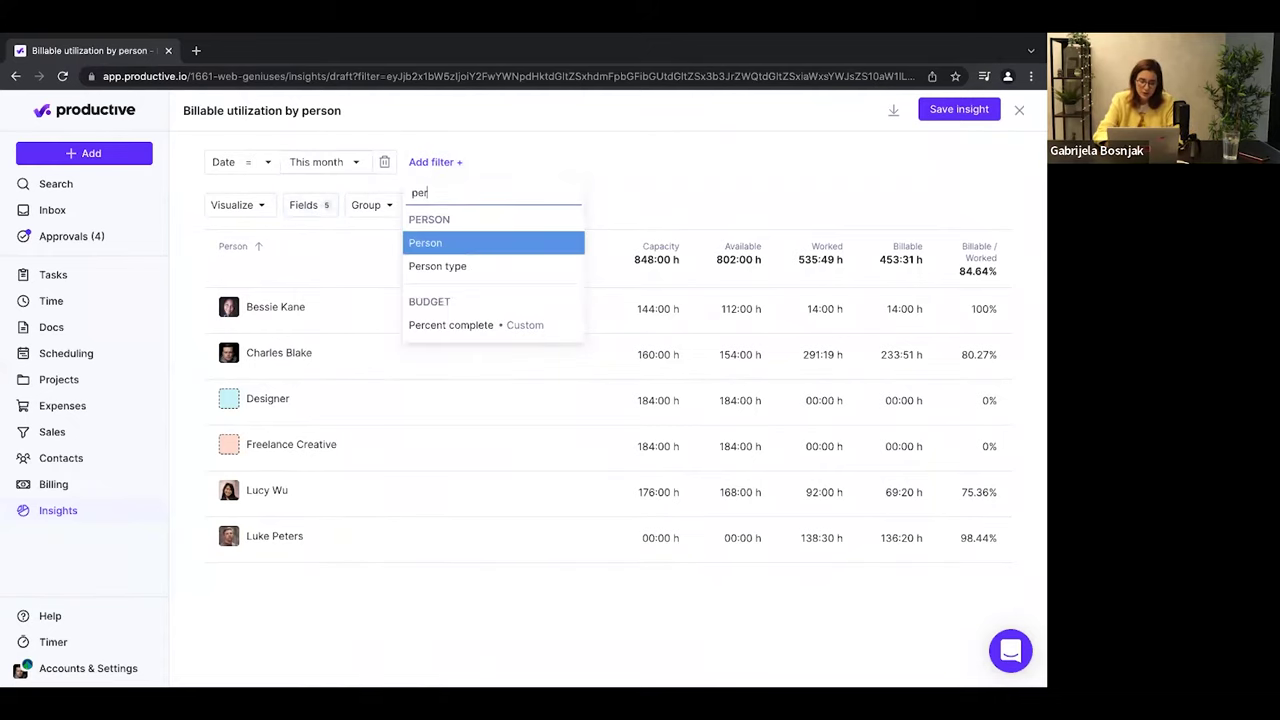
{"action": "left_click", "coordinate": [459, 265]}
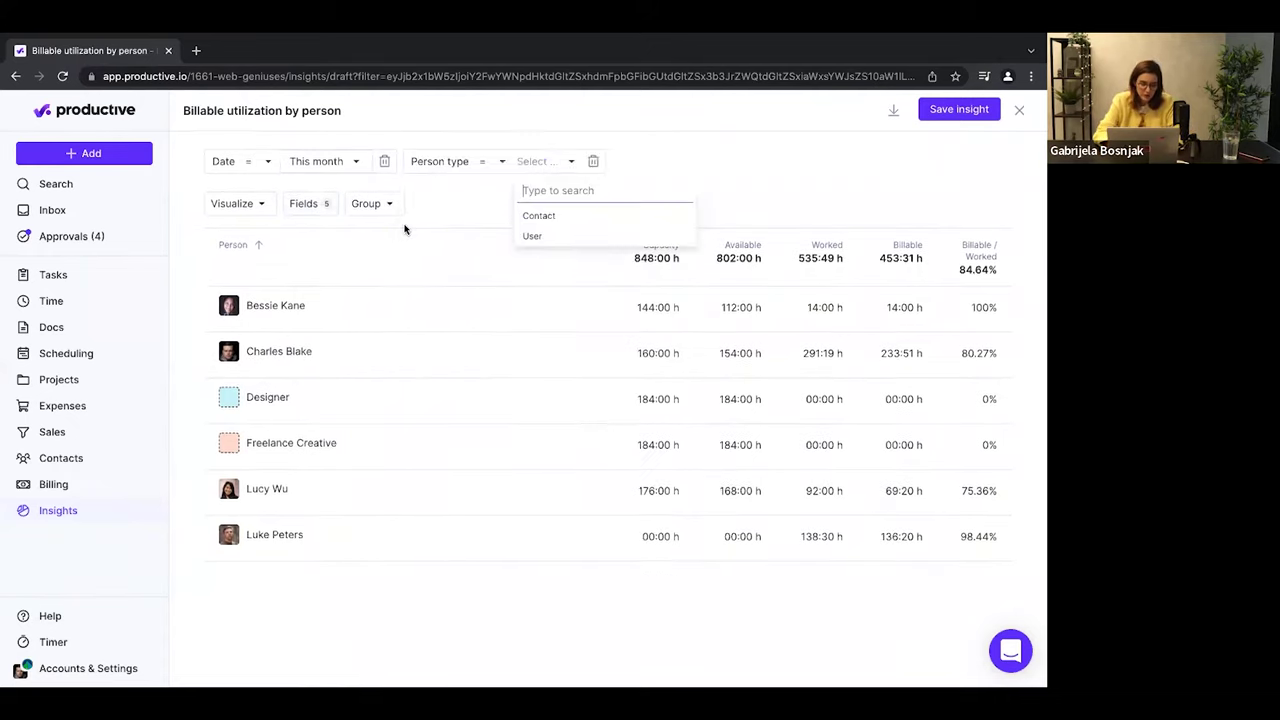
{"action": "left_click", "coordinate": [549, 238]}
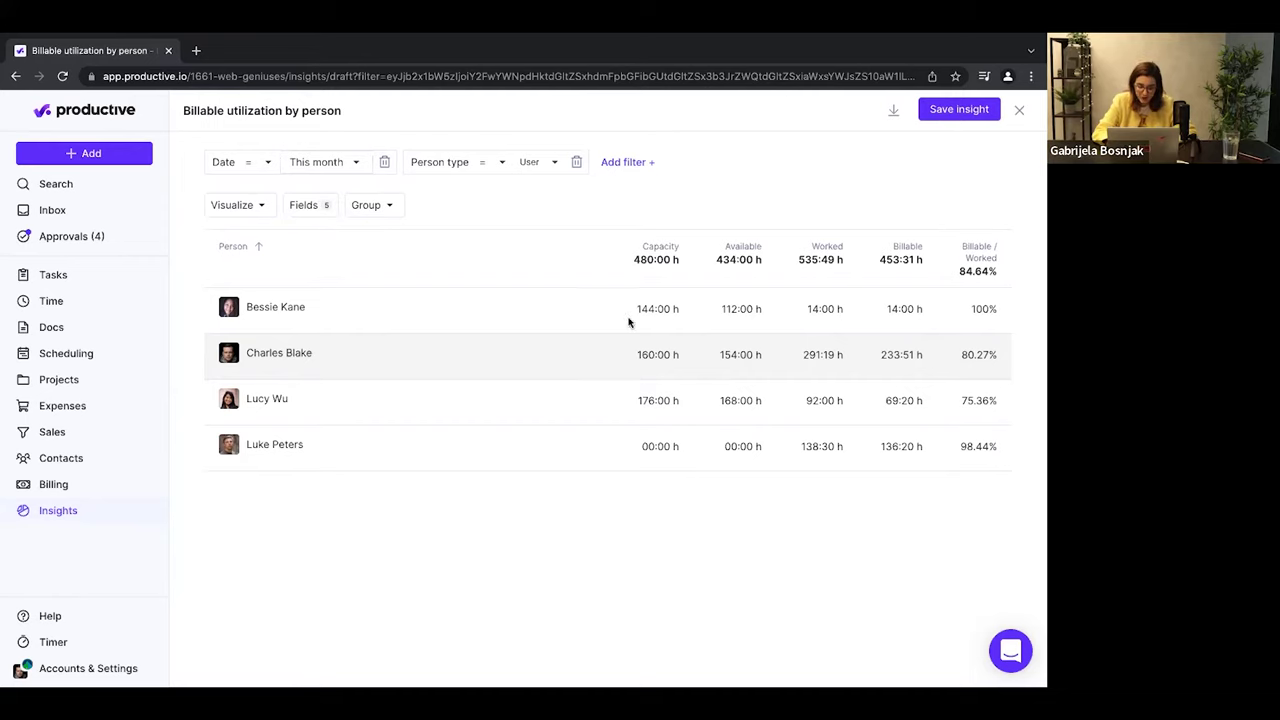
Add the Overtime field to the billable utilization report.
{"action": "left_click", "coordinate": [324, 206]}
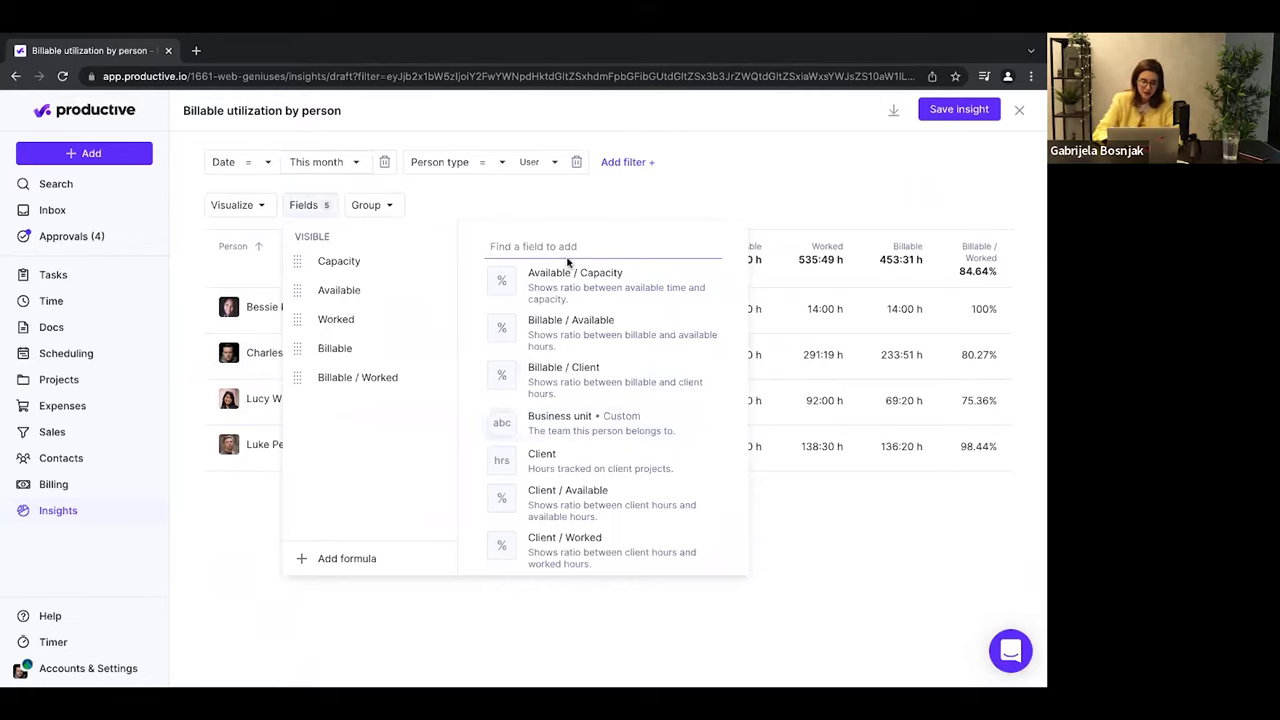
{"action": "type", "text": "over"}
{"action": "key", "text": "Return"}
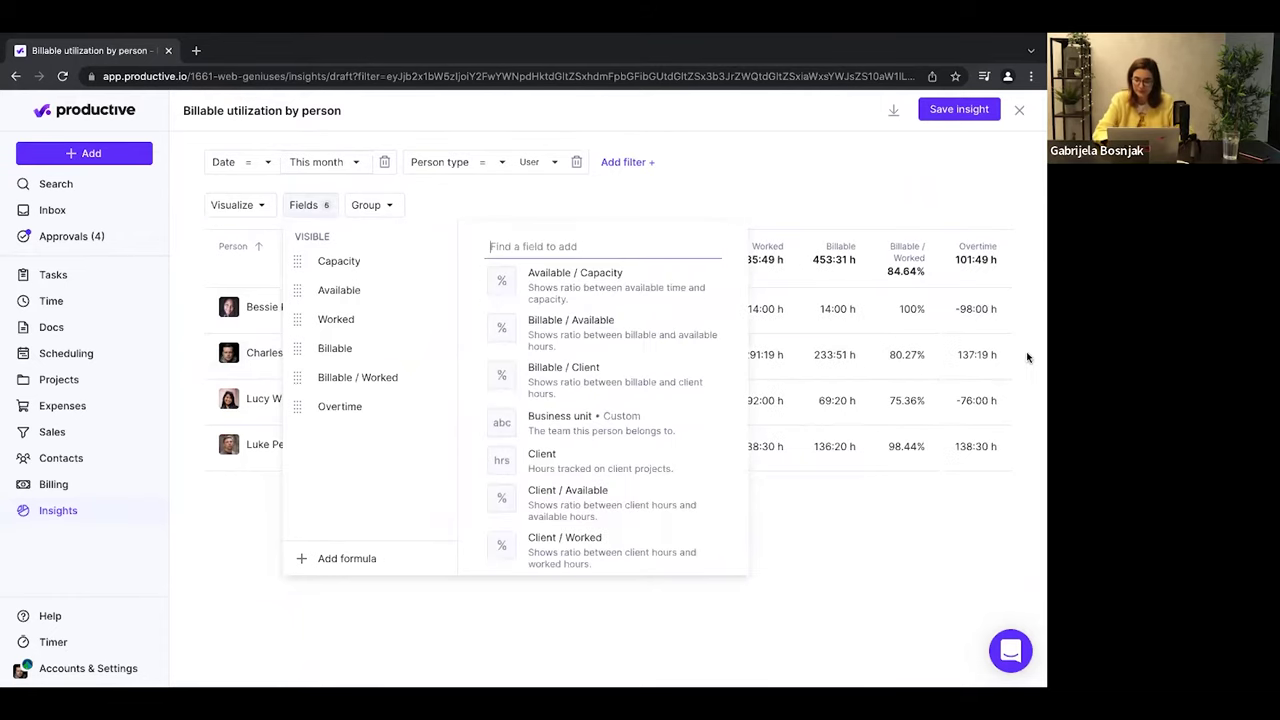
{"action": "left_click", "coordinate": [1026, 351]}
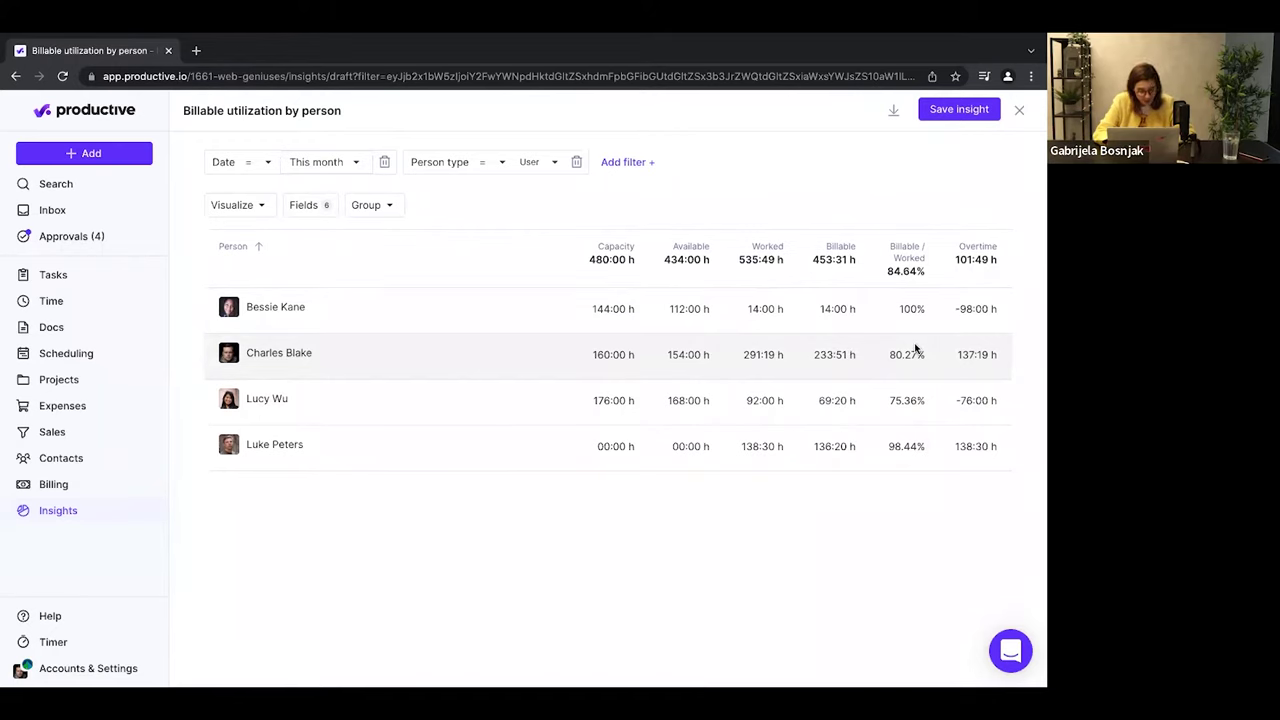
Set a goal of 85% on the Billable / Worked column and colorize its values.
{"action": "mouse_move", "coordinate": [907, 365]}
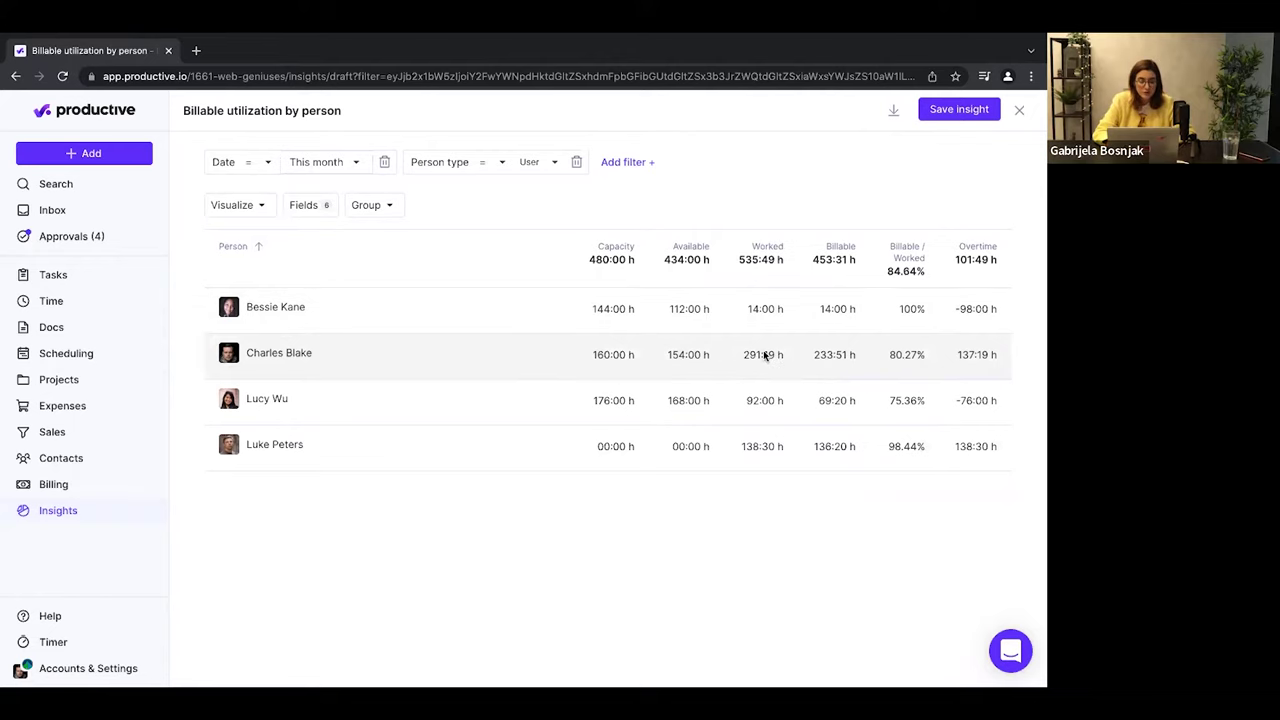
{"action": "left_click", "coordinate": [921, 263]}
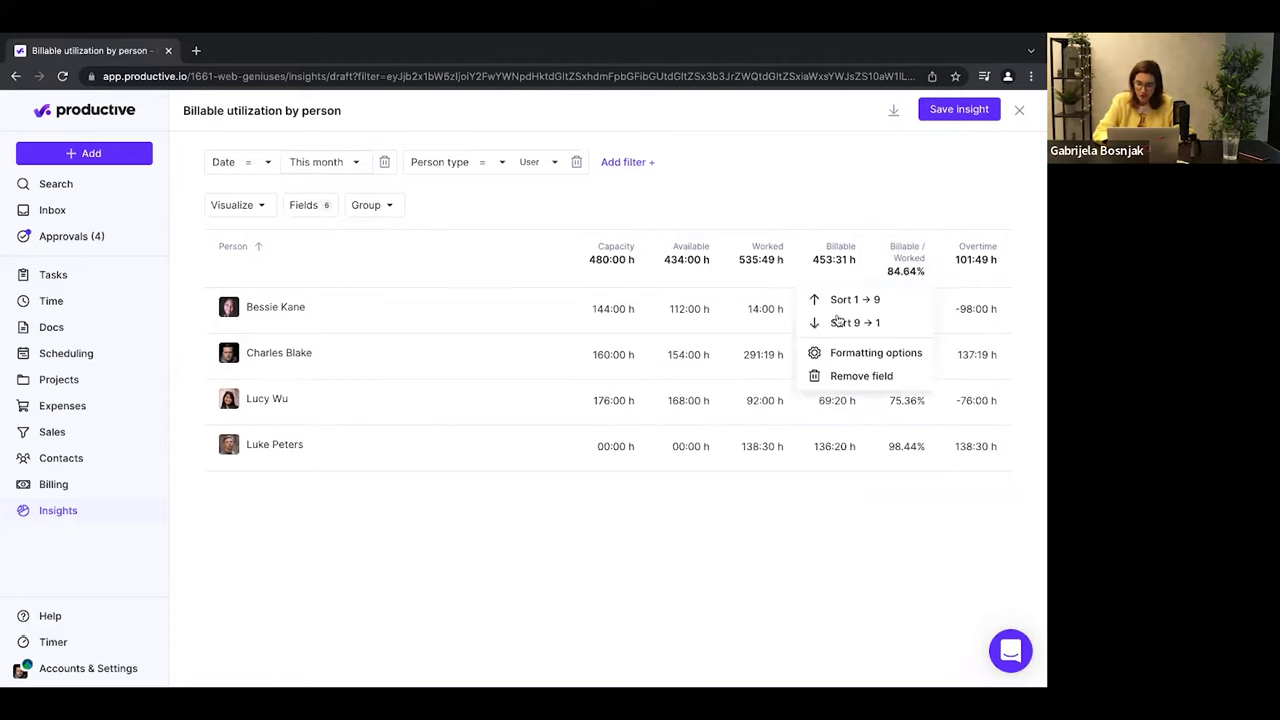
{"action": "left_click", "coordinate": [847, 360]}
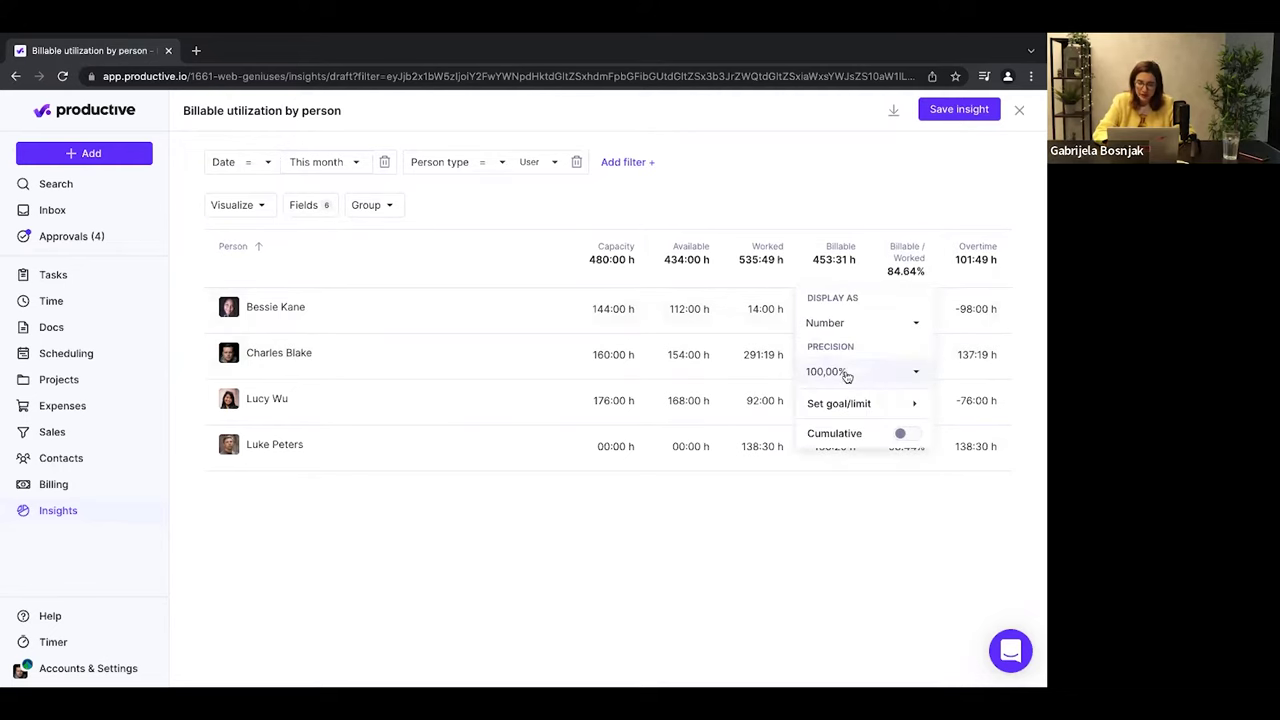
{"action": "mouse_move", "coordinate": [852, 406]}
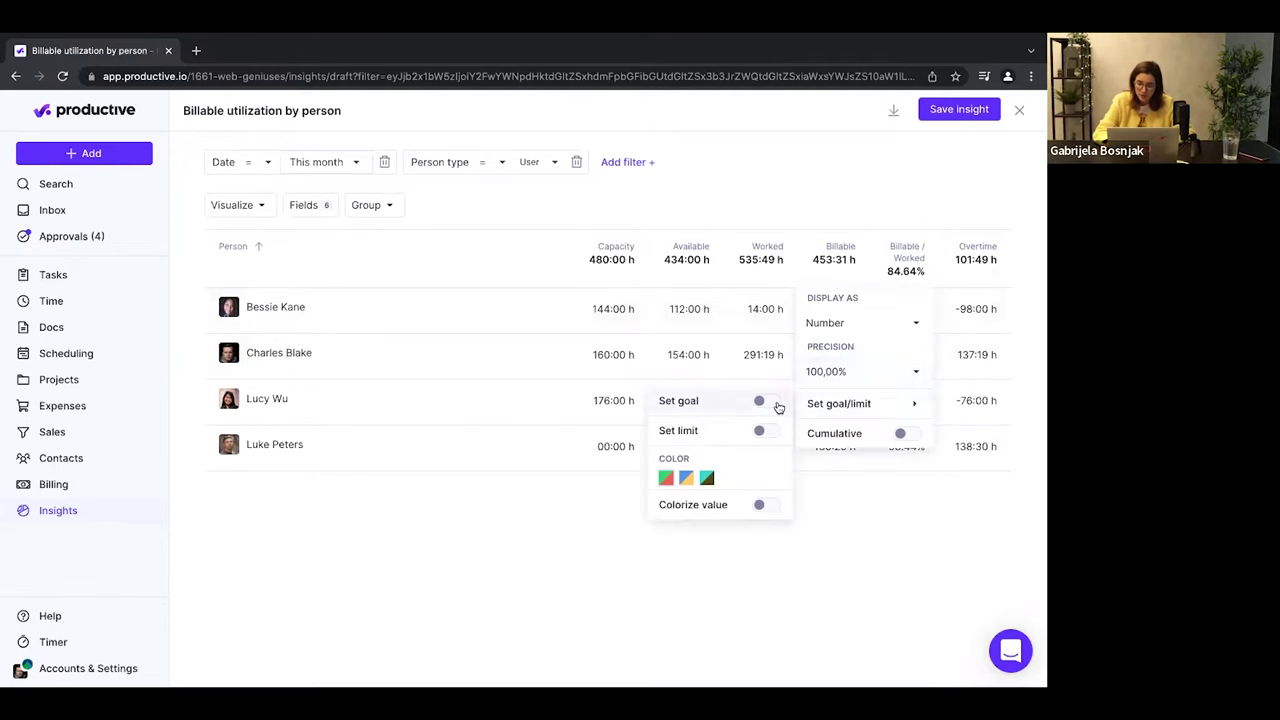
{"action": "left_click", "coordinate": [775, 402]}
{"action": "left_click", "coordinate": [720, 437]}
{"action": "type", "text": "85"}
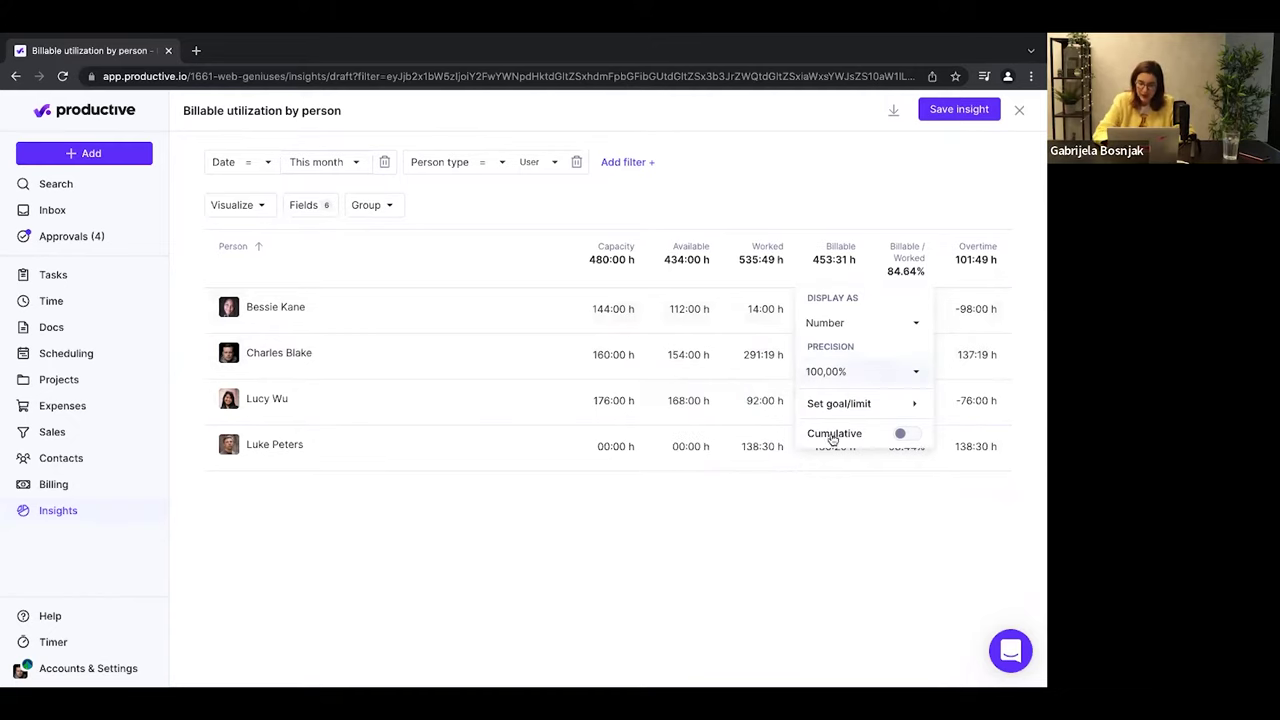
{"action": "mouse_move", "coordinate": [829, 406]}
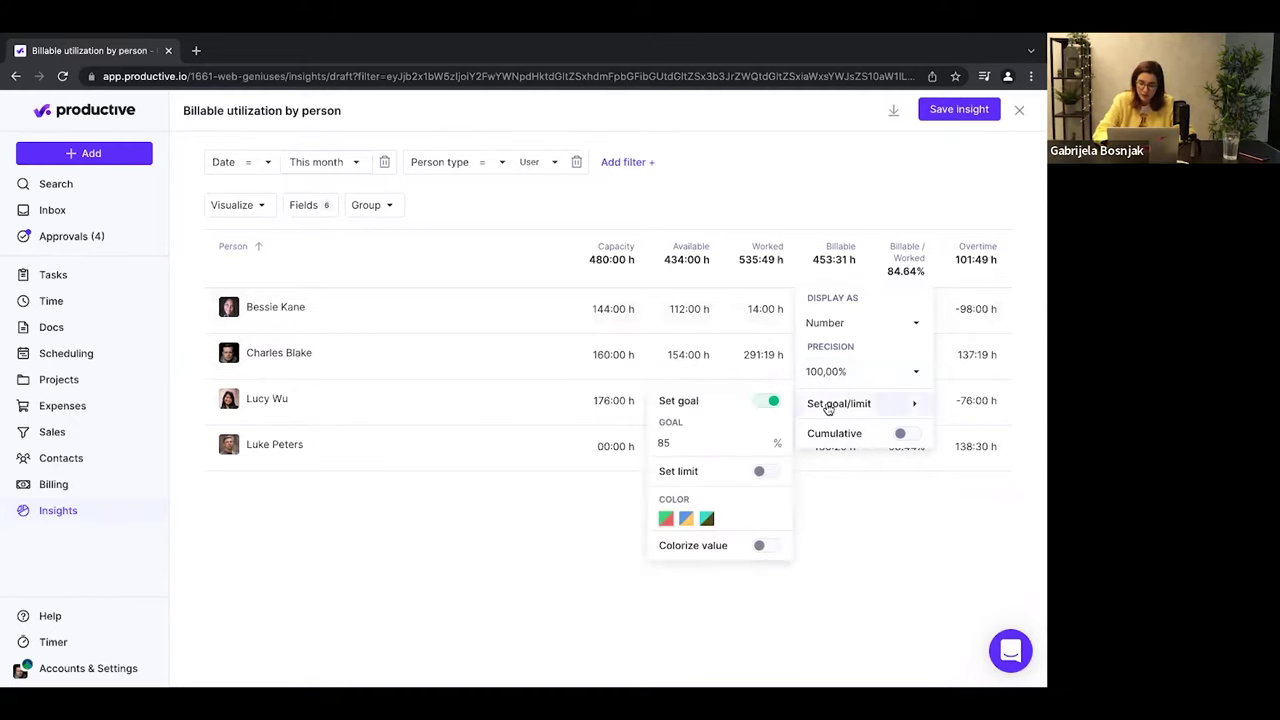
{"action": "left_click", "coordinate": [762, 546]}
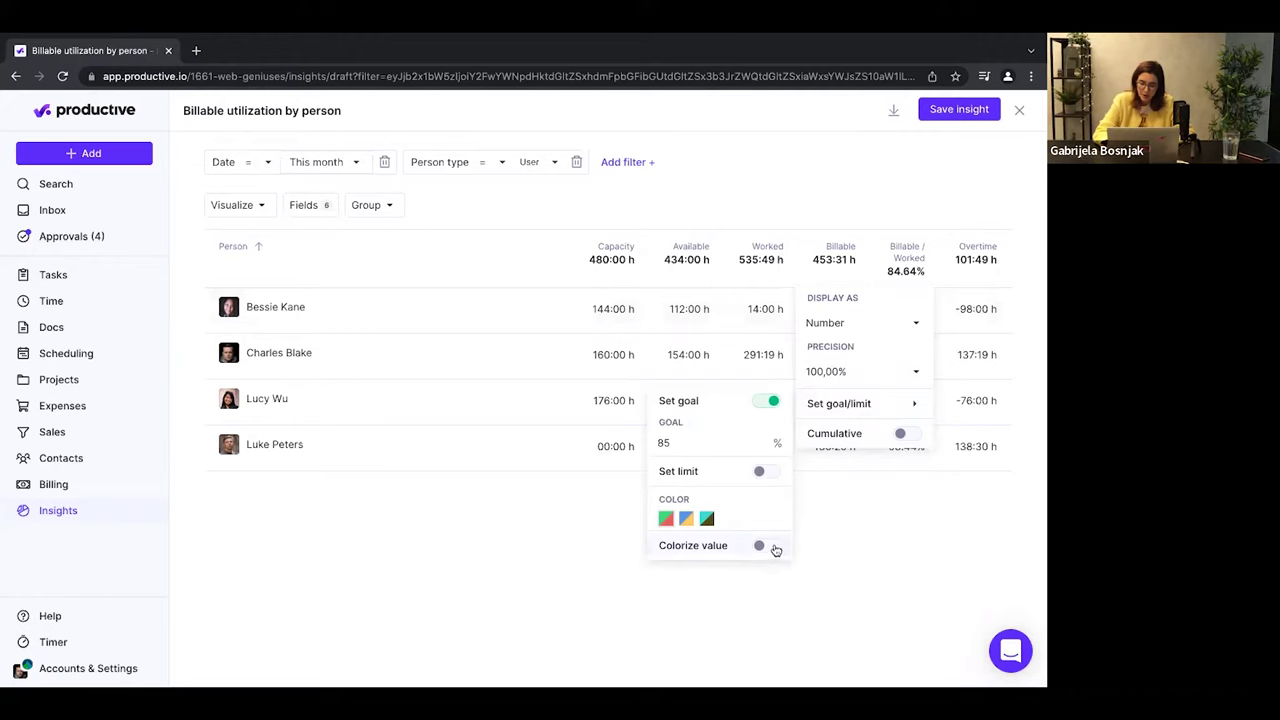
{"action": "left_click", "coordinate": [904, 535]}
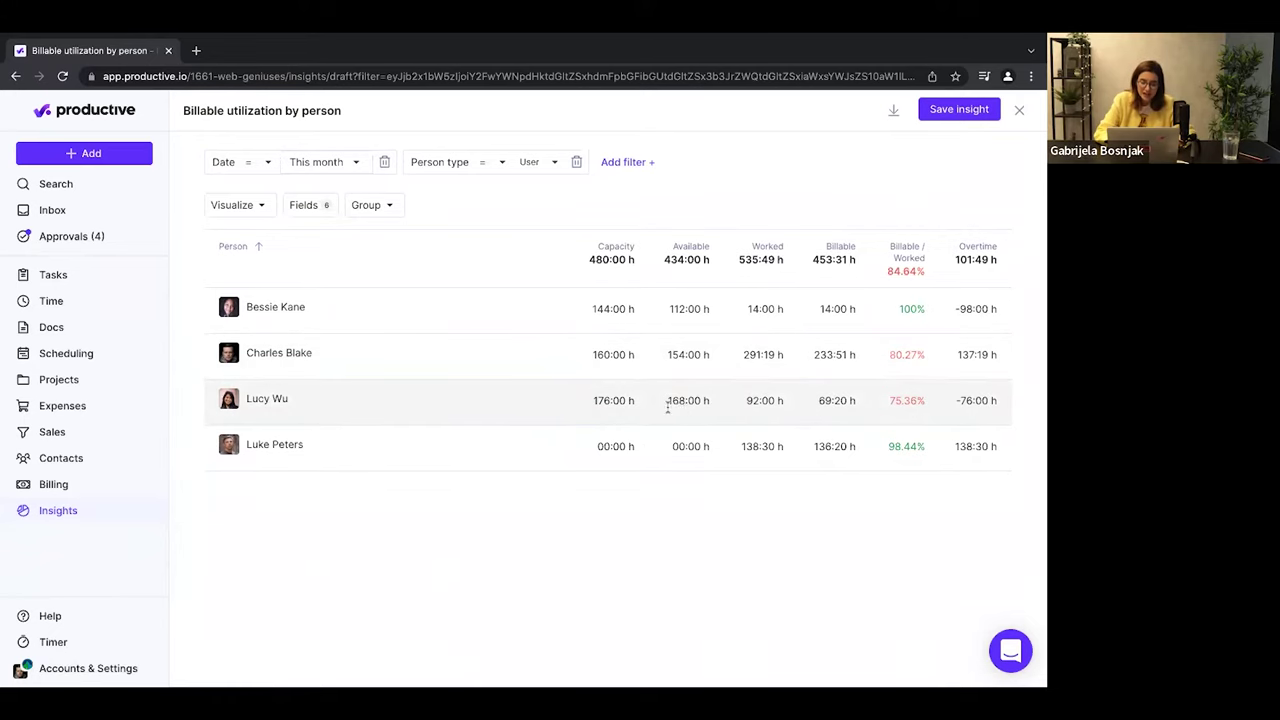
Add the Billable / Available field and place its column directly before Billable / Worked.
{"action": "left_click", "coordinate": [313, 208]}
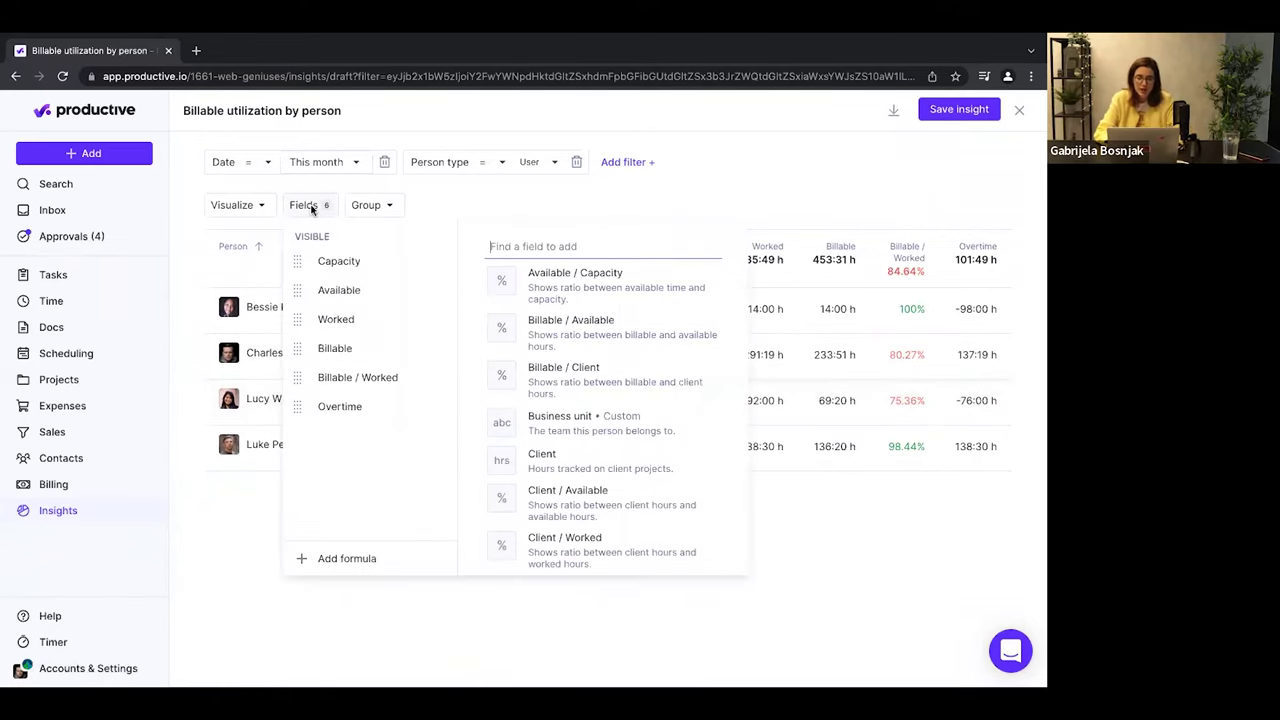
{"action": "left_click", "coordinate": [560, 328]}
{"action": "left_click", "coordinate": [958, 240]}
{"action": "left_click_drag", "start_coordinate": [958, 240], "coordinate": [850, 262]}
{"action": "mouse_move", "coordinate": [858, 410]}
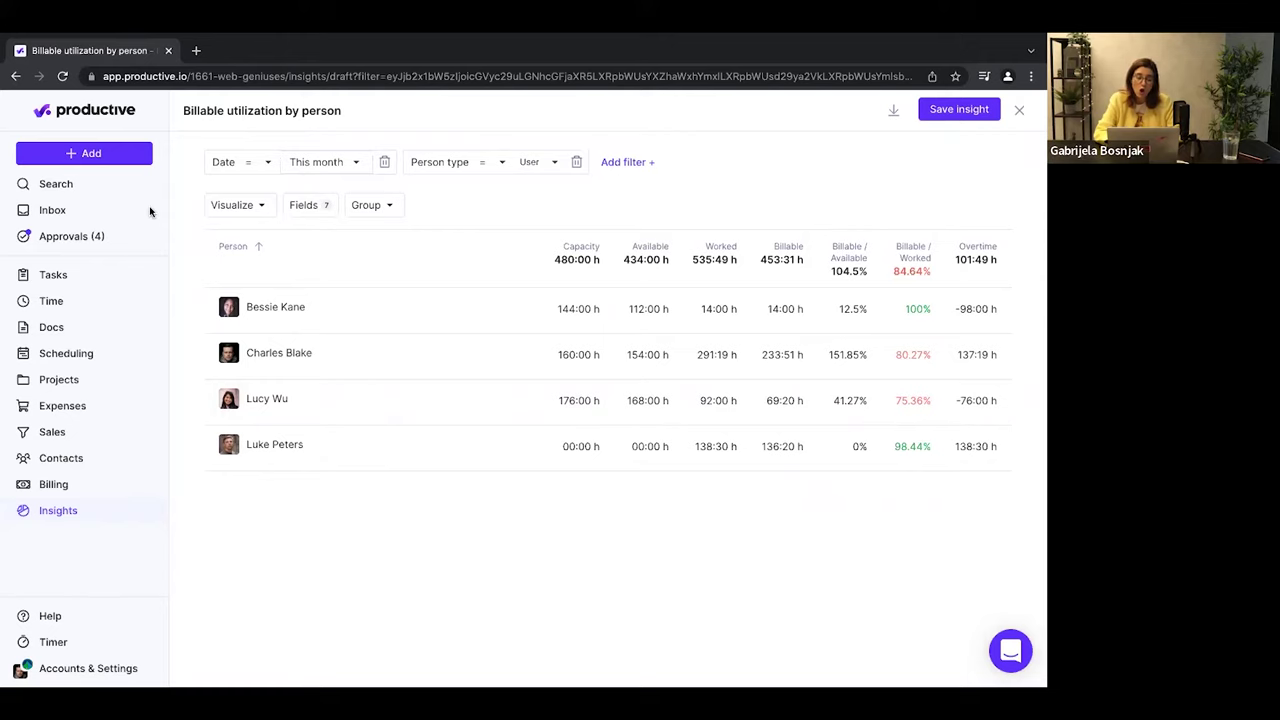
Close the utilization report, search the Insights library for "miss" and open the Employees missing tracked time report.
{"action": "left_click", "coordinate": [1020, 111]}
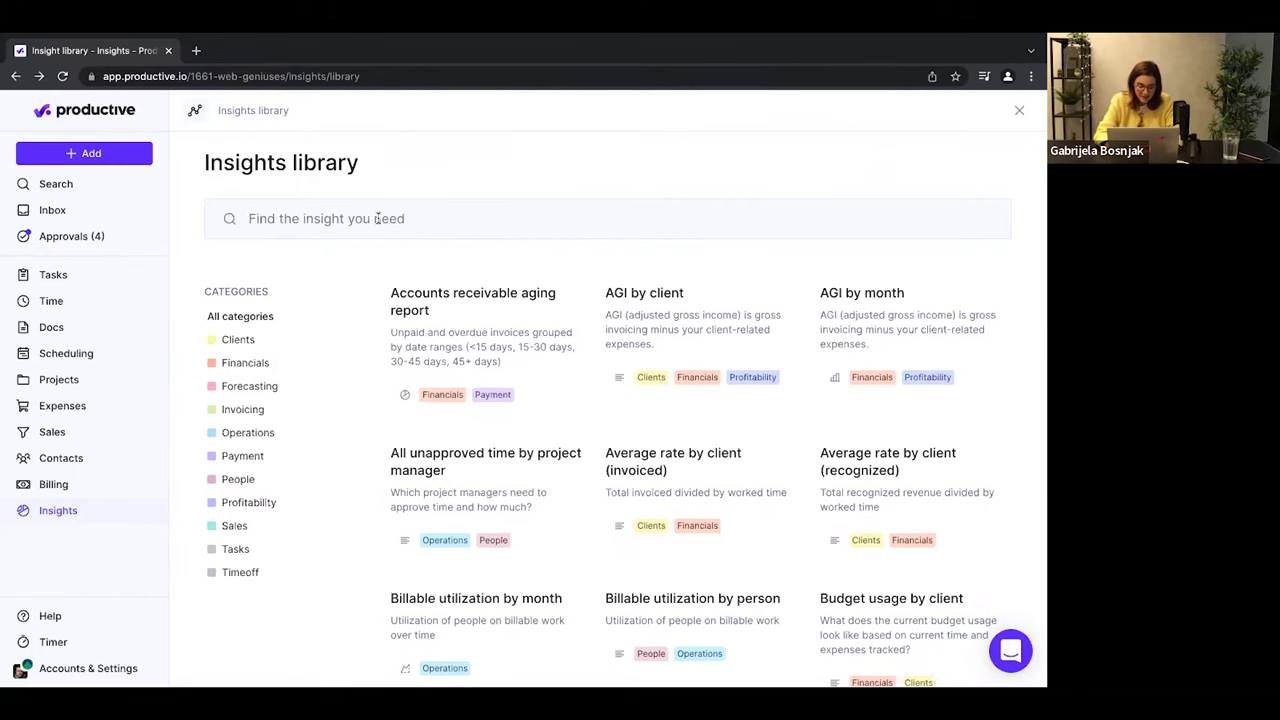
{"action": "type", "text": "miss"}
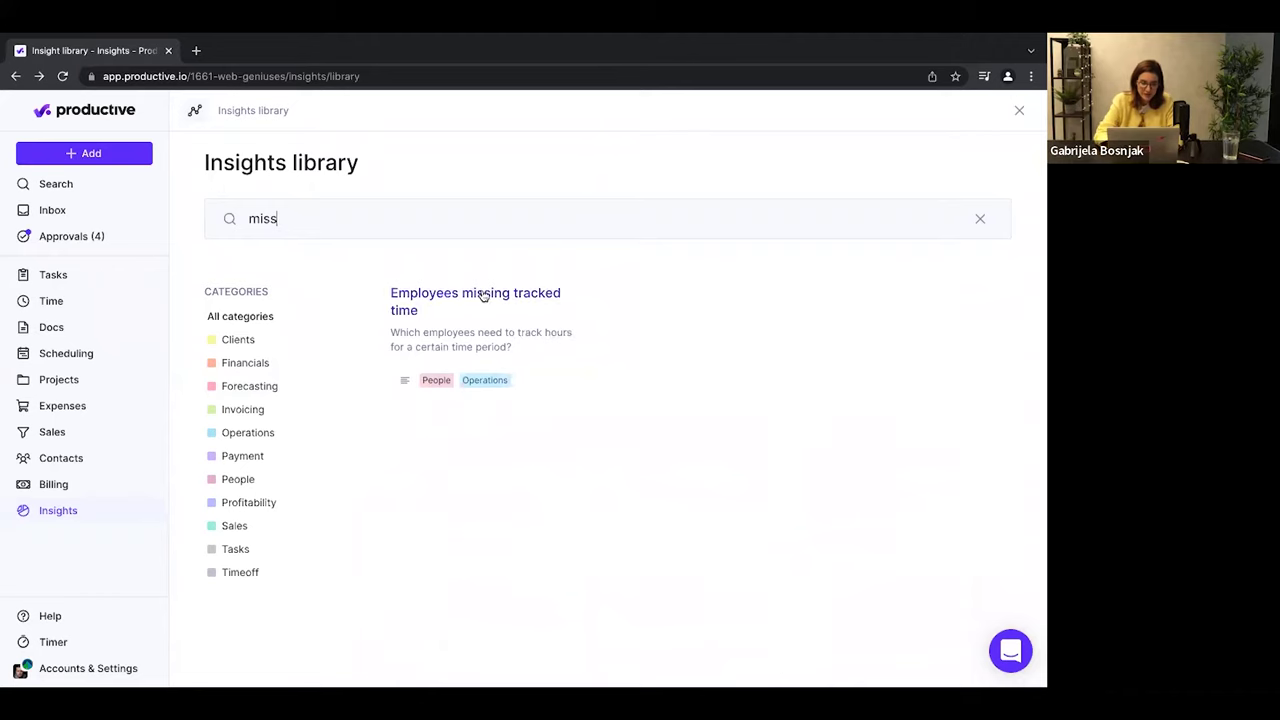
{"action": "left_click", "coordinate": [483, 294]}
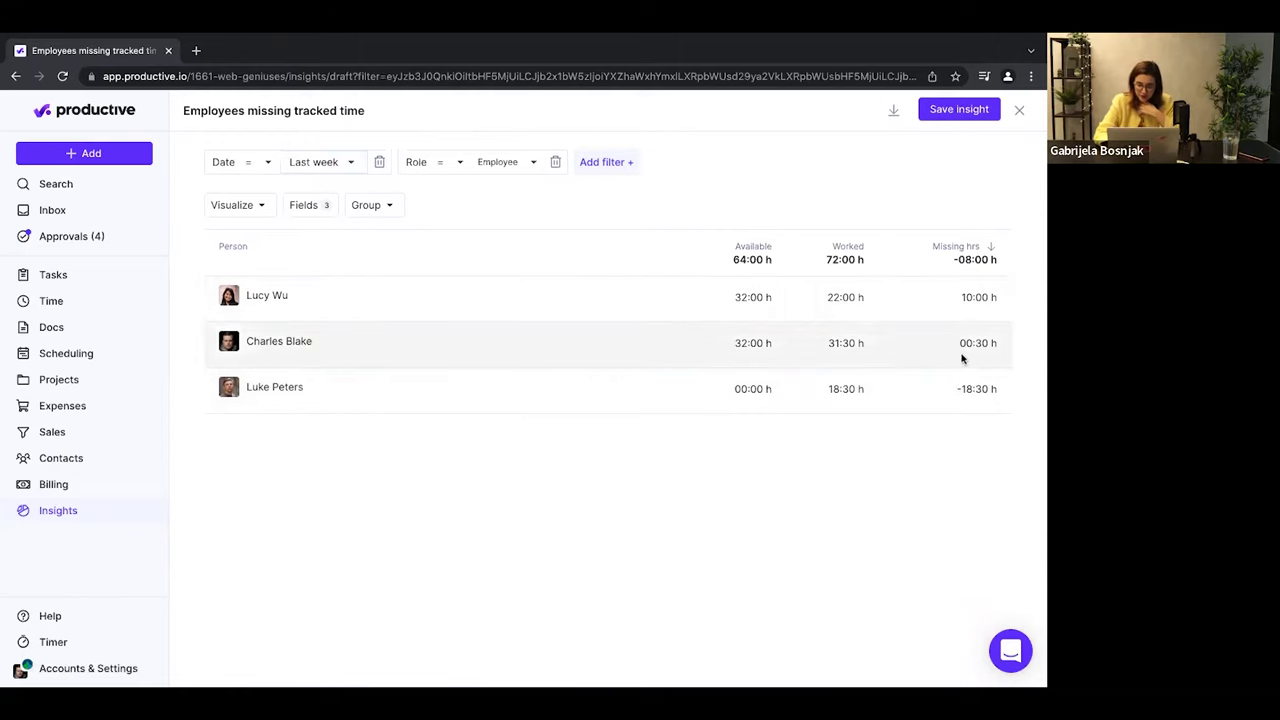
Set a limit of 0 hours in the formatting options of the Missing hrs column.
{"action": "left_click", "coordinate": [970, 260]}
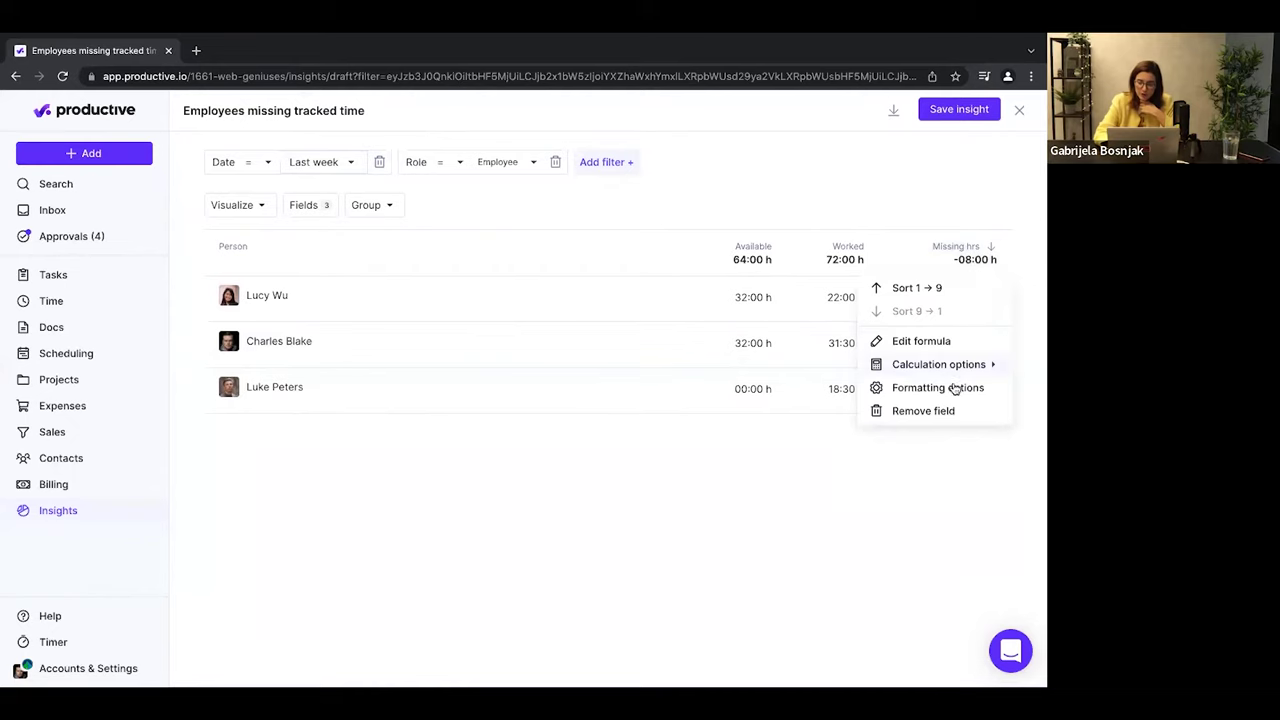
{"action": "left_click", "coordinate": [957, 390]}
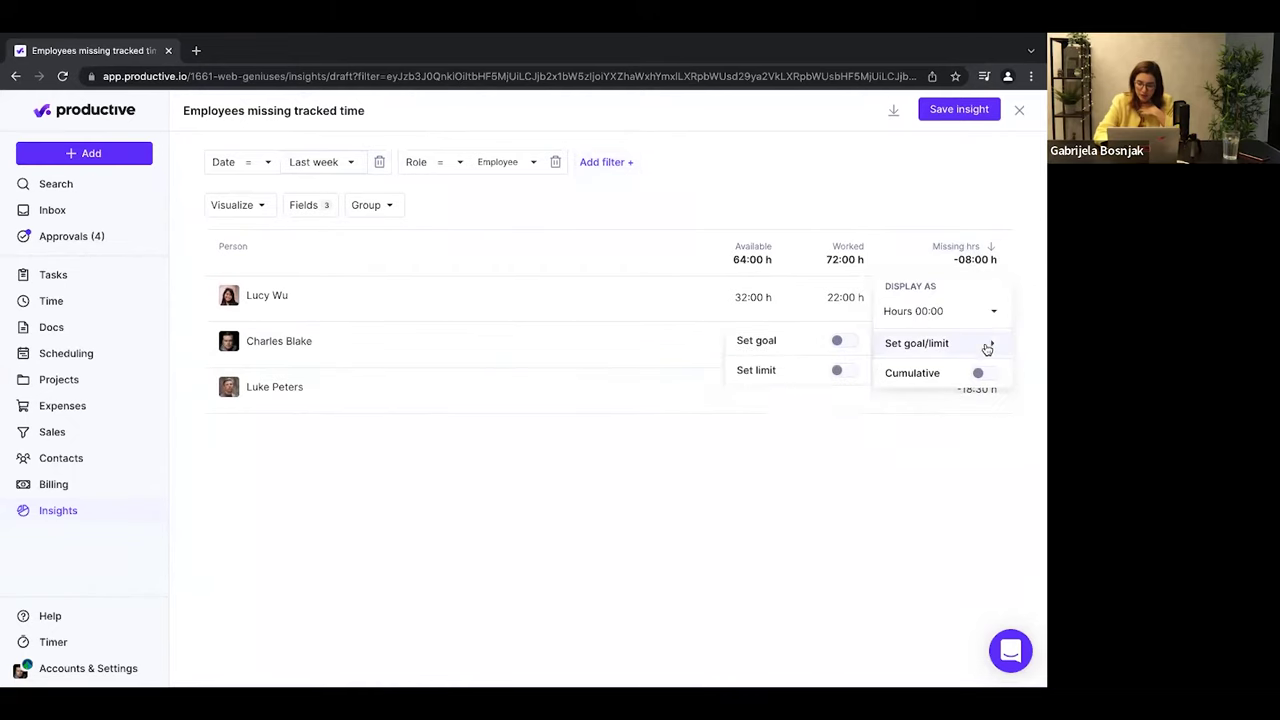
{"action": "mouse_move", "coordinate": [937, 352]}
{"action": "left_click", "coordinate": [857, 370]}
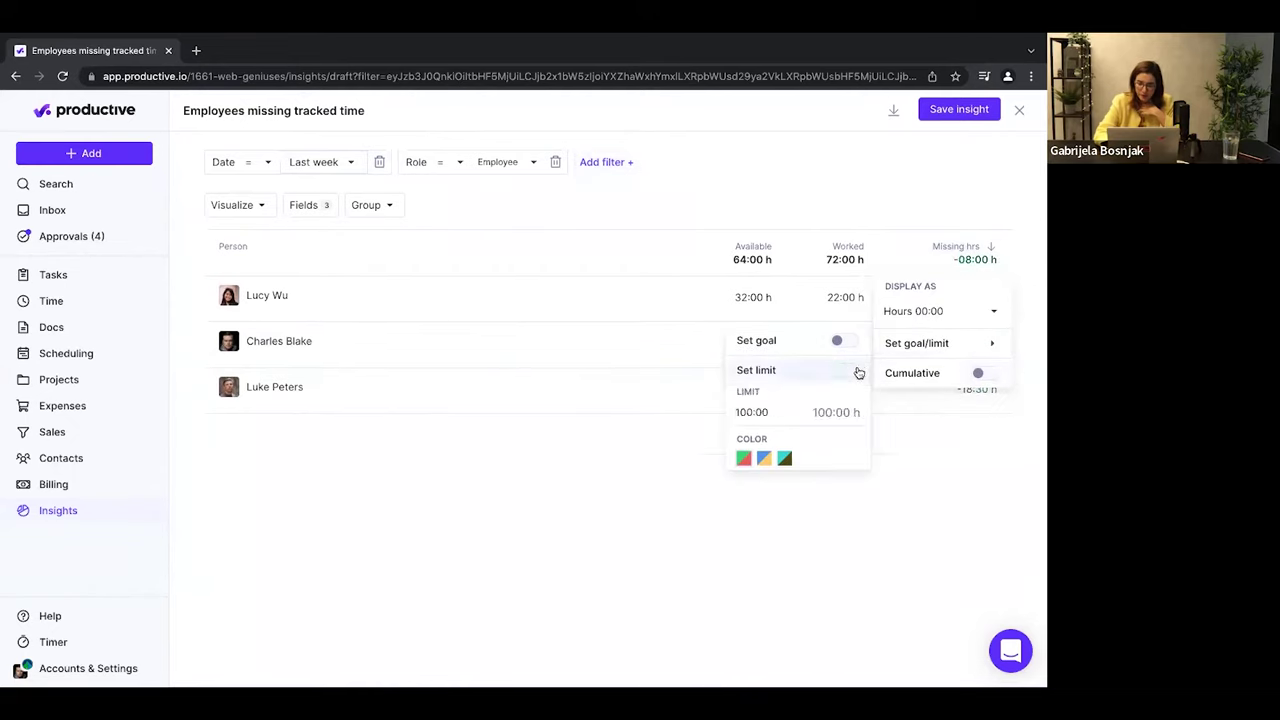
{"action": "left_click", "coordinate": [766, 412]}
{"action": "triple_click", "coordinate": [766, 412]}
{"action": "type", "text": "0"}
{"action": "left_click", "coordinate": [908, 517]}
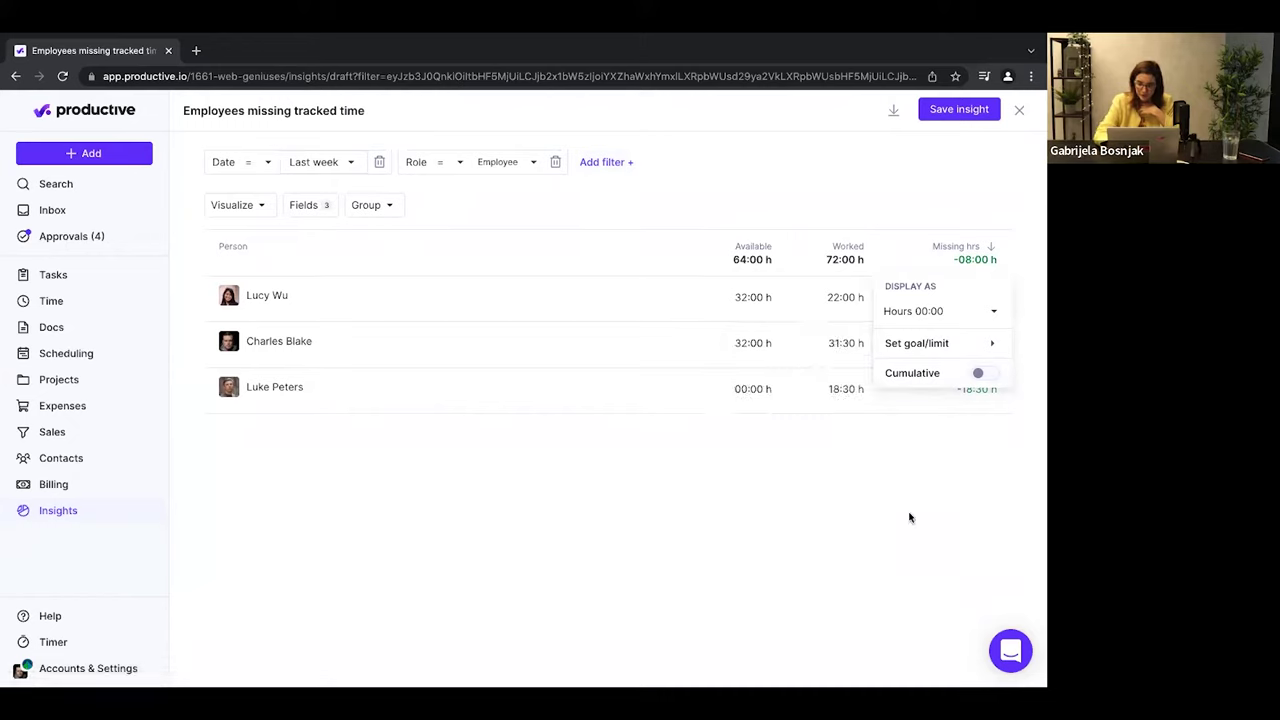
{"action": "left_click", "coordinate": [912, 508]}
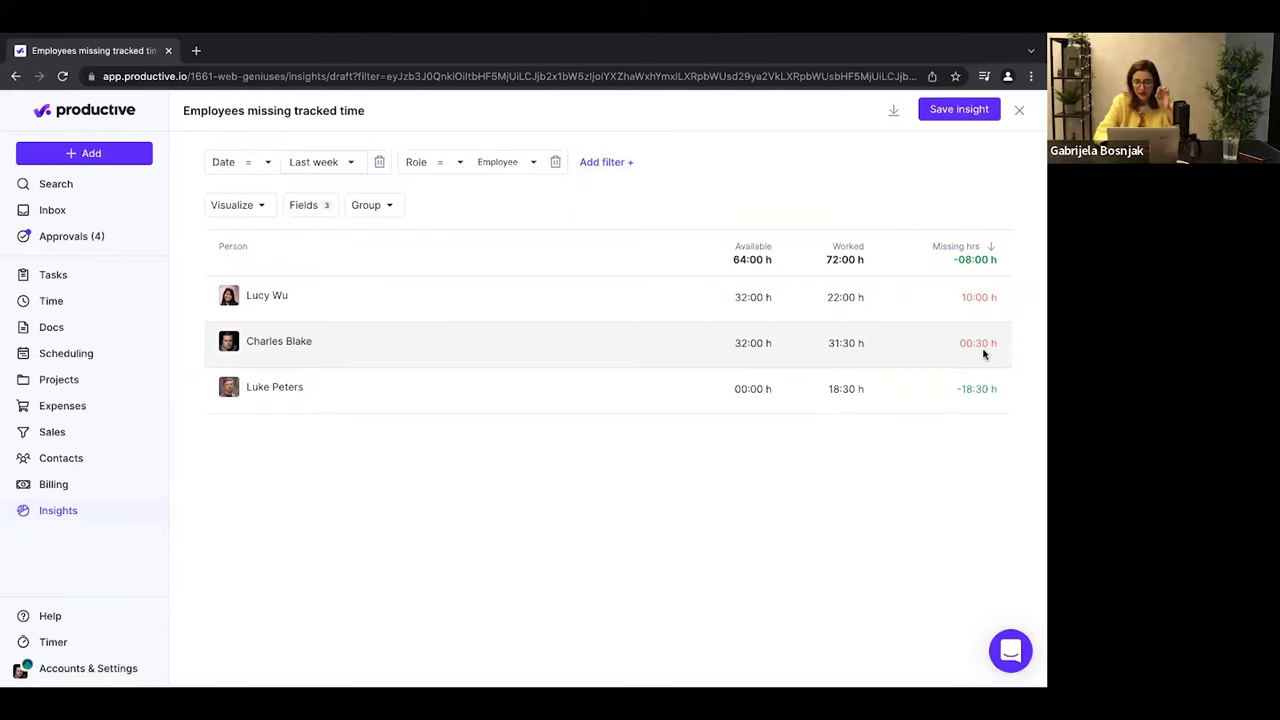
Add a Department filter set to Design to the missing tracked time report.
{"action": "left_click", "coordinate": [601, 163]}
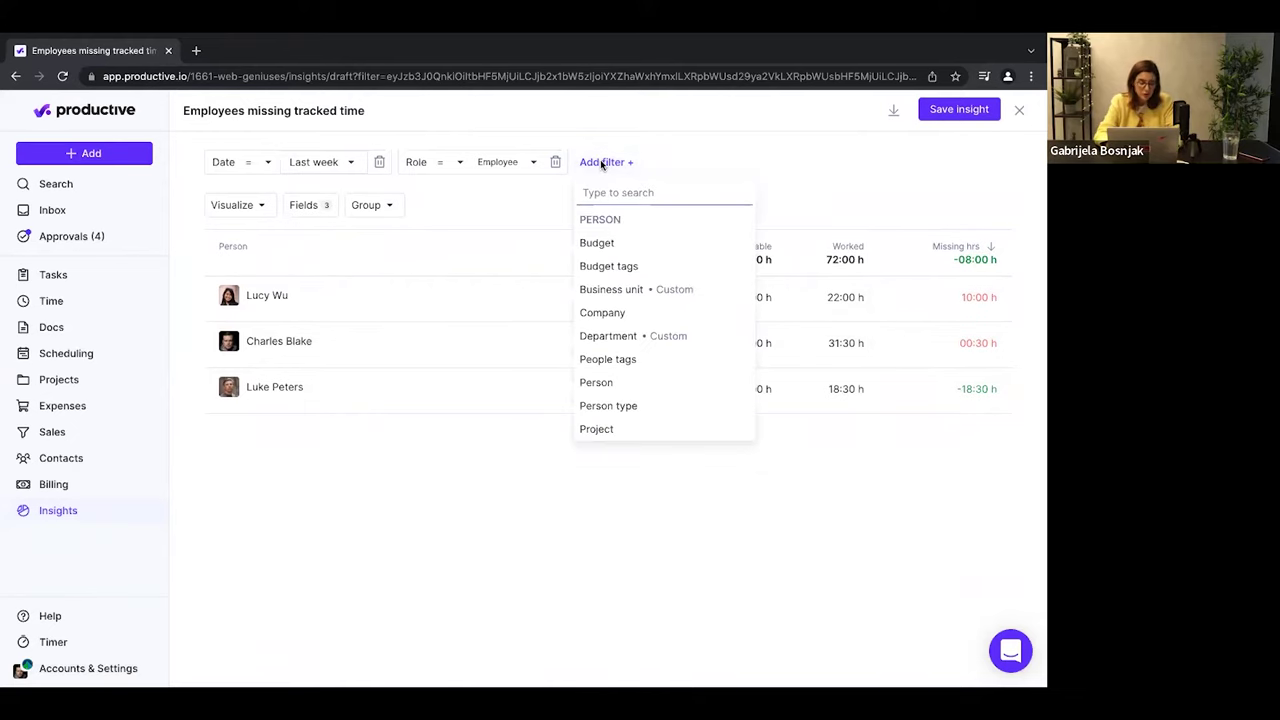
{"action": "type", "text": "de"}
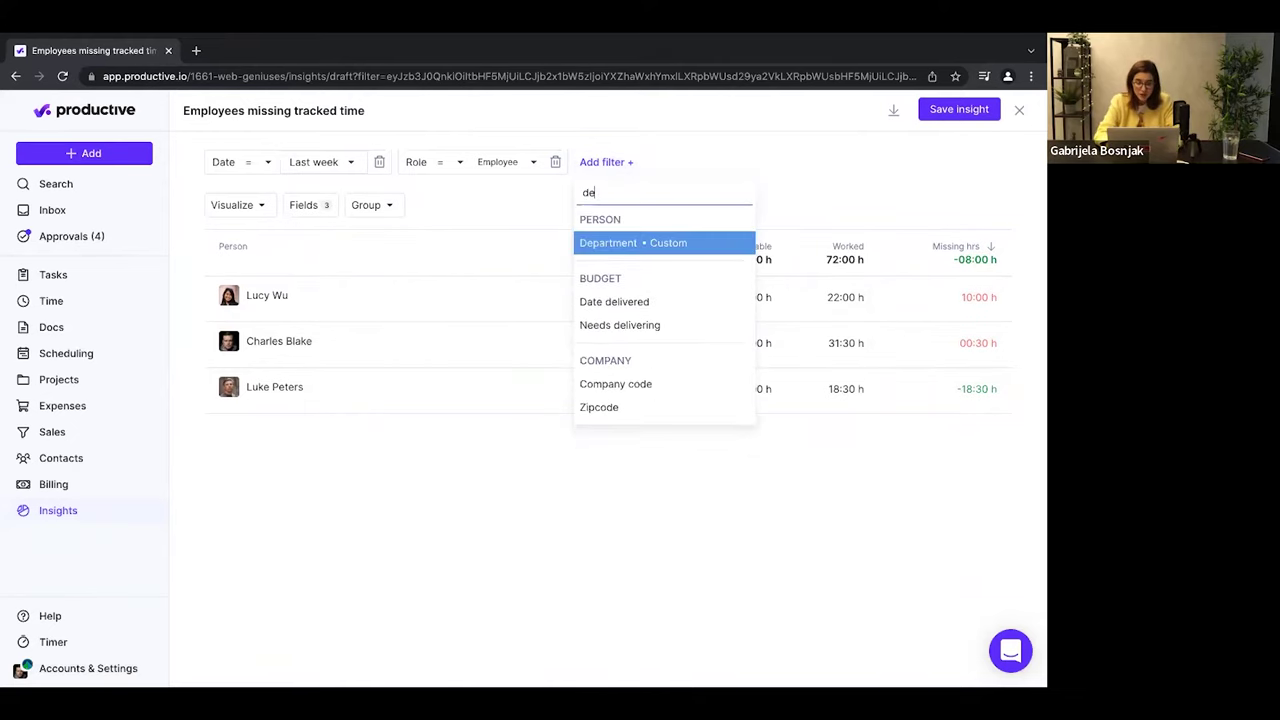
{"action": "key", "text": "Return"}
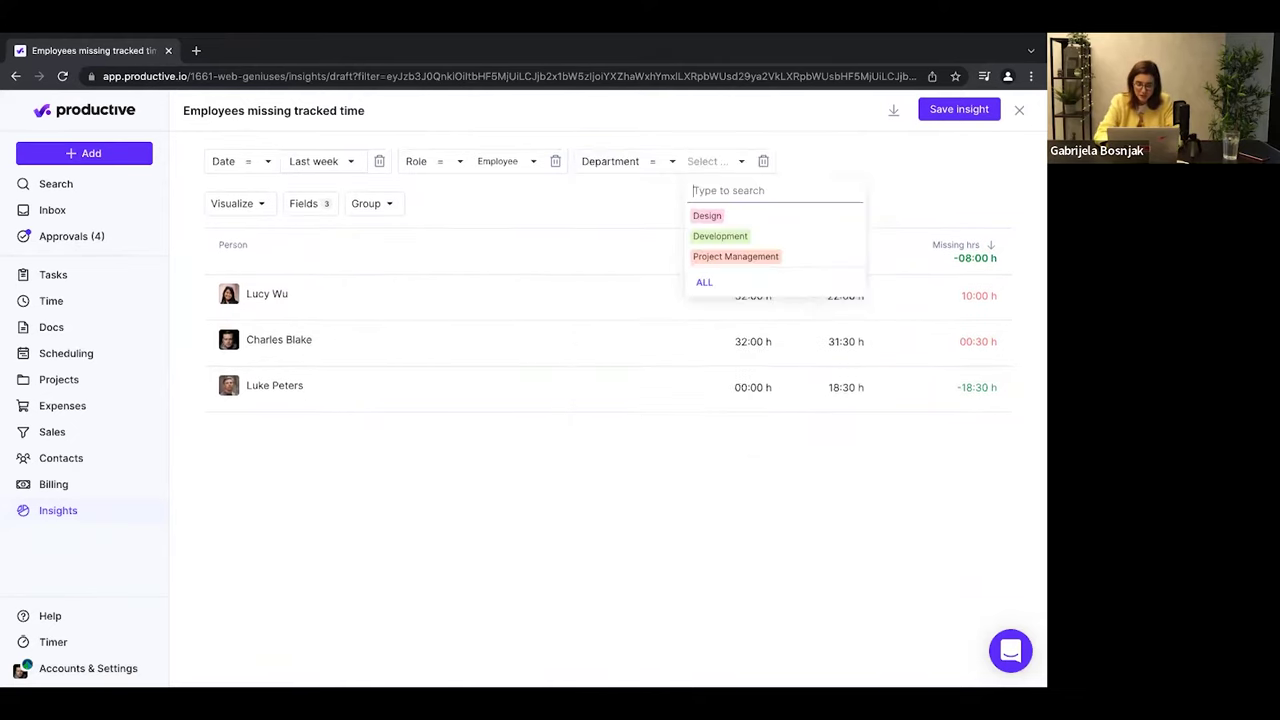
{"action": "left_click", "coordinate": [716, 222]}
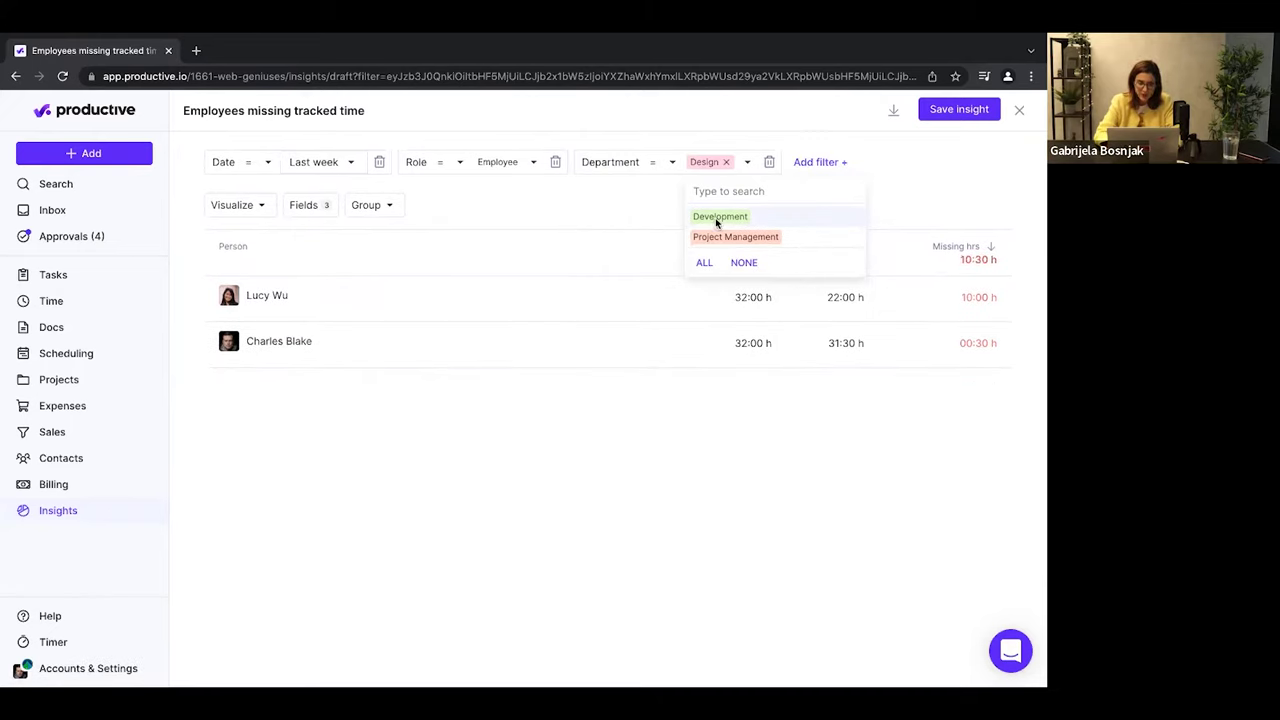
{"action": "left_click", "coordinate": [549, 208]}
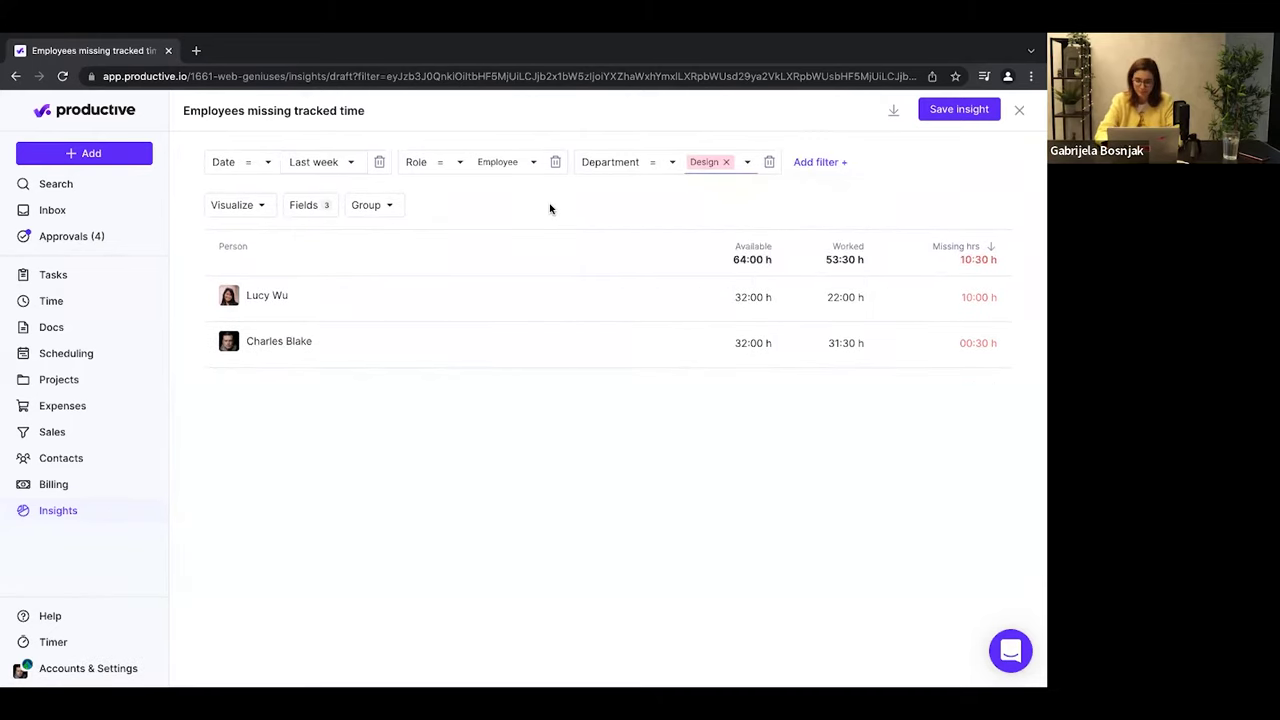
Save the insight as "Design team- missing hrs in timesheets" with visibility set to Everyone.
{"action": "left_click", "coordinate": [947, 114]}
{"action": "type", "text": "Des"}
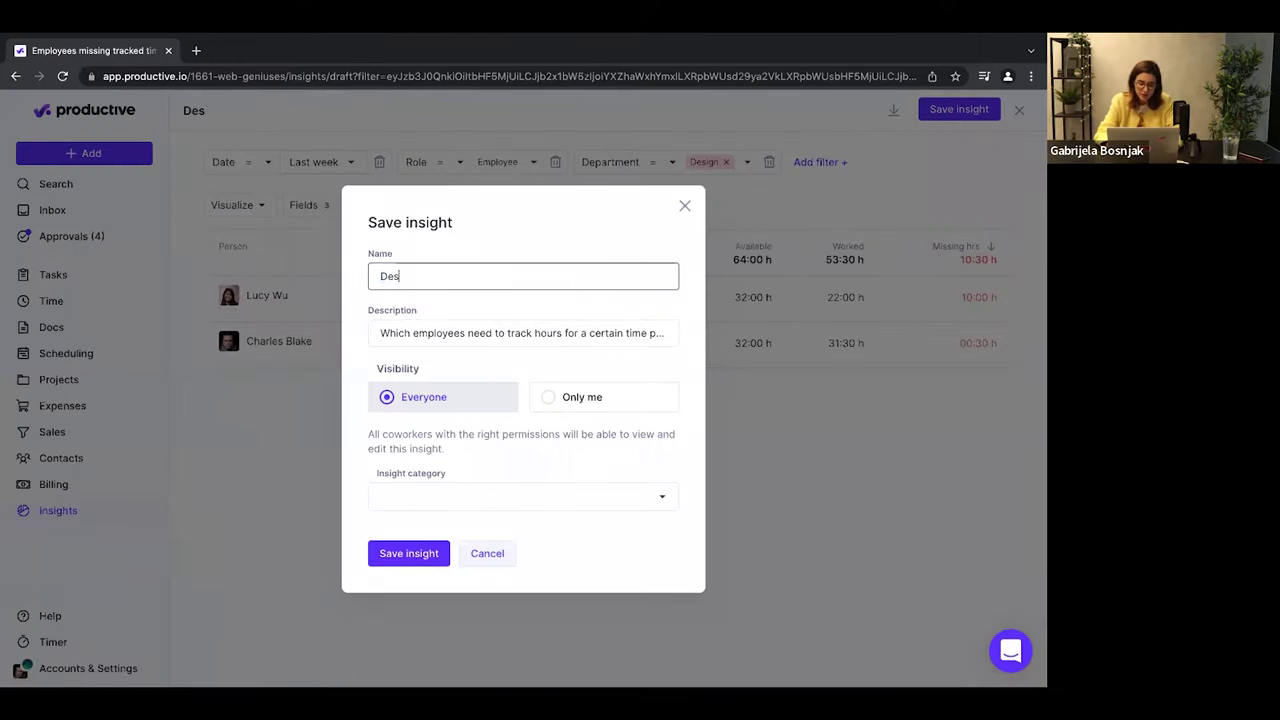
{"action": "type", "text": "ign team- mis"}
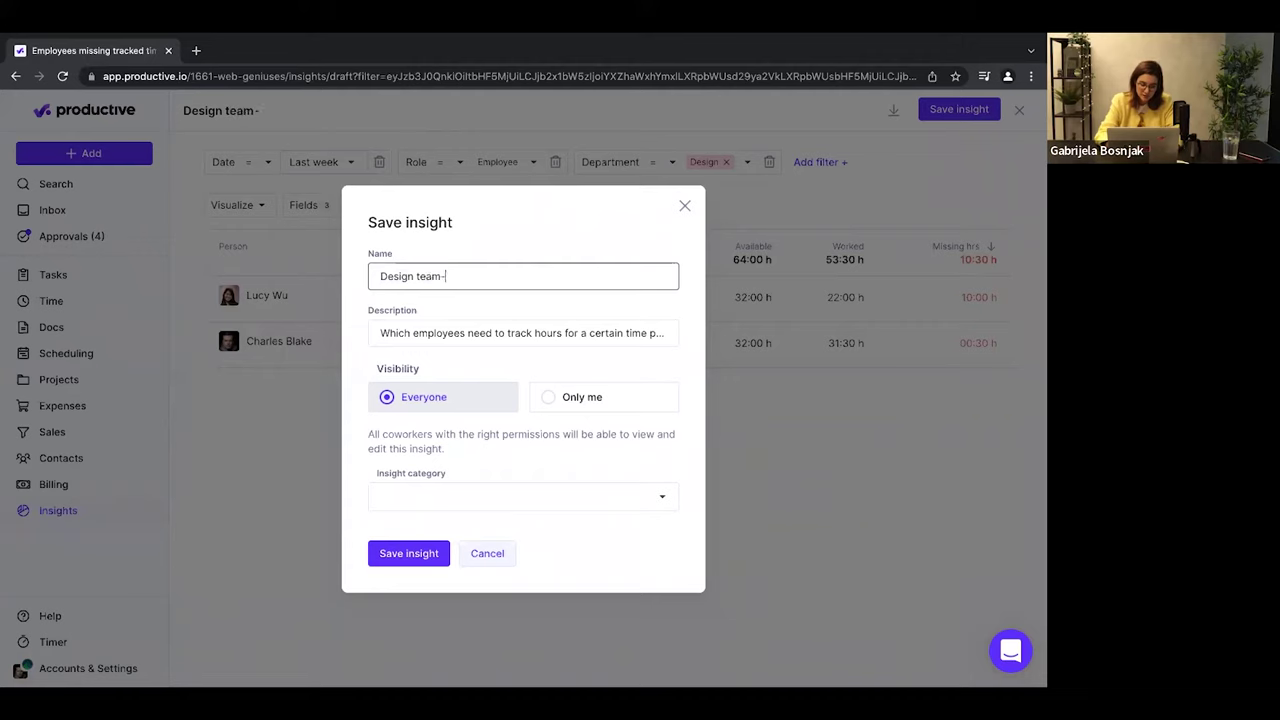
{"action": "type", "text": "sin"}
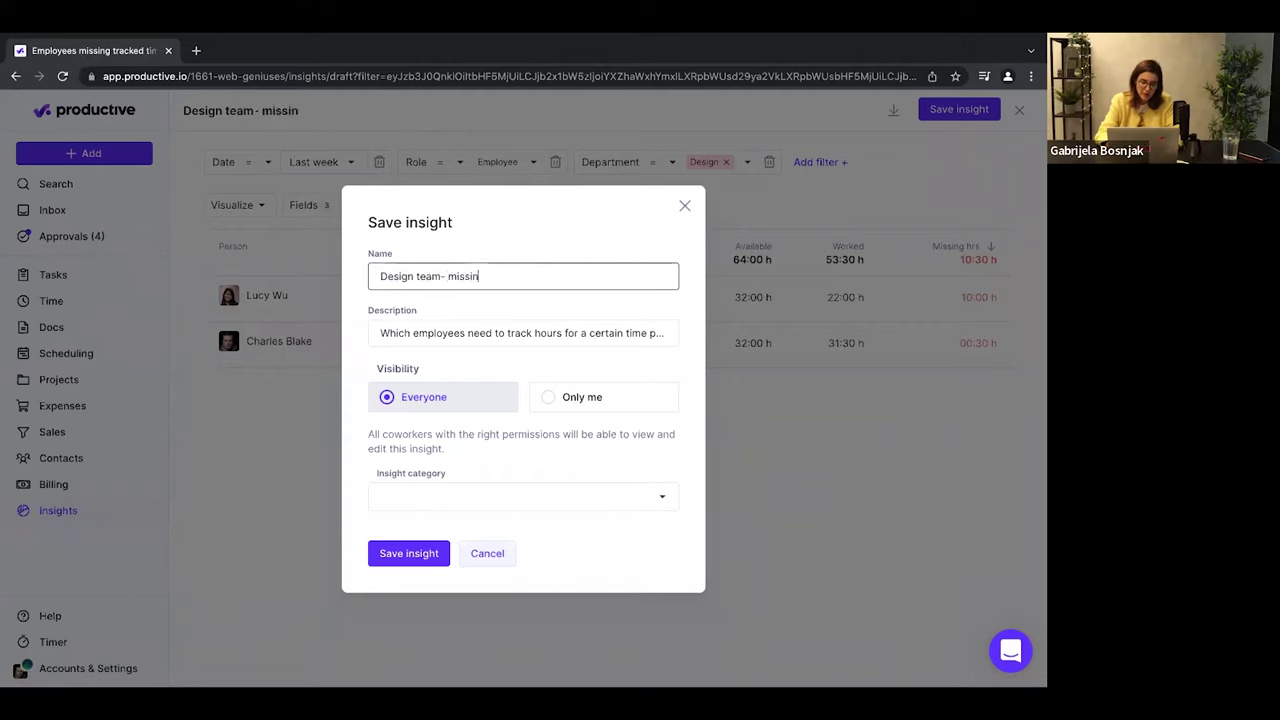
{"action": "type", "text": "g hrs in timesheets"}
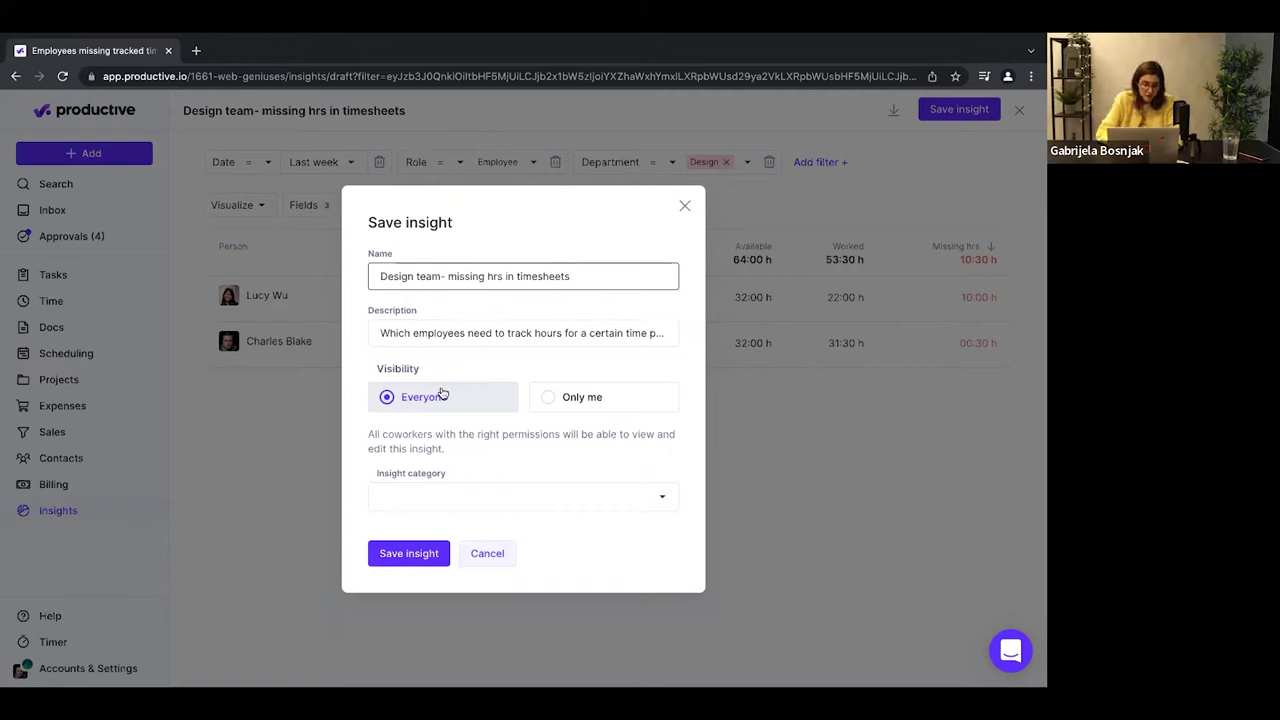
{"action": "left_click", "coordinate": [582, 405]}
{"action": "left_click", "coordinate": [470, 432]}
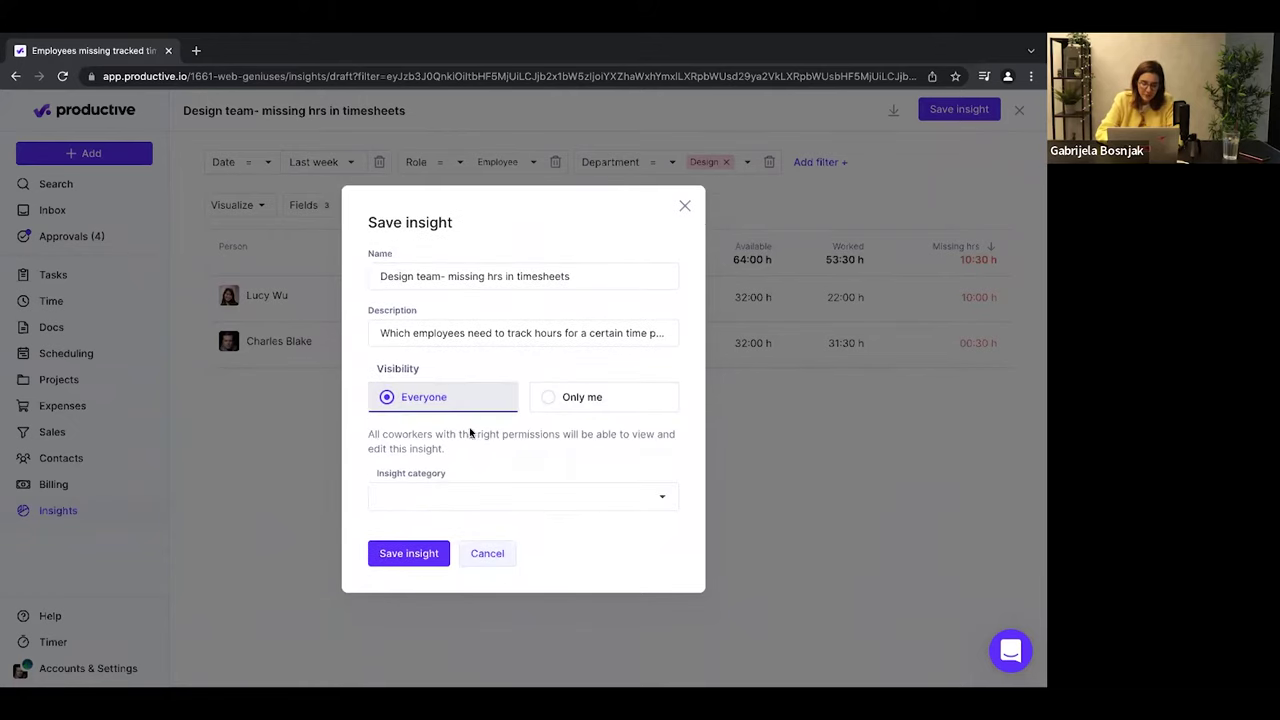
{"action": "left_click", "coordinate": [389, 558]}
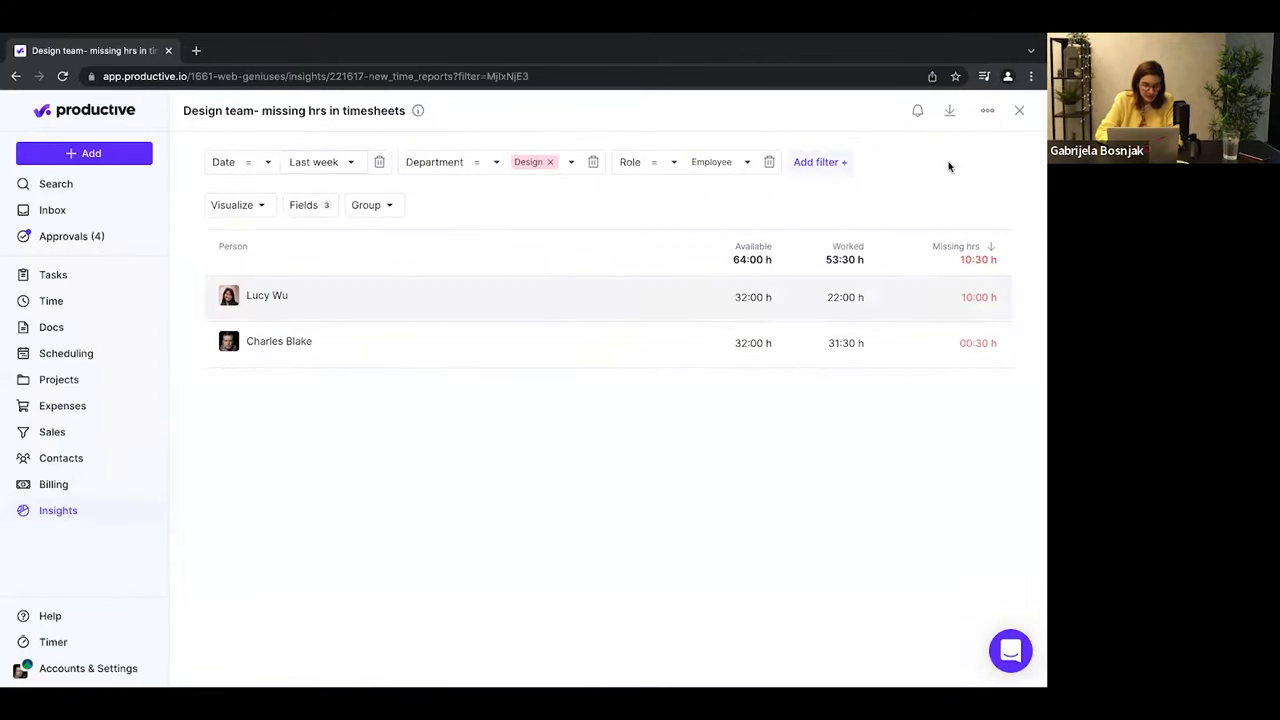
Look at the export format, orientation and page size options of the saved report without exporting it.
{"action": "left_click", "coordinate": [949, 112]}
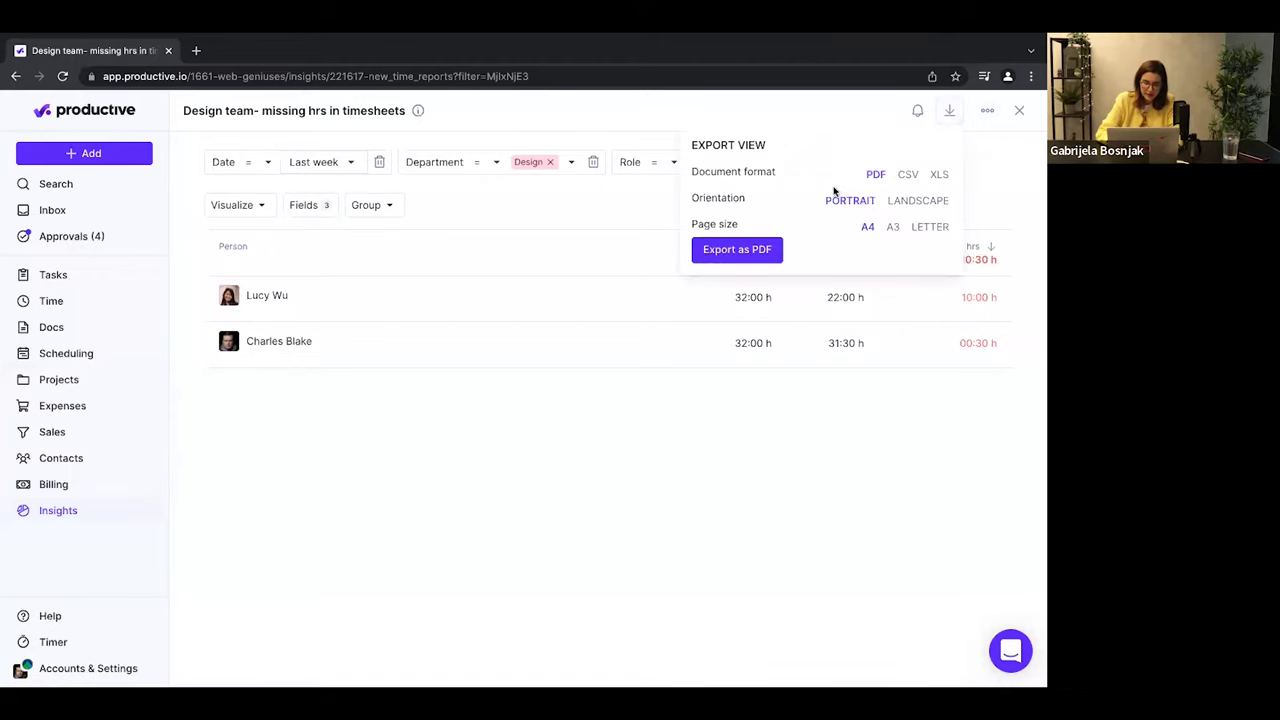
{"action": "left_click", "coordinate": [1004, 177]}
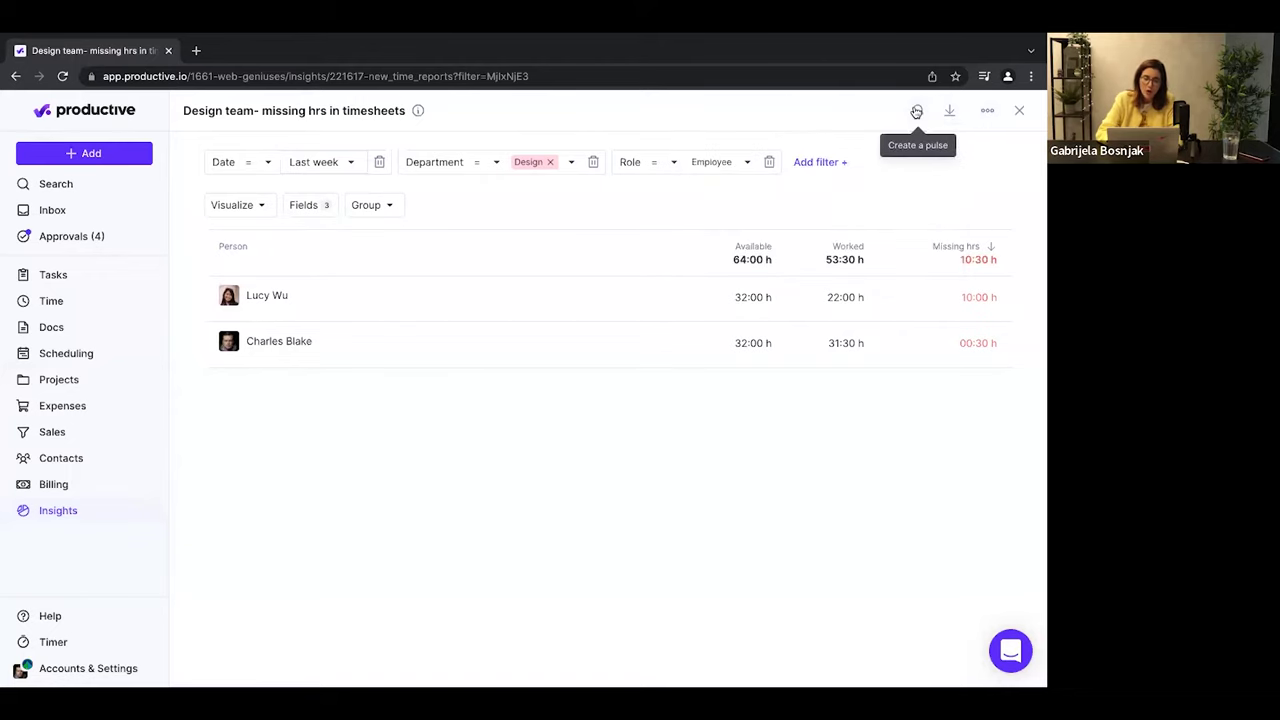
Create a weekly PDF pulse for Monday at 8:00 with one employee as additional recipient, and check the report's pulse list.
{"action": "left_click", "coordinate": [916, 110]}
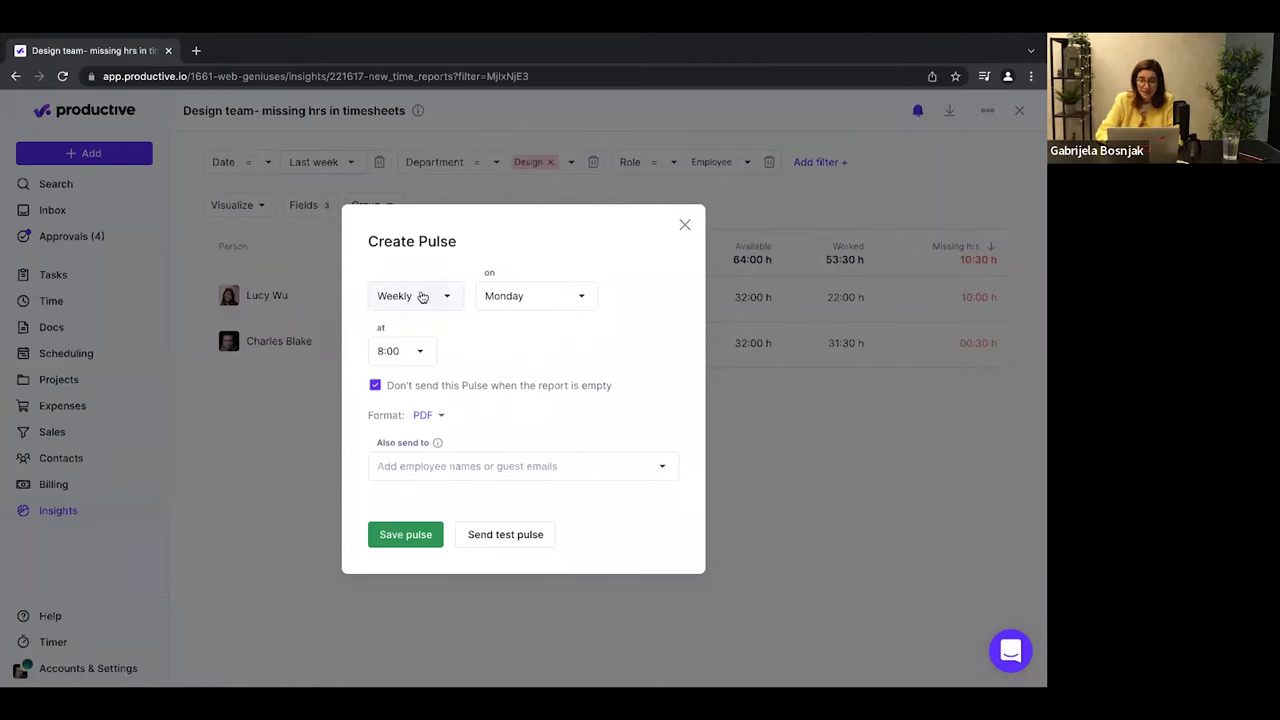
{"action": "left_click", "coordinate": [481, 468]}
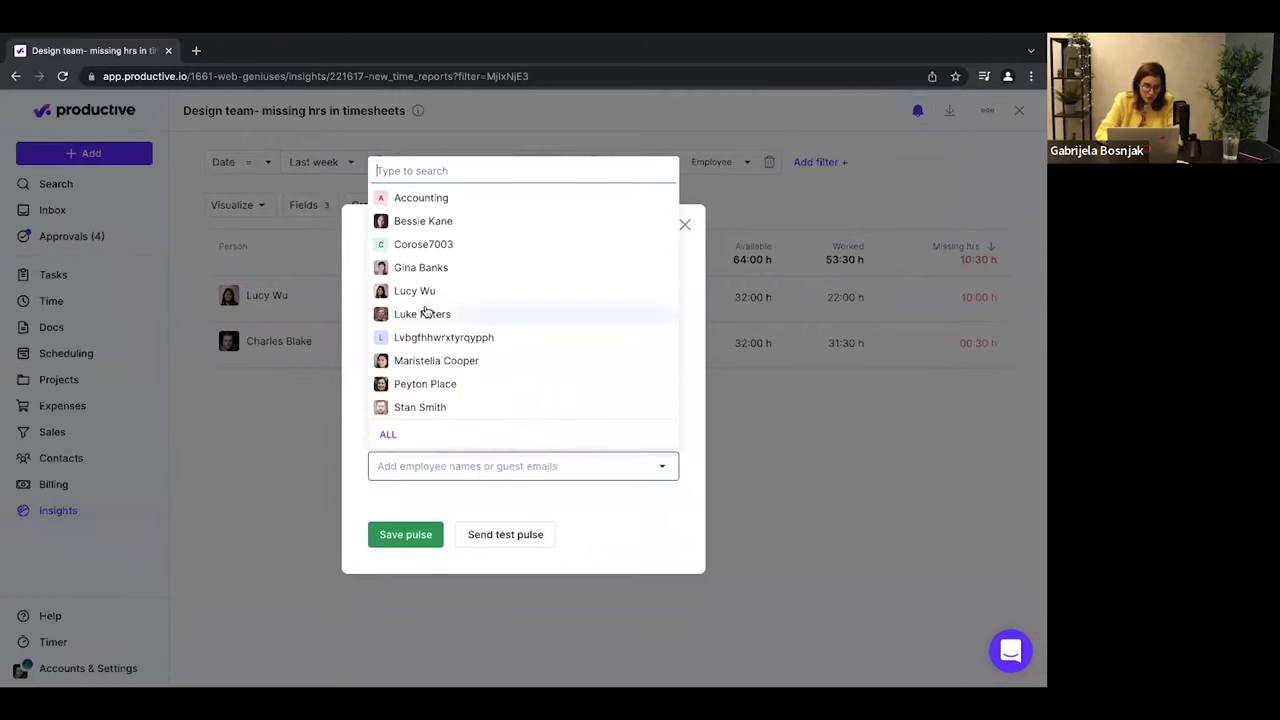
{"action": "left_click", "coordinate": [425, 313]}
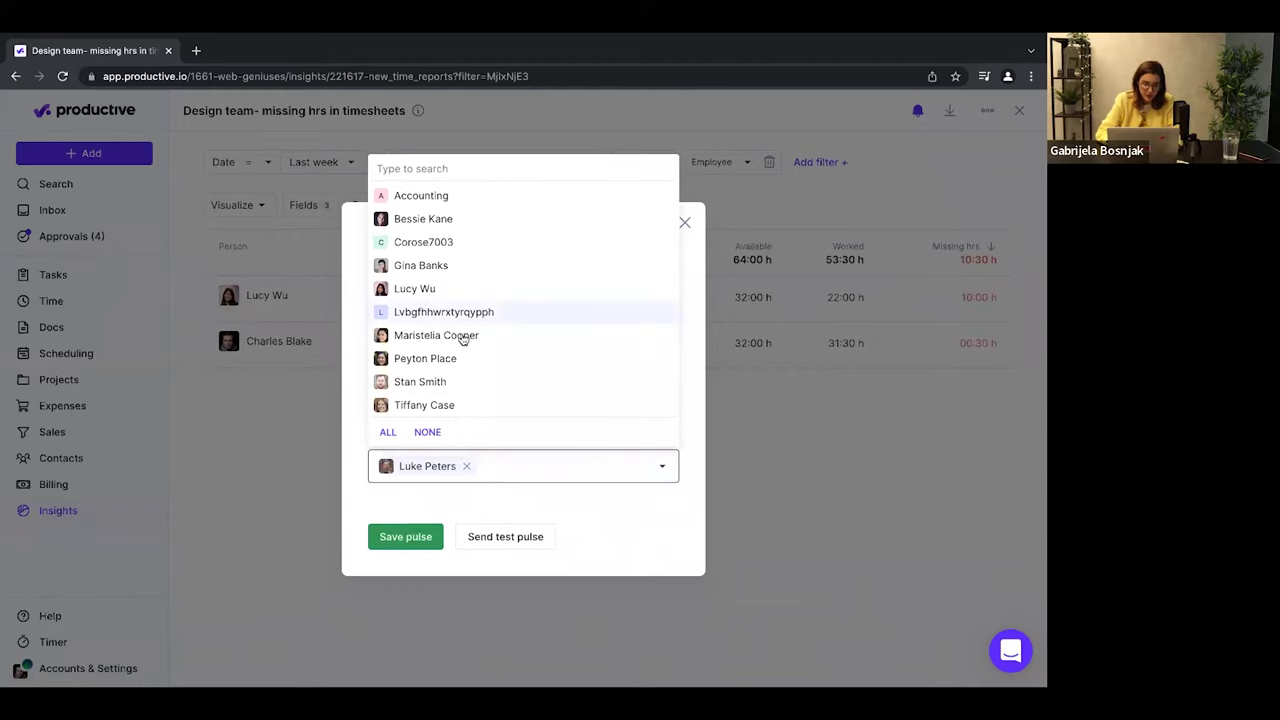
{"action": "left_click", "coordinate": [571, 501]}
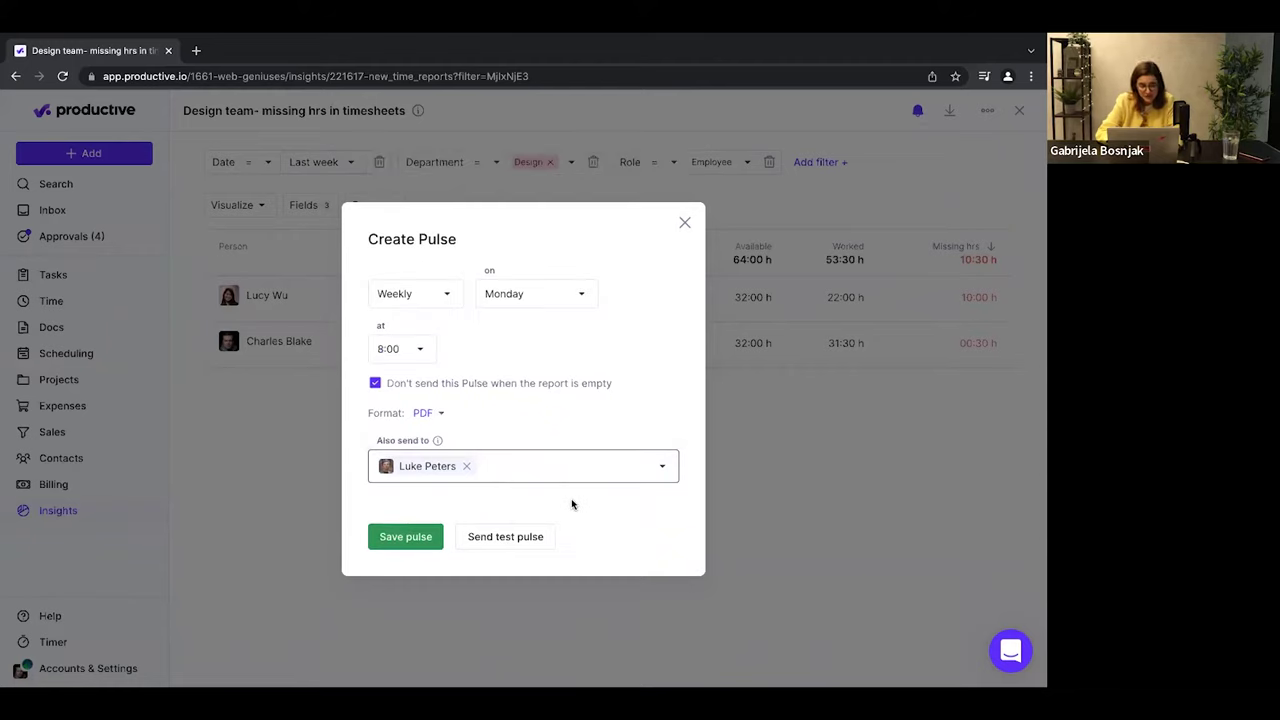
{"action": "left_click", "coordinate": [409, 541]}
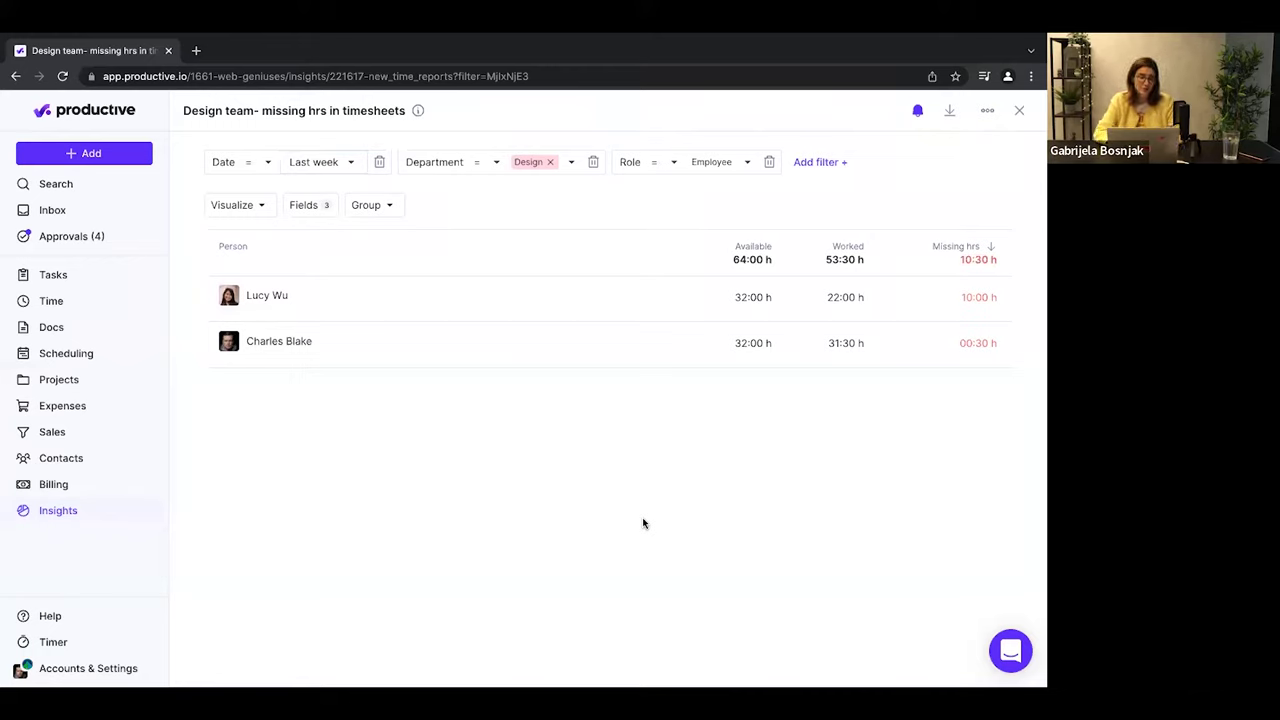
{"action": "left_click", "coordinate": [919, 112]}
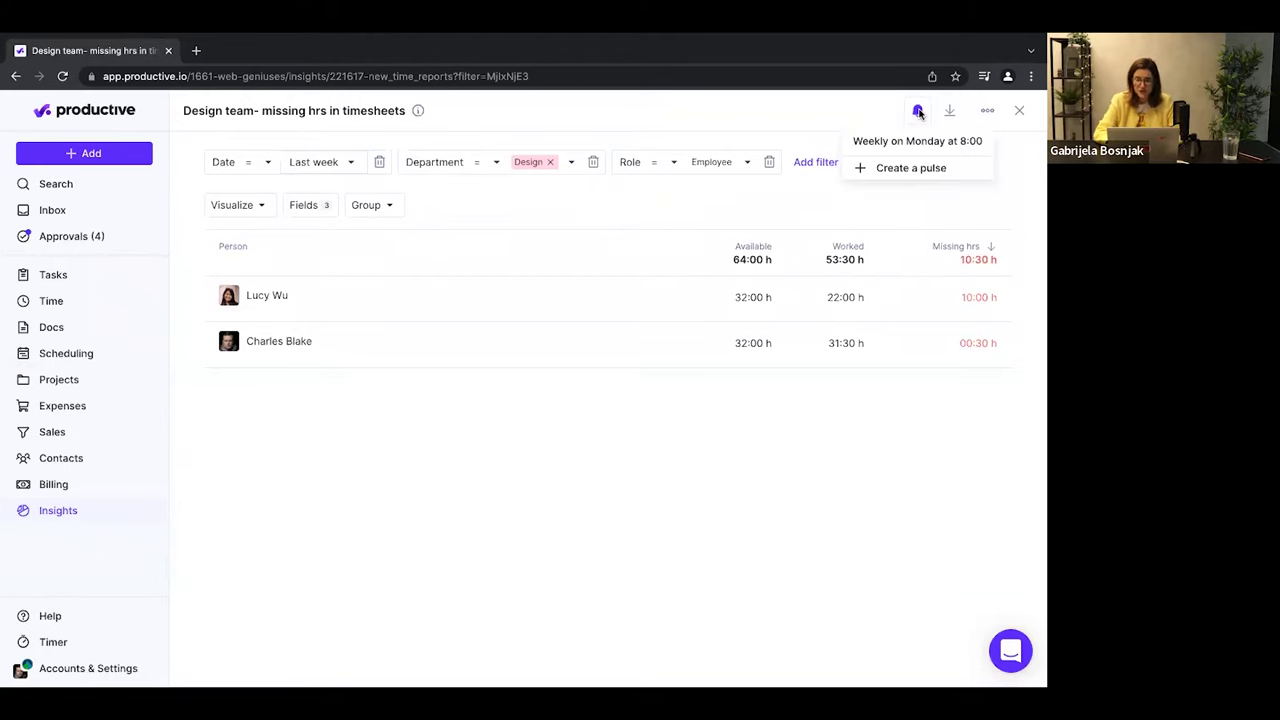
{"action": "left_click", "coordinate": [920, 113]}
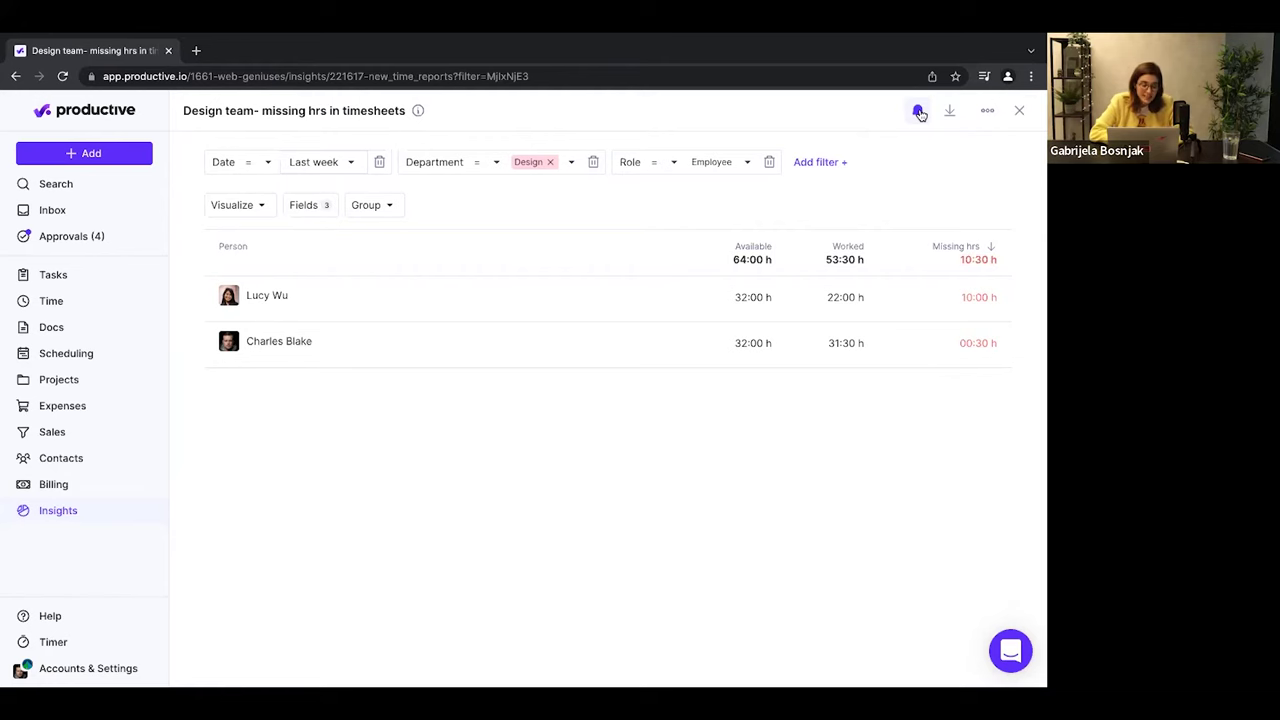
Return to Insights and open the Forecasted billable utilization by person template from the library's Operations category.
{"action": "left_click", "coordinate": [44, 515]}
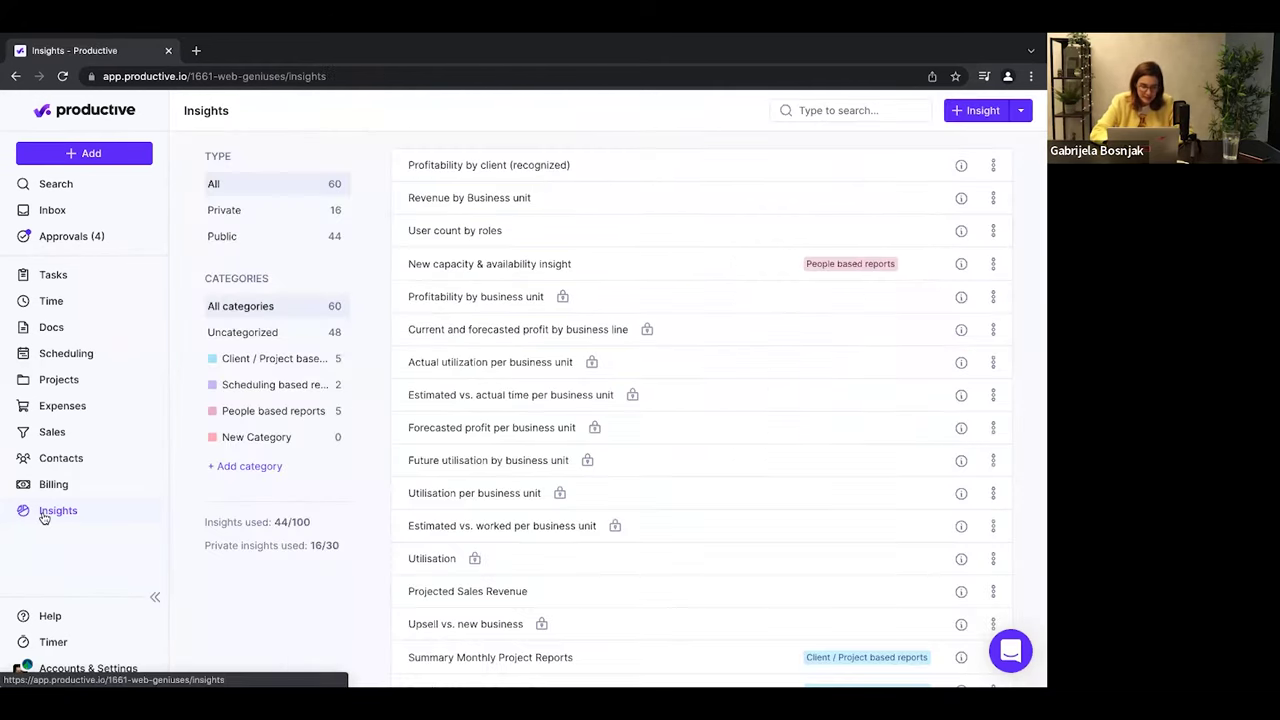
{"action": "left_click", "coordinate": [977, 110]}
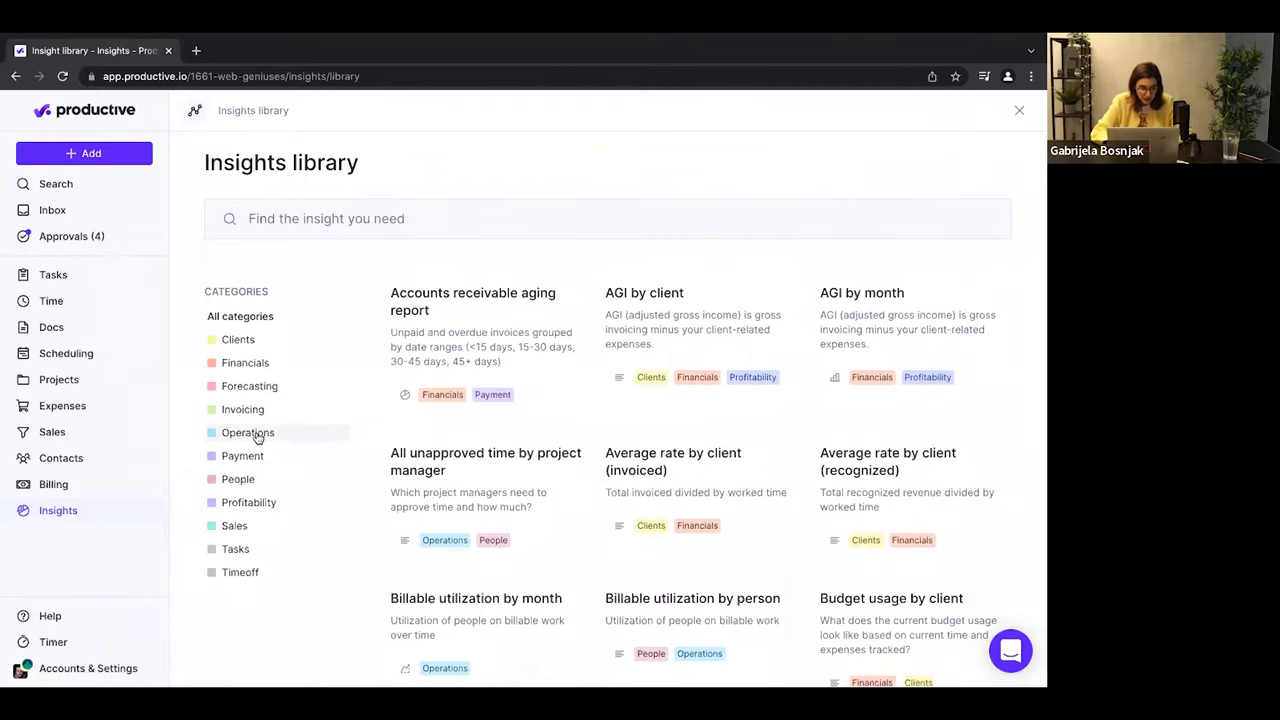
{"action": "left_click", "coordinate": [257, 434]}
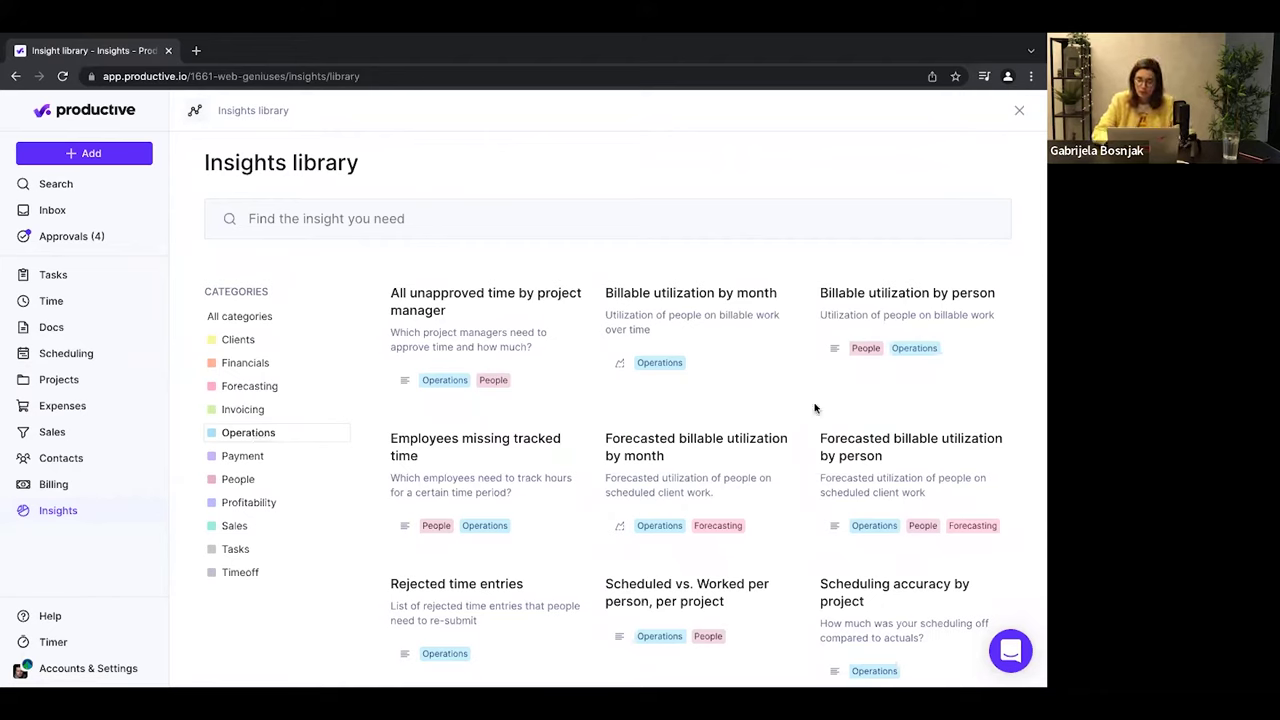
{"action": "left_click", "coordinate": [867, 454]}
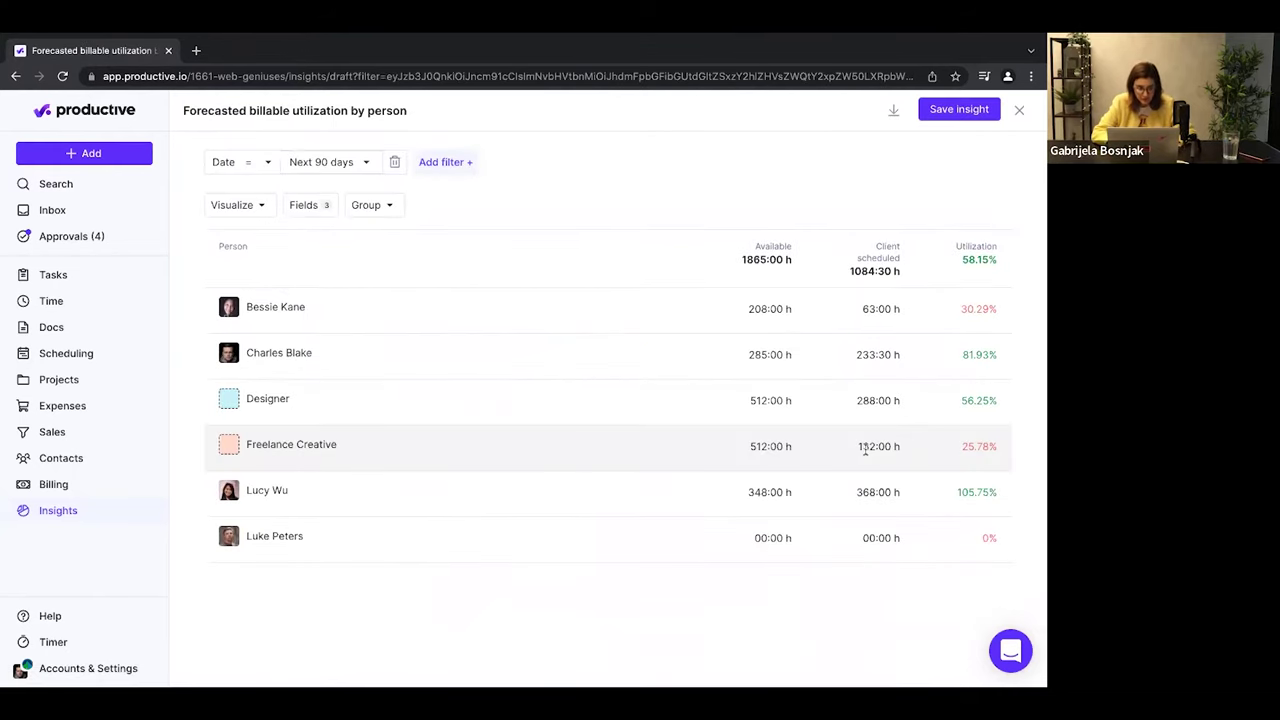
Look at the day-range options of the Date filter without changing the selected period.
{"action": "left_click", "coordinate": [334, 168]}
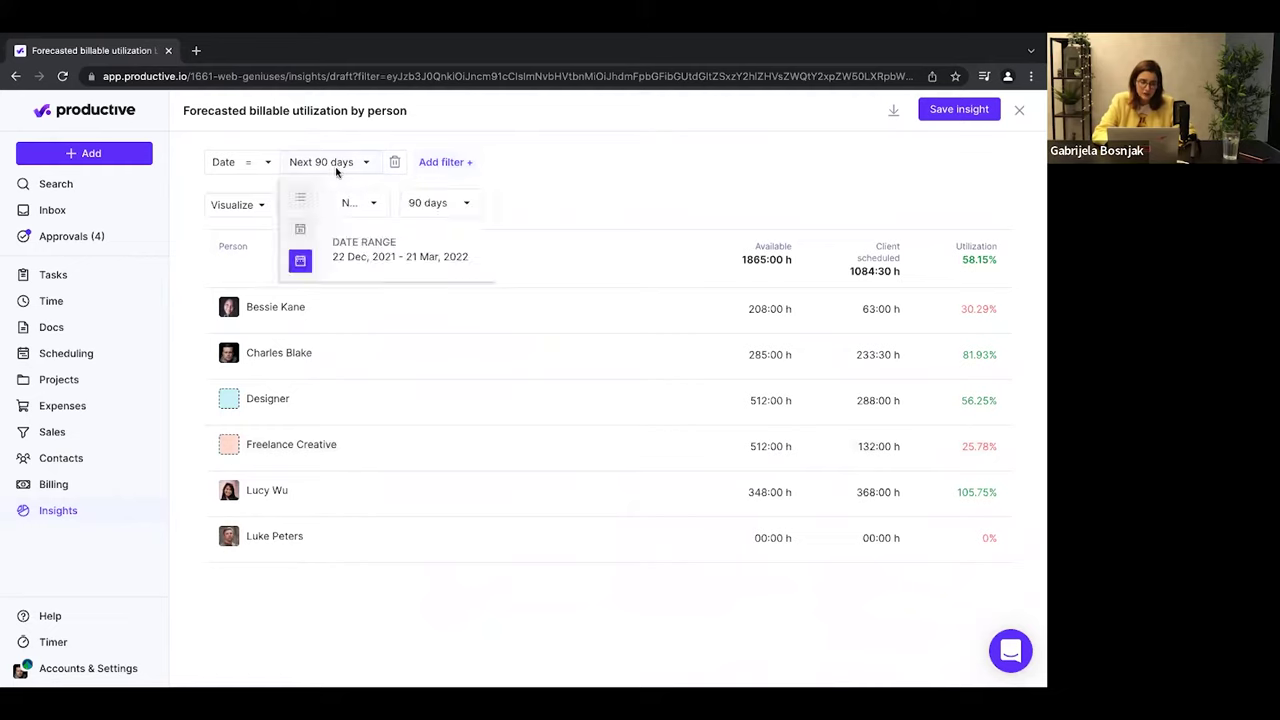
{"action": "left_click", "coordinate": [440, 204]}
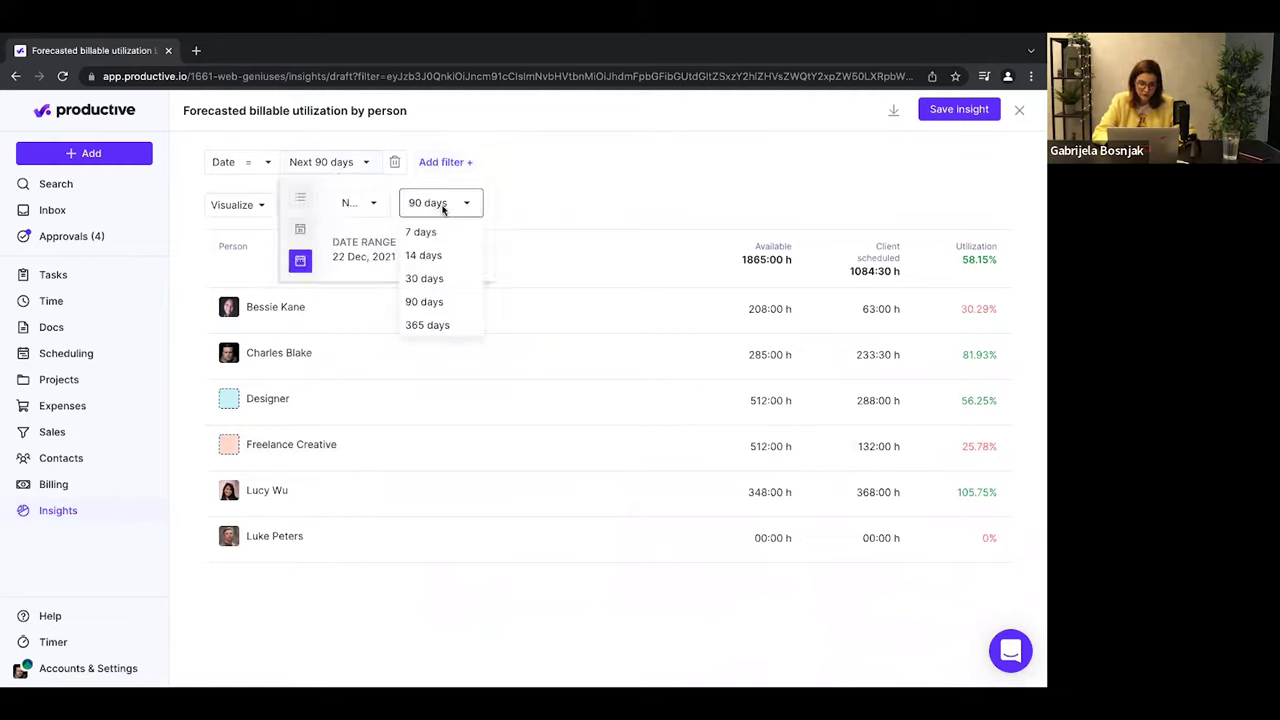
{"action": "left_click", "coordinate": [445, 204]}
{"action": "left_click", "coordinate": [623, 171]}
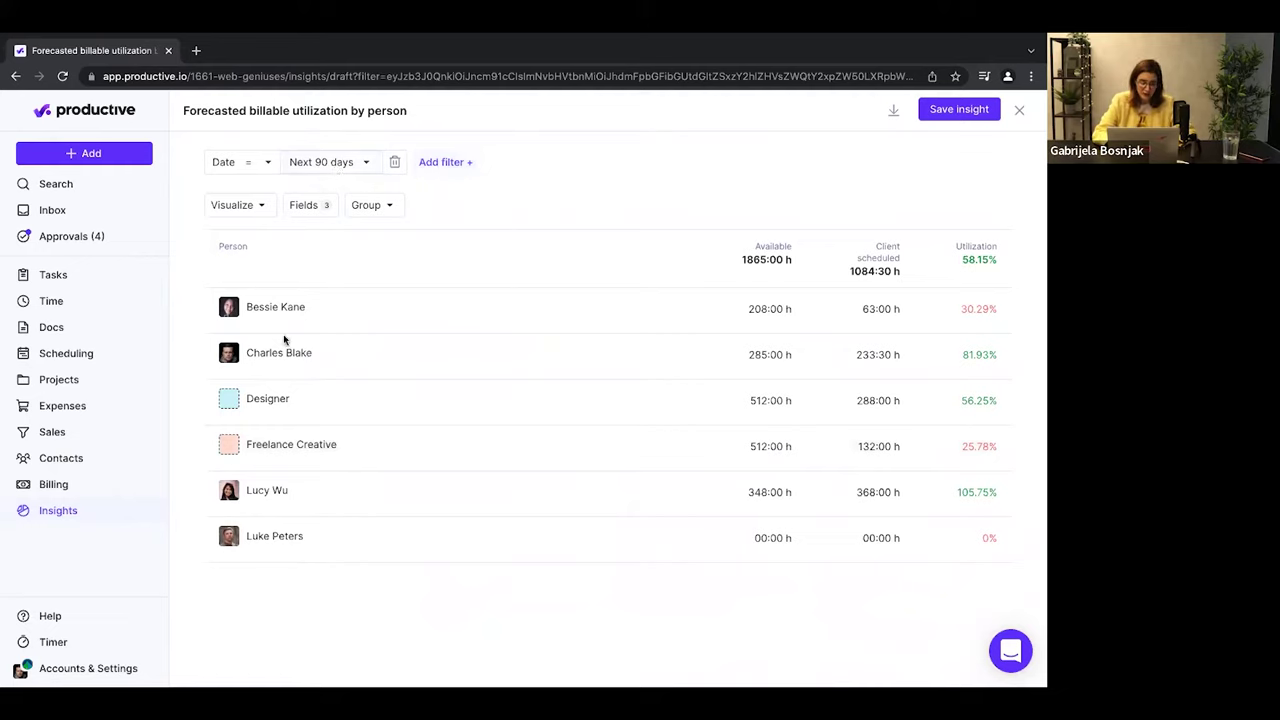
Search the report fields for "sch" and add the Scheduled field as a column.
{"action": "mouse_move", "coordinate": [287, 449]}
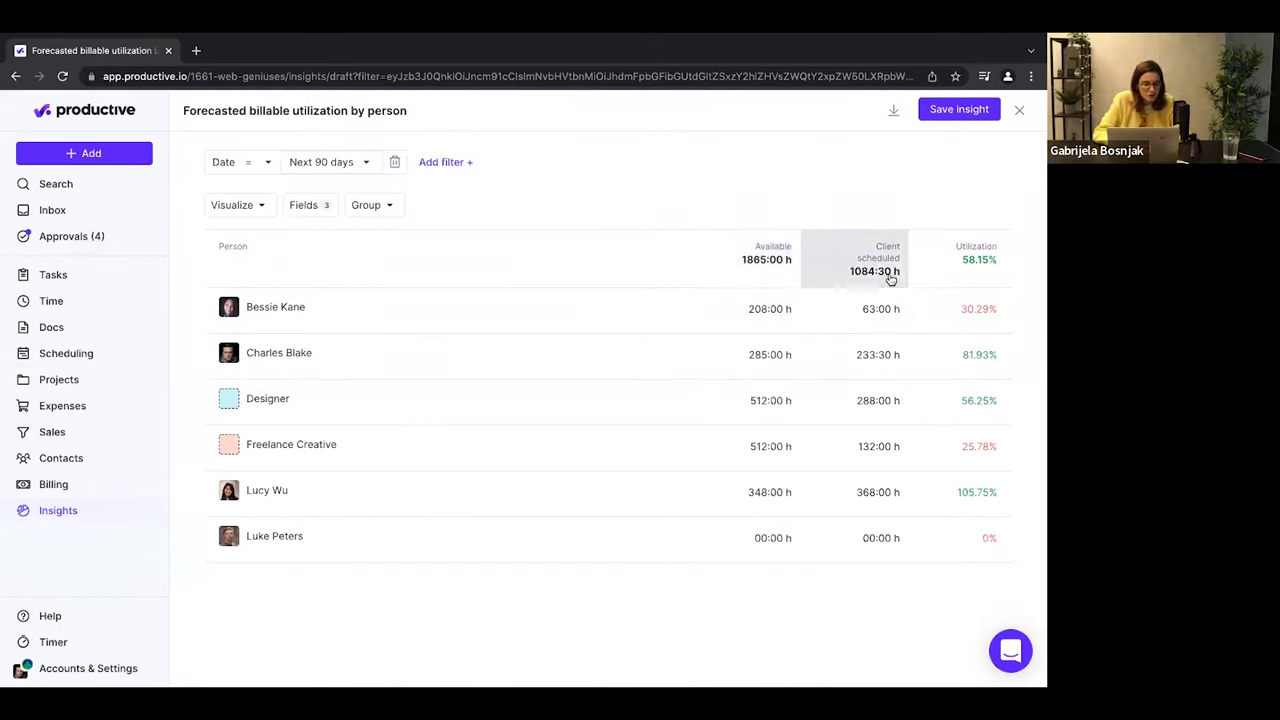
{"action": "left_click", "coordinate": [300, 205]}
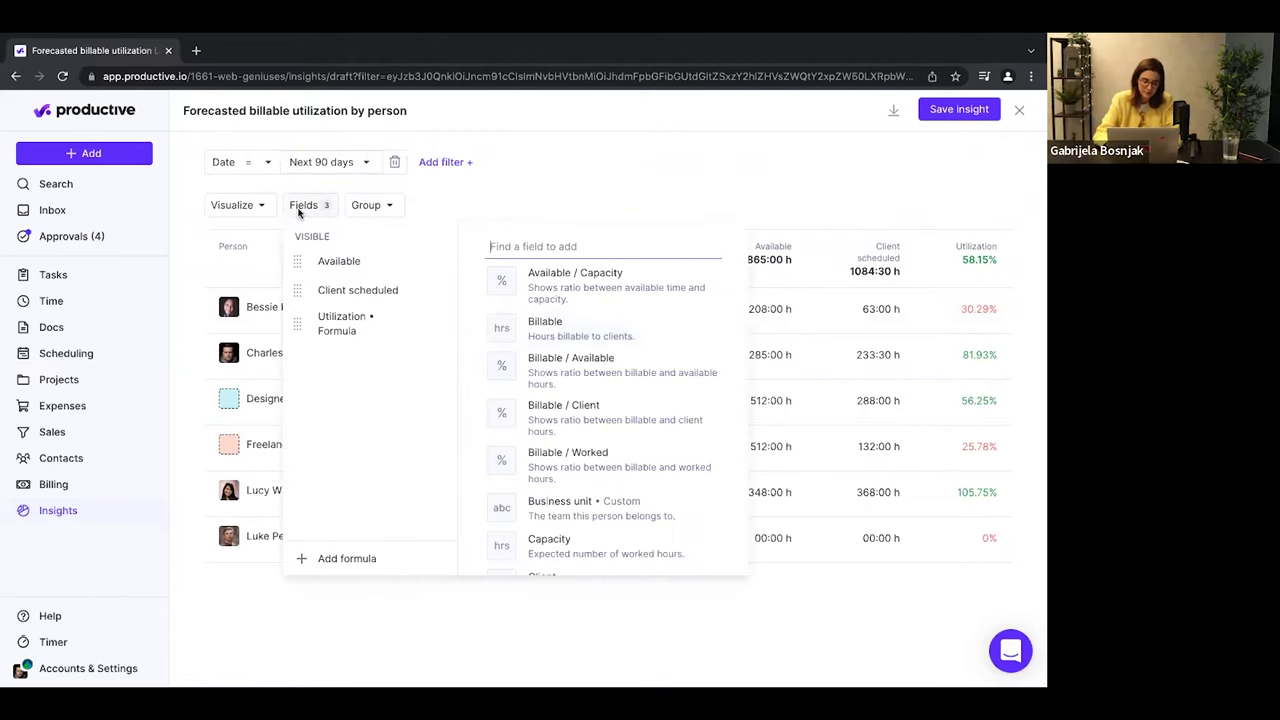
{"action": "type", "text": "sch"}
{"action": "left_click", "coordinate": [507, 374]}
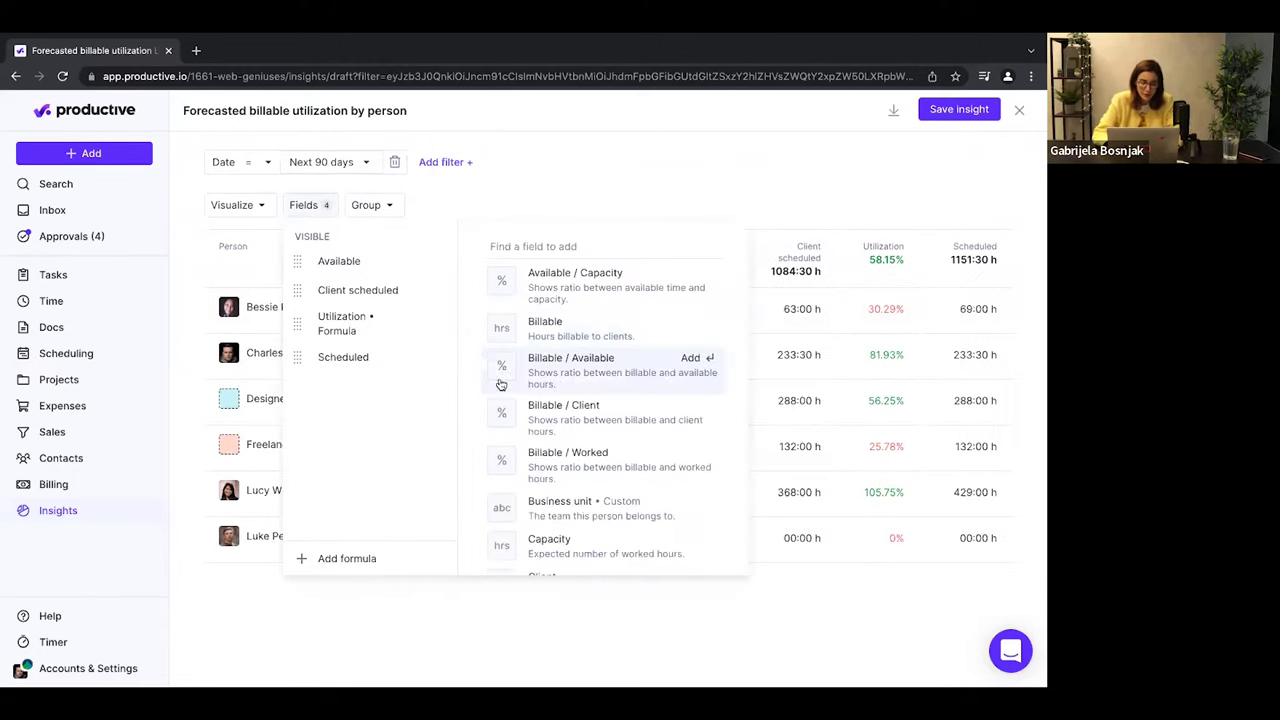
{"action": "left_click", "coordinate": [850, 264]}
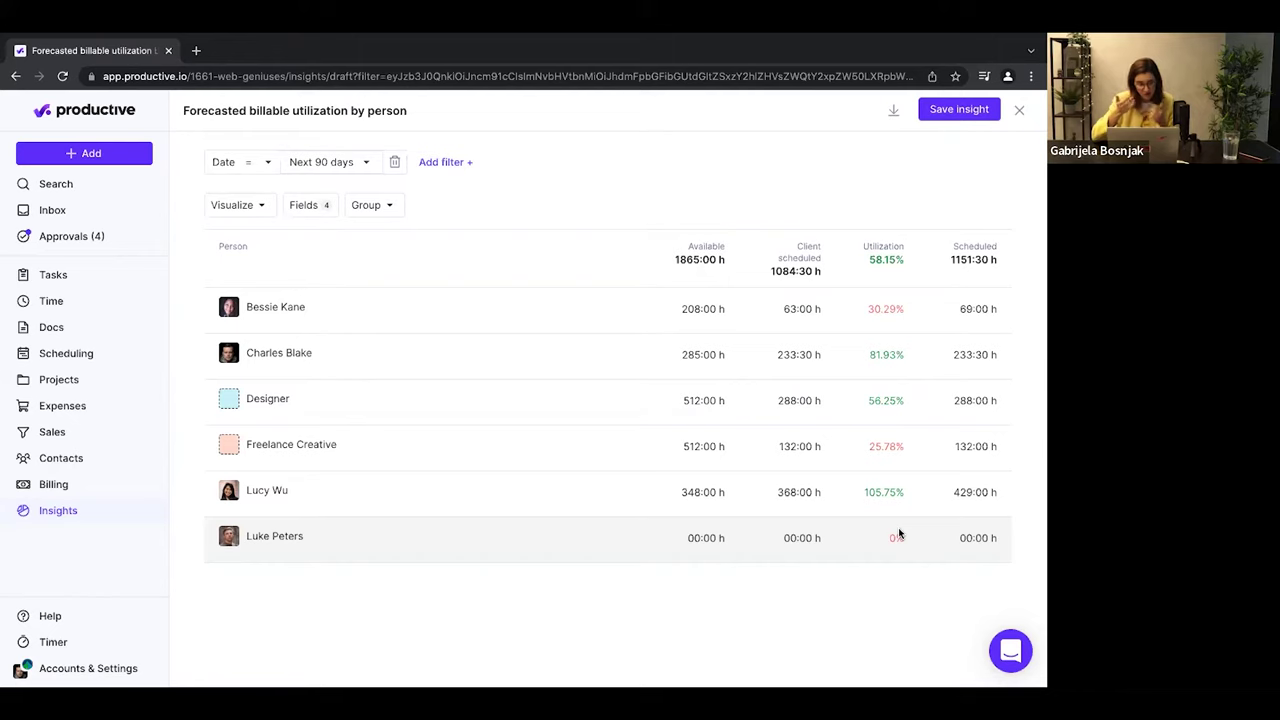
Group the forecasted utilization report by Date per Month.
{"action": "left_click", "coordinate": [370, 205]}
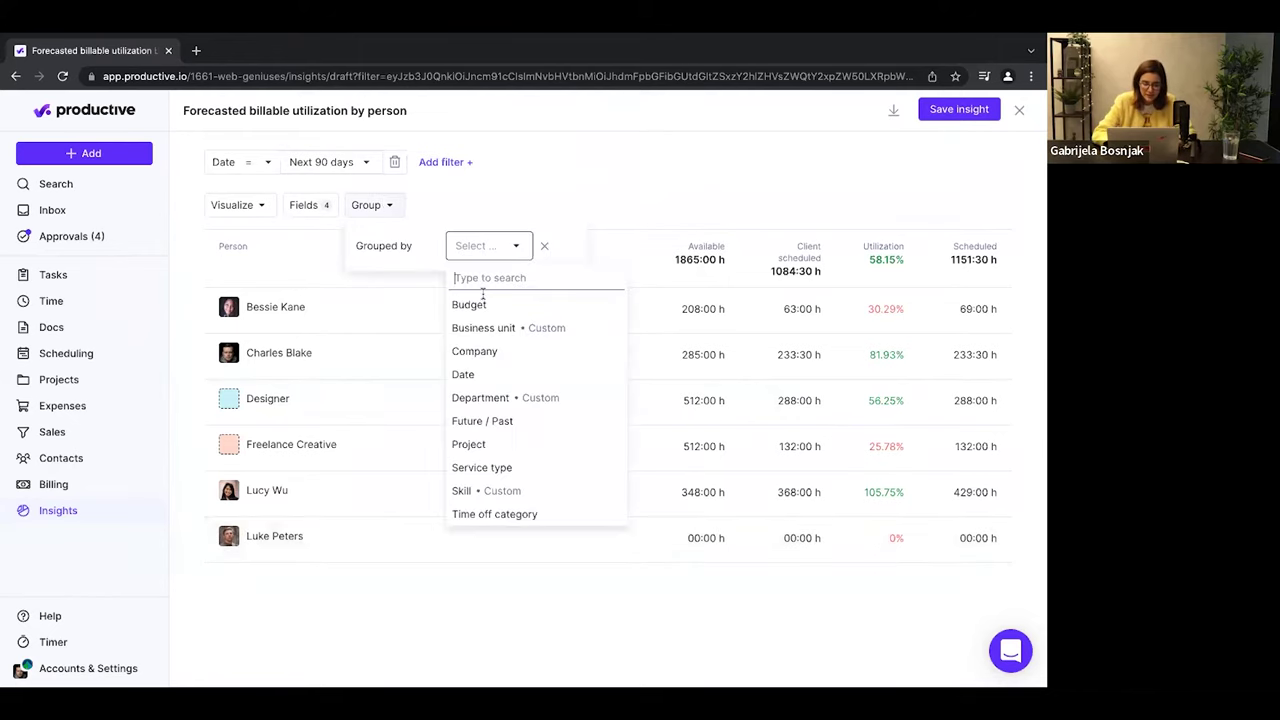
{"action": "left_click", "coordinate": [483, 376]}
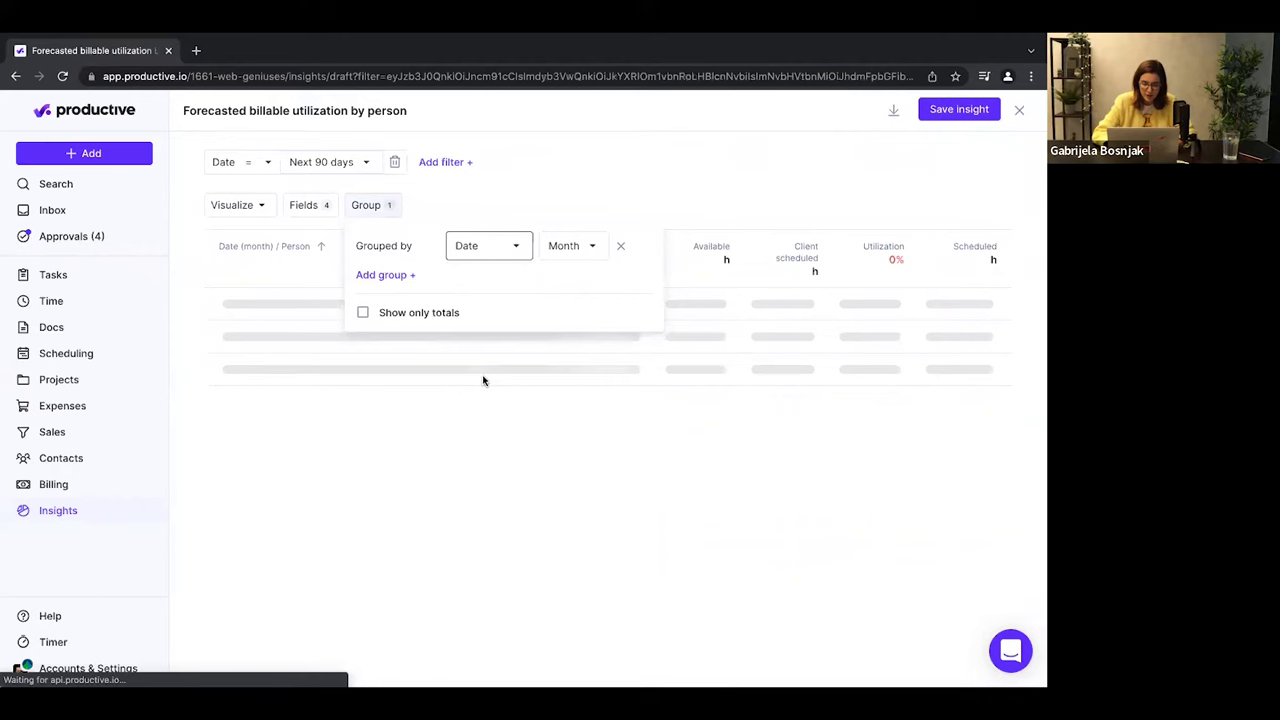
{"action": "left_click", "coordinate": [648, 171]}
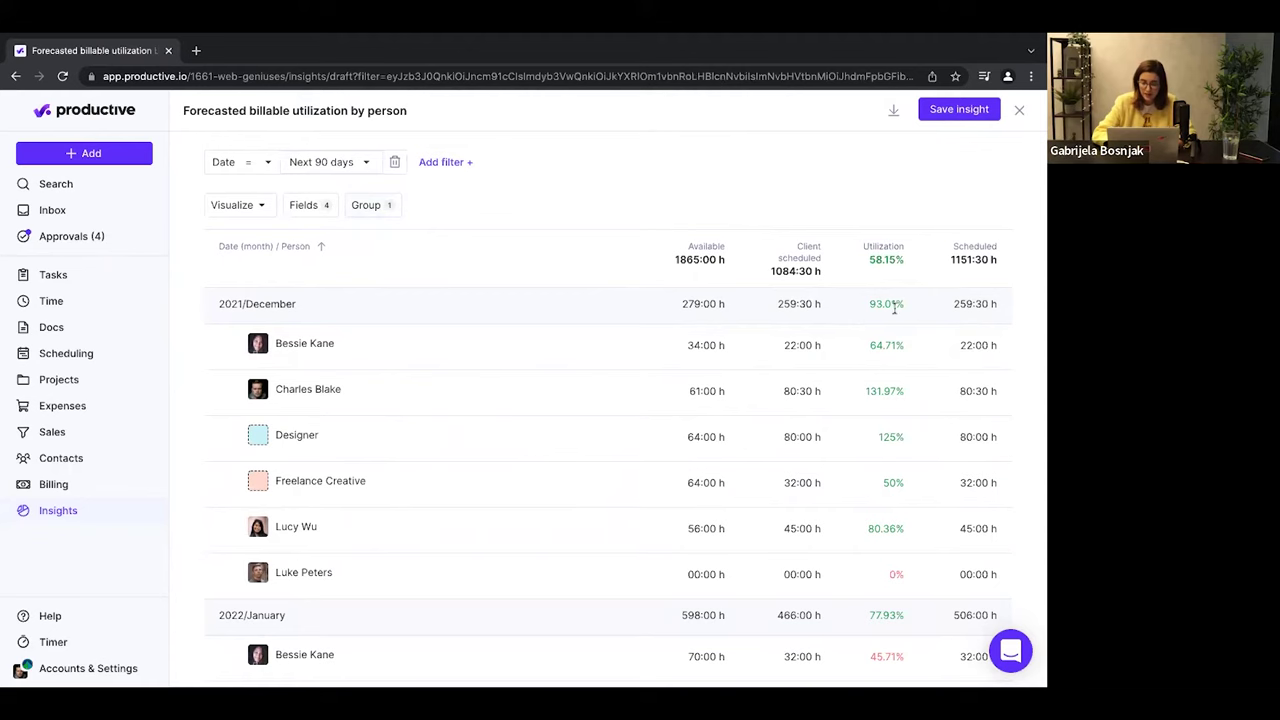
Review the monthly utilization breakdown and add Department as a second grouping level under Date.
{"action": "scroll", "coordinate": [860, 489], "scroll_direction": "down", "scroll_amount": 2}
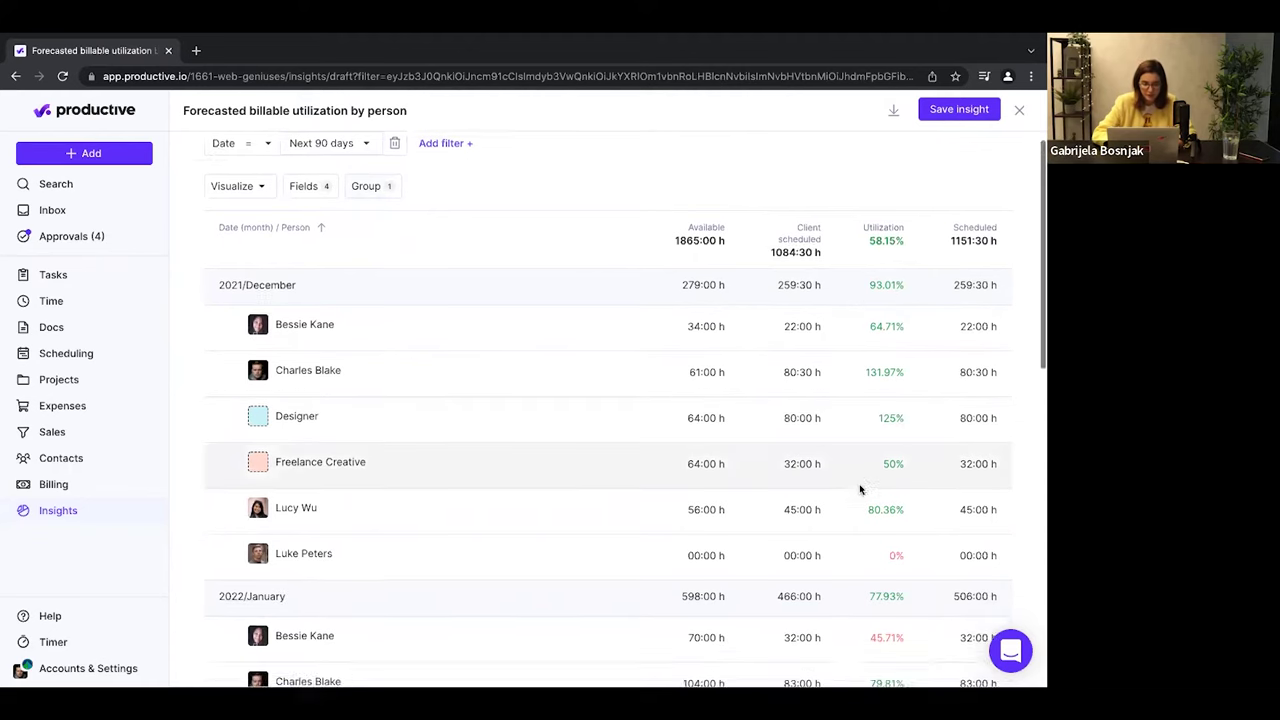
{"action": "scroll", "coordinate": [860, 489], "scroll_direction": "down", "scroll_amount": 4}
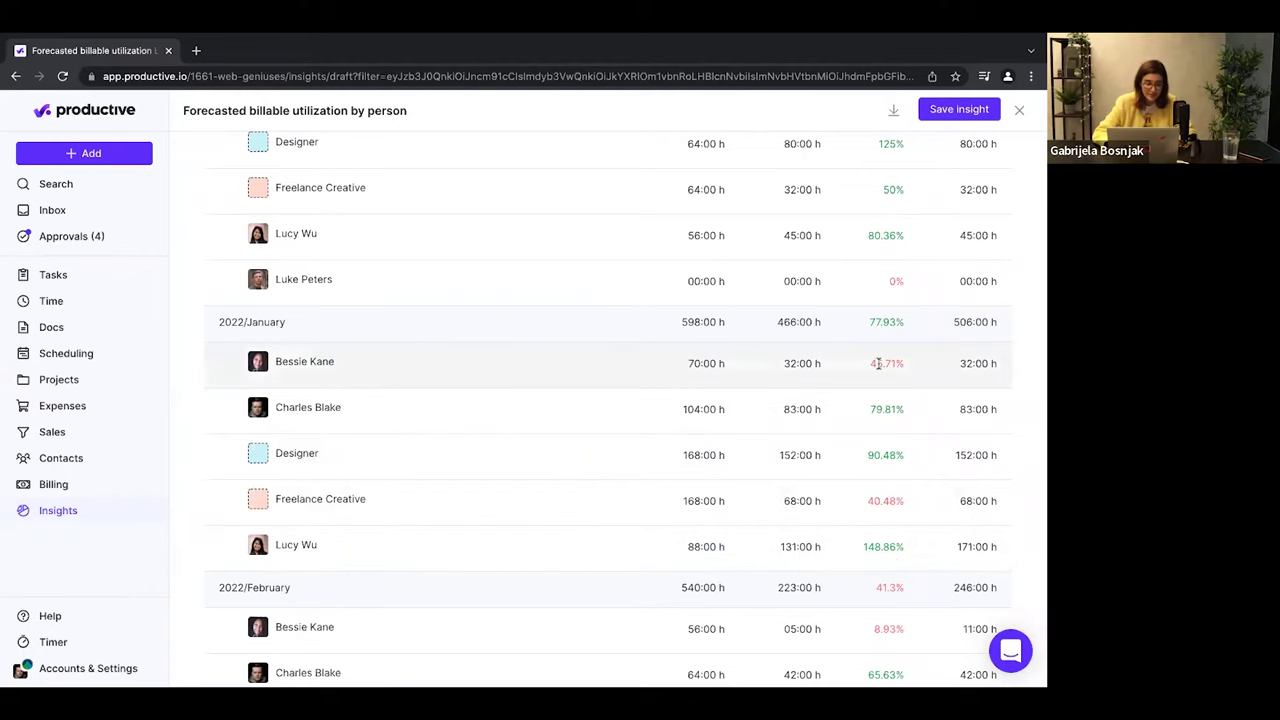
{"action": "scroll", "coordinate": [878, 363], "scroll_direction": "up", "scroll_amount": 3}
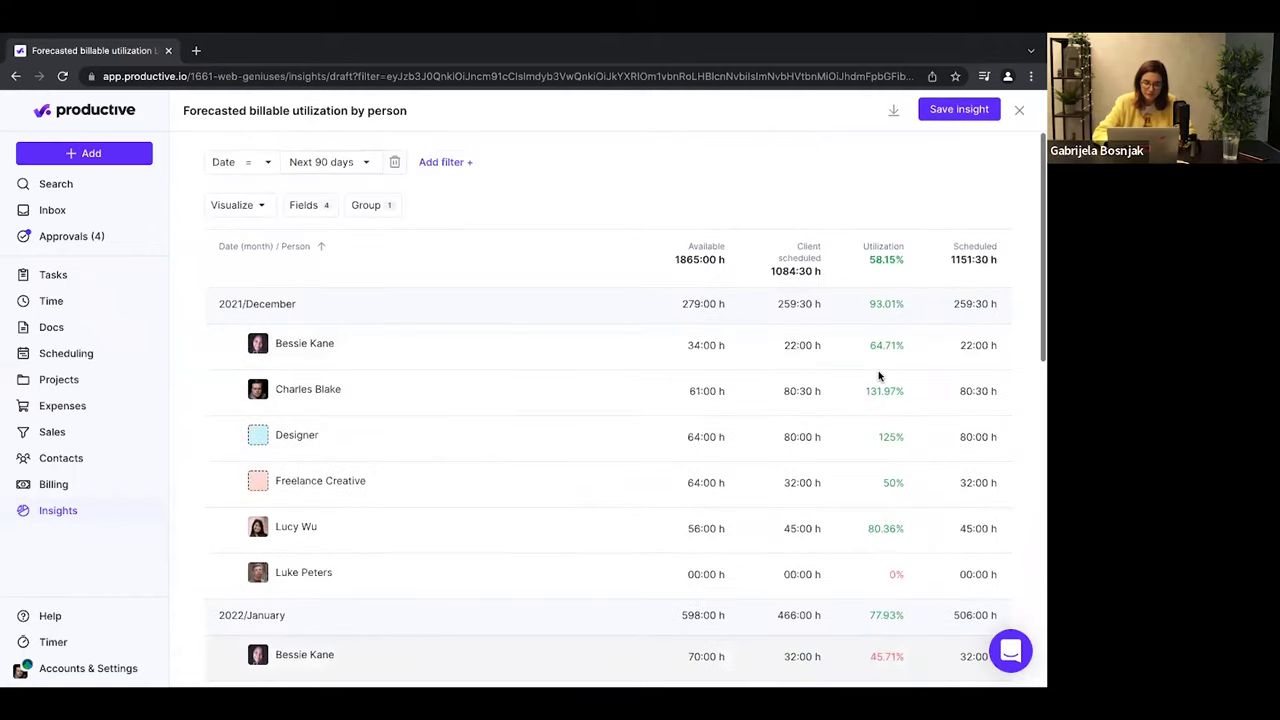
{"action": "left_click", "coordinate": [382, 209]}
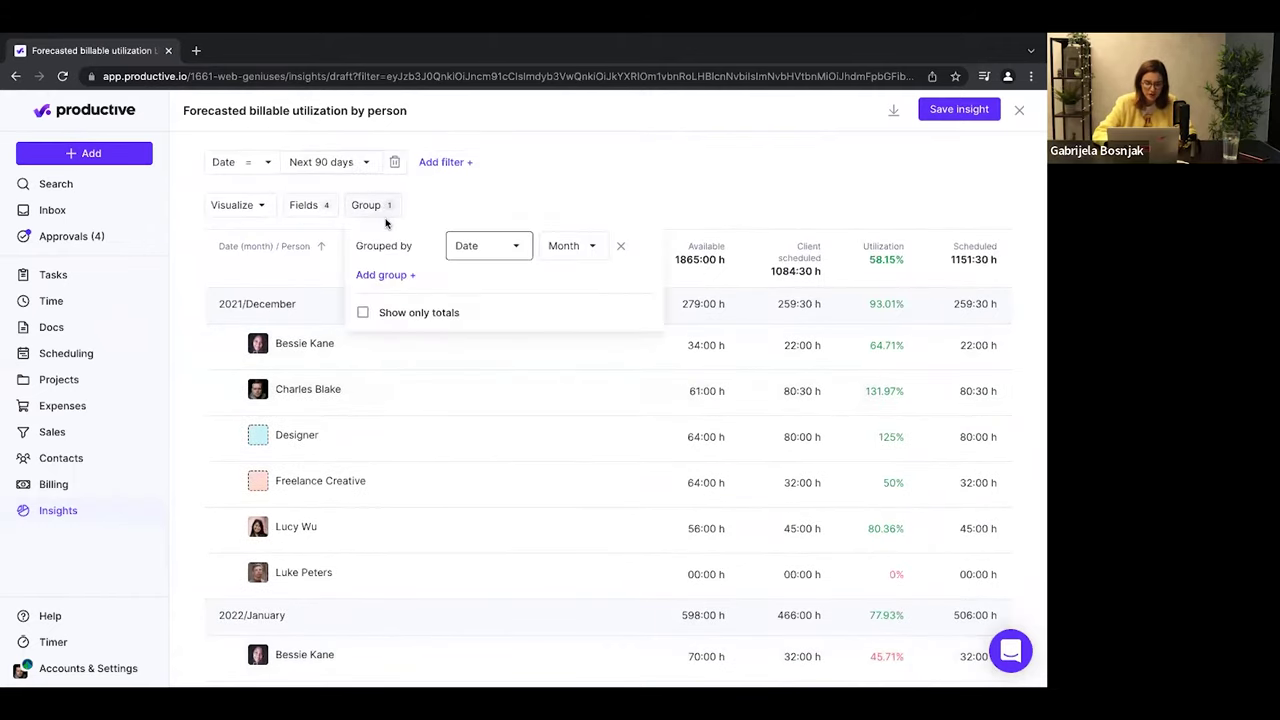
{"action": "left_click", "coordinate": [390, 275]}
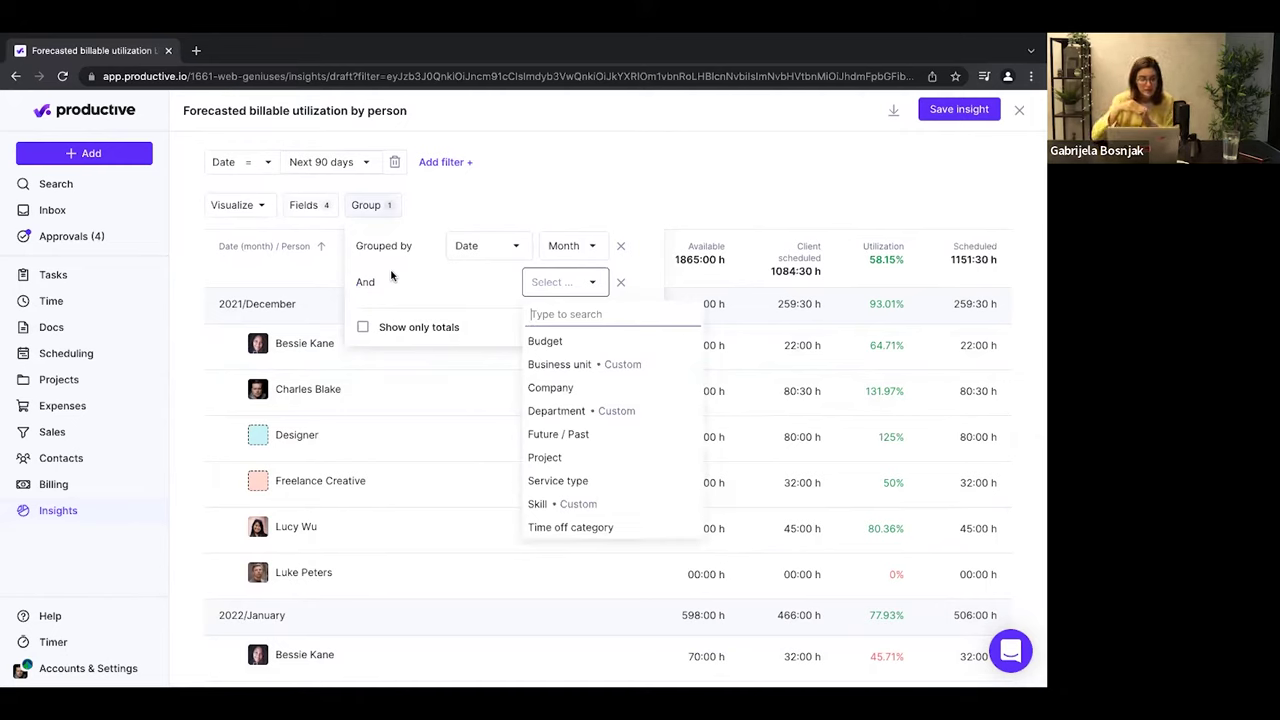
{"action": "left_click", "coordinate": [593, 414]}
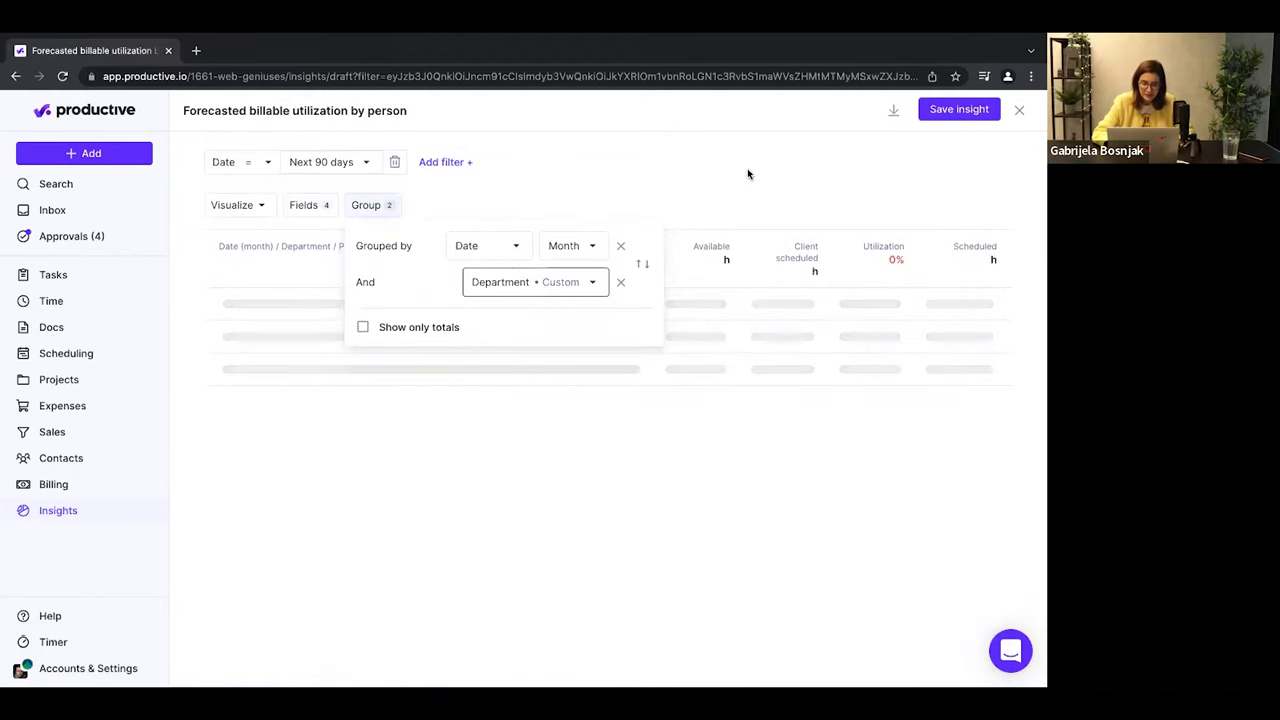
Review the monthly department breakdown and limit the grouped report to show only totals.
{"action": "left_click", "coordinate": [729, 287]}
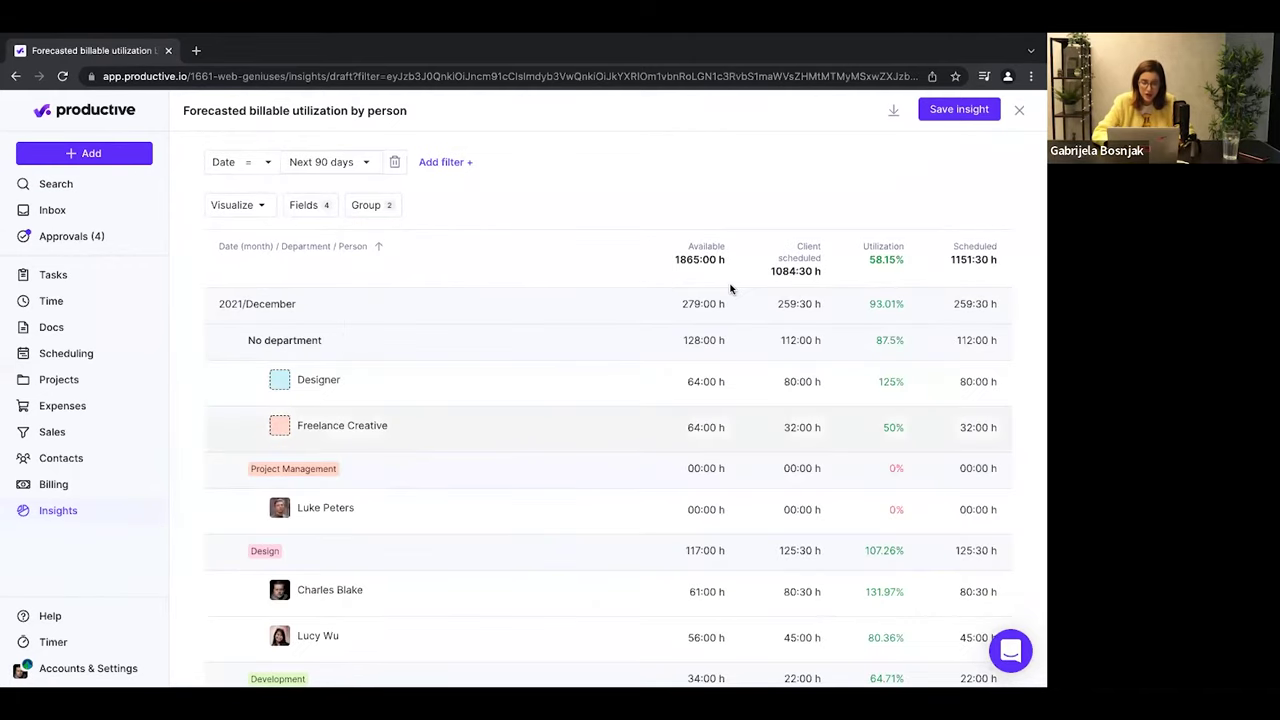
{"action": "scroll", "coordinate": [731, 287], "scroll_direction": "down", "scroll_amount": 2}
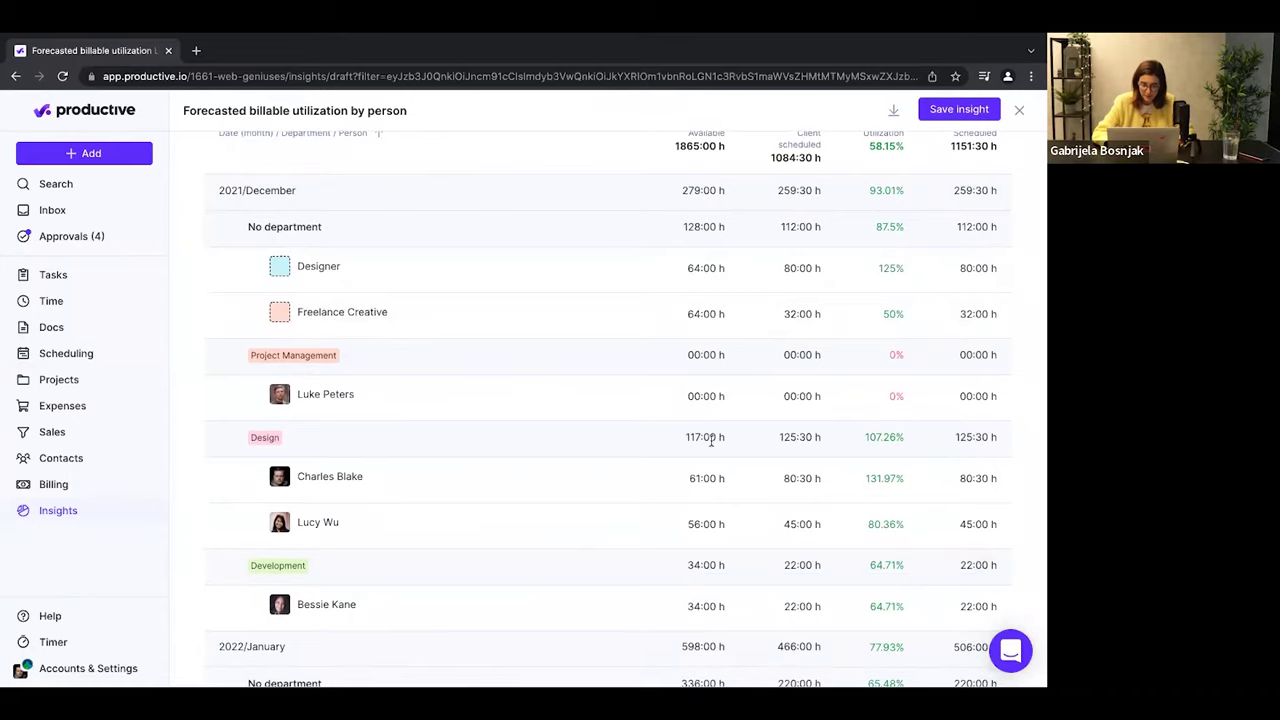
{"action": "scroll", "coordinate": [711, 441], "scroll_direction": "down", "scroll_amount": 1}
{"action": "scroll", "coordinate": [711, 441], "scroll_direction": "up", "scroll_amount": 3}
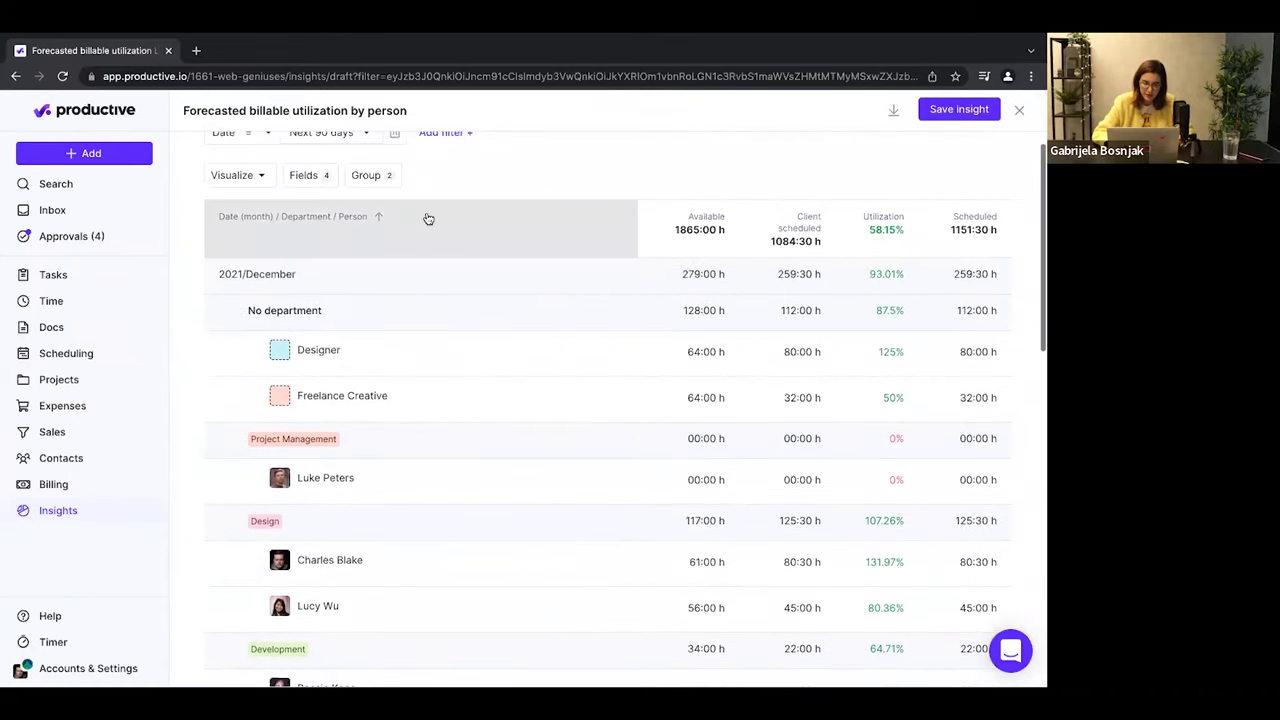
{"action": "left_click", "coordinate": [370, 177]}
{"action": "left_click", "coordinate": [362, 297]}
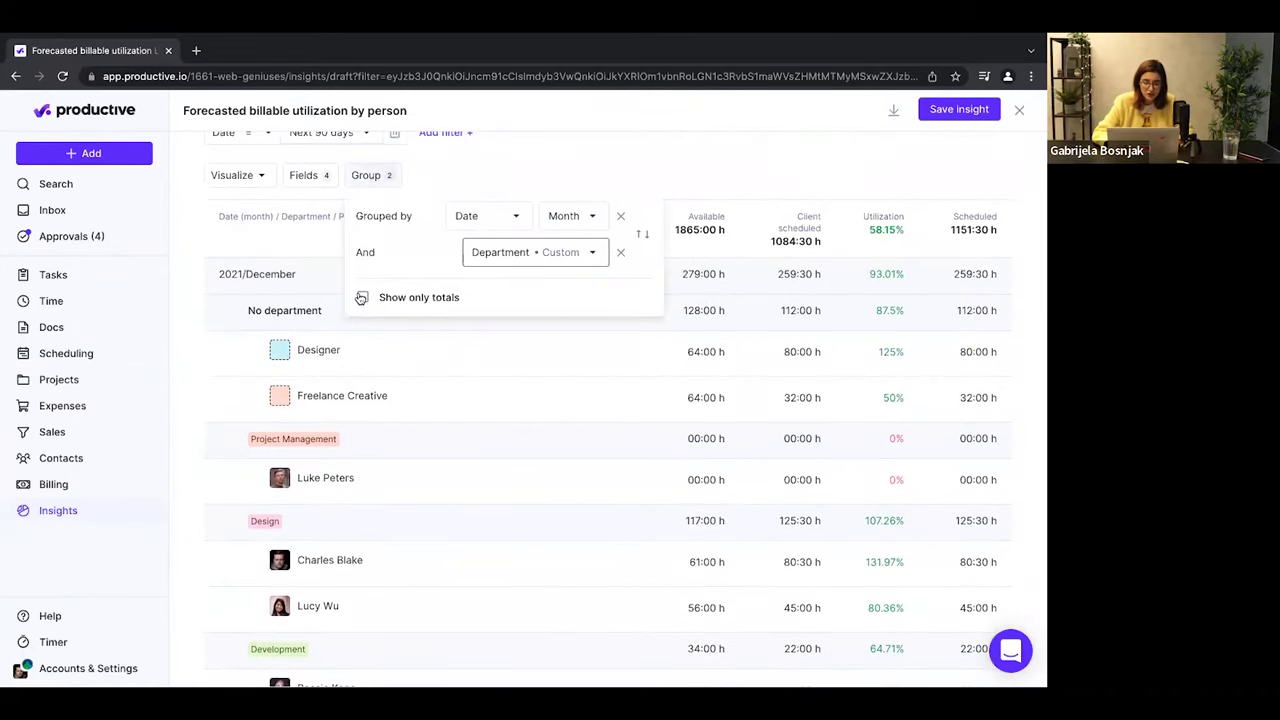
{"action": "left_click", "coordinate": [580, 158]}
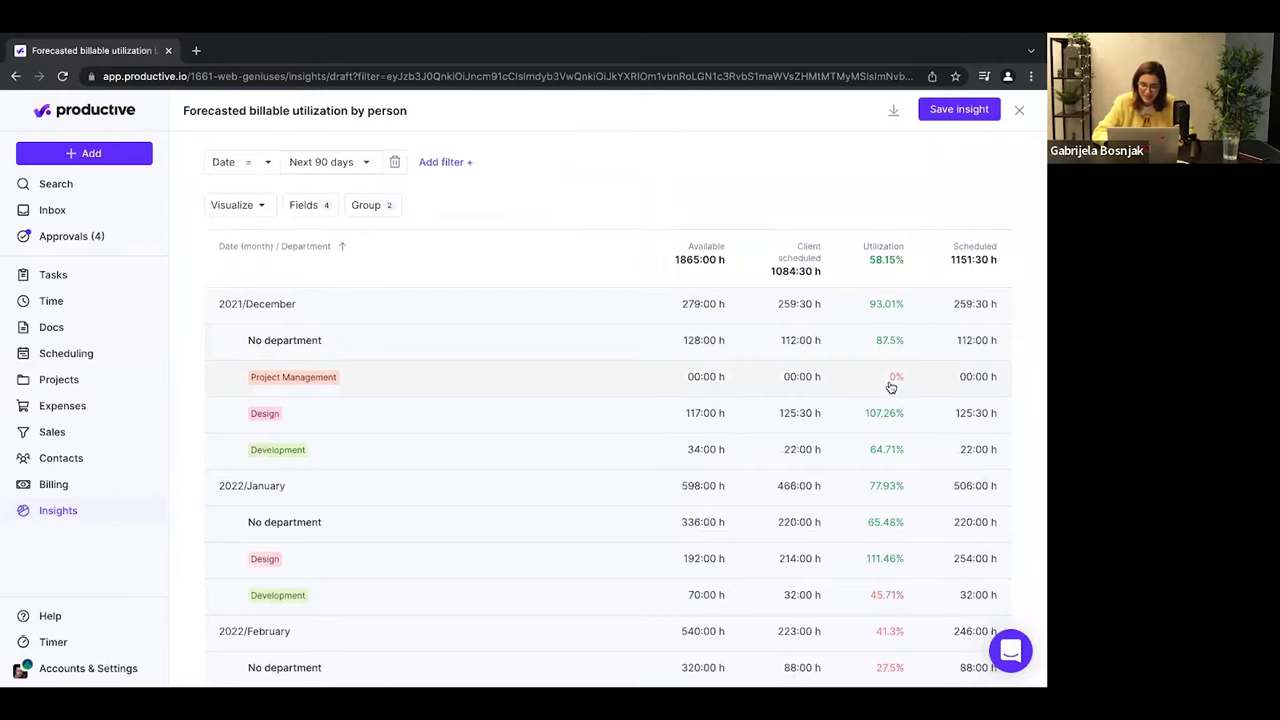
Search the filters for "typ" and add a Person type filter set to User.
{"action": "left_click", "coordinate": [448, 162]}
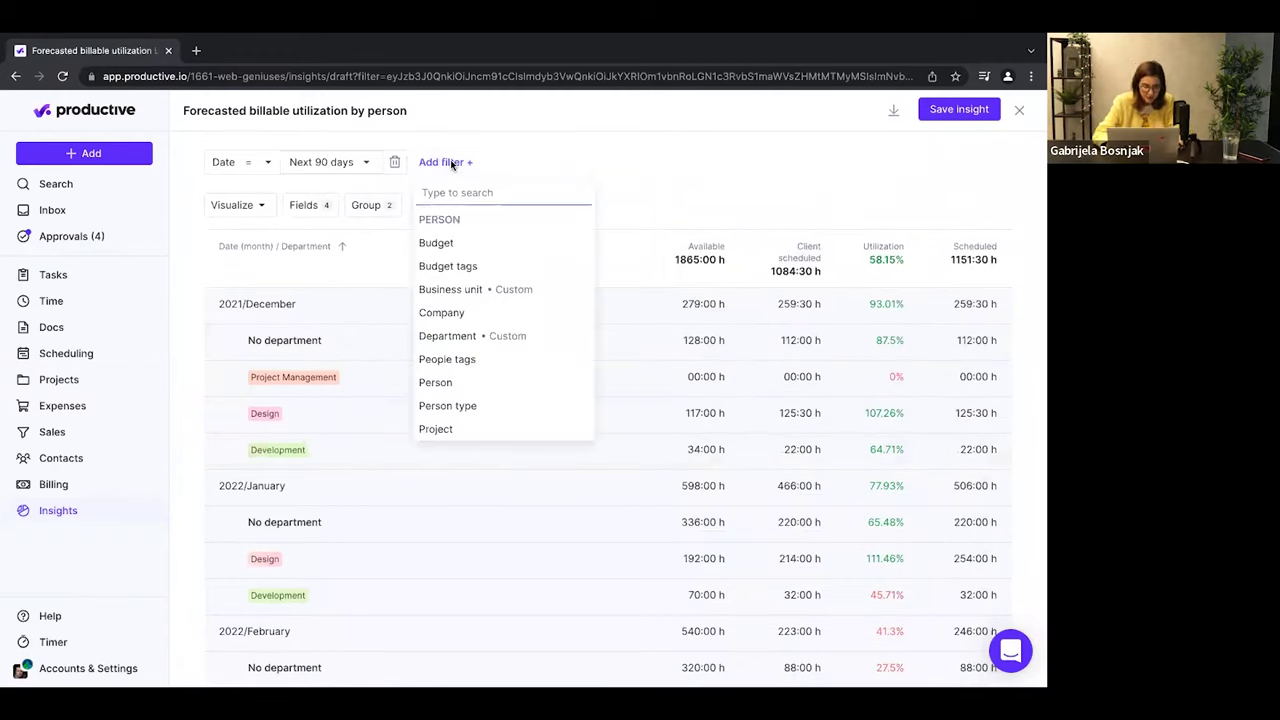
{"action": "type", "text": "typ"}
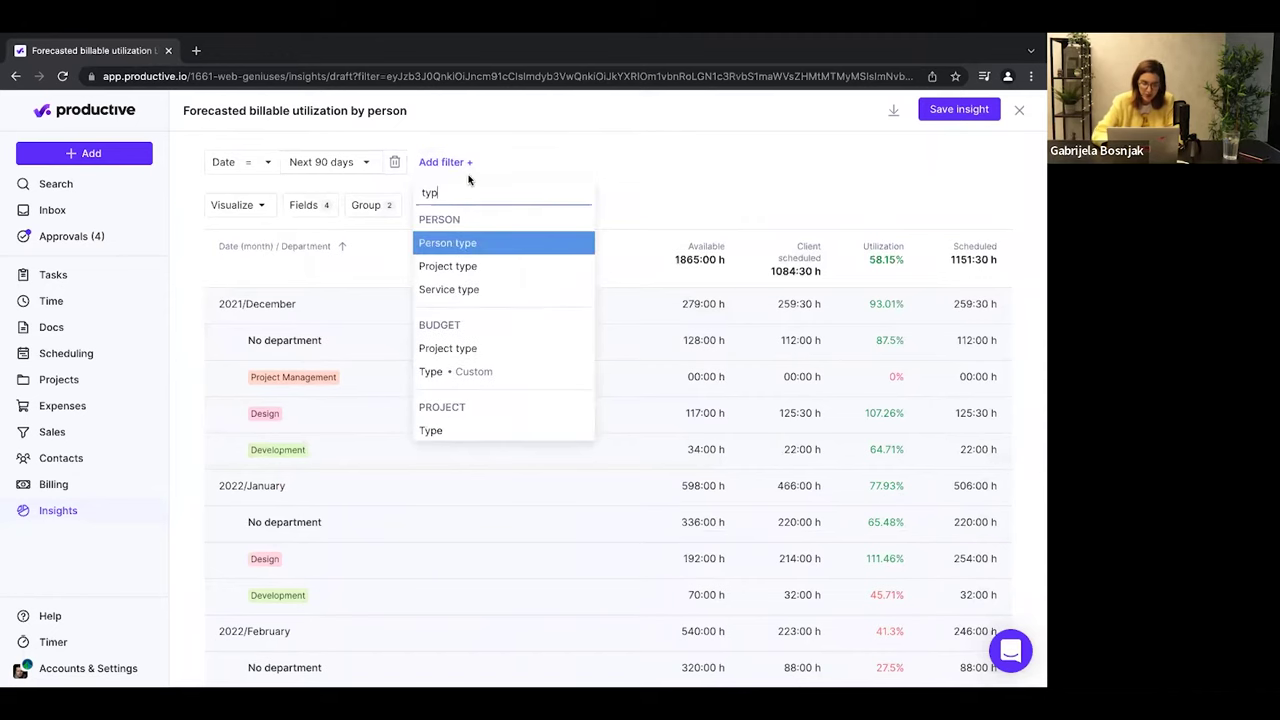
{"action": "left_click", "coordinate": [448, 243]}
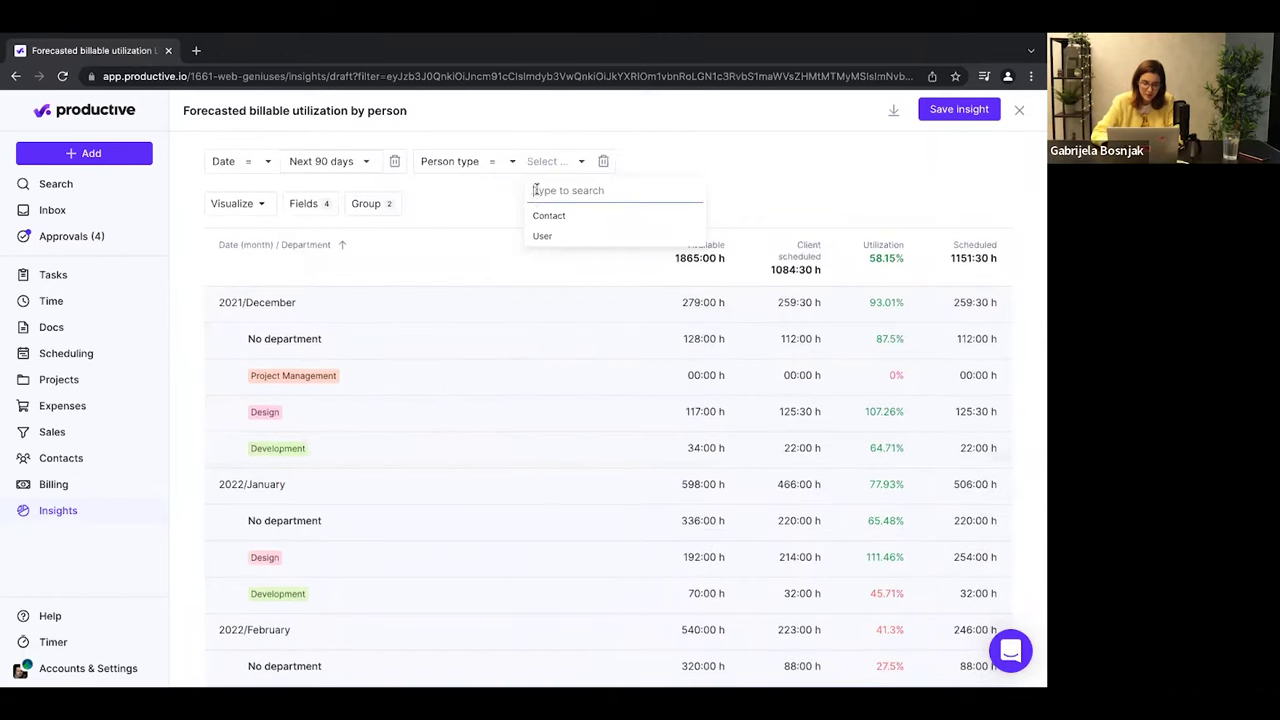
{"action": "left_click", "coordinate": [550, 238]}
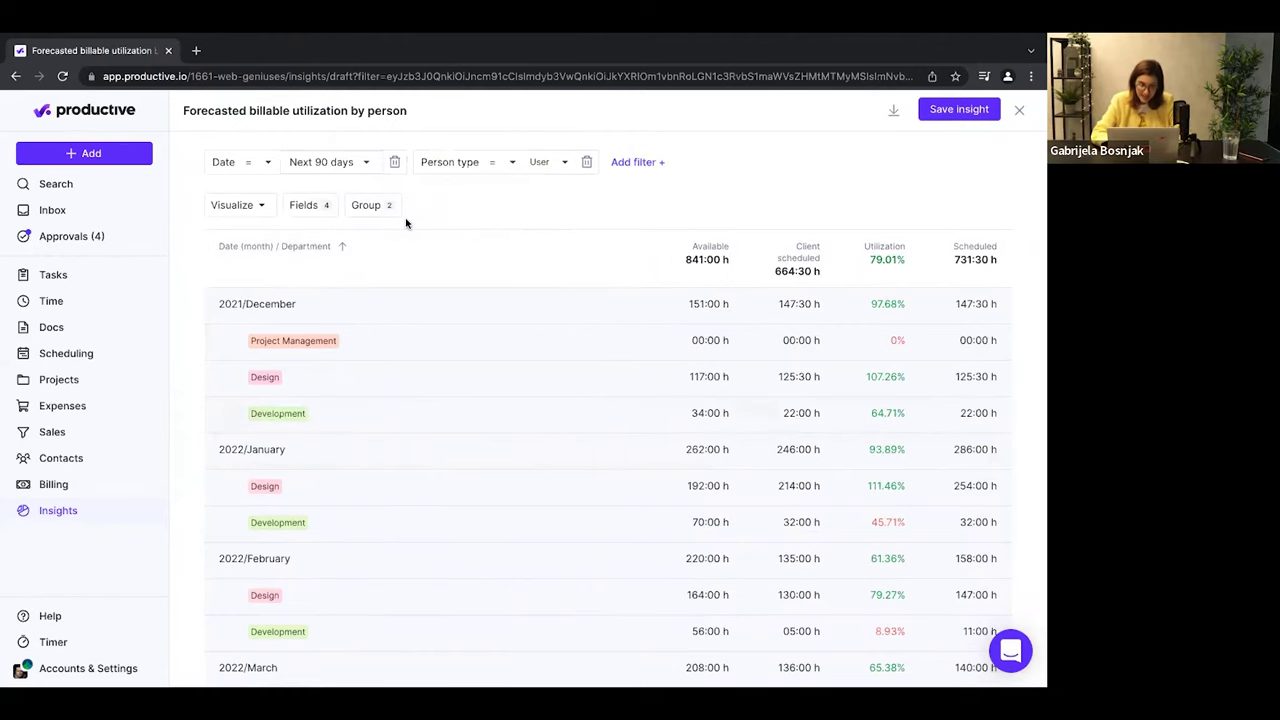
Pivot the grouped forecasted utilization report by the Utilization field.
{"action": "left_click", "coordinate": [365, 205]}
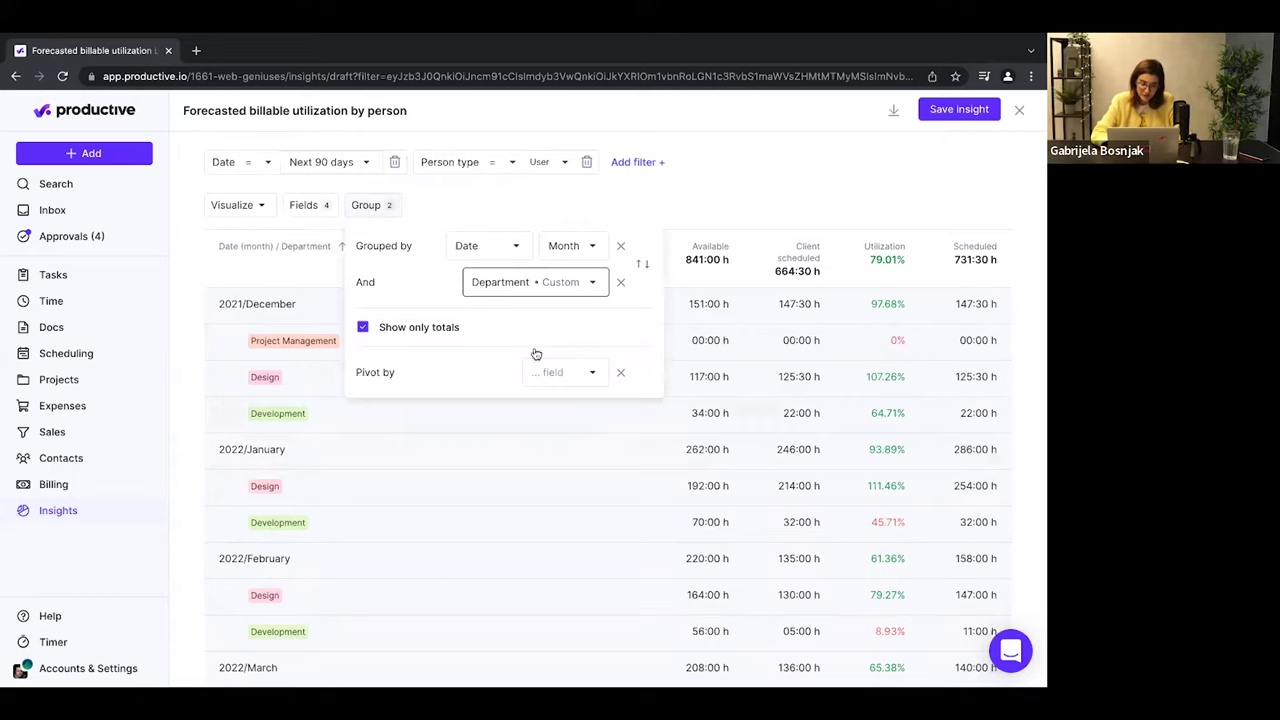
{"action": "left_click", "coordinate": [555, 374]}
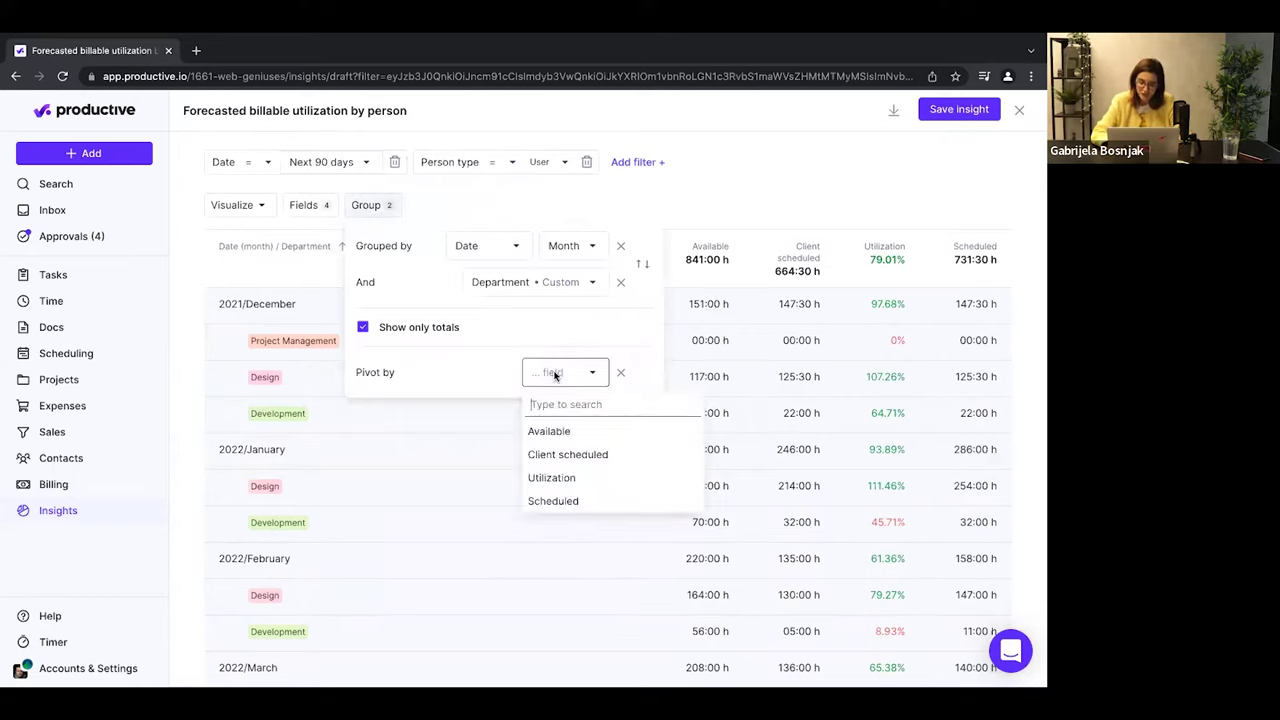
{"action": "left_click", "coordinate": [560, 479]}
{"action": "left_click", "coordinate": [741, 169]}
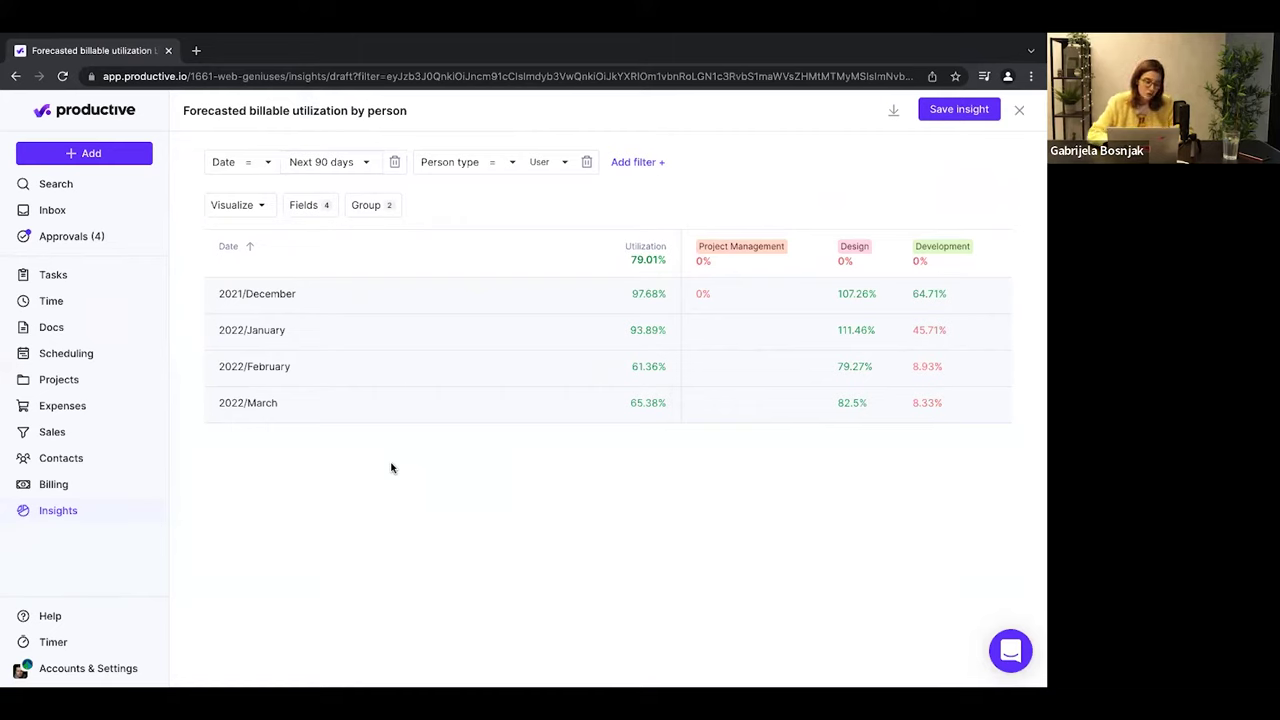
Start a new insight from the library's Invoicing category using the Invoiced revenue by client template.
{"action": "left_click", "coordinate": [76, 512]}
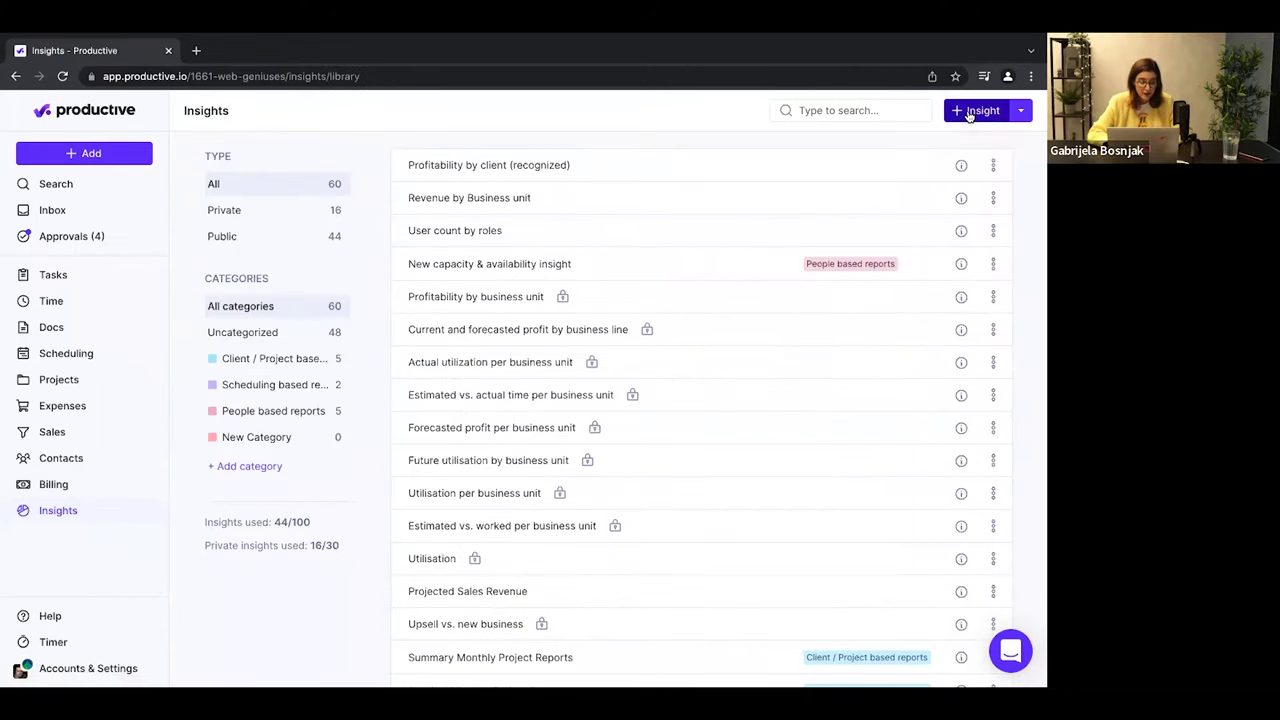
{"action": "left_click", "coordinate": [968, 115]}
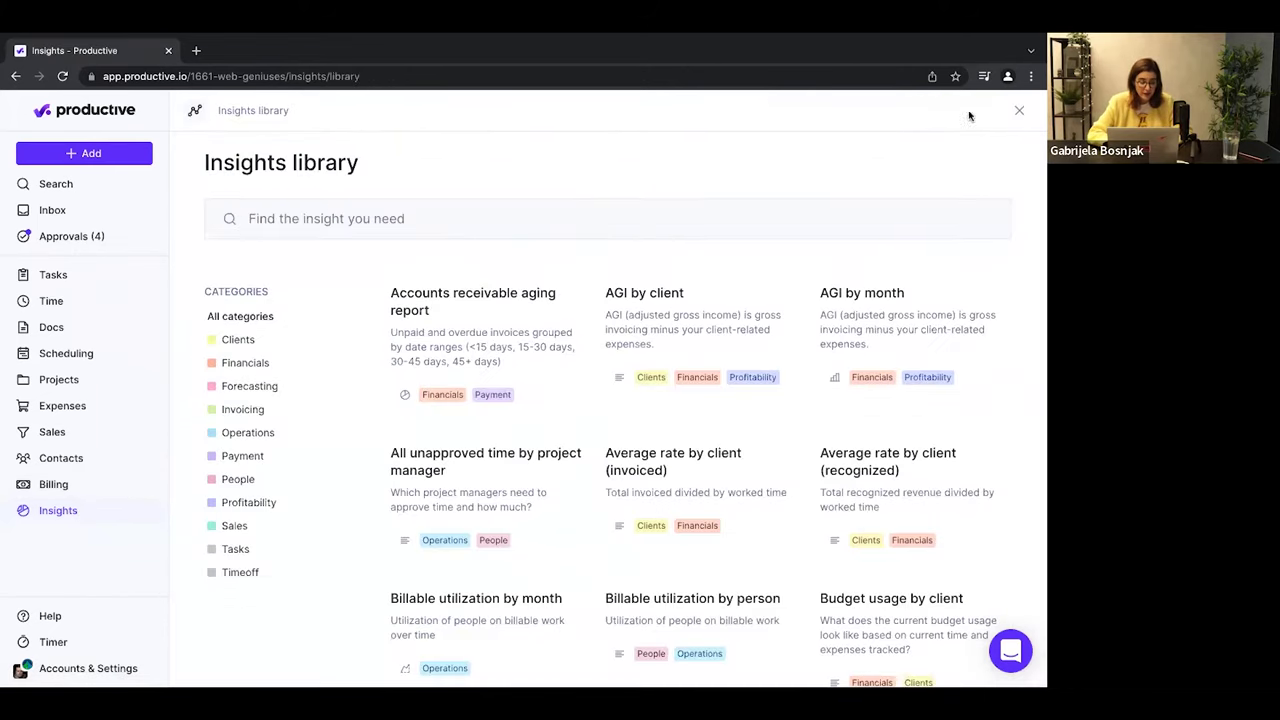
{"action": "left_click", "coordinate": [220, 411]}
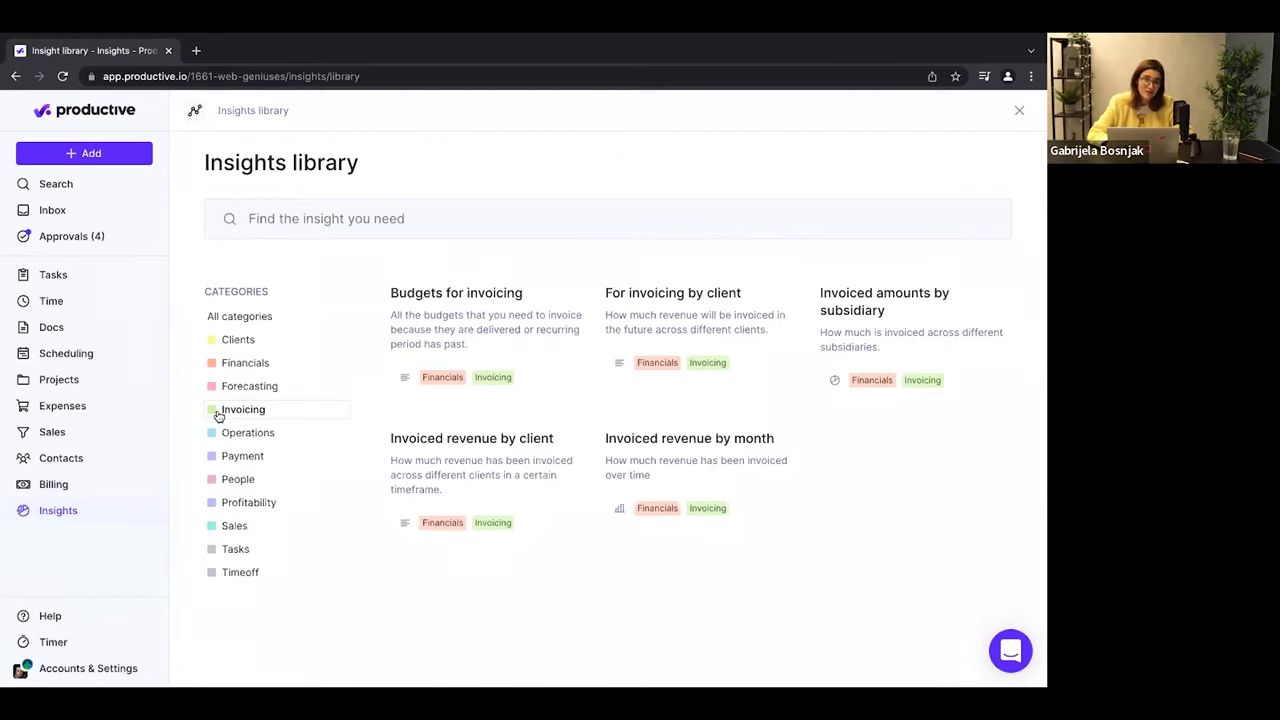
{"action": "left_click", "coordinate": [437, 444]}
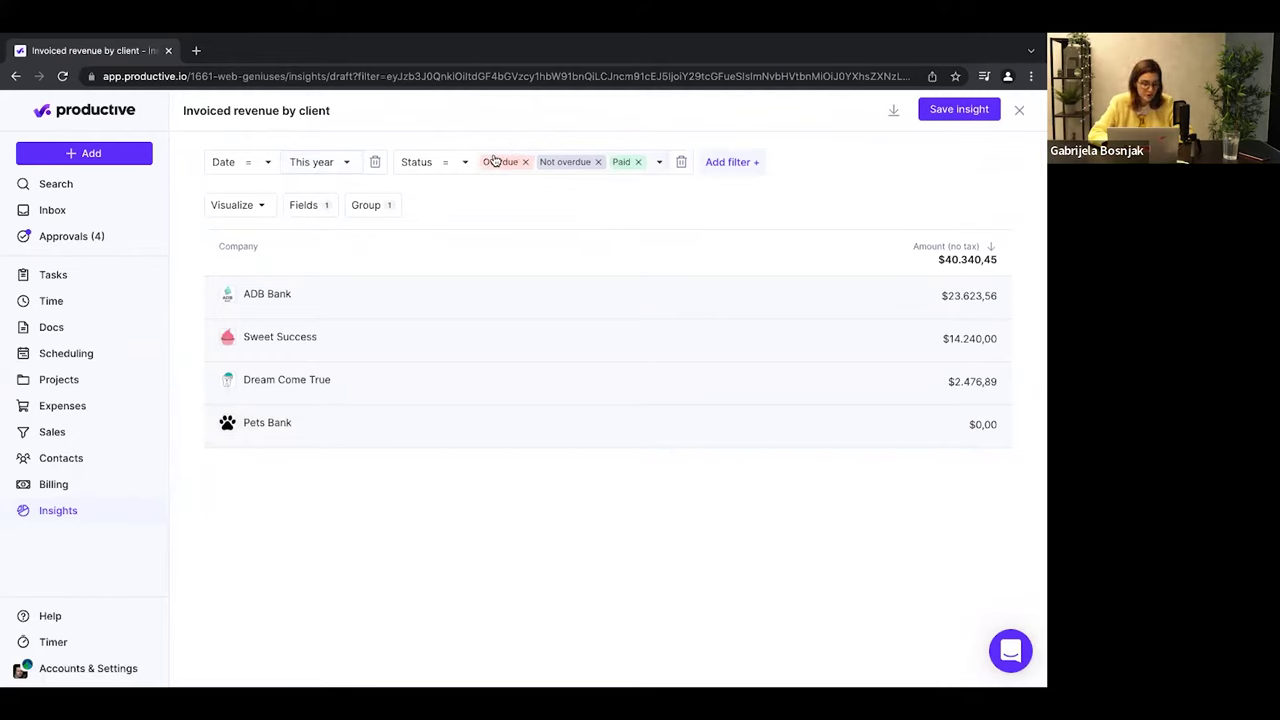
Clear the Overdue and Not overdue statuses and remove the whole Status filter from the report.
{"action": "left_click", "coordinate": [526, 163]}
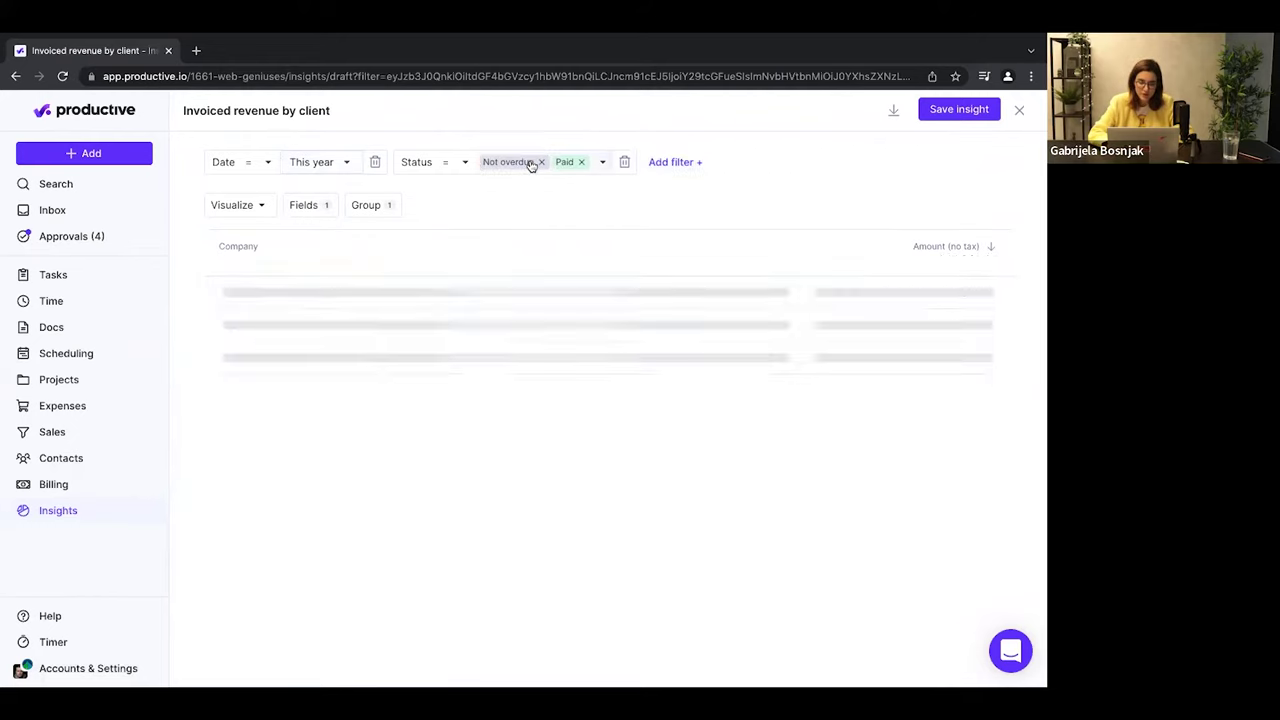
{"action": "left_click", "coordinate": [539, 162]}
{"action": "left_click", "coordinate": [540, 163]}
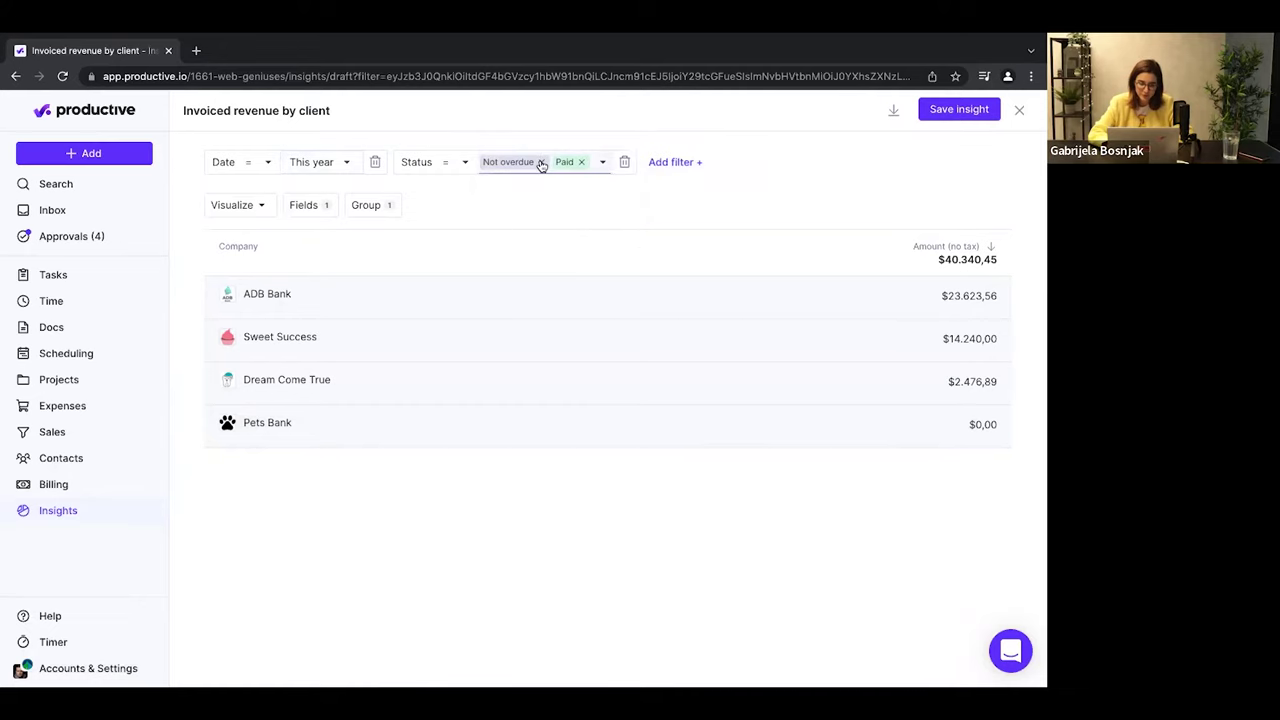
{"action": "left_click", "coordinate": [541, 163]}
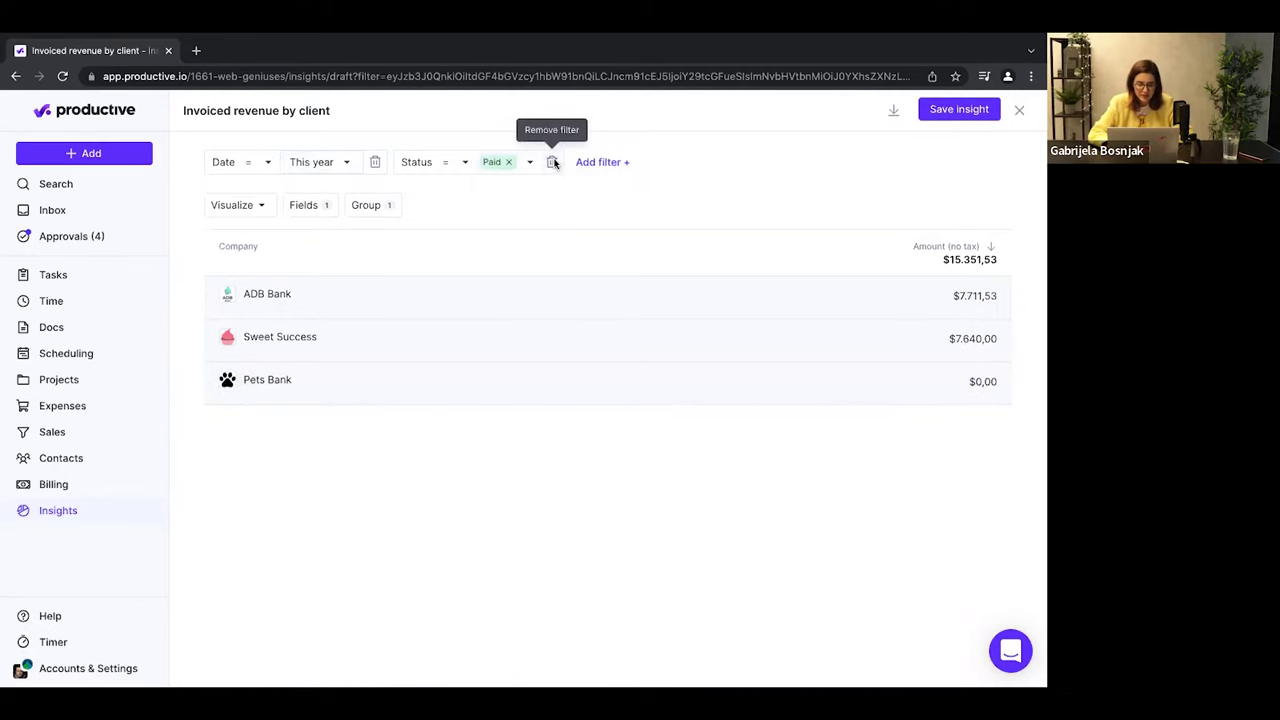
{"action": "left_click", "coordinate": [553, 162]}
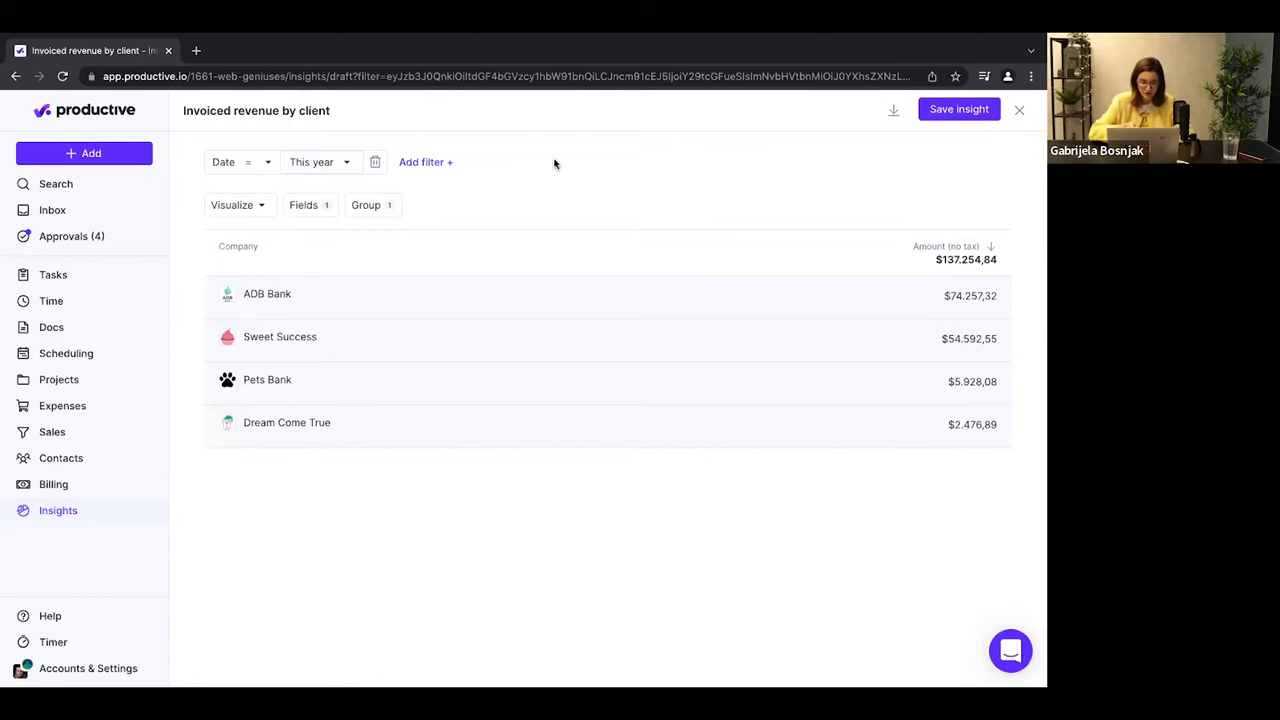
{"action": "left_click", "coordinate": [946, 258]}
{"action": "left_click", "coordinate": [948, 260]}
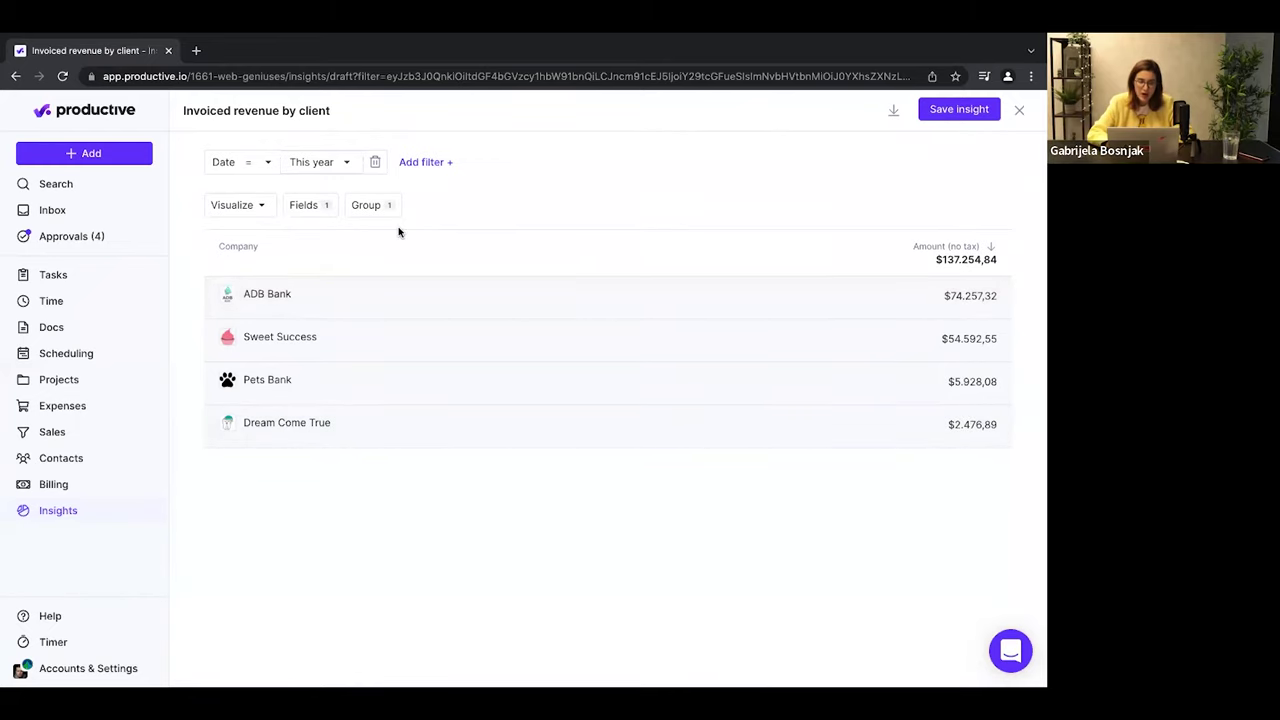
Preview the invoiced revenue per client as a donut chart with the table, and restore the table-only view.
{"action": "left_click", "coordinate": [255, 204]}
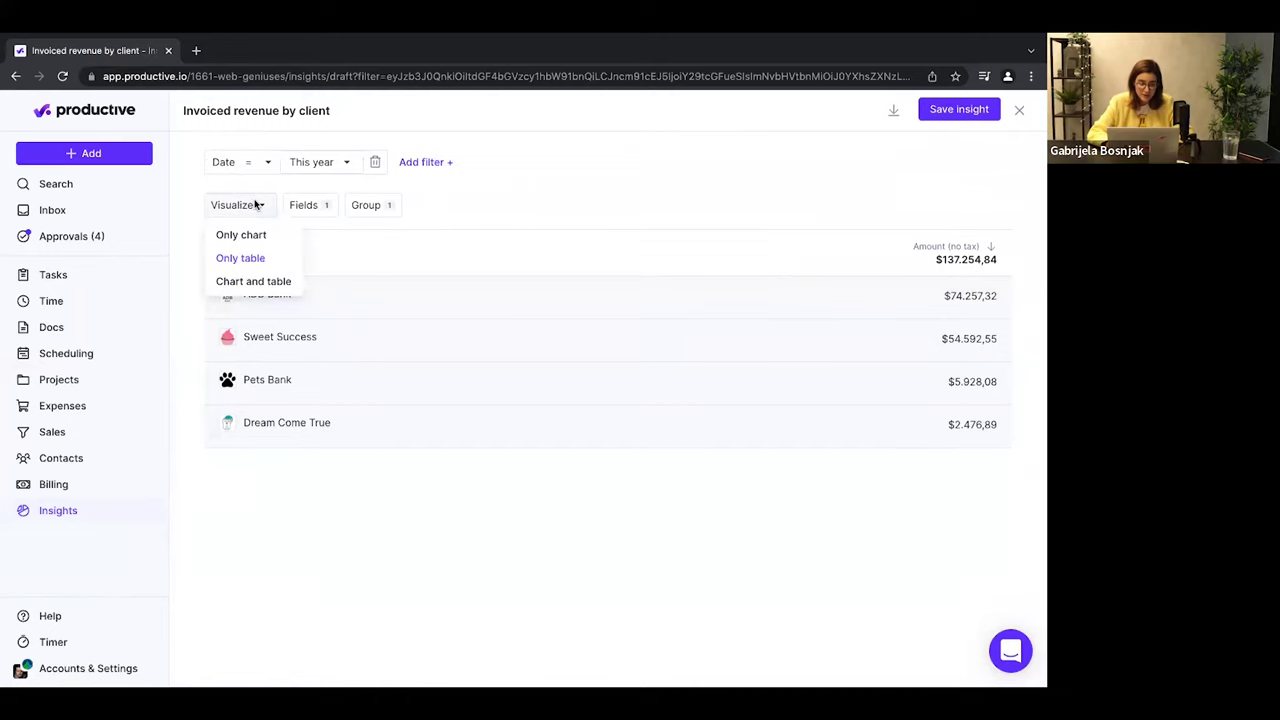
{"action": "left_click", "coordinate": [252, 282]}
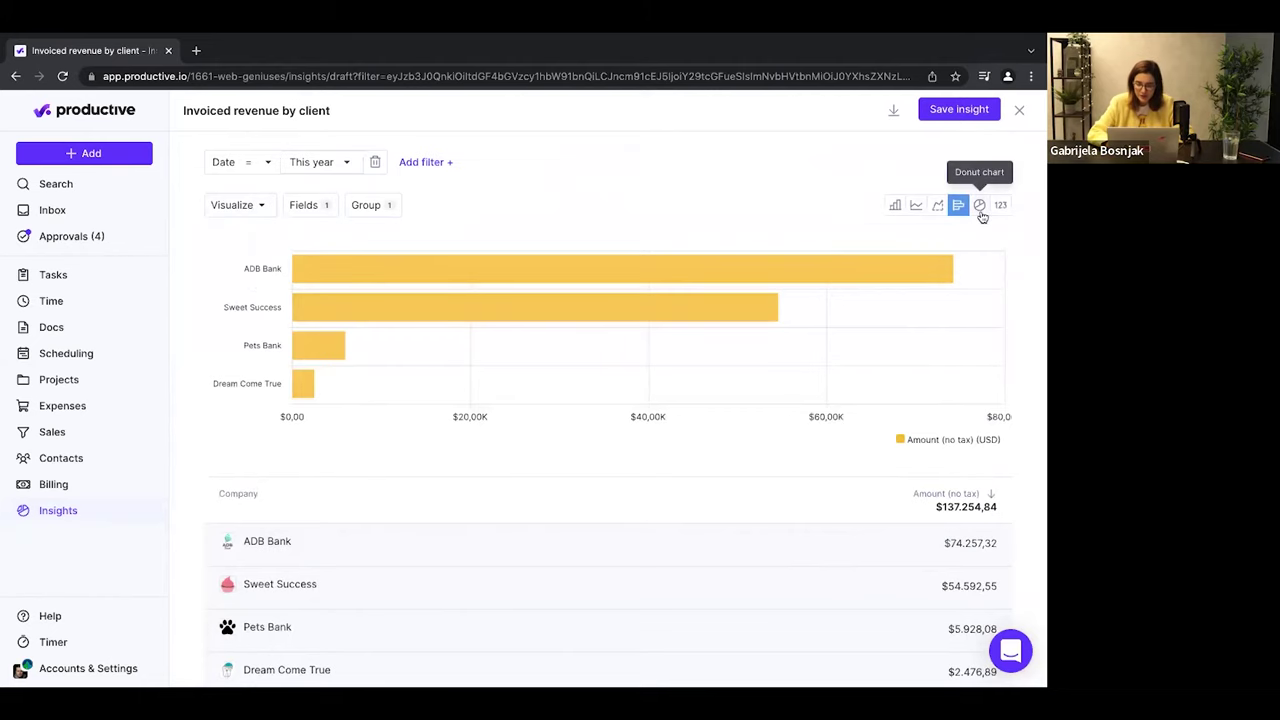
{"action": "left_click", "coordinate": [980, 206]}
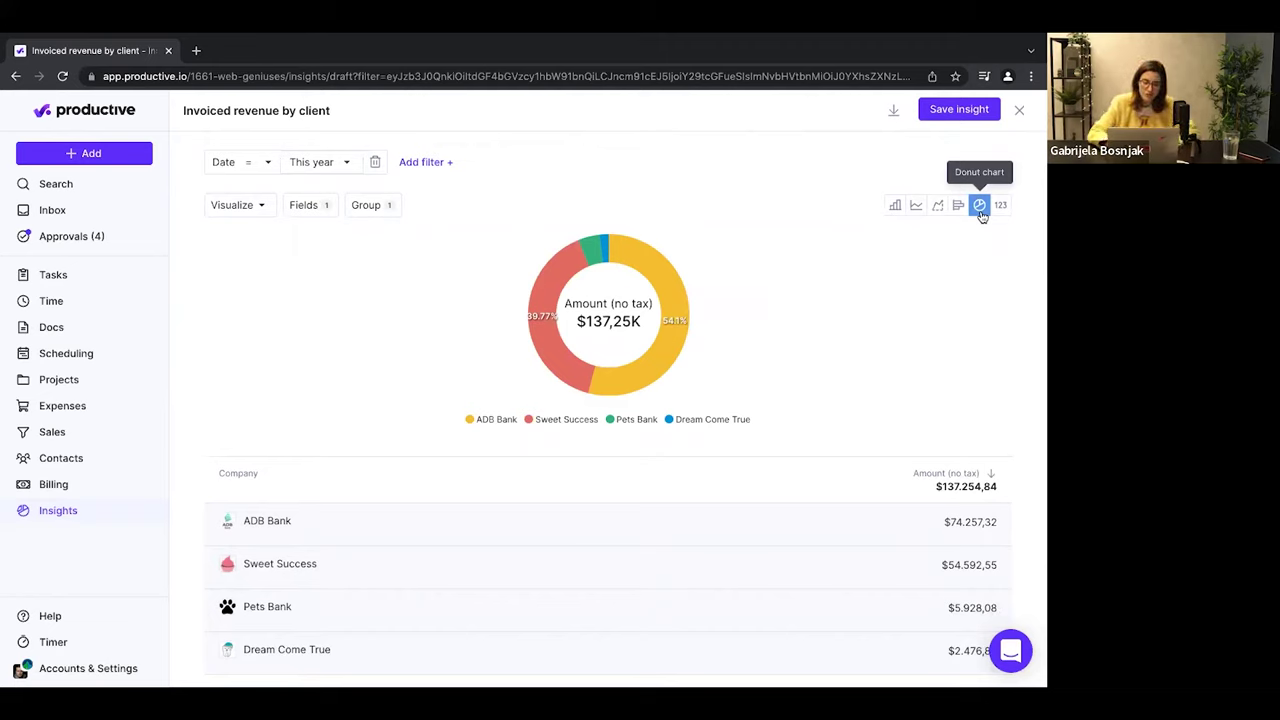
{"action": "mouse_move", "coordinate": [674, 336]}
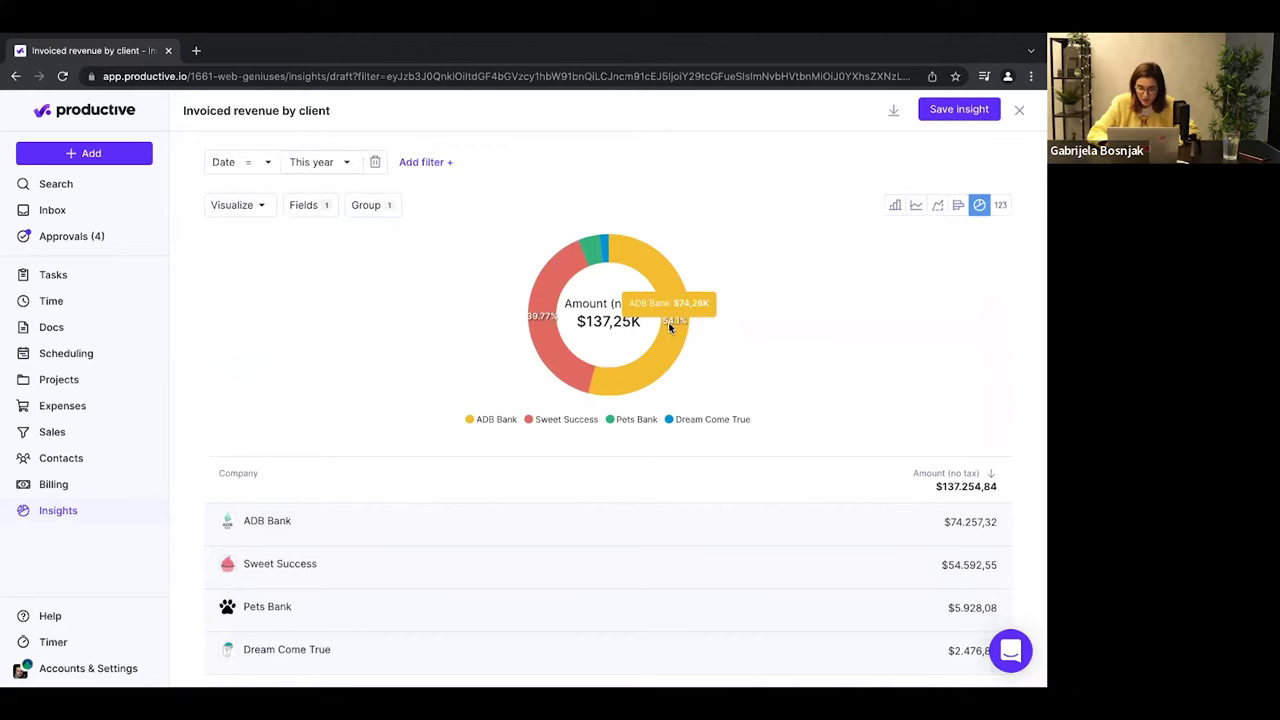
{"action": "mouse_move", "coordinate": [546, 335]}
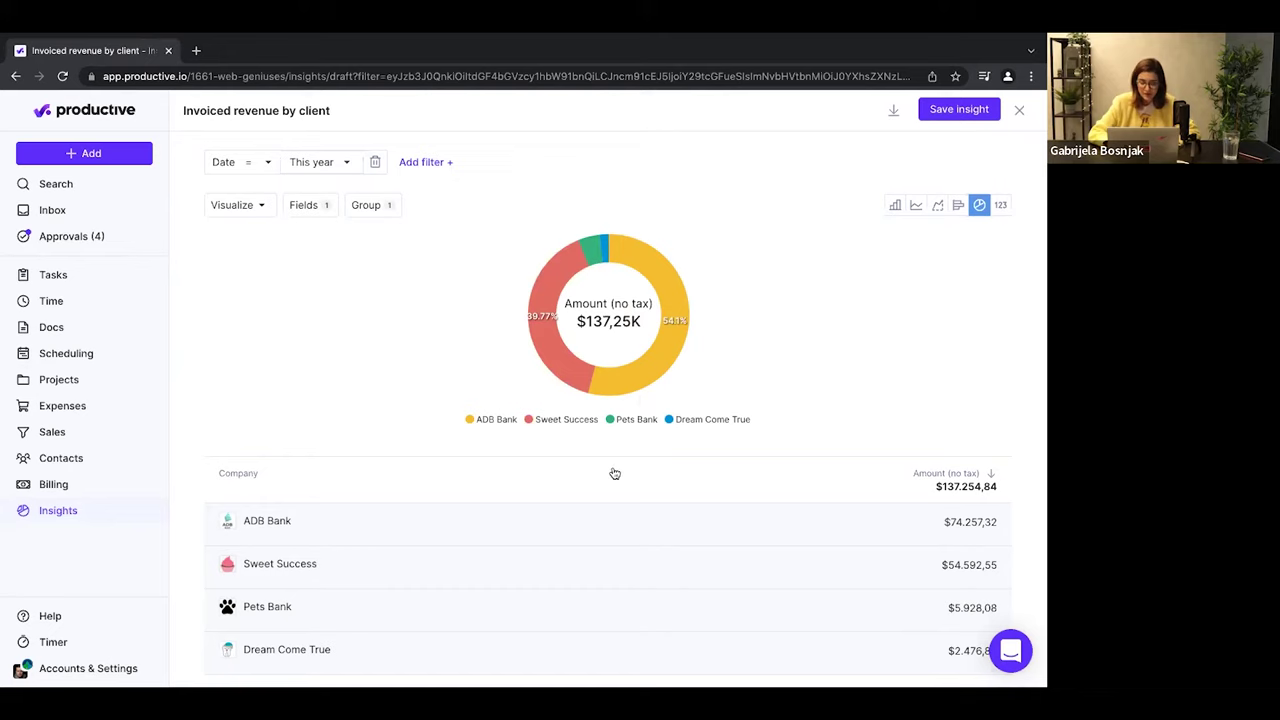
{"action": "scroll", "coordinate": [614, 471], "scroll_direction": "down", "scroll_amount": 1}
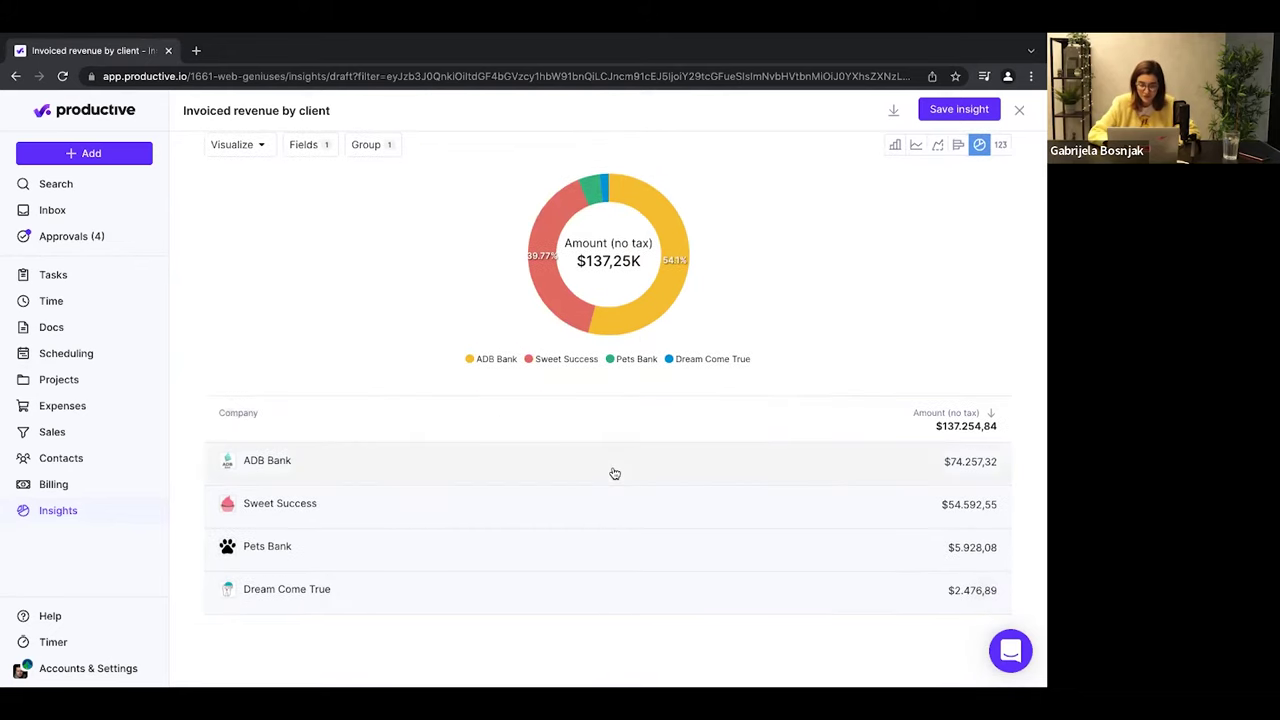
{"action": "scroll", "coordinate": [614, 472], "scroll_direction": "up", "scroll_amount": 1}
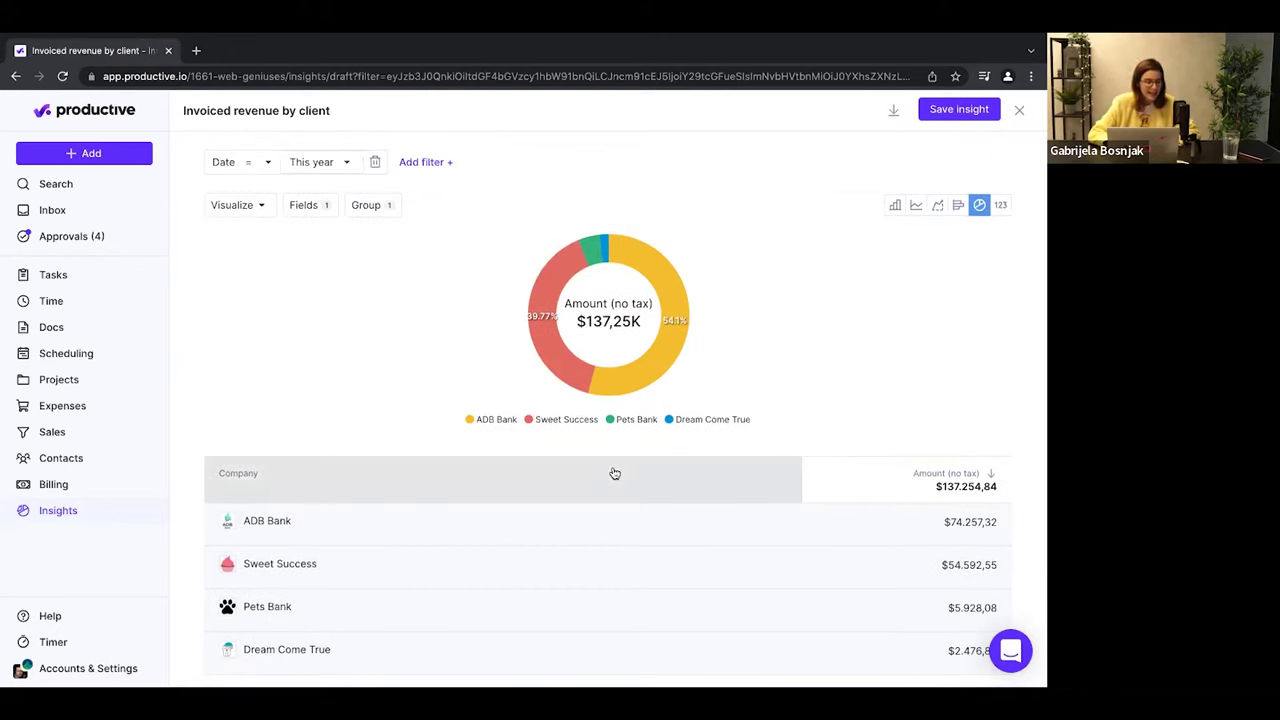
{"action": "left_click", "coordinate": [259, 207]}
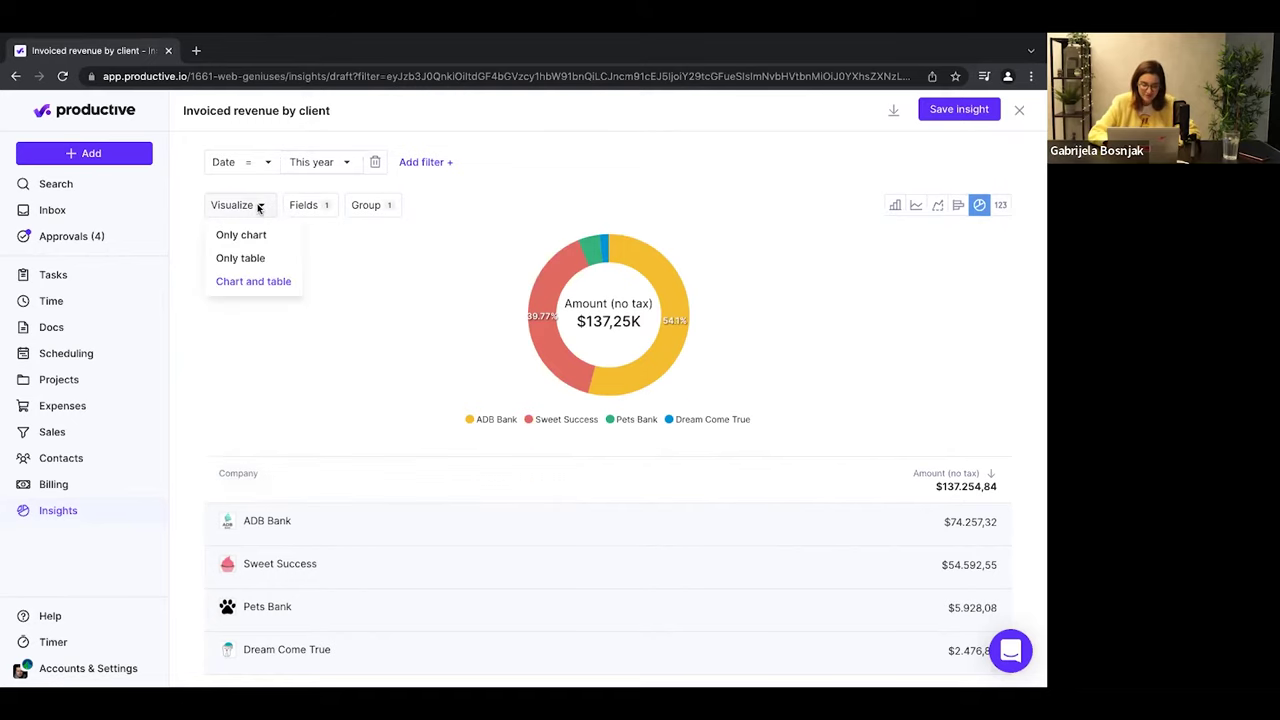
{"action": "left_click", "coordinate": [263, 258]}
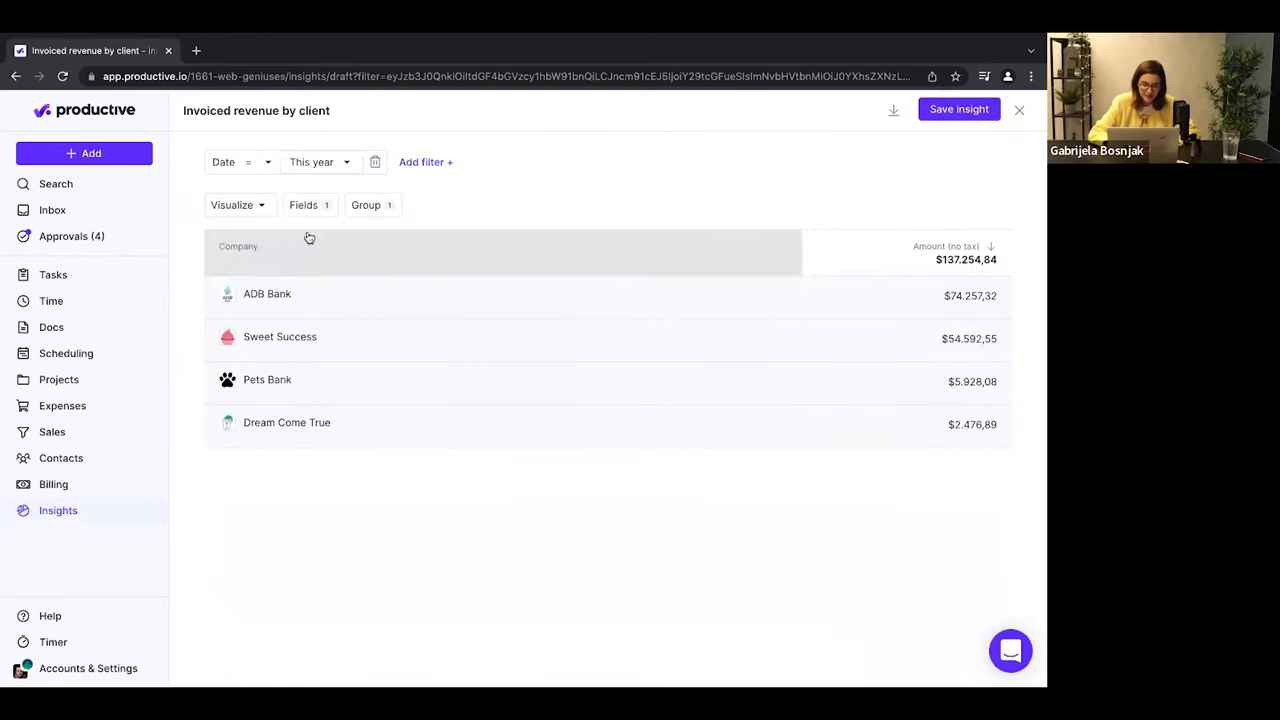
Change the report's grouping from Company to Date per Month.
{"action": "left_click", "coordinate": [384, 210]}
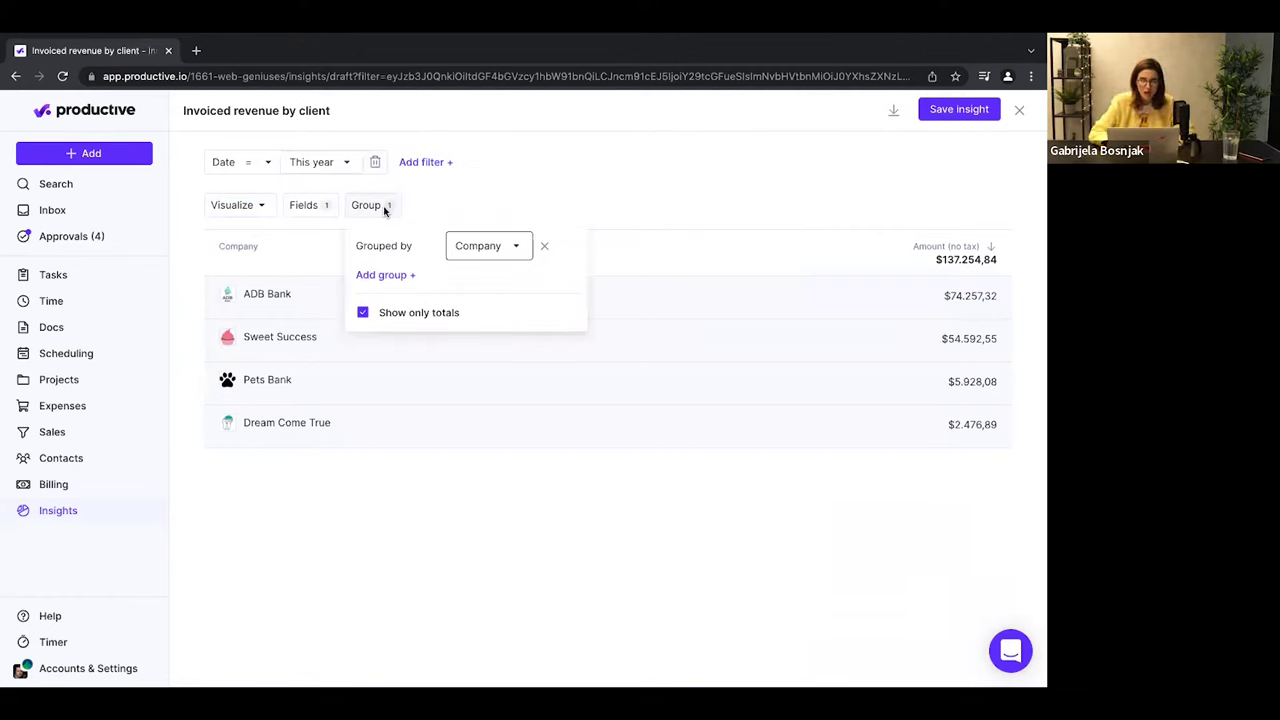
{"action": "left_click", "coordinate": [490, 247]}
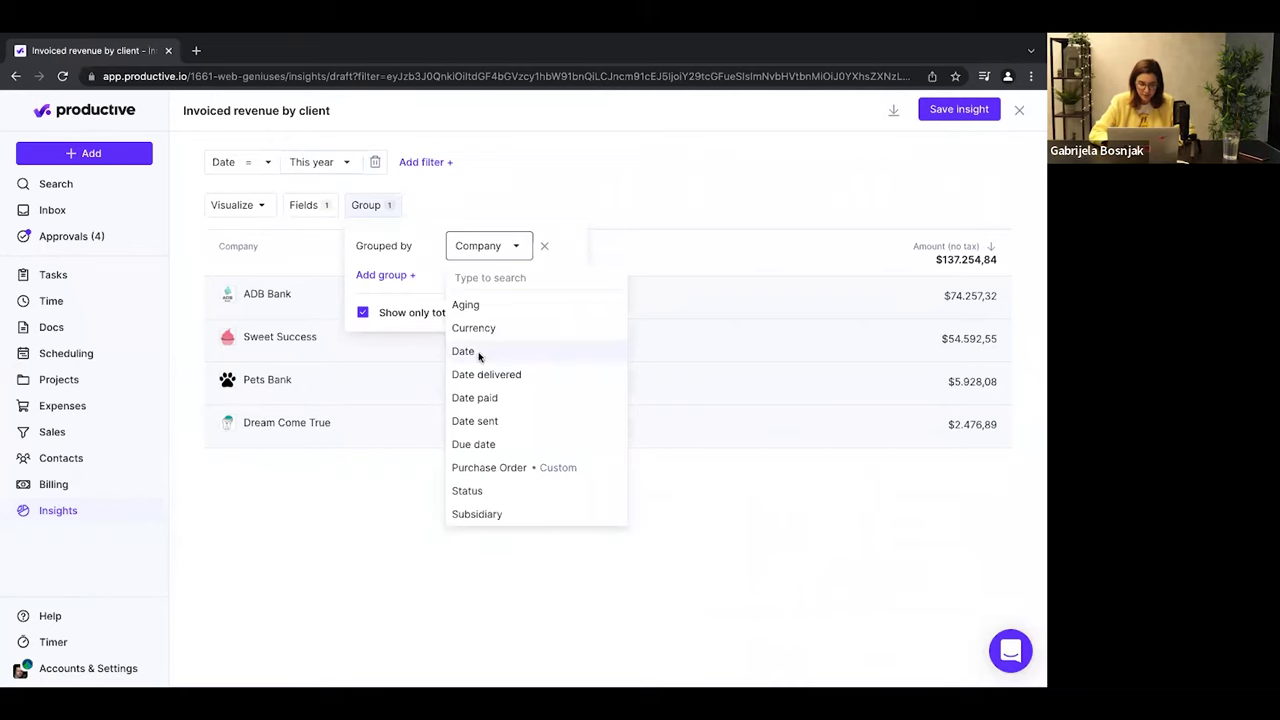
{"action": "left_click", "coordinate": [466, 352]}
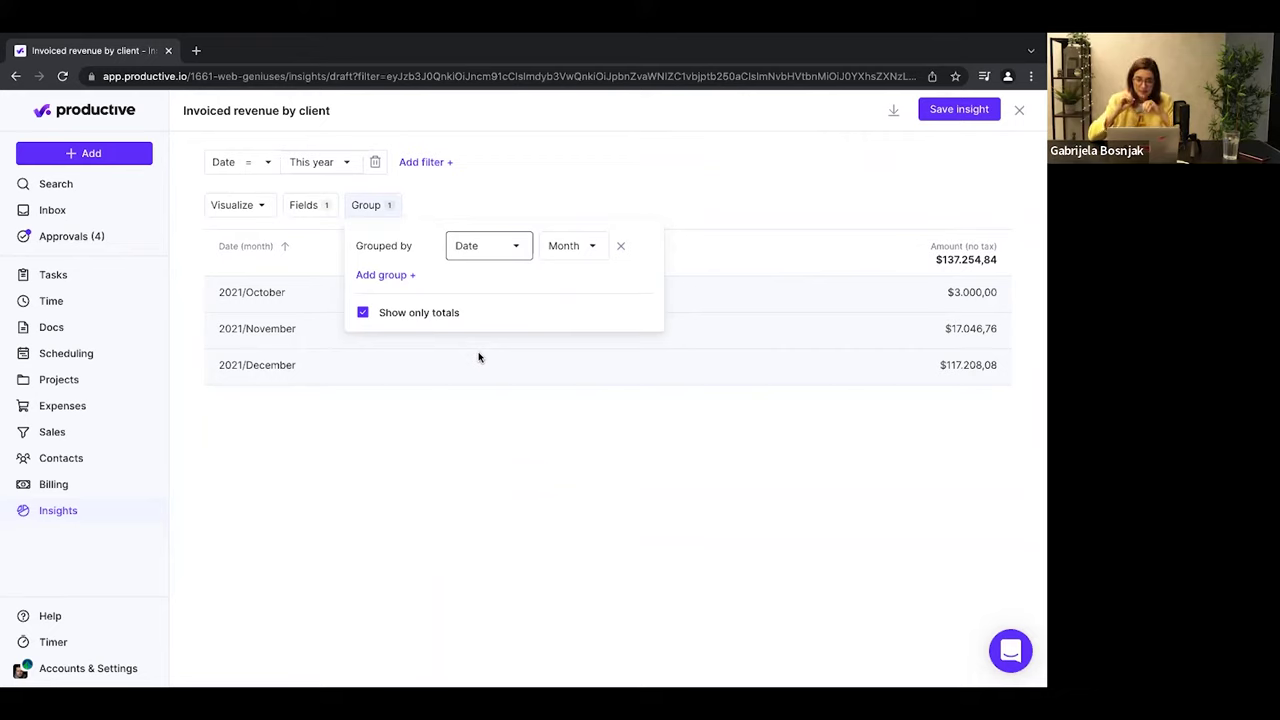
{"action": "left_click", "coordinate": [324, 224]}
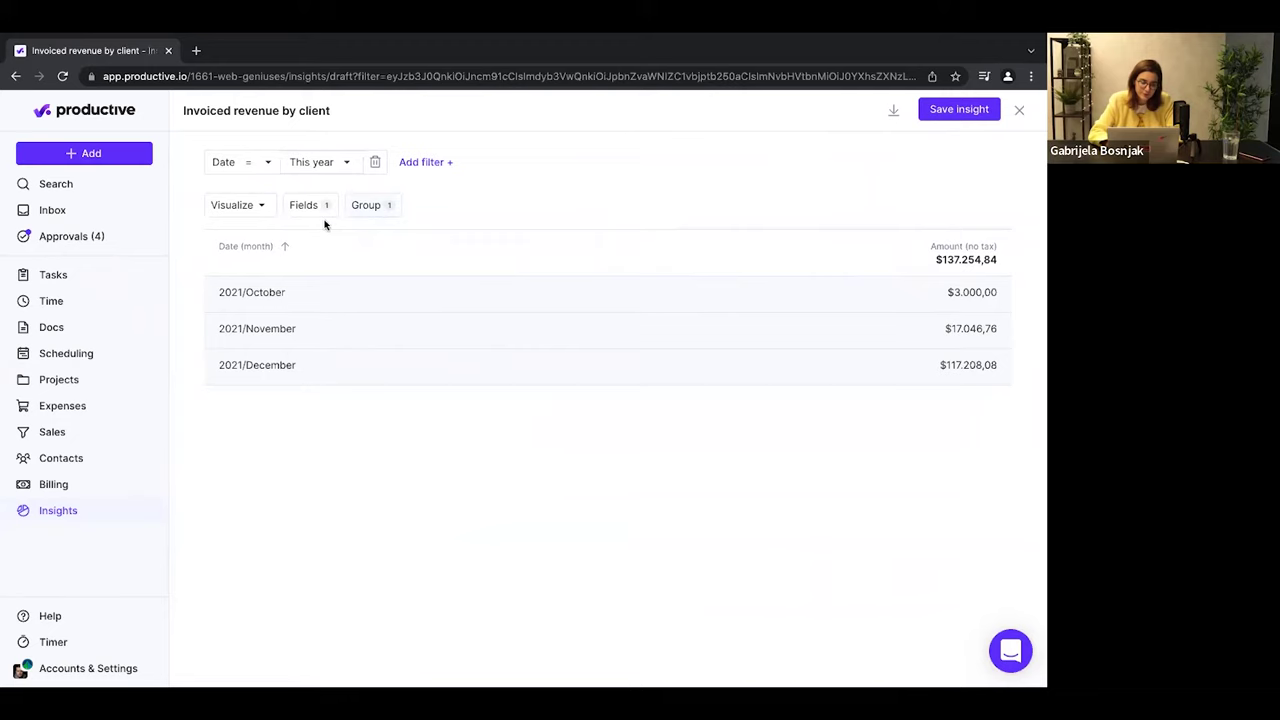
Show the monthly invoiced revenue as chart and table, preview the line chart, and switch back to the donut chart.
{"action": "left_click", "coordinate": [252, 212]}
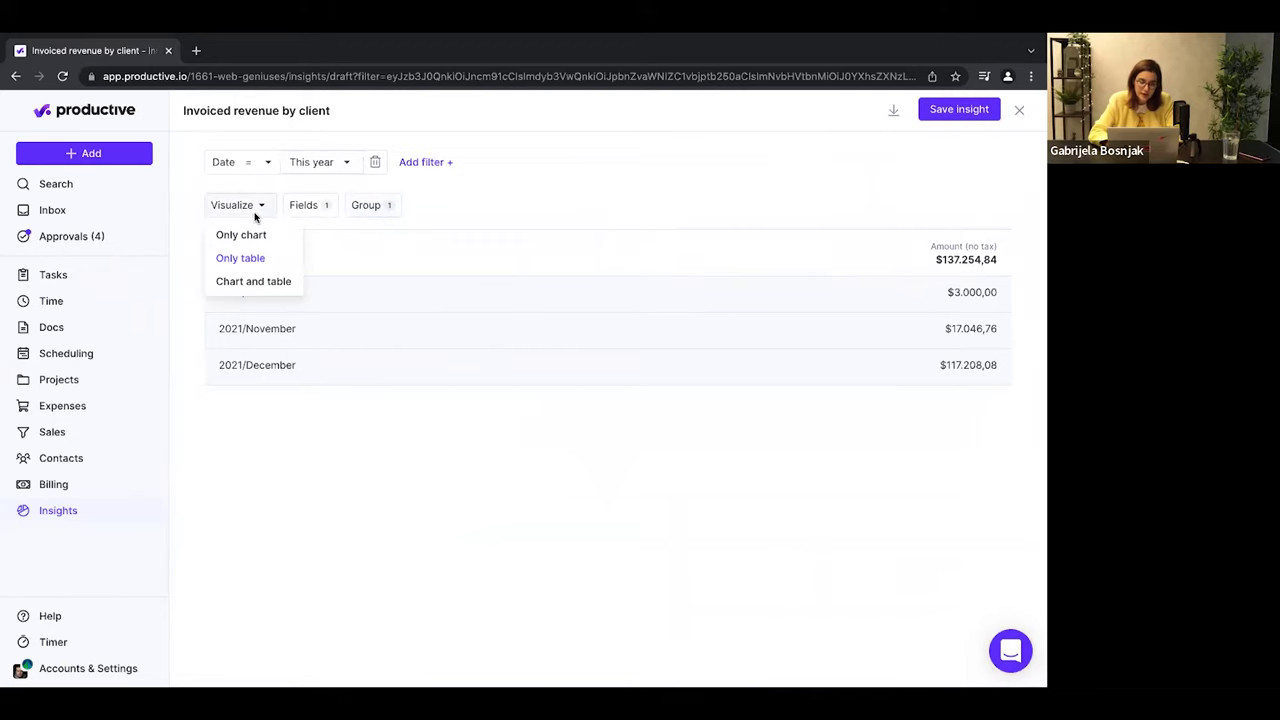
{"action": "left_click", "coordinate": [268, 283]}
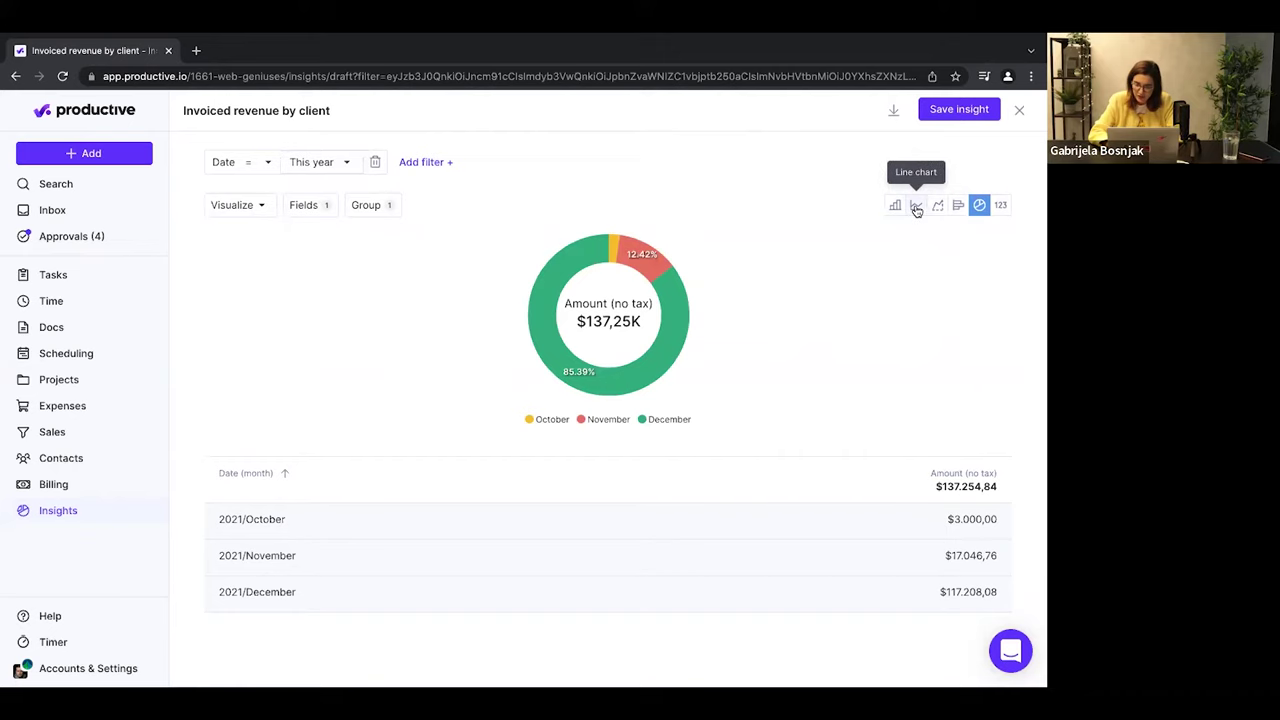
{"action": "left_click", "coordinate": [916, 207]}
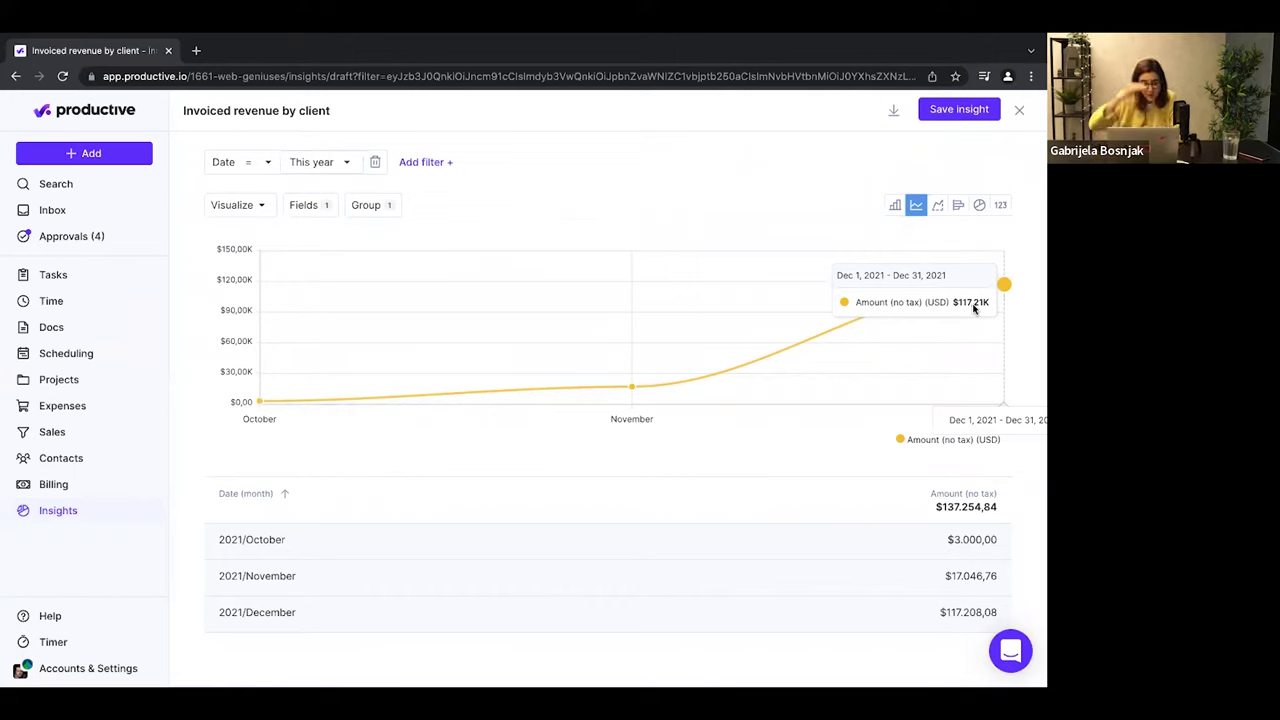
{"action": "left_click", "coordinate": [978, 206]}
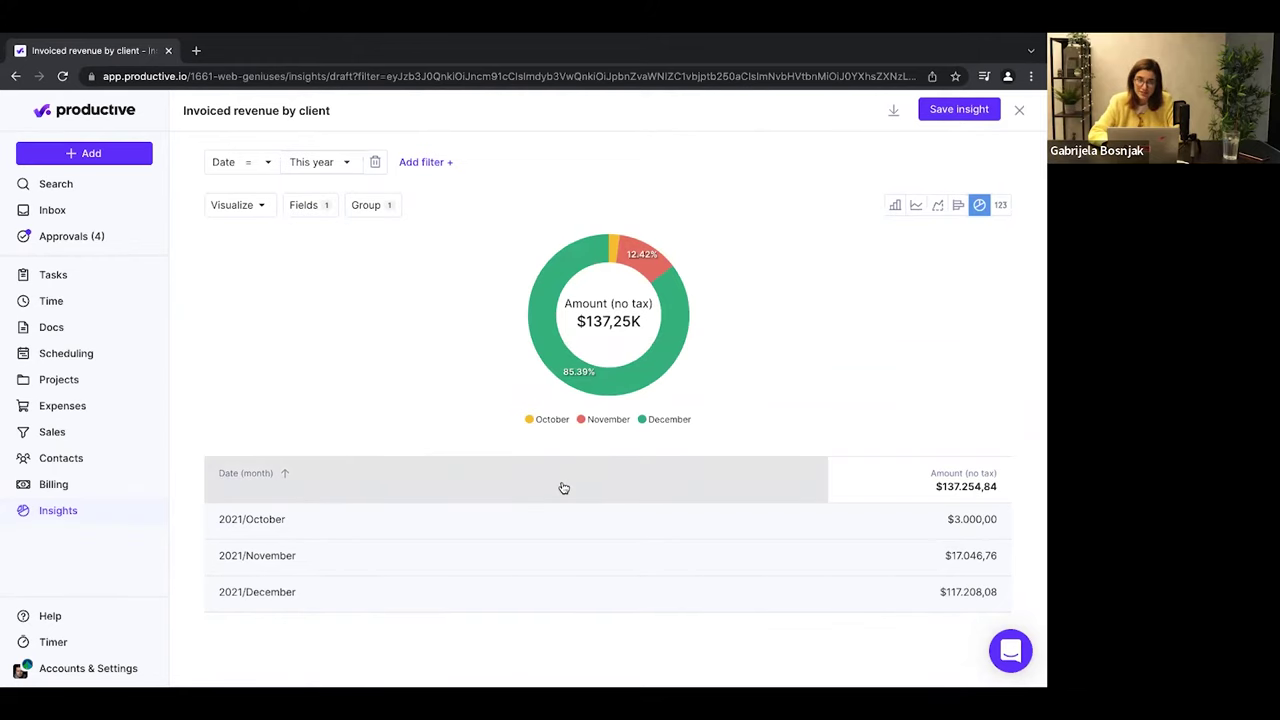
{"action": "mouse_move", "coordinate": [557, 338]}
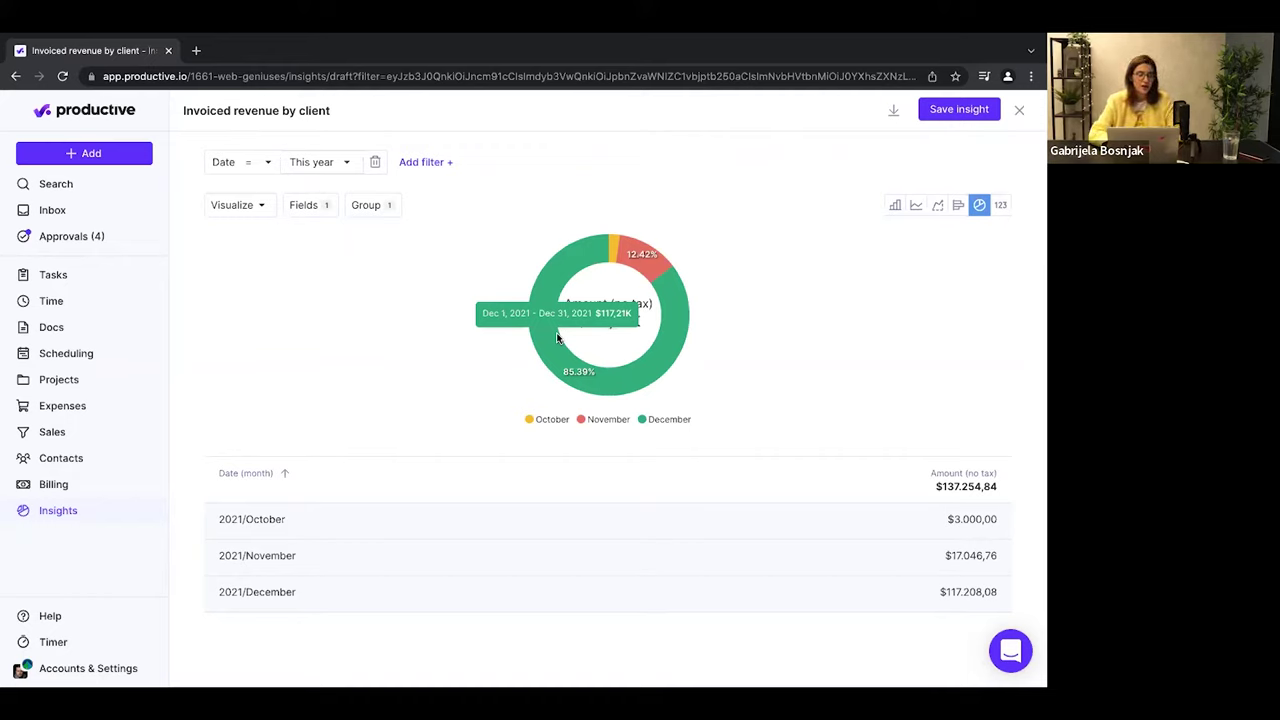
Leave the unsaved invoiced revenue report, look over the Insights library, and return to the insights list.
{"action": "left_click", "coordinate": [60, 512]}
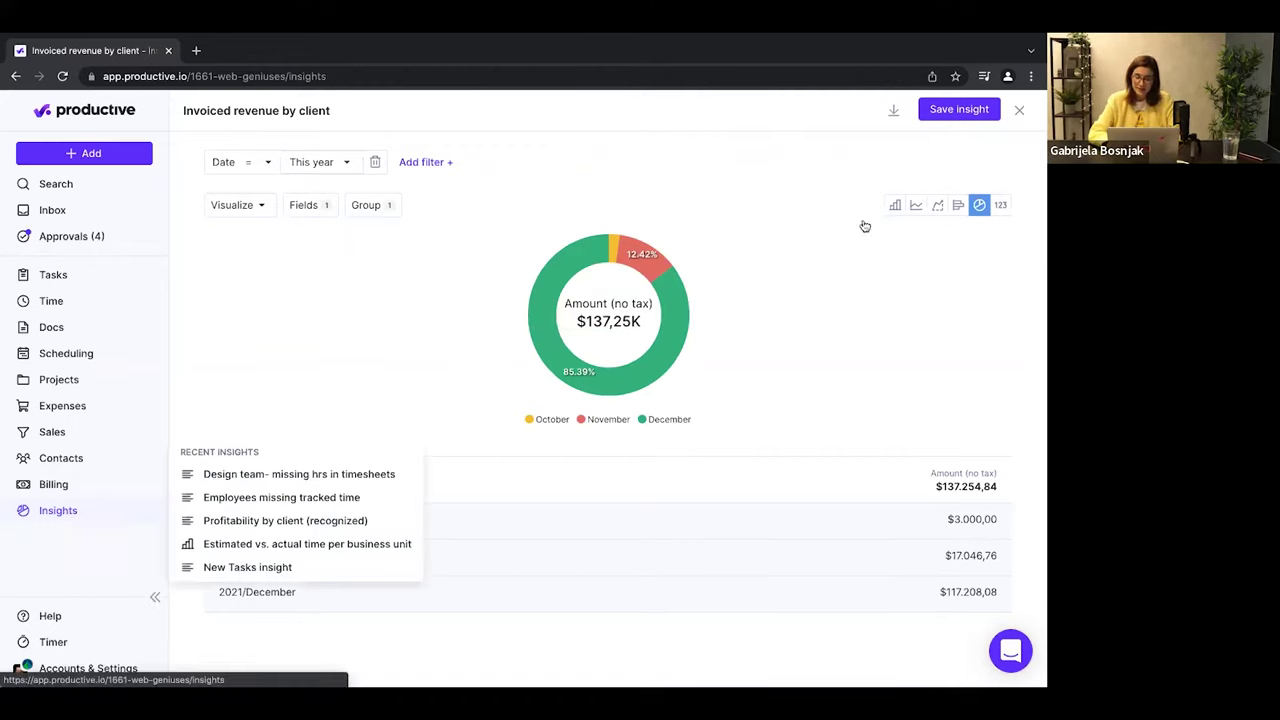
{"action": "left_click", "coordinate": [975, 110]}
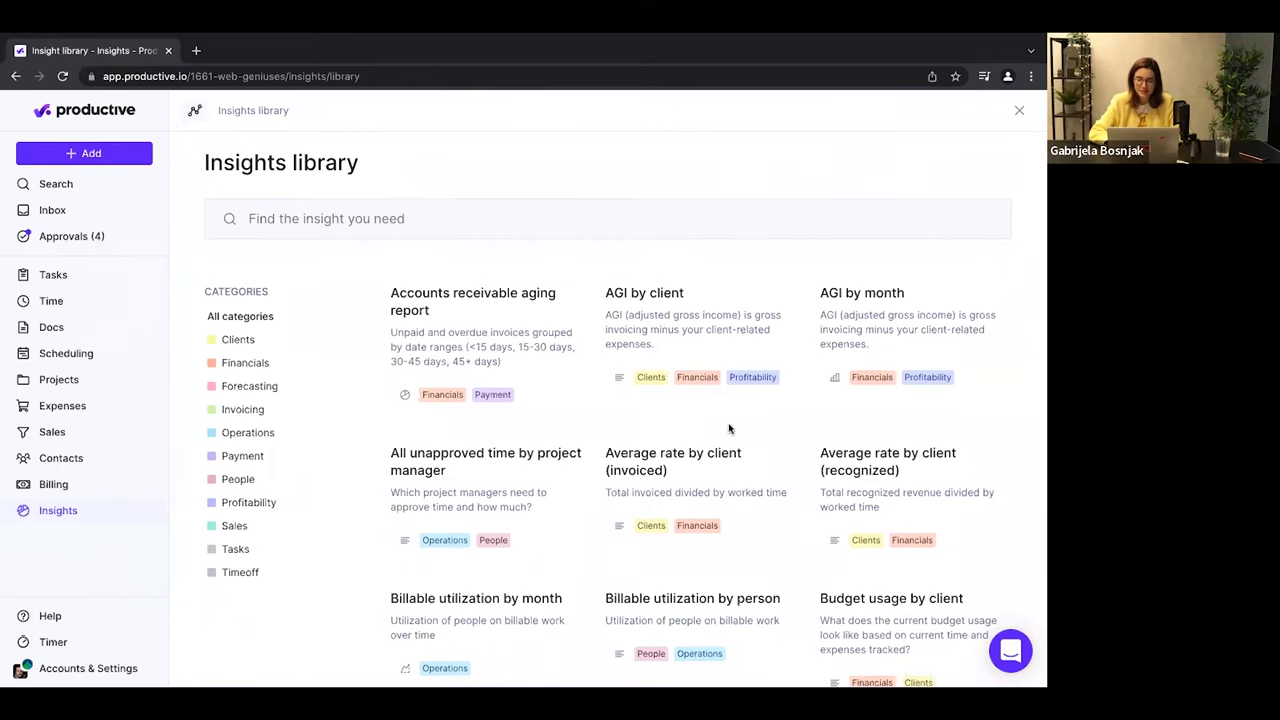
{"action": "left_click", "coordinate": [1021, 110]}
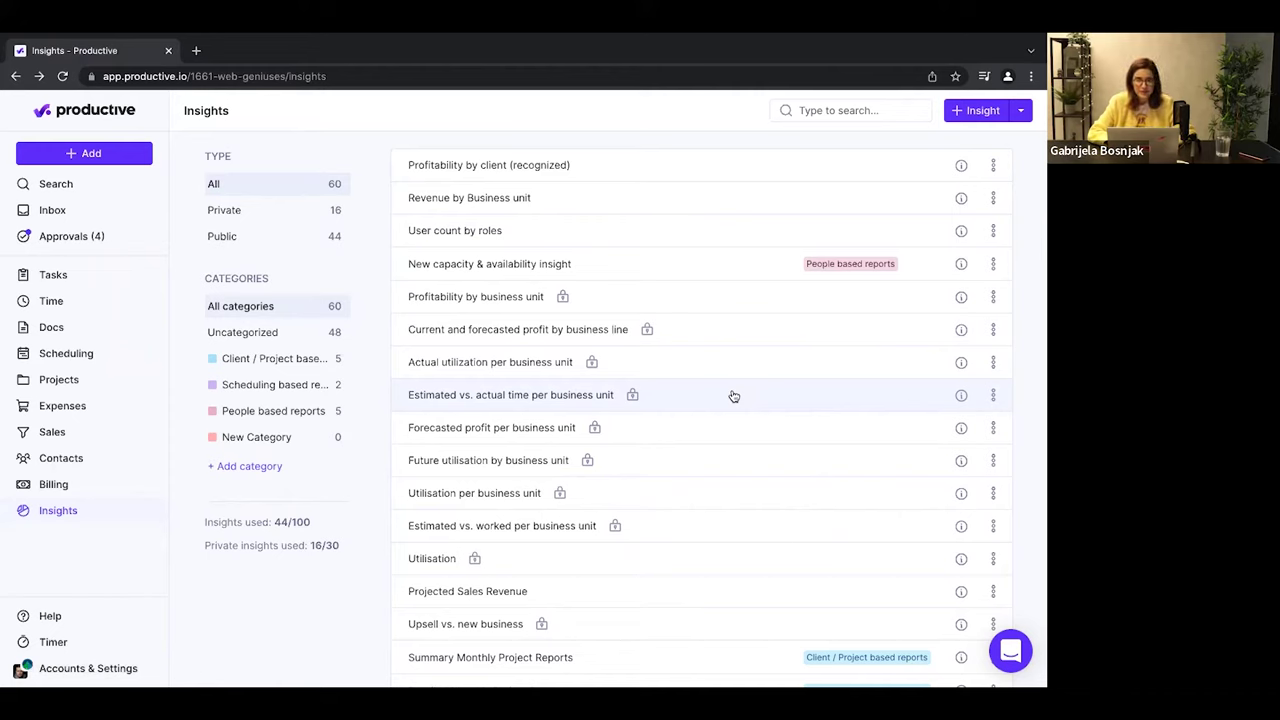
Start a new insight from scratch using Bookings as the data source.
{"action": "left_click", "coordinate": [1022, 113]}
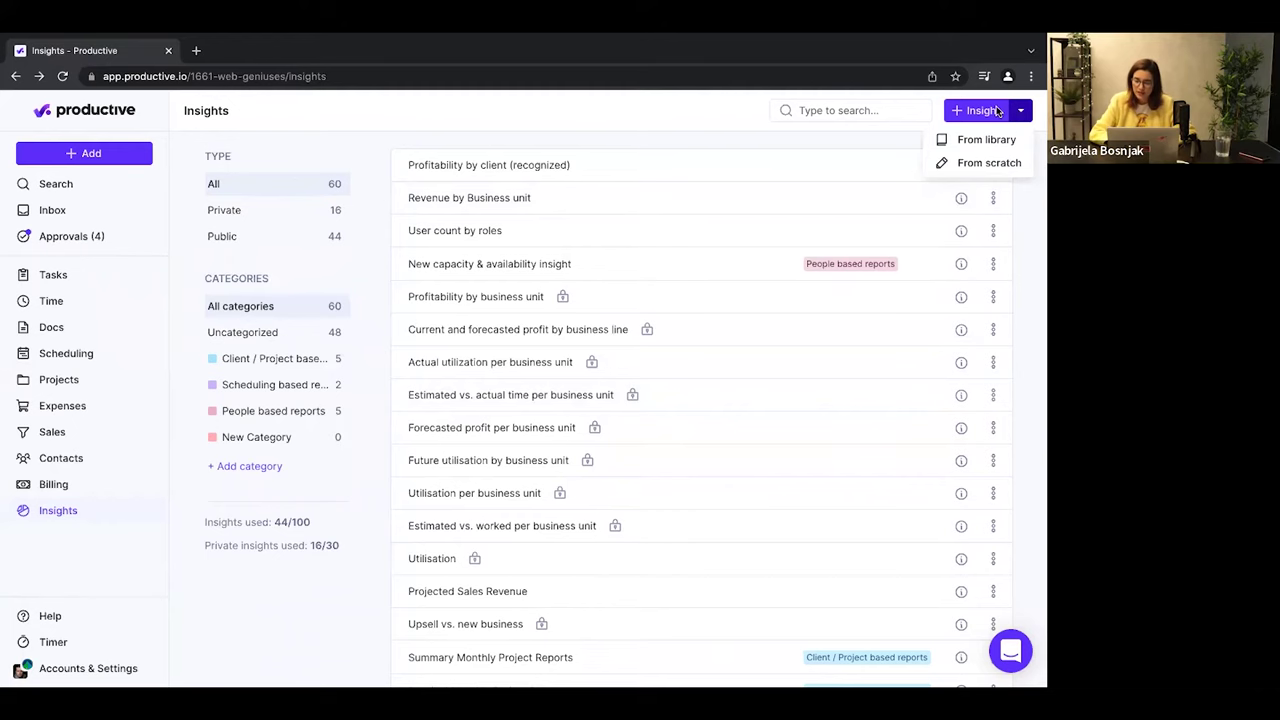
{"action": "left_click", "coordinate": [973, 166]}
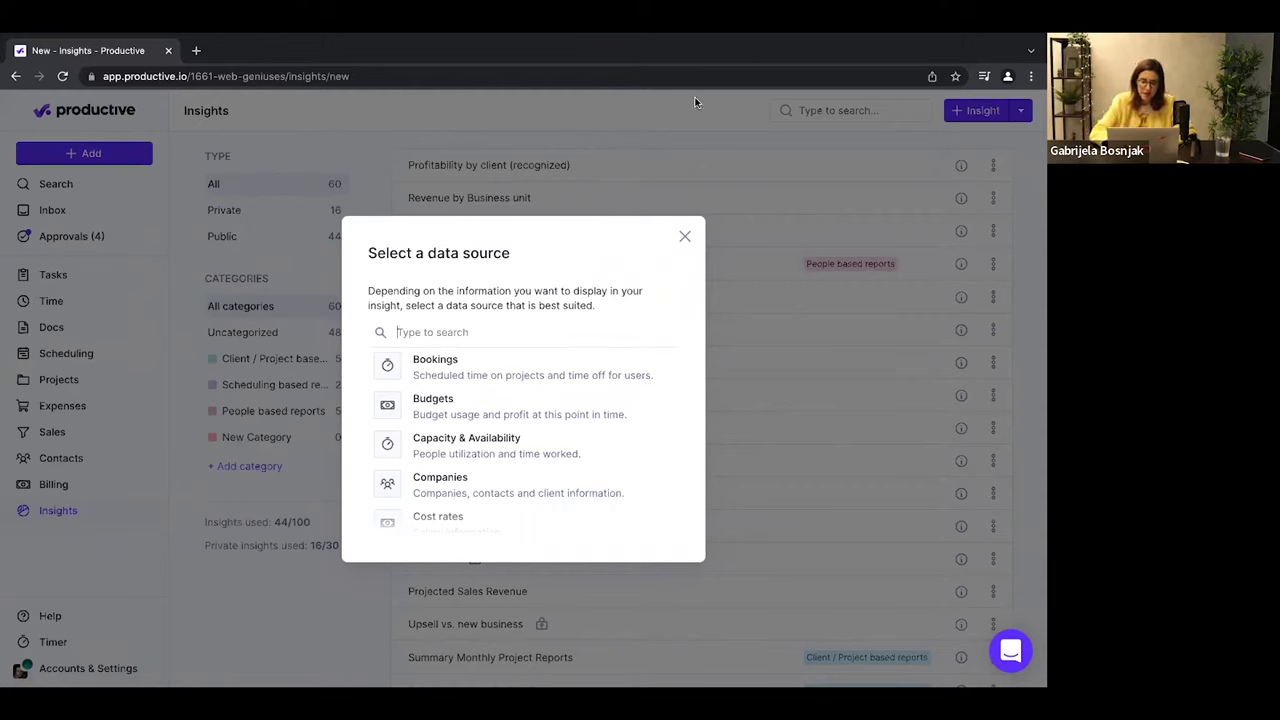
{"action": "left_click", "coordinate": [538, 376]}
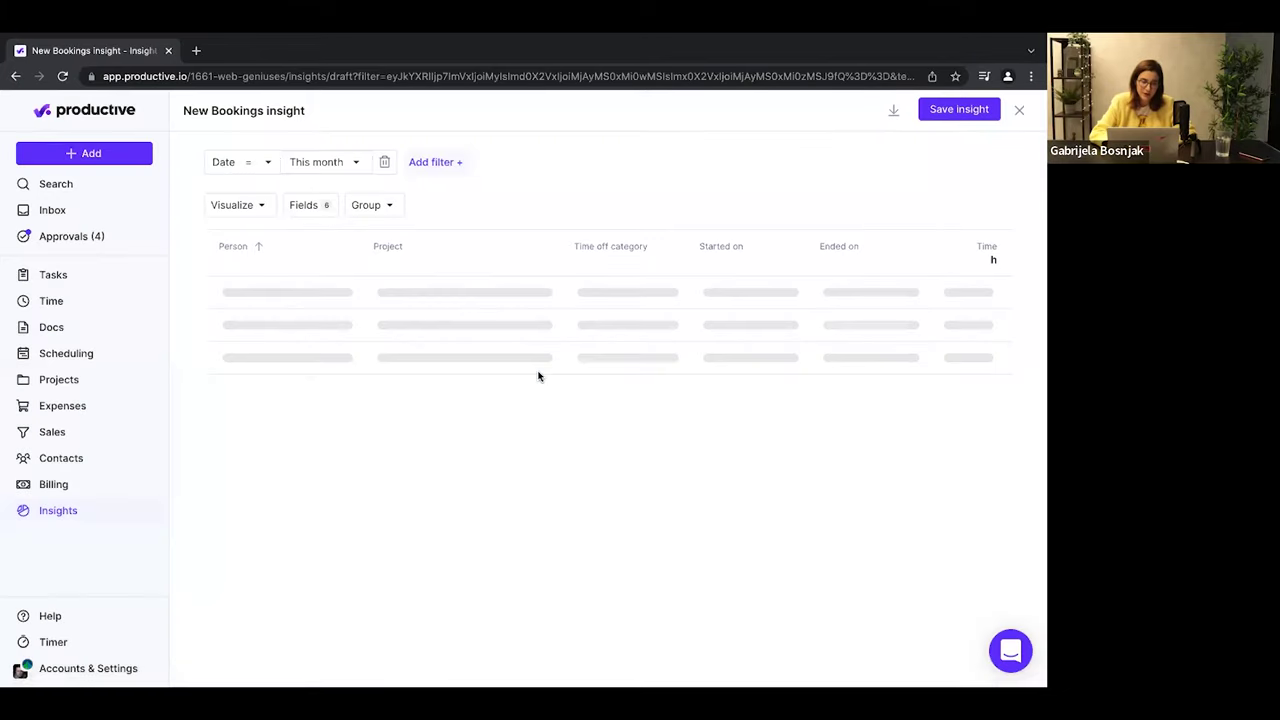
Set the report's Date filter to Next week and add a Booking type filter set to Time off.
{"action": "left_click", "coordinate": [319, 165]}
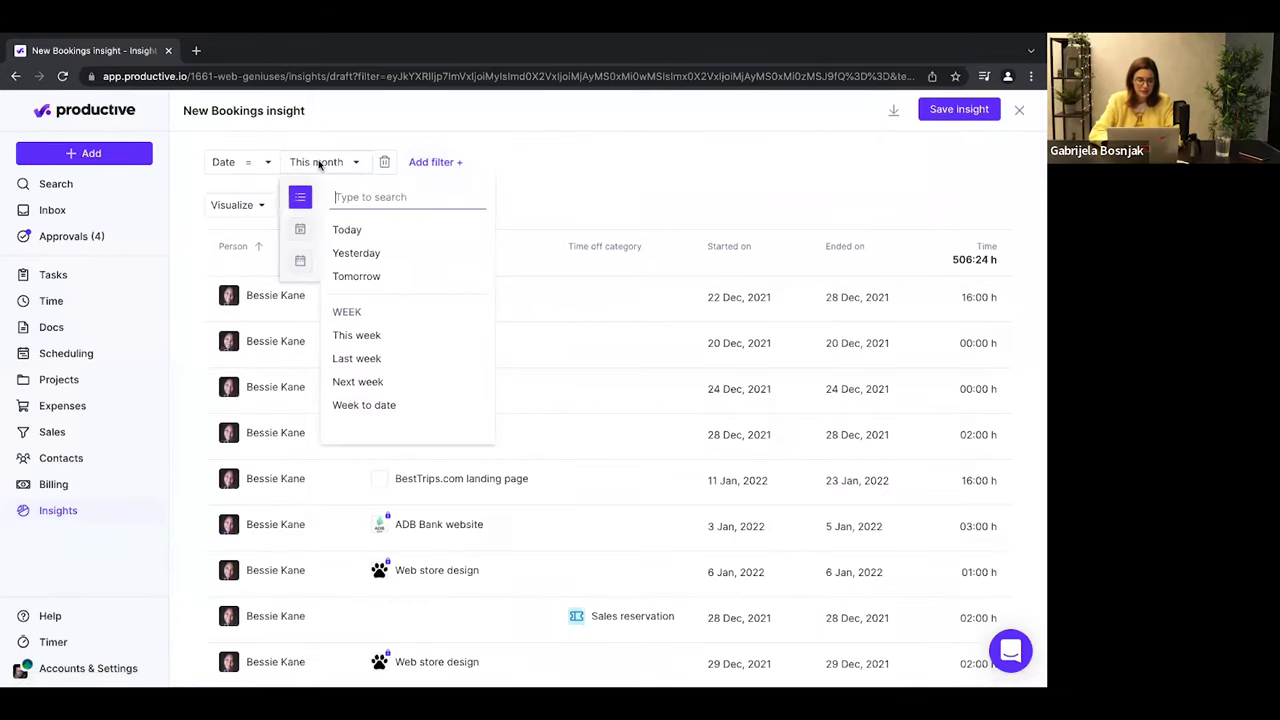
{"action": "type", "text": "next we"}
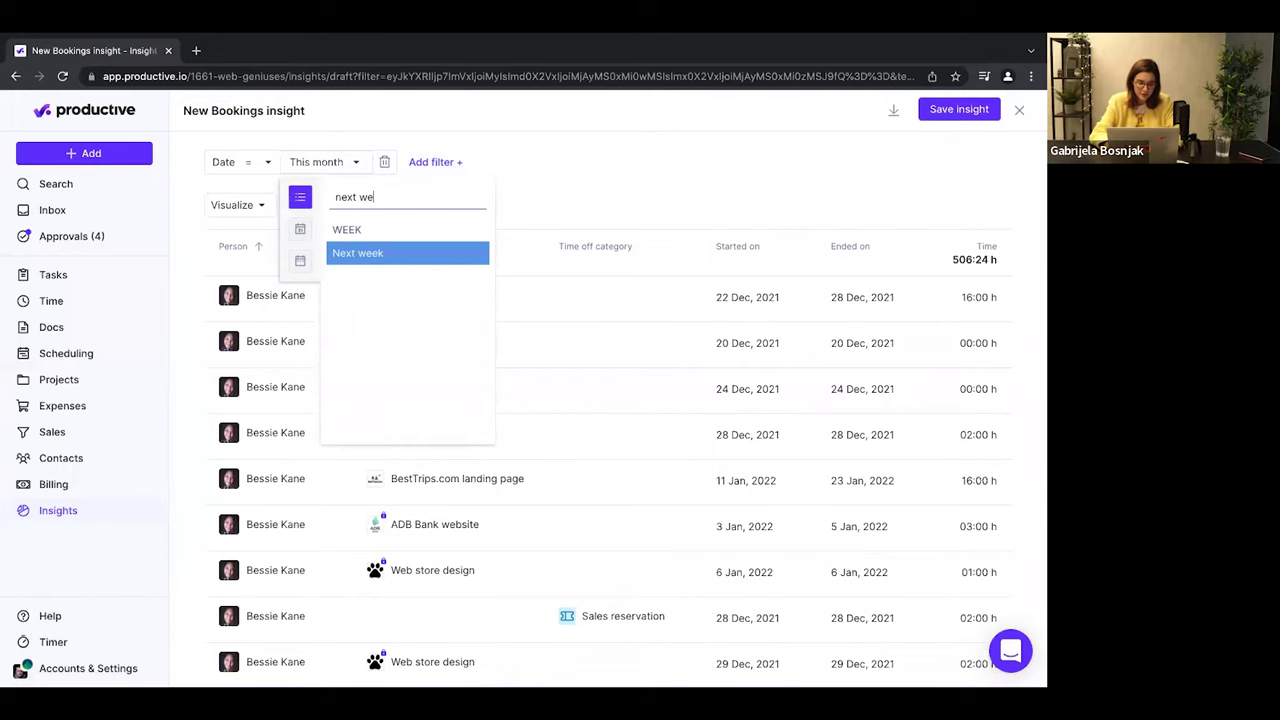
{"action": "key", "text": "Return"}
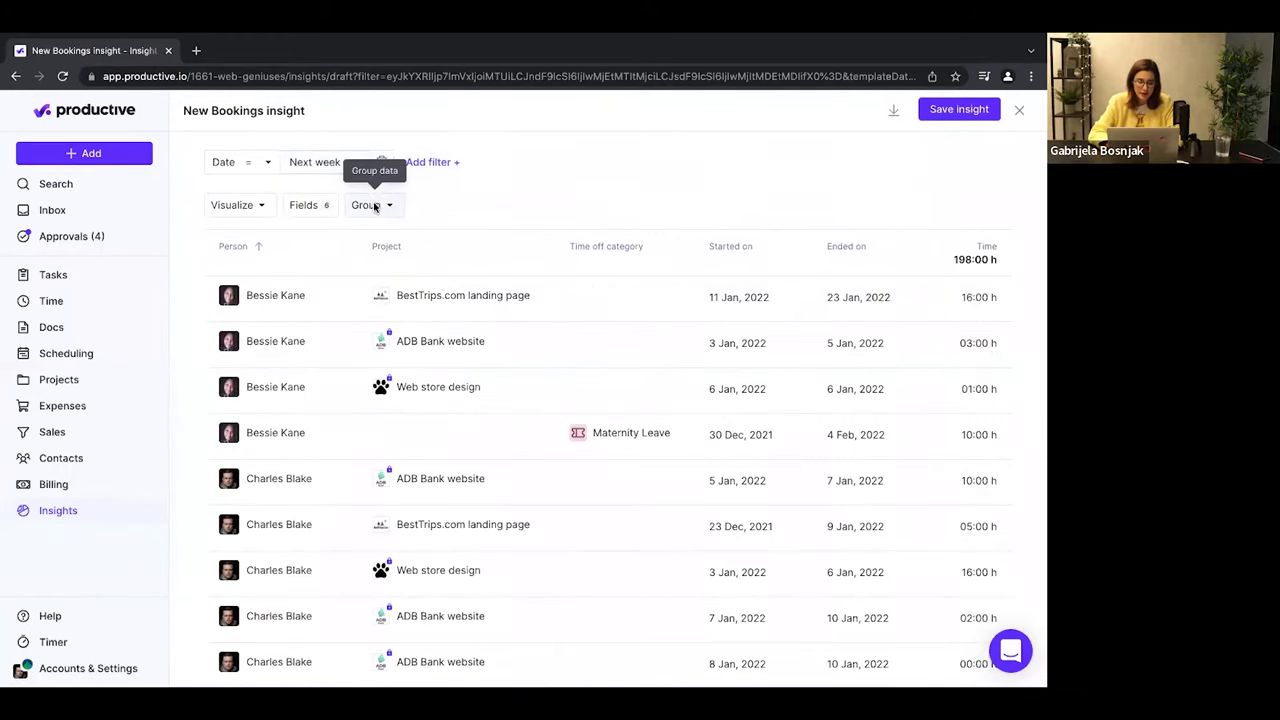
{"action": "left_click", "coordinate": [424, 163]}
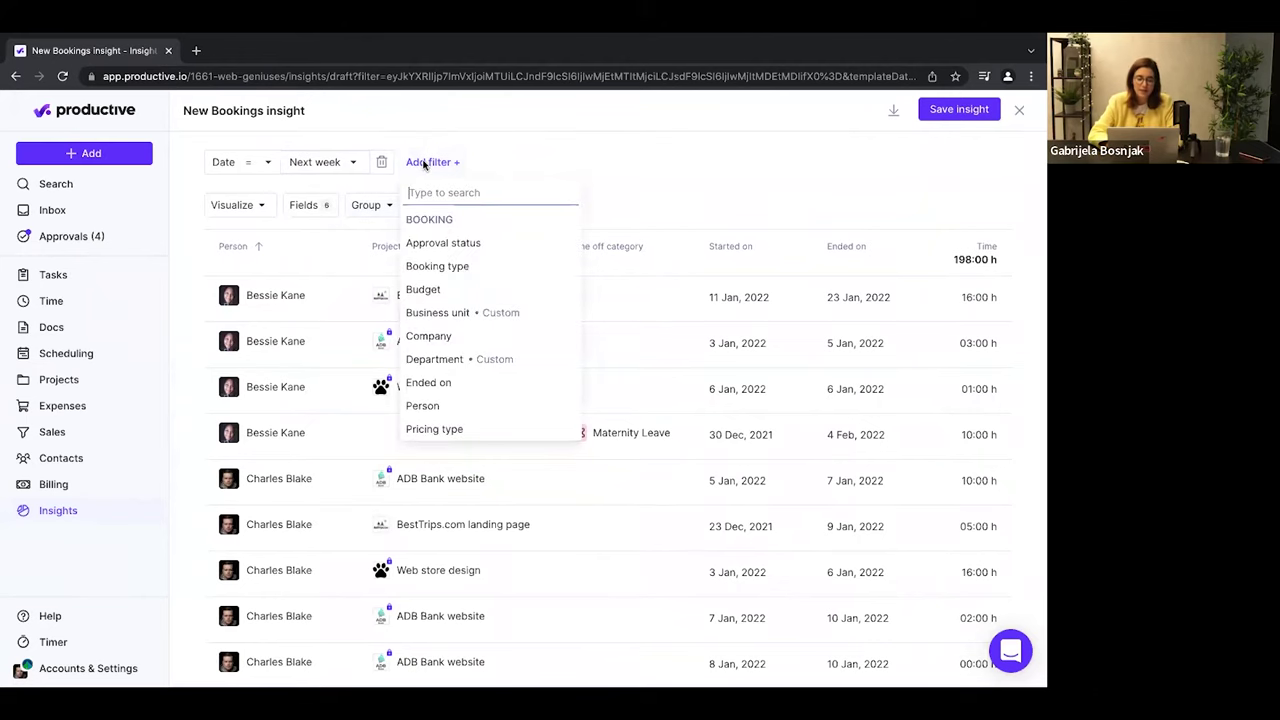
{"action": "type", "text": "boo"}
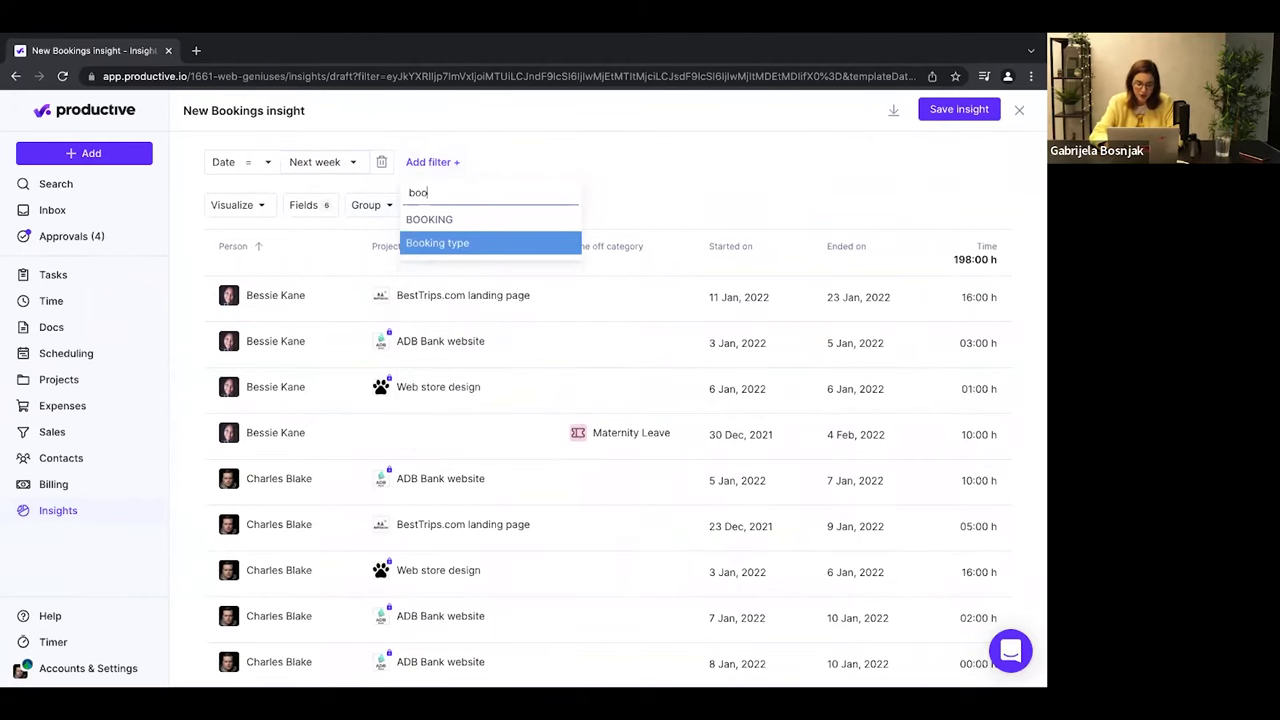
{"action": "key", "text": "Return"}
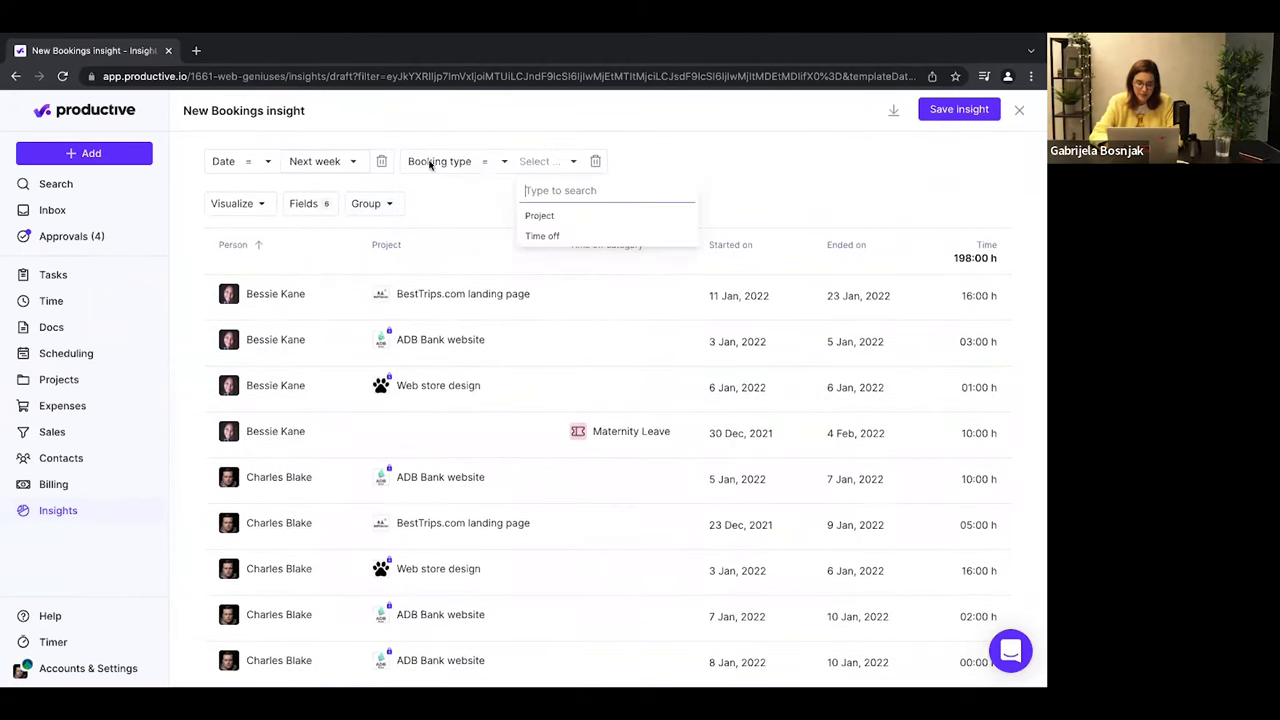
{"action": "left_click", "coordinate": [542, 237]}
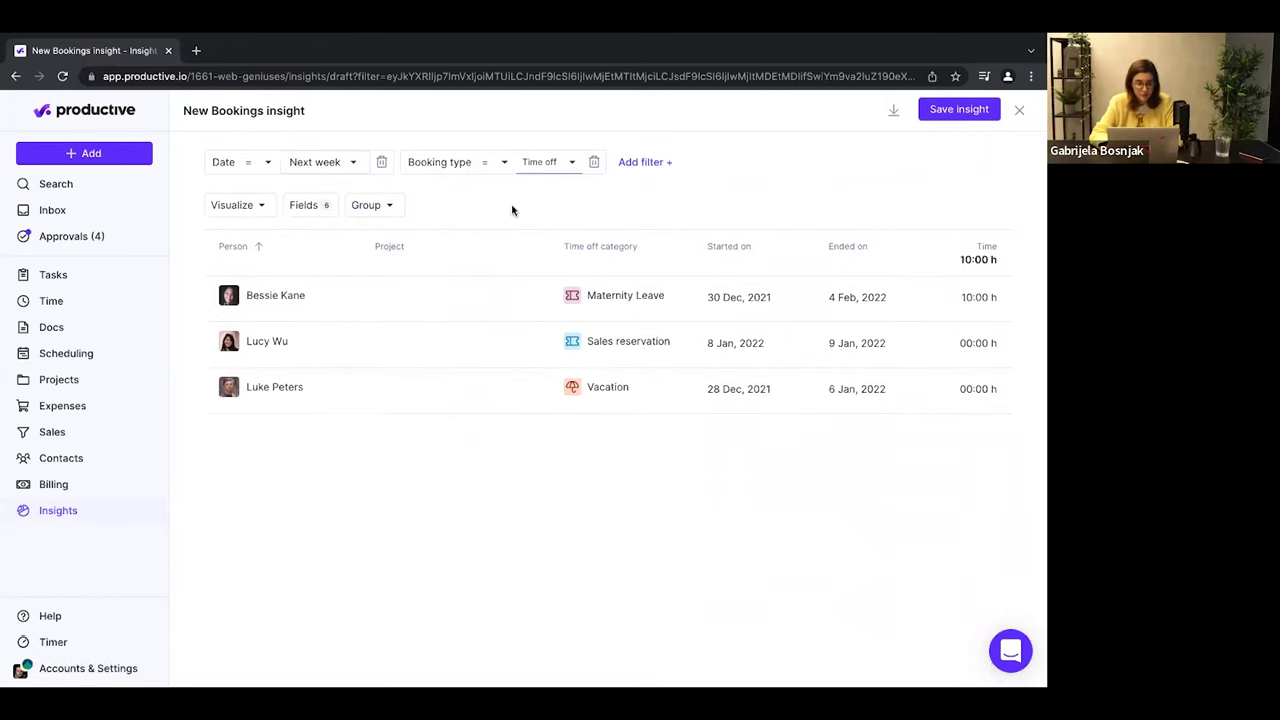
Group the time-off bookings by Person and check the full width of the table.
{"action": "left_click", "coordinate": [366, 205]}
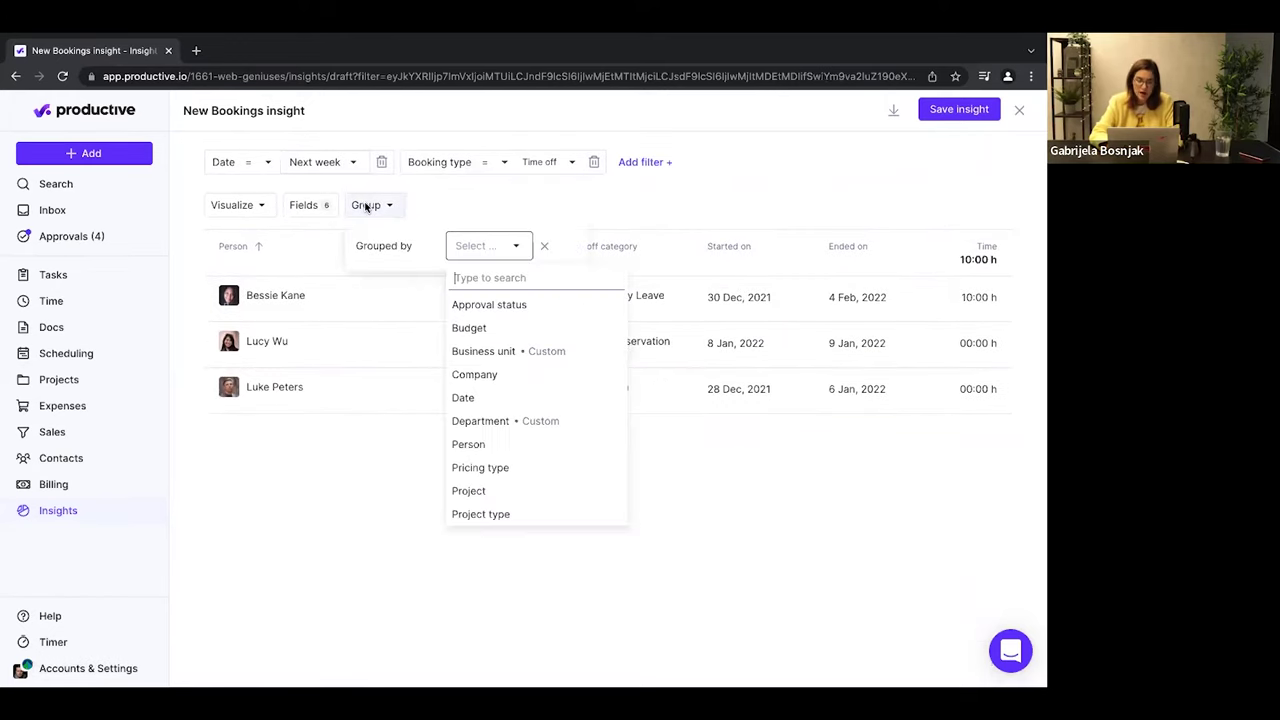
{"action": "left_click", "coordinate": [491, 440]}
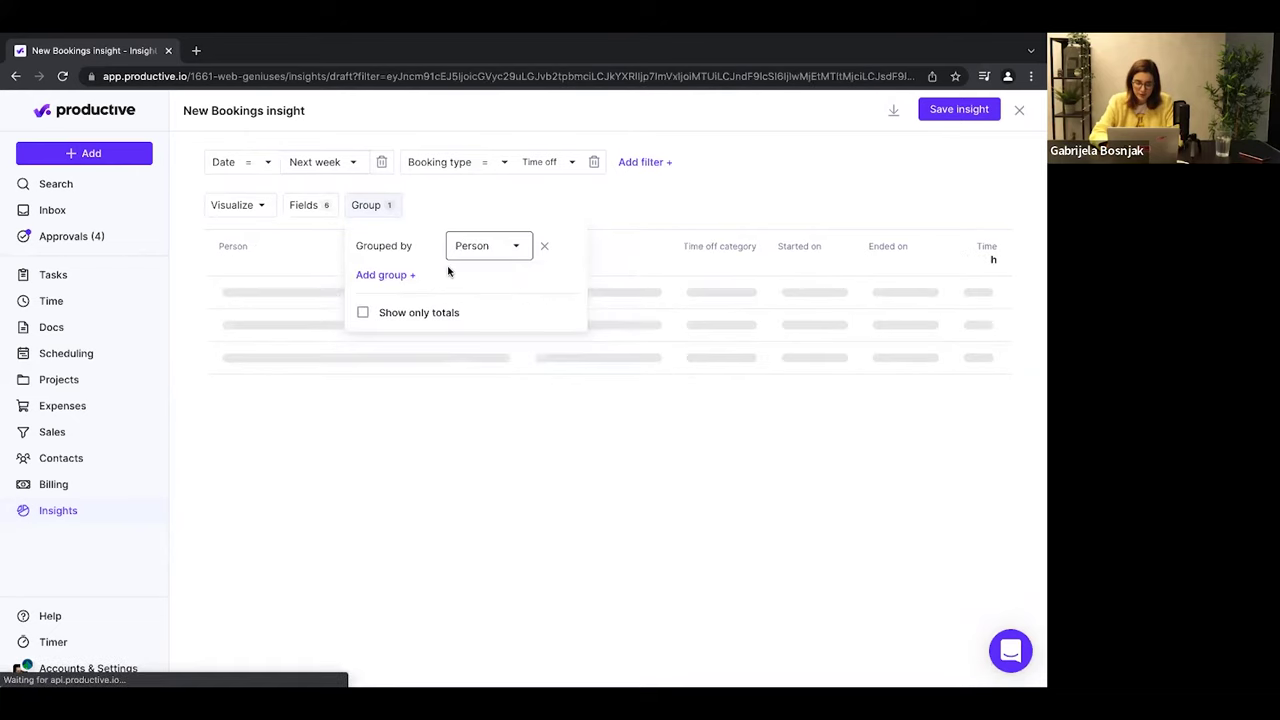
{"action": "left_click", "coordinate": [754, 326]}
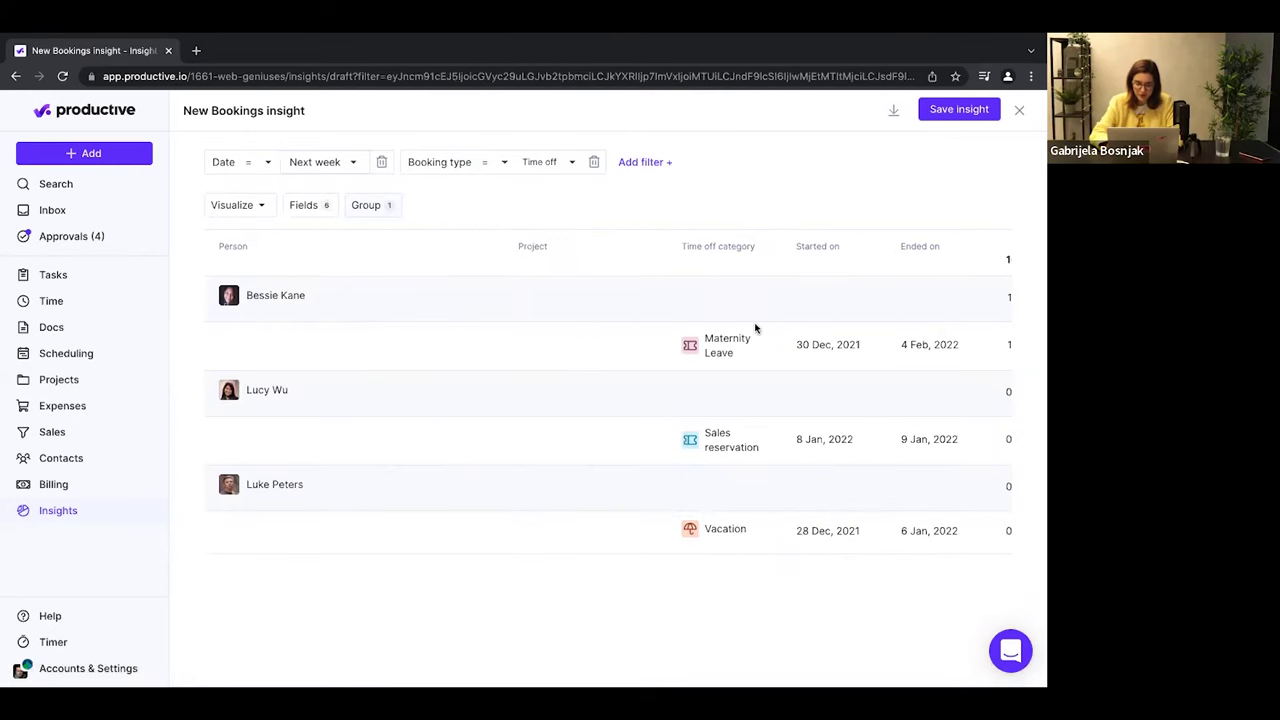
{"action": "scroll", "coordinate": [754, 327], "scroll_direction": "right", "scroll_amount": 2}
{"action": "scroll", "coordinate": [754, 327], "scroll_direction": "left", "scroll_amount": 2}
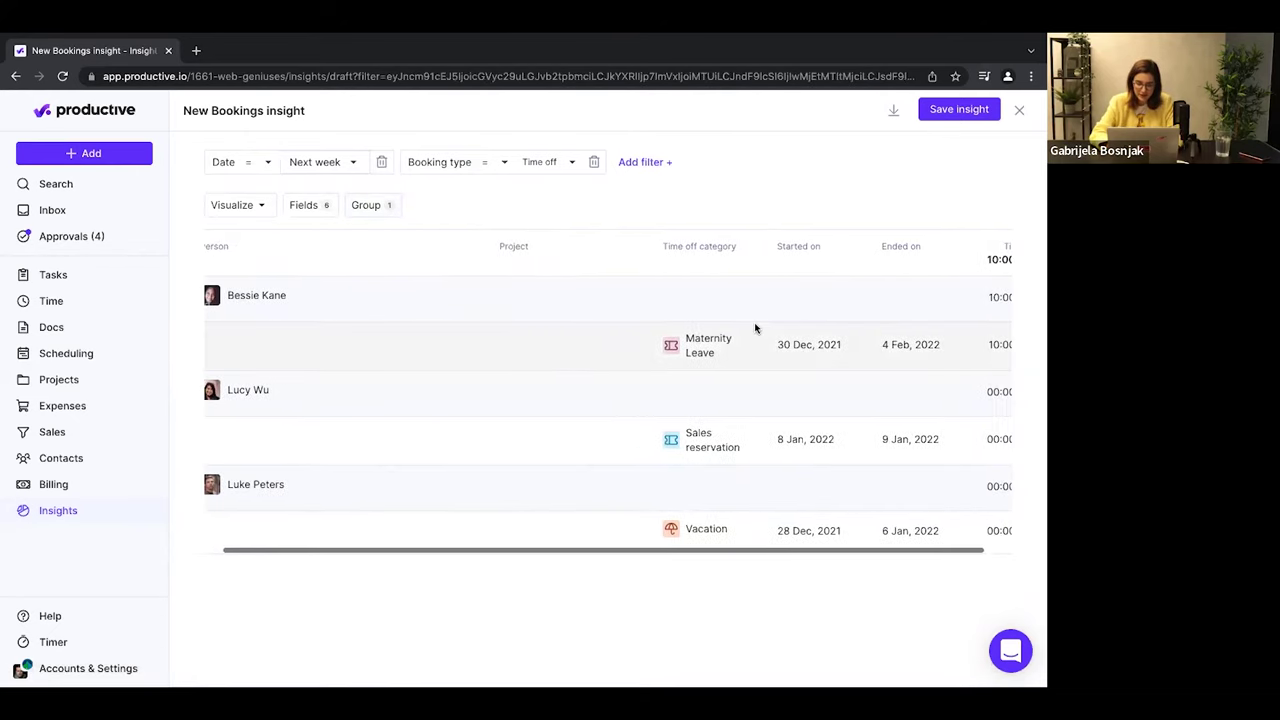
Remove the Project field from the bookings report's visible fields.
{"action": "left_click", "coordinate": [304, 205]}
{"action": "left_click", "coordinate": [445, 291]}
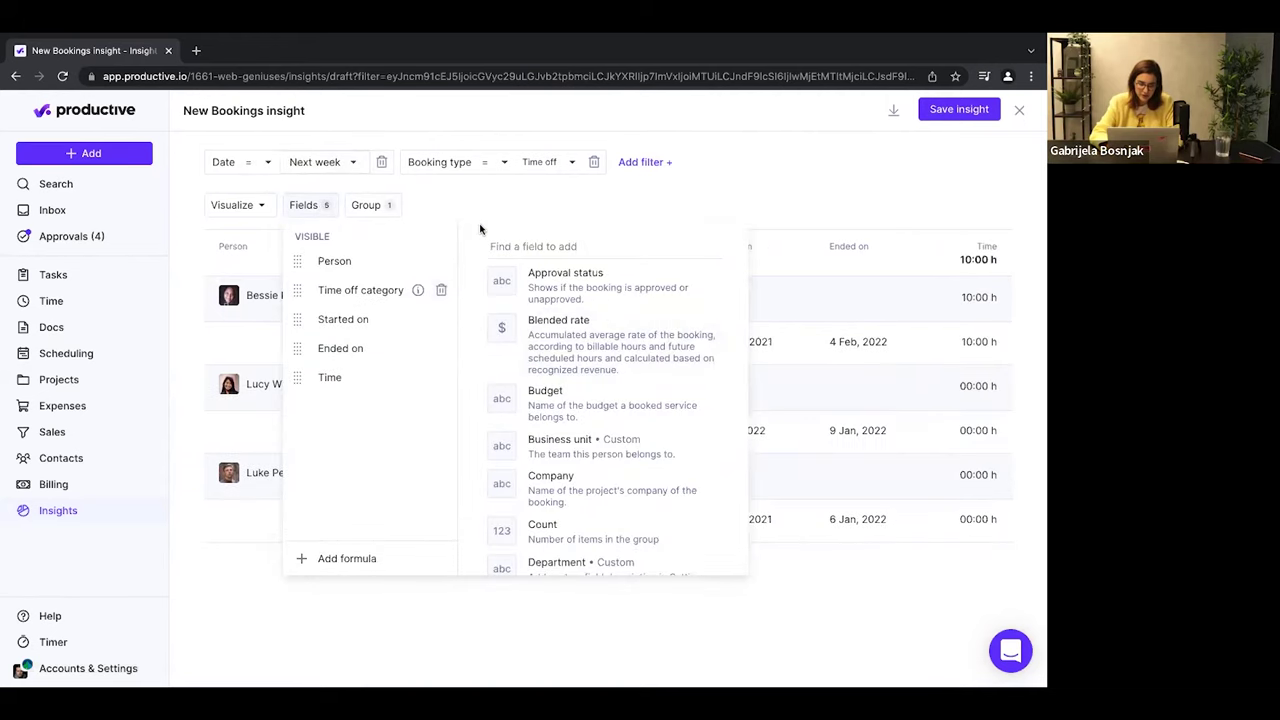
{"action": "left_click", "coordinate": [495, 198]}
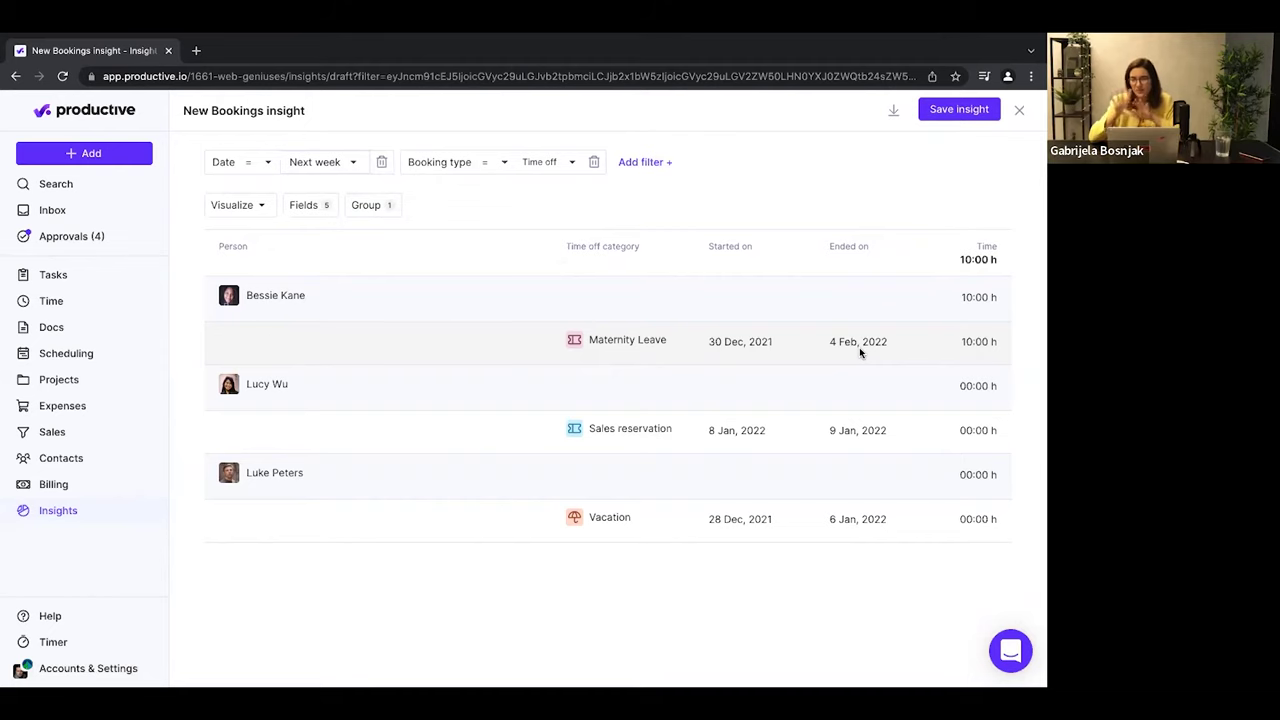
Start saving the insight and name it "Who's out of office next week?".
{"action": "left_click", "coordinate": [941, 112]}
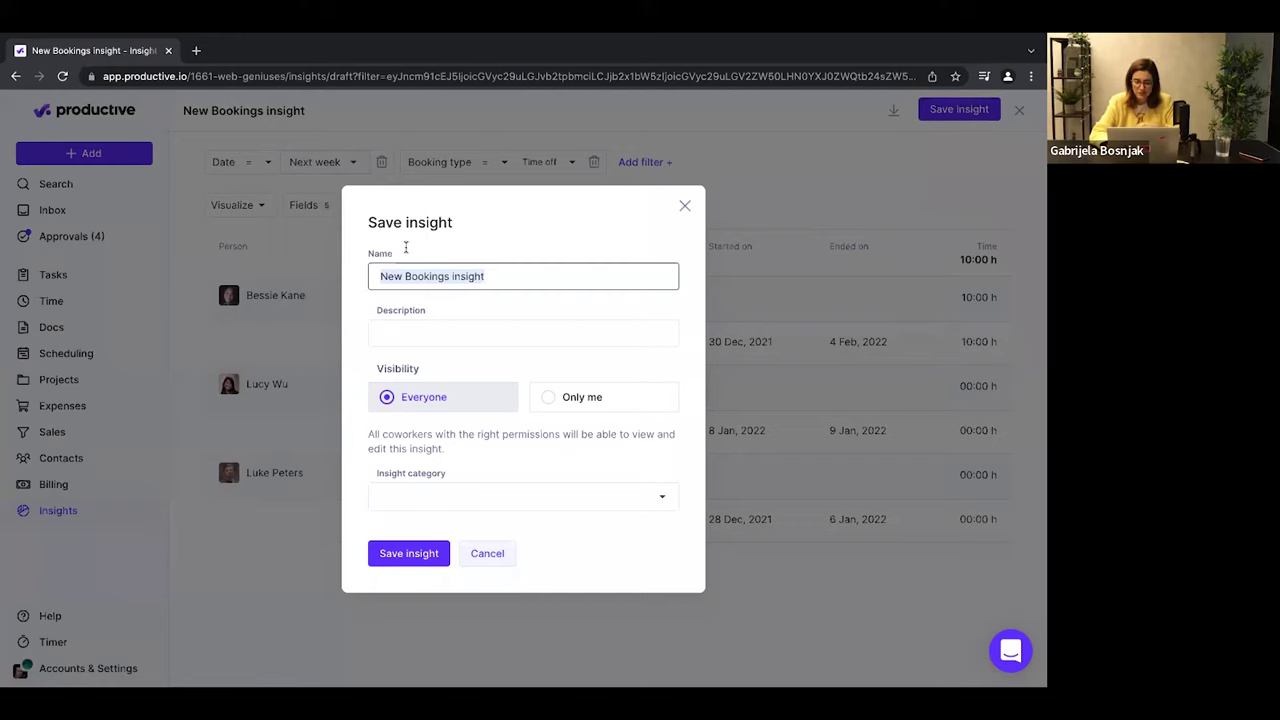
{"action": "type", "text": "Who's u"}
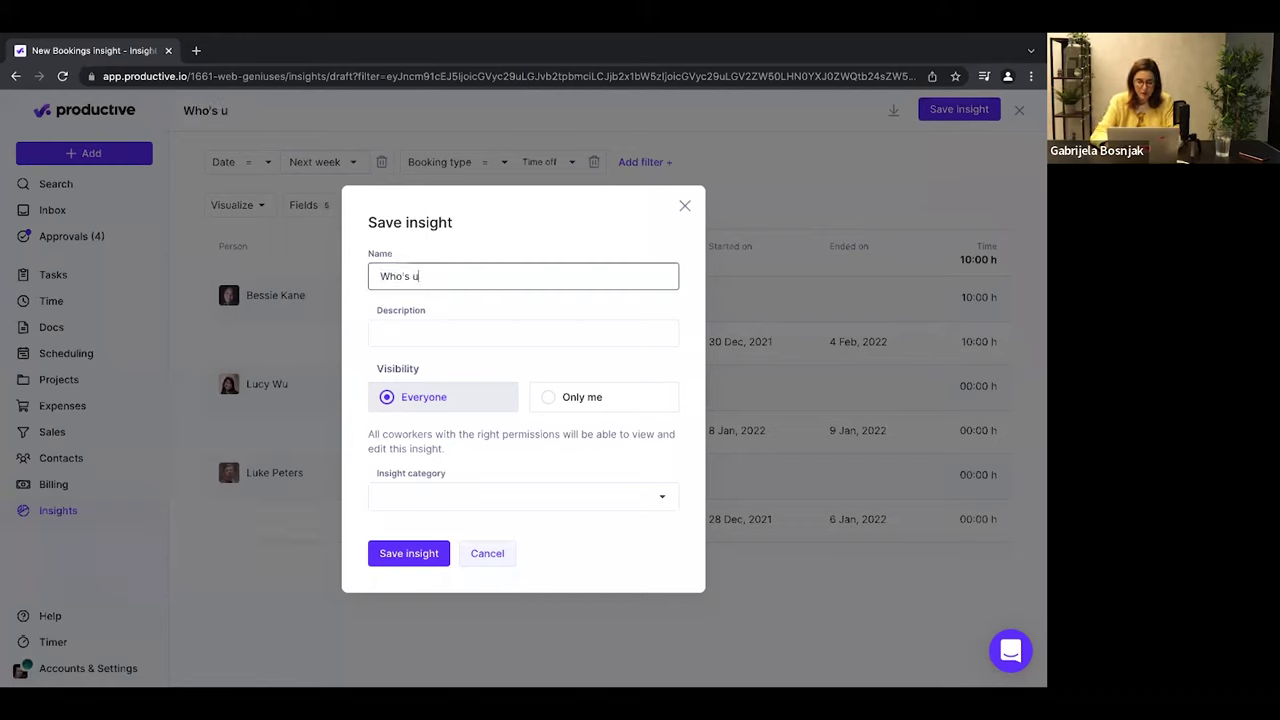
{"action": "key", "text": "BackSpace"}
{"action": "type", "text": "out"}
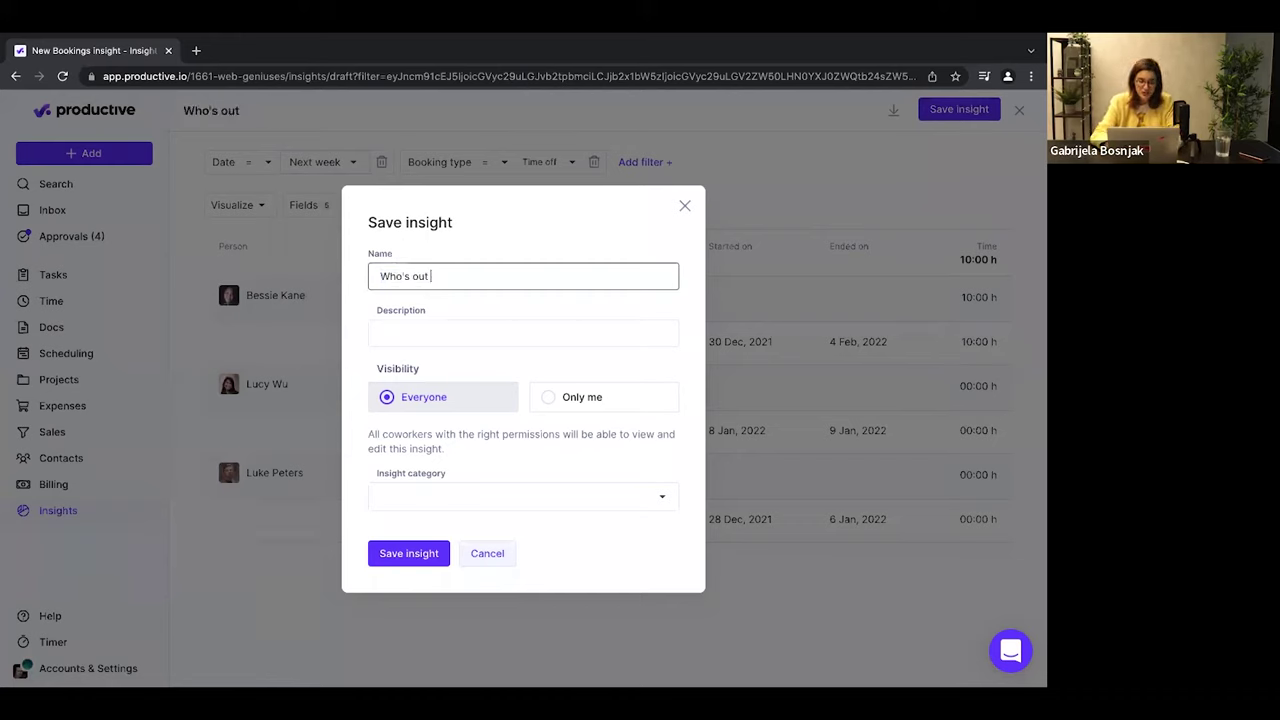
{"action": "type", "text": " of of"}
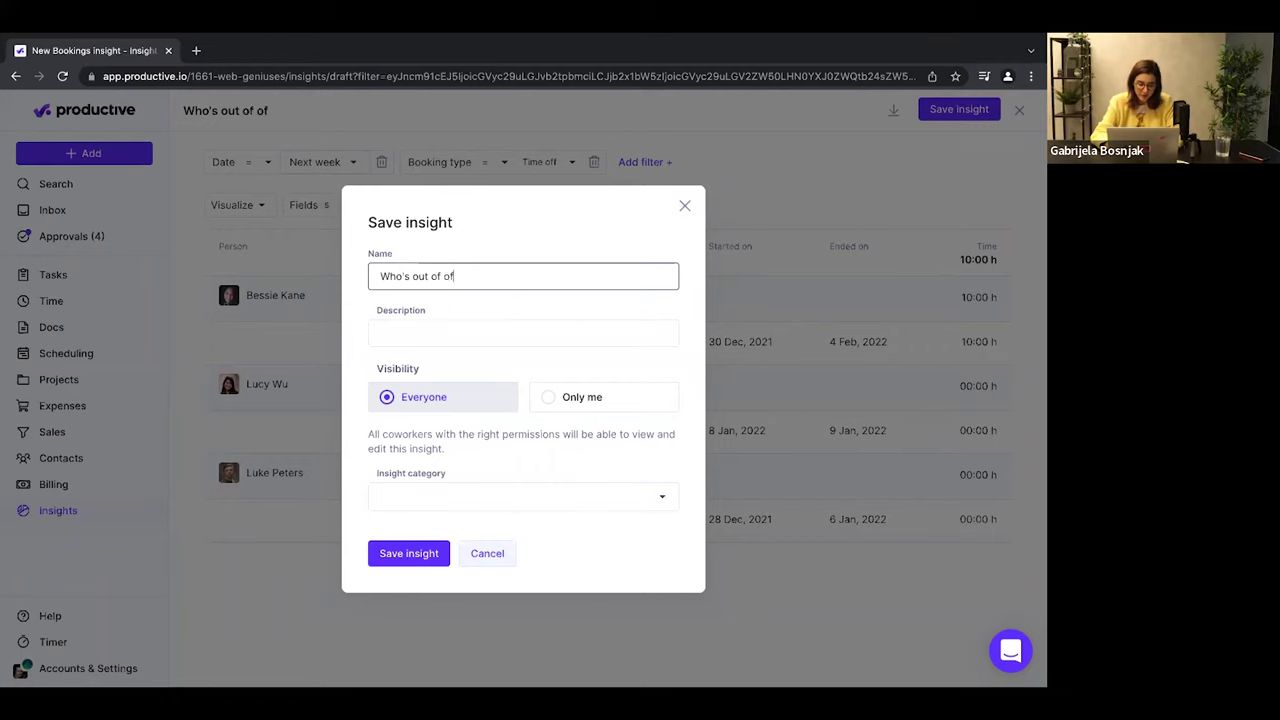
{"action": "type", "text": "fice next week?"}
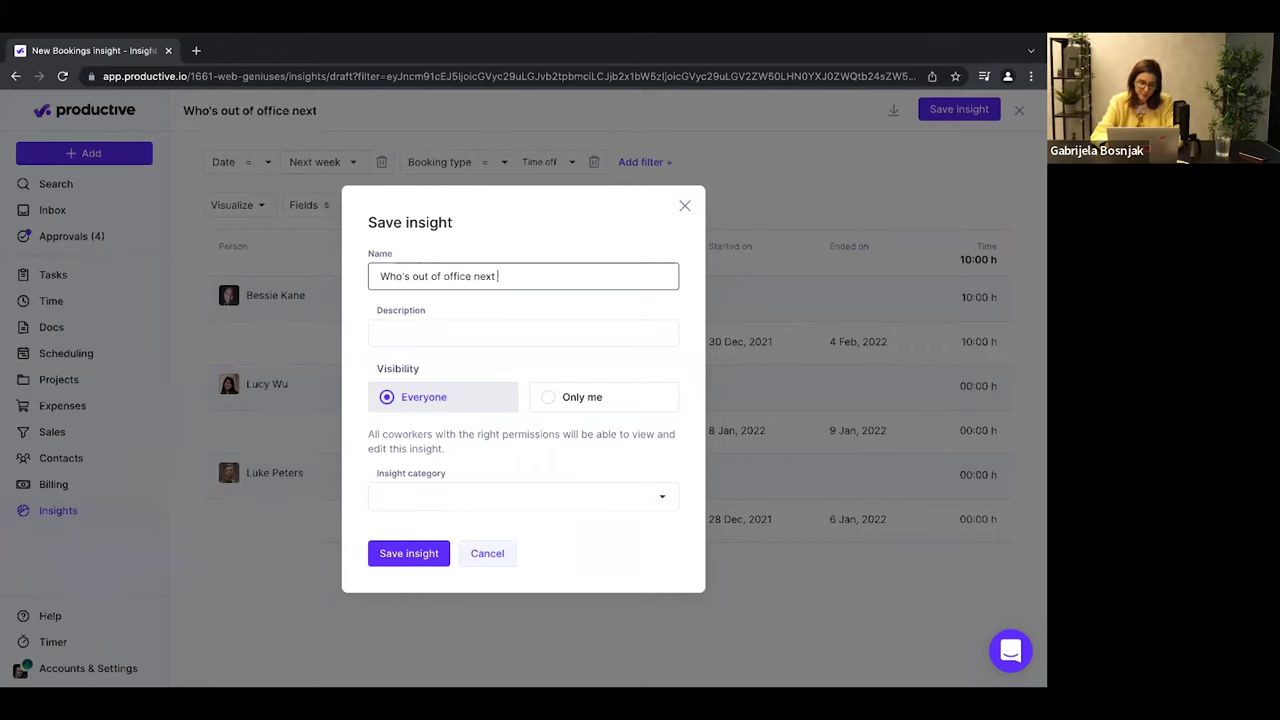
Enter "Absences planned in our team next week" as the insight's description.
{"action": "left_click", "coordinate": [452, 331]}
{"action": "type", "text": "A"}
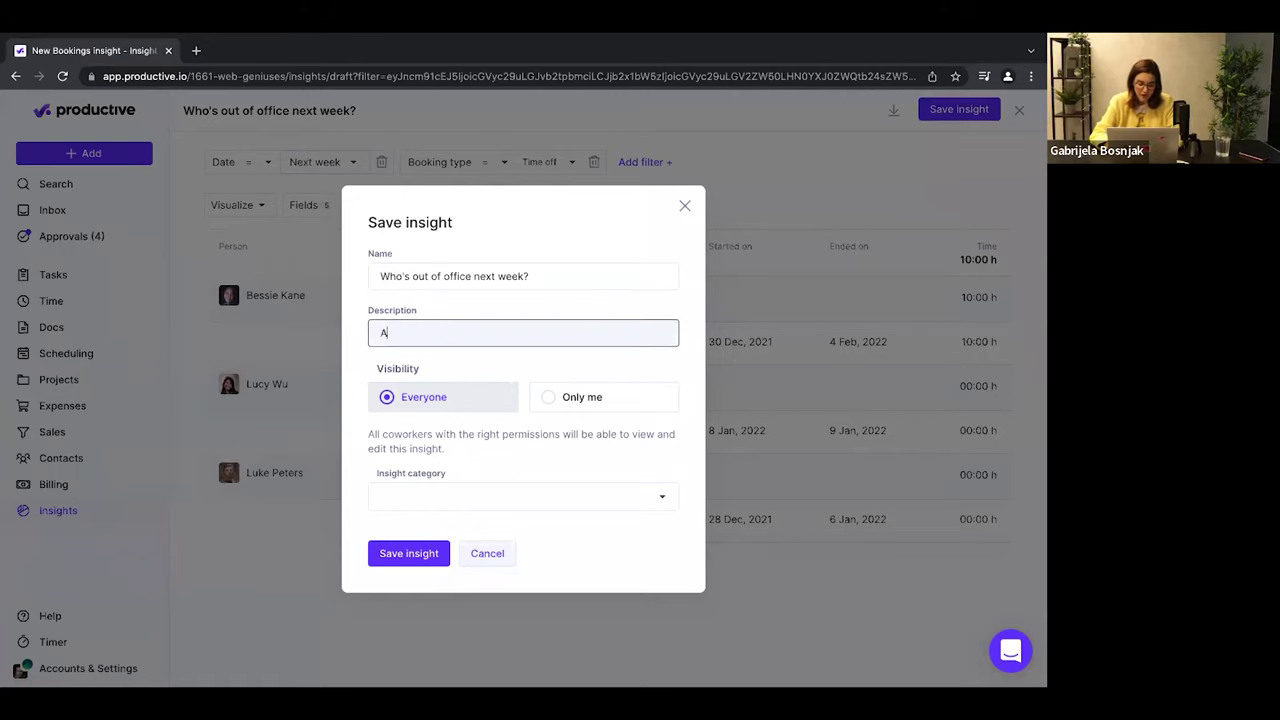
{"action": "type", "text": "bsences planed i"}
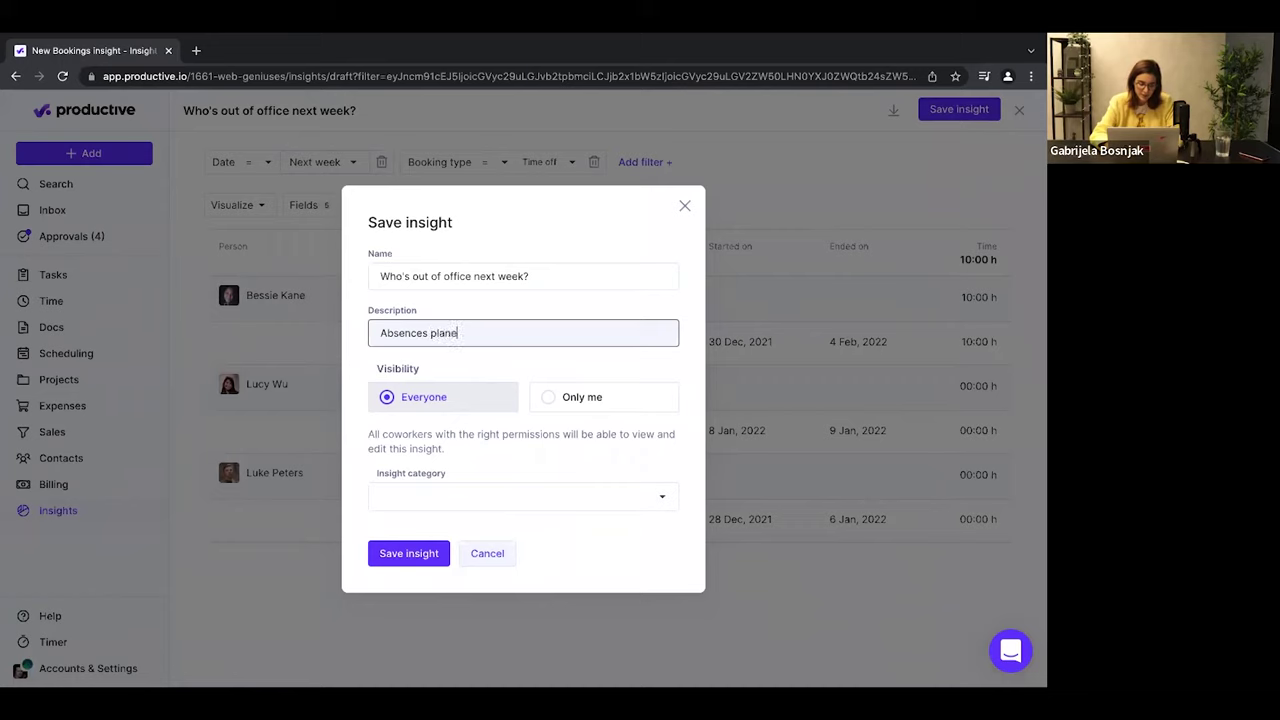
{"action": "key", "text": "BackSpace"}
{"action": "key", "text": "BackSpace"}
{"action": "key", "text": "BackSpace"}
{"action": "key", "text": "BackSpace"}
{"action": "type", "text": "ned in our team next week"}
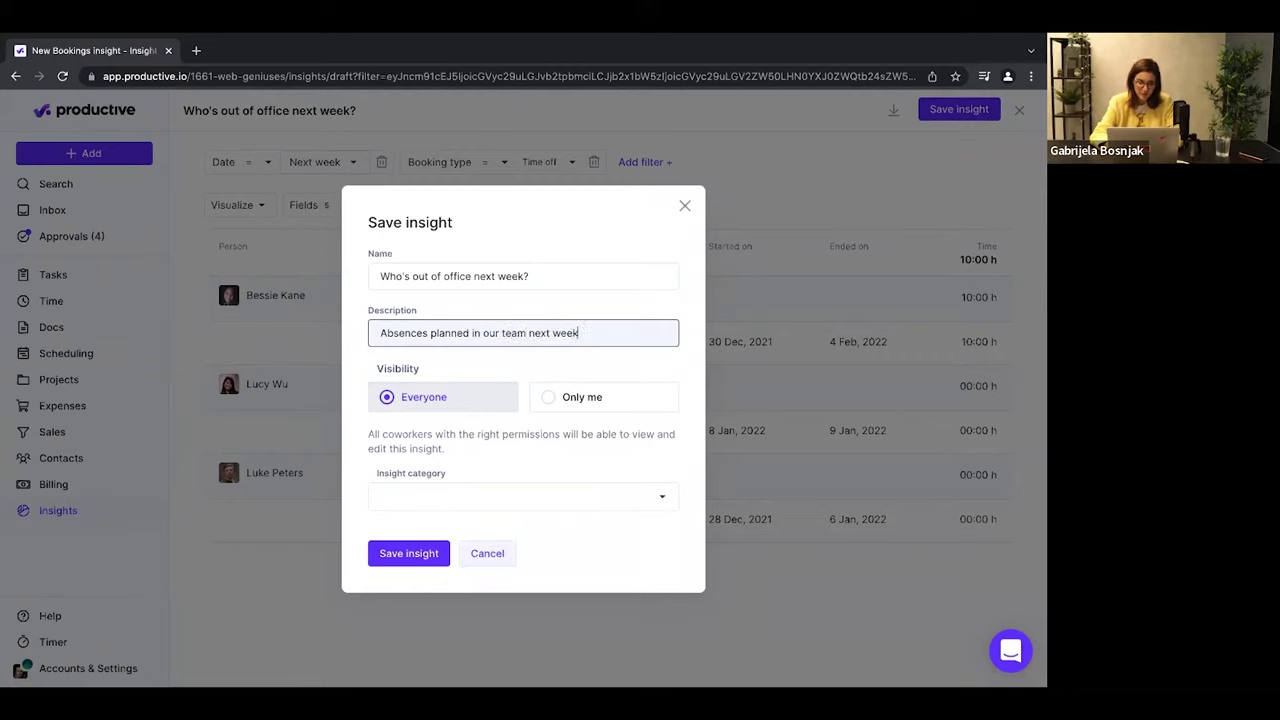
Assign the insight to the People based reports category and save it.
{"action": "left_click", "coordinate": [432, 500]}
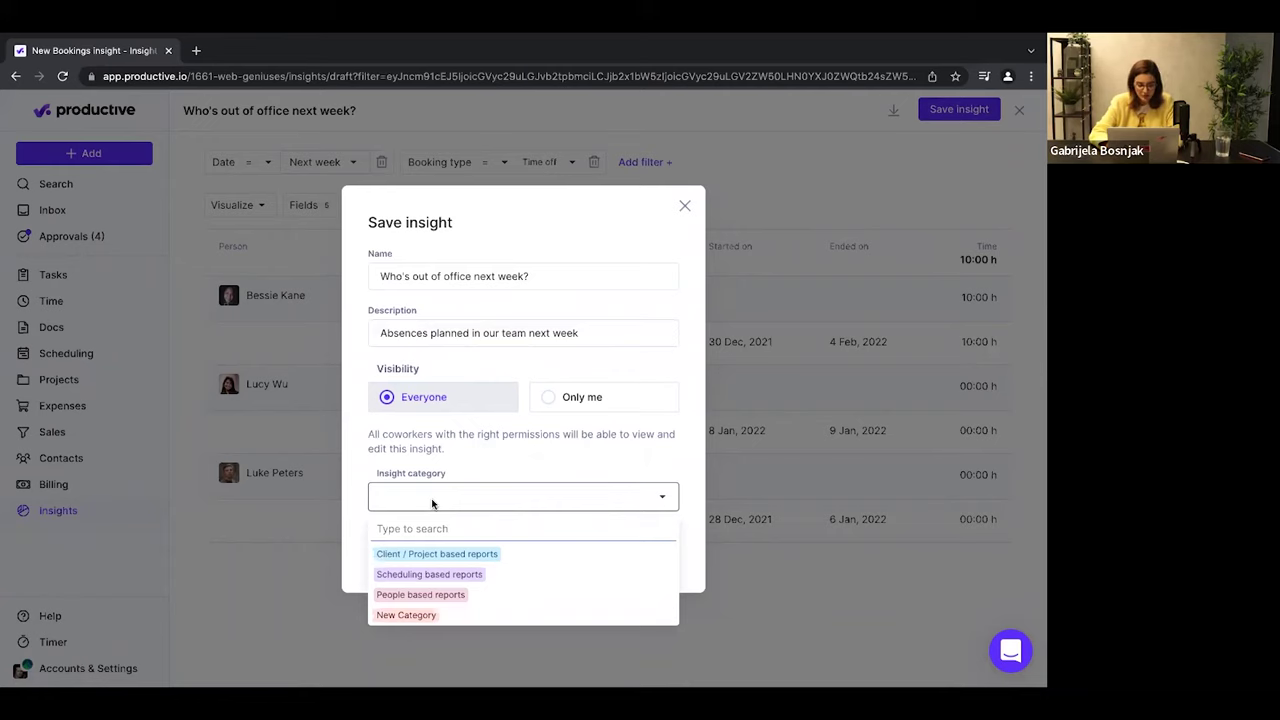
{"action": "type", "text": "a"}
{"action": "key", "text": "BackSpace"}
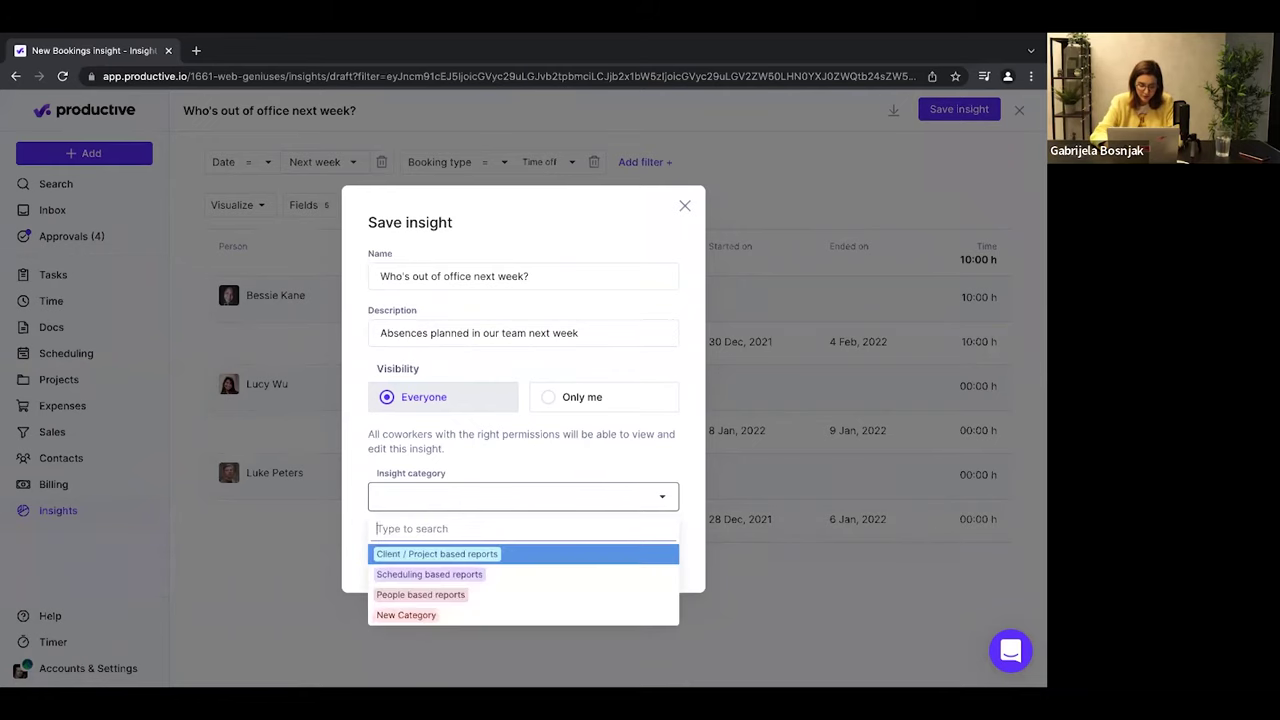
{"action": "type", "text": "new"}
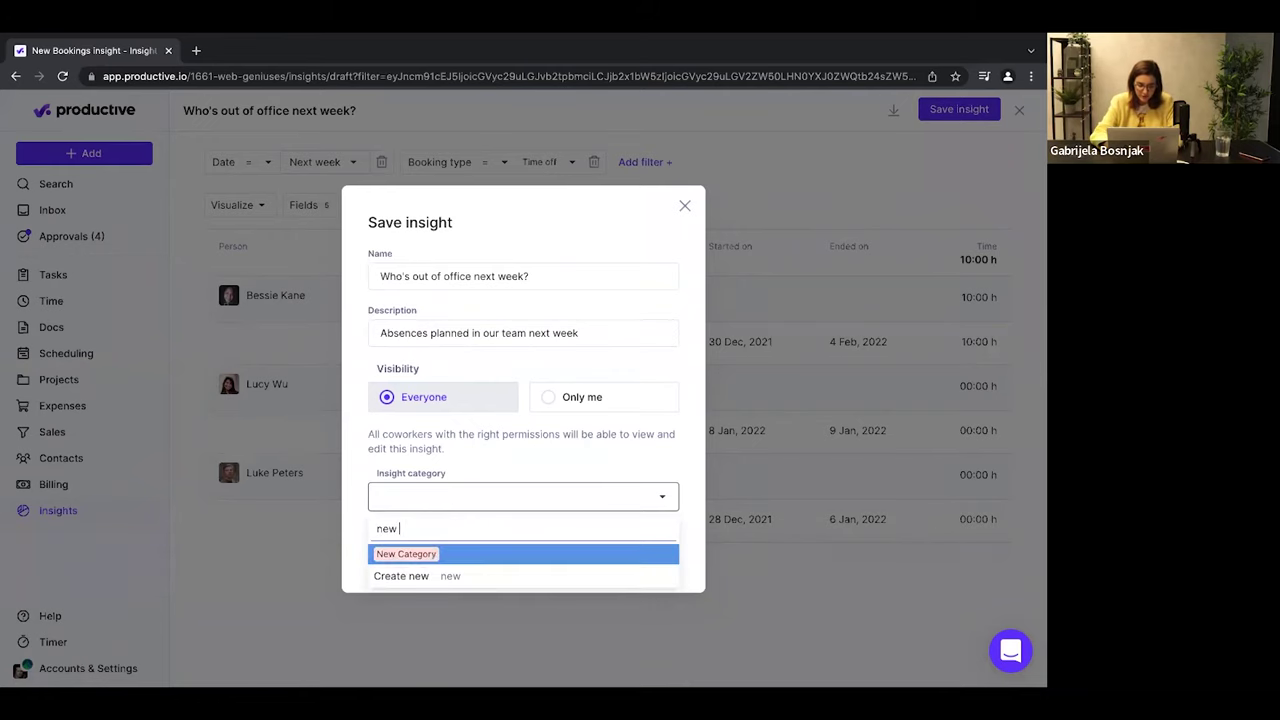
{"action": "key", "text": "BackSpace"}
{"action": "key", "text": "BackSpace"}
{"action": "key", "text": "BackSpace"}
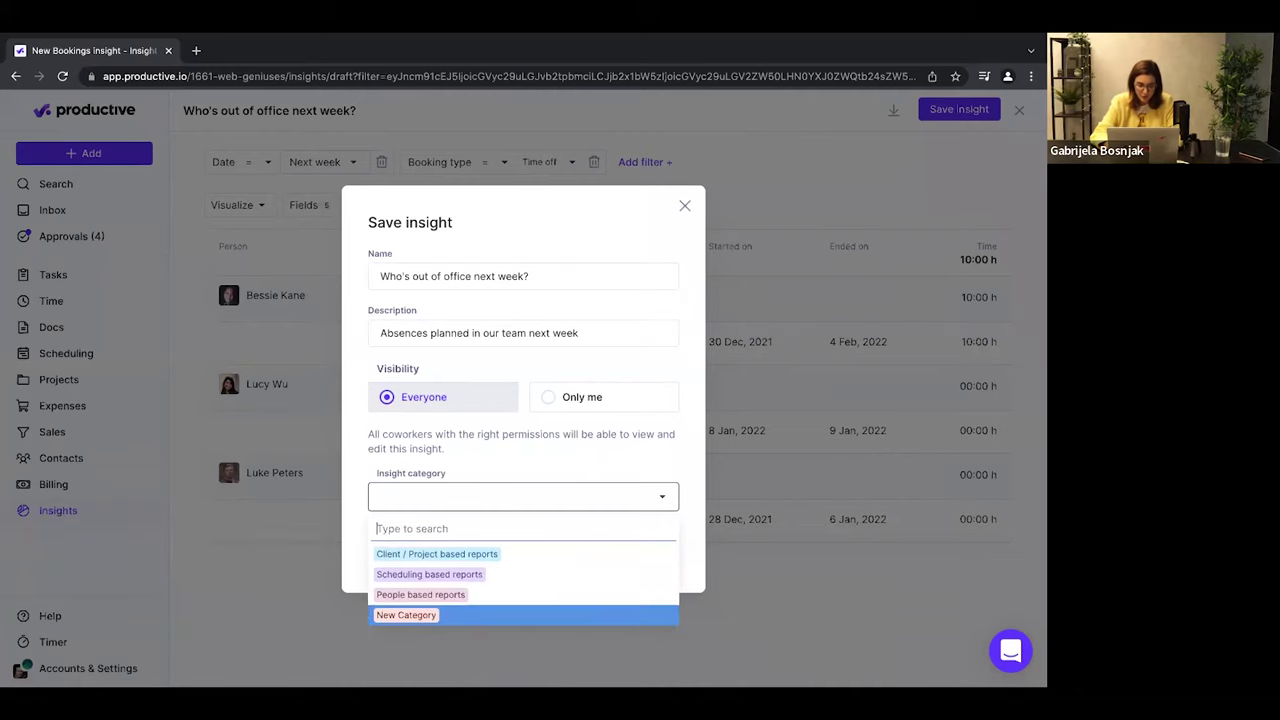
{"action": "left_click", "coordinate": [441, 596]}
{"action": "left_click", "coordinate": [423, 557]}
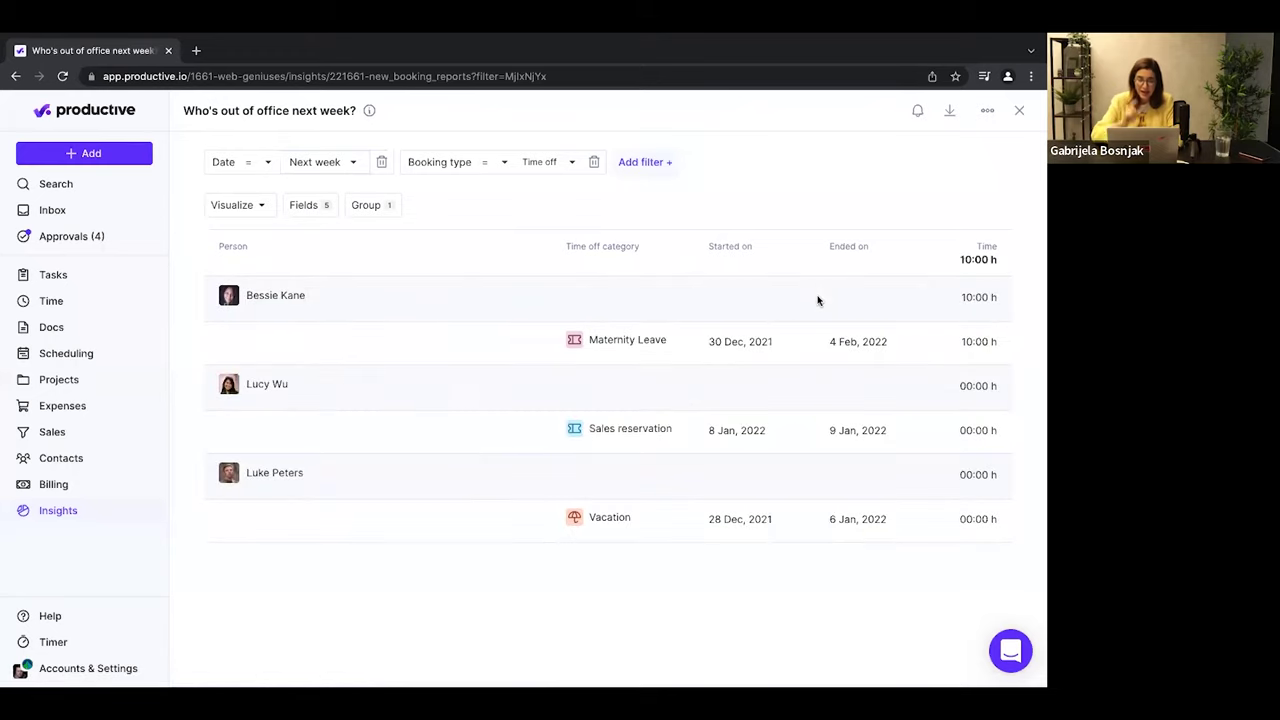
Start a weekly Pulse for the time-off insight and set its sending day to Friday.
{"action": "left_click", "coordinate": [919, 111]}
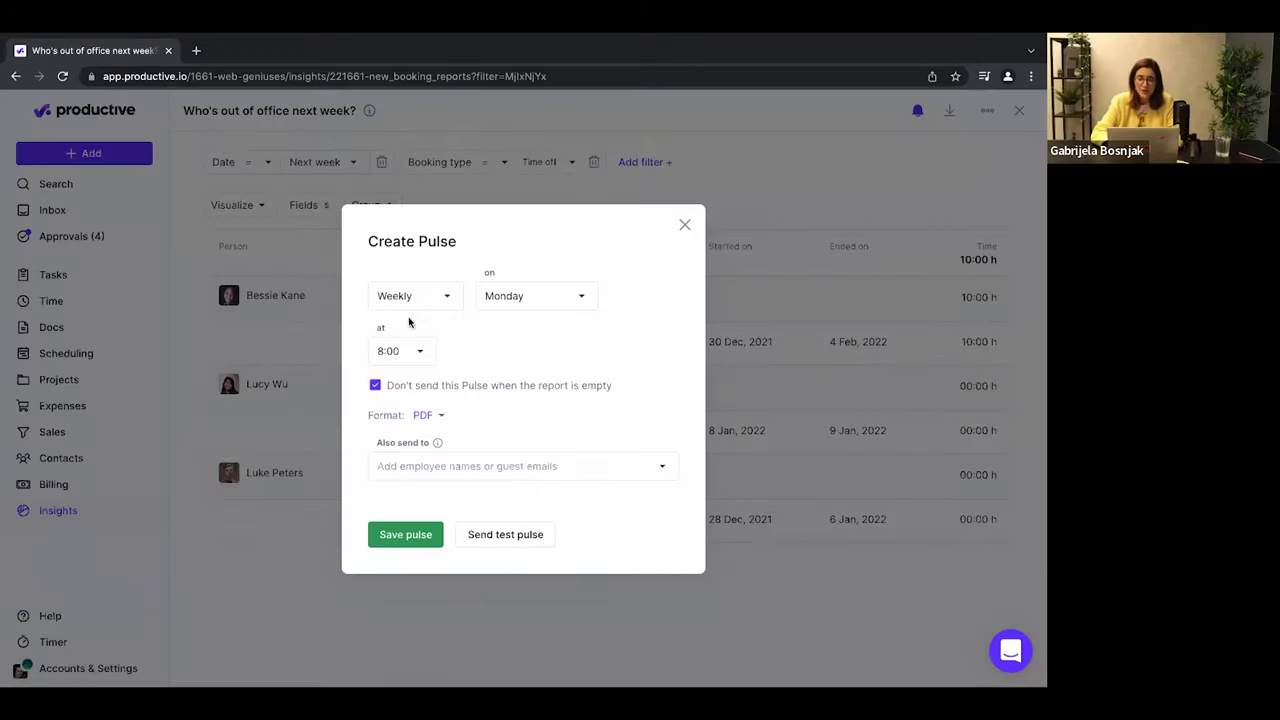
{"action": "left_click", "coordinate": [520, 298]}
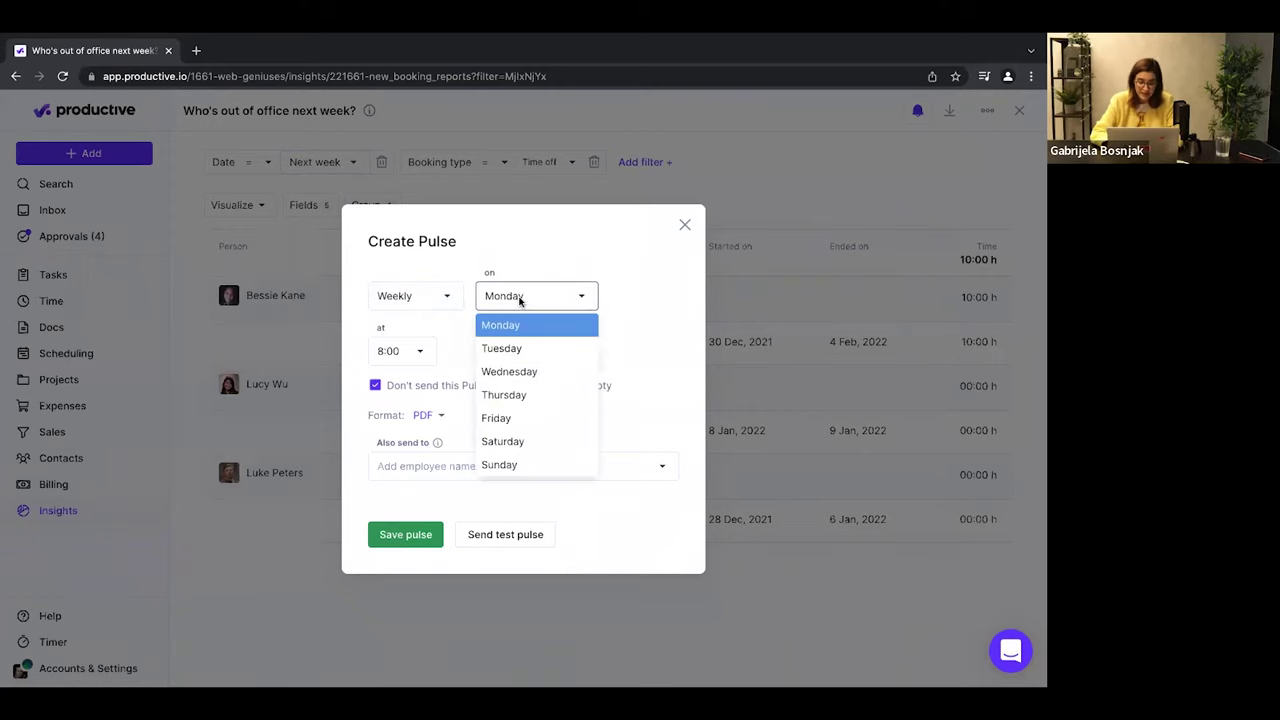
{"action": "left_click", "coordinate": [503, 418]}
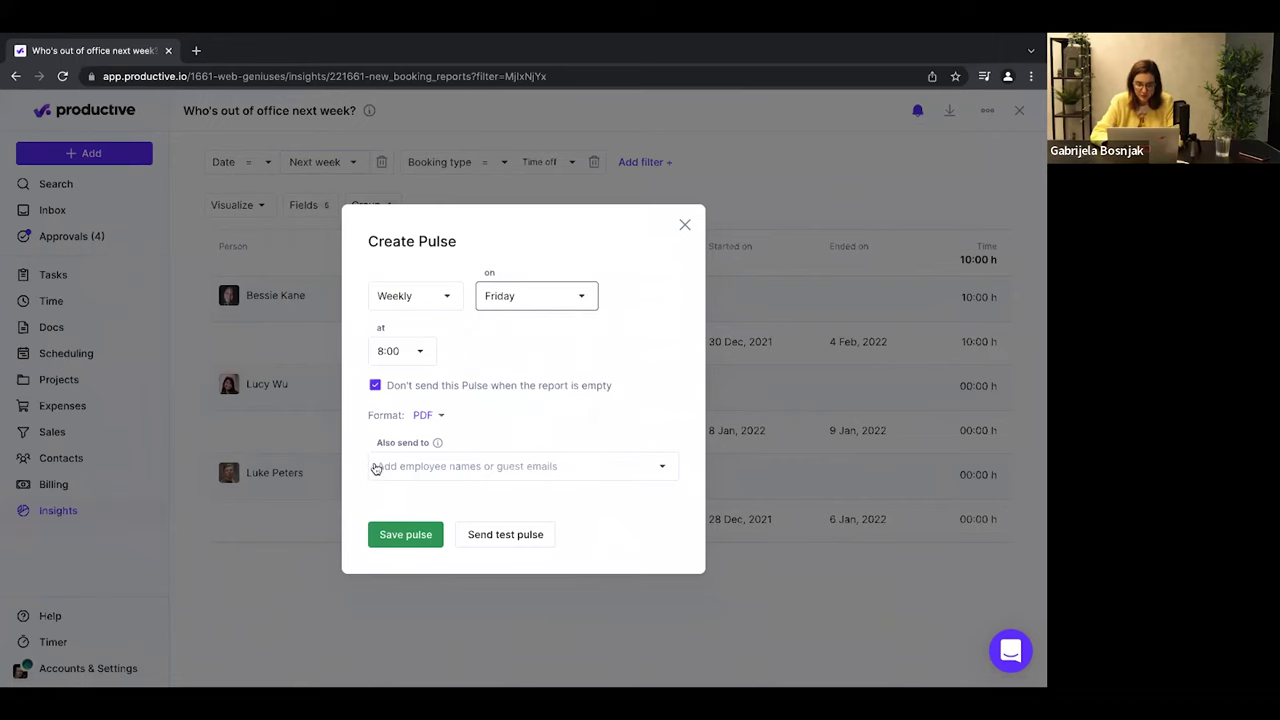
Add four team members as additional recipients of the Pulse.
{"action": "left_click", "coordinate": [415, 474]}
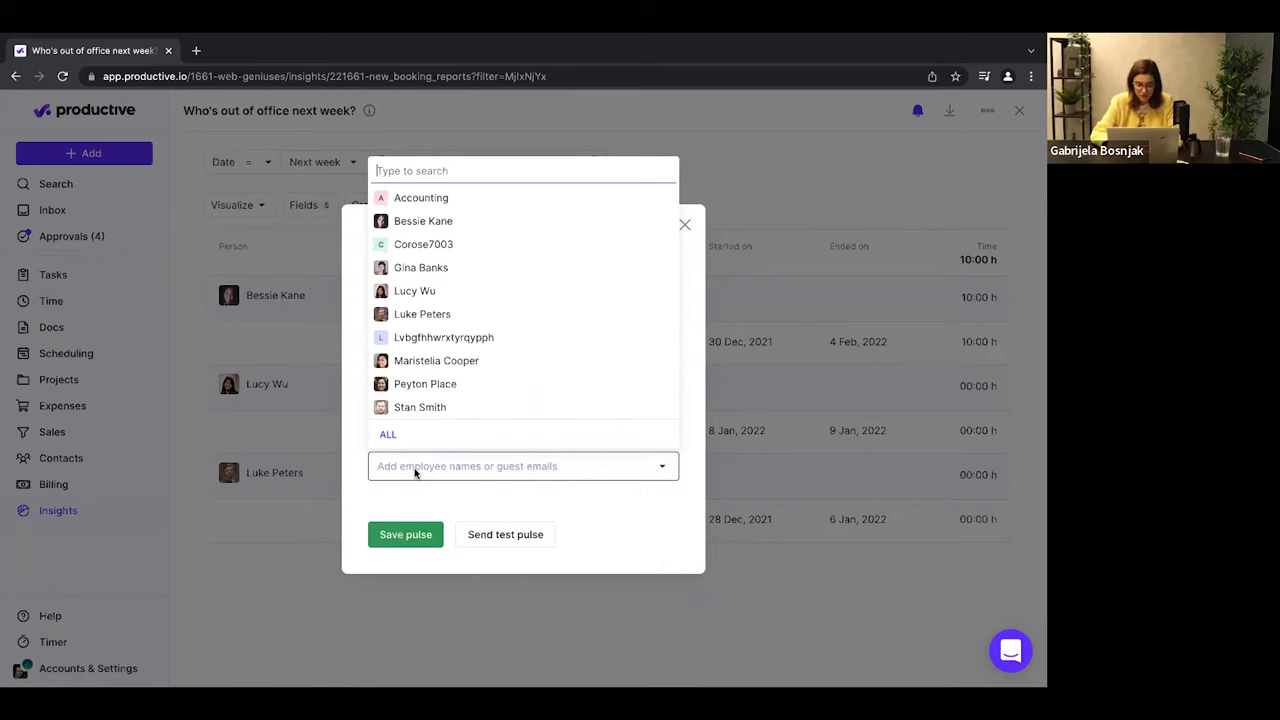
{"action": "left_click", "coordinate": [426, 362]}
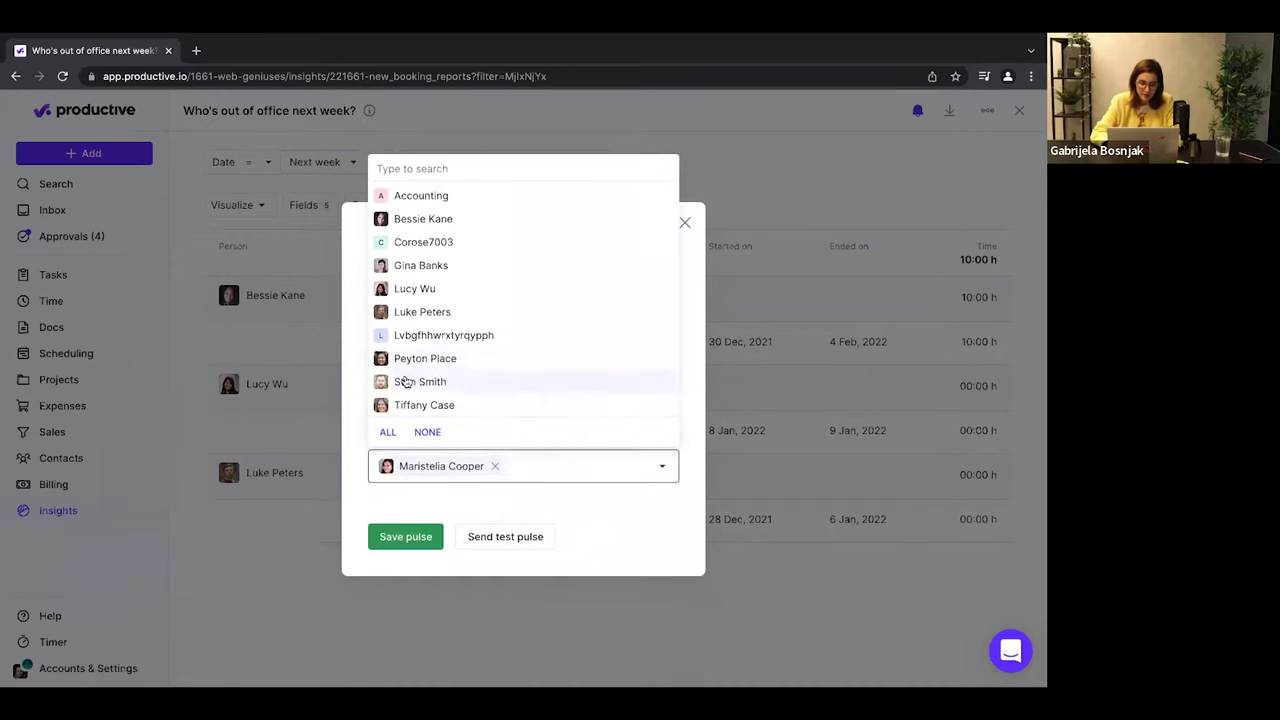
{"action": "left_click", "coordinate": [405, 381]}
{"action": "left_click", "coordinate": [422, 310]}
{"action": "left_click", "coordinate": [435, 323]}
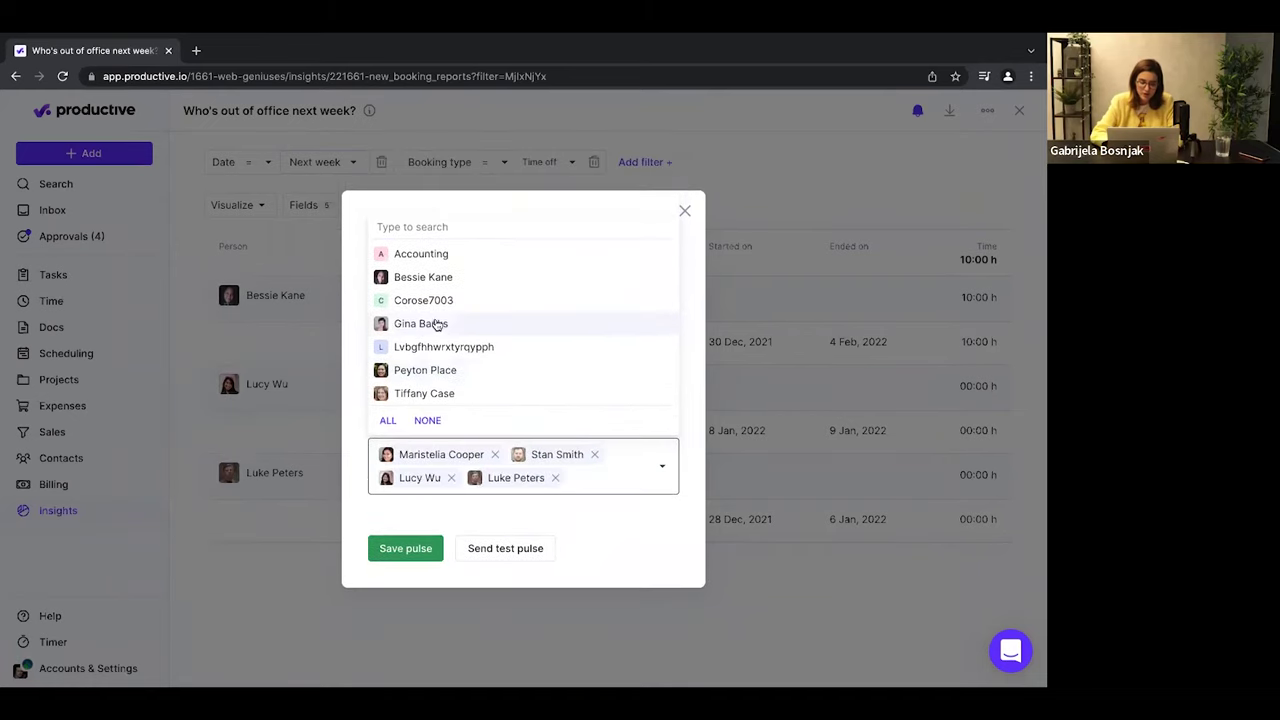
{"action": "left_click", "coordinate": [591, 527]}
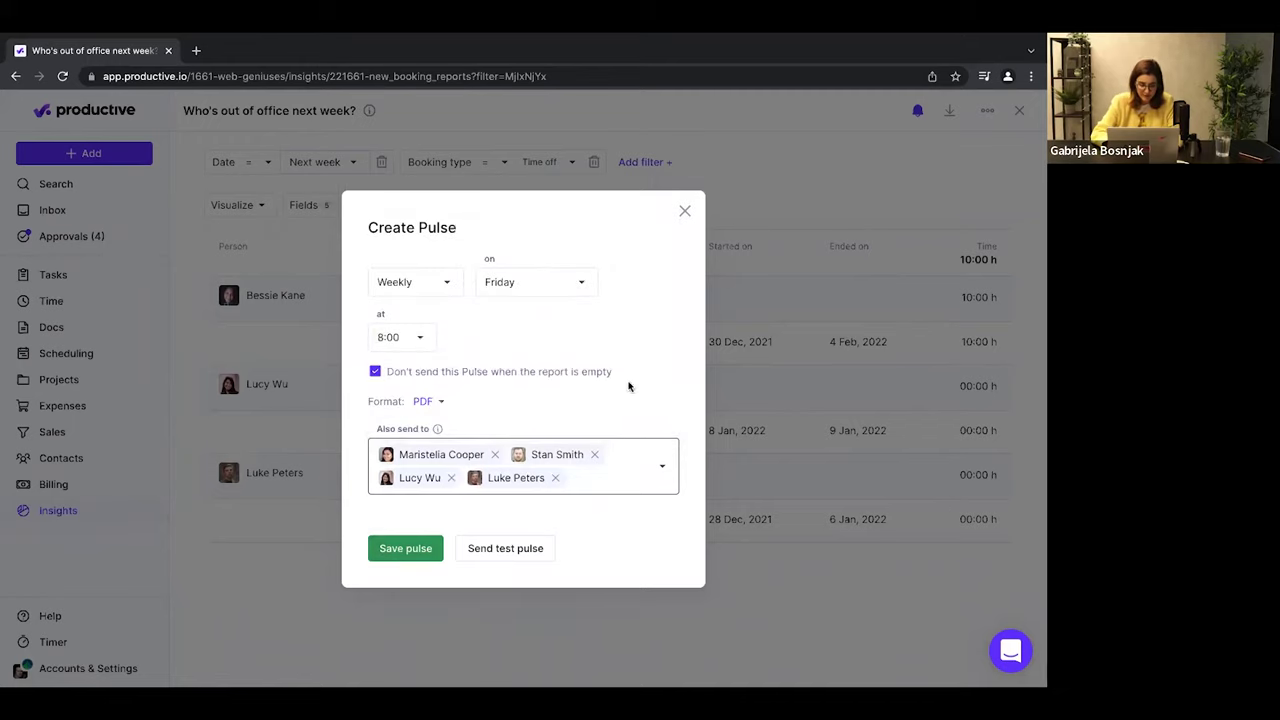
Check the Pulse's document format options and save the Pulse.
{"action": "left_click", "coordinate": [420, 403]}
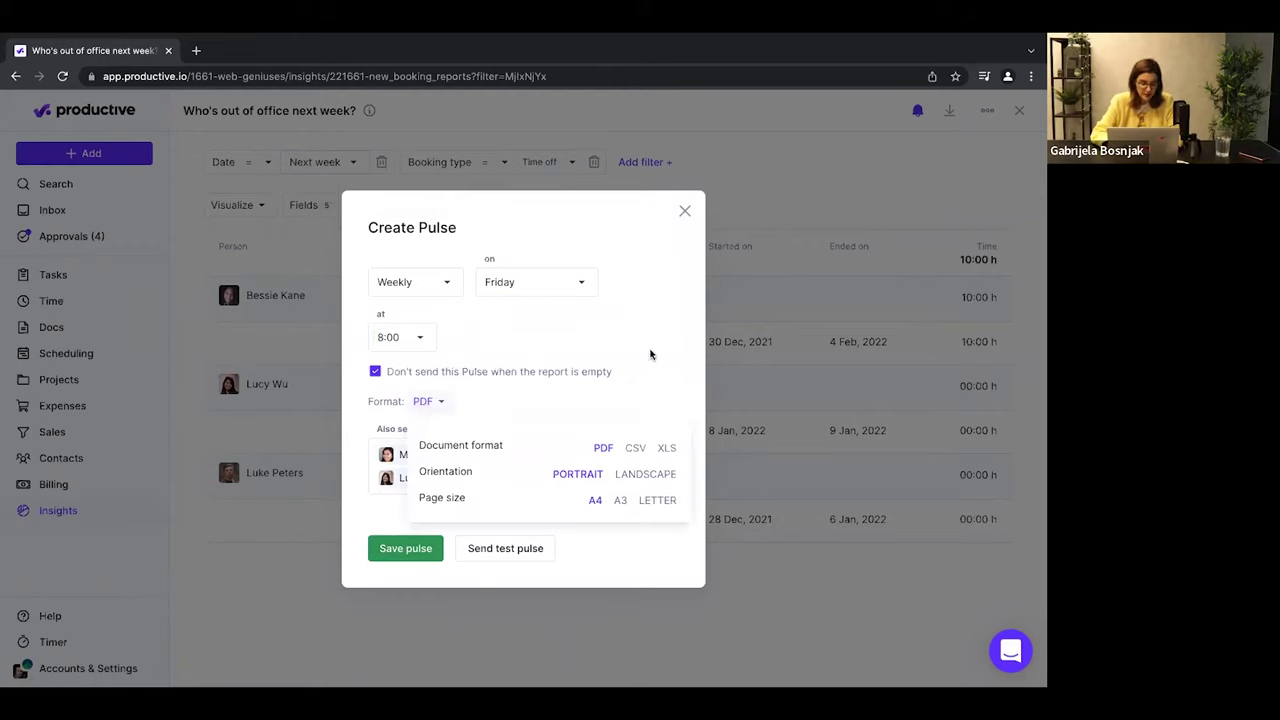
{"action": "left_click", "coordinate": [395, 552]}
{"action": "left_click", "coordinate": [403, 549]}
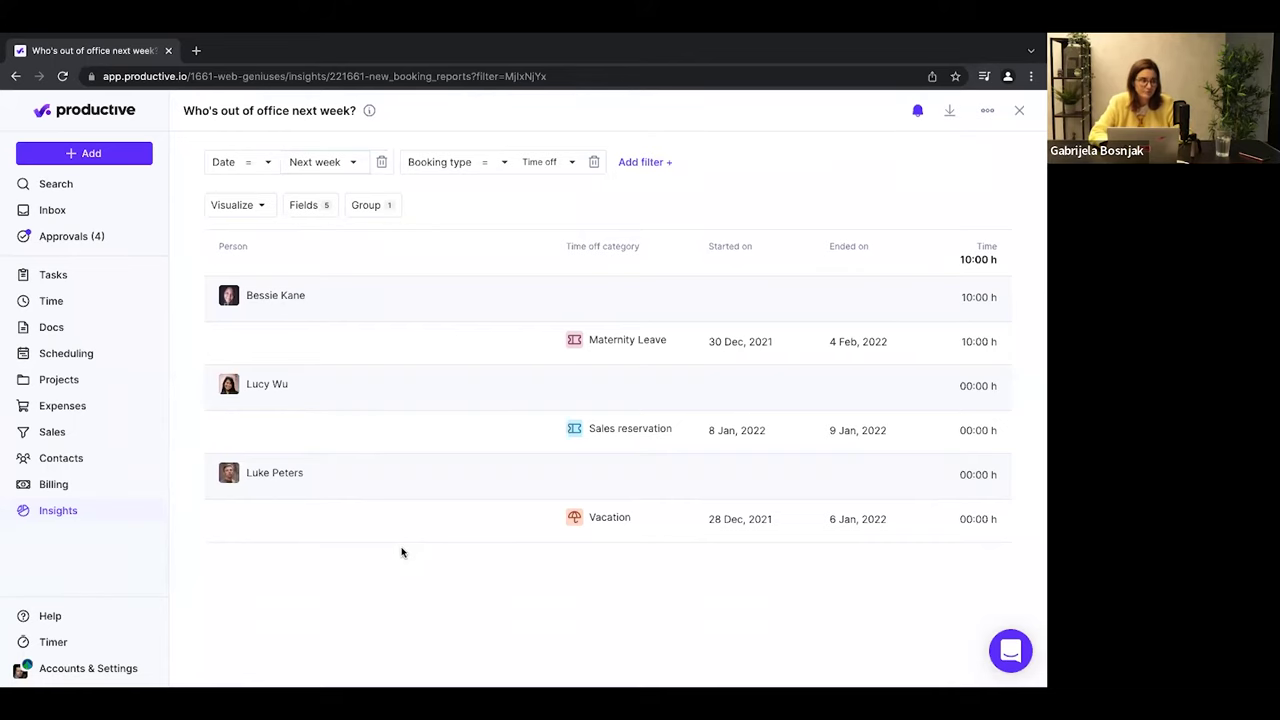
Start a new insight from scratch using Entitlements as the data source.
{"action": "left_click", "coordinate": [75, 512]}
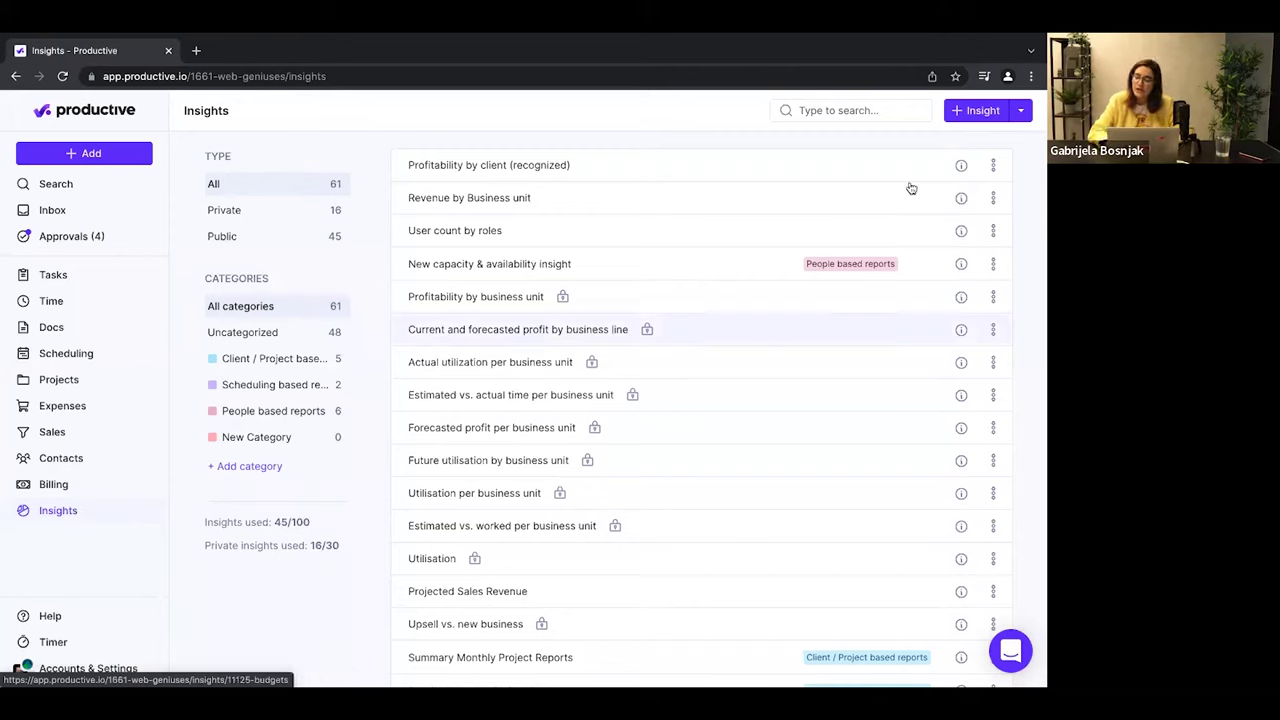
{"action": "left_click", "coordinate": [1021, 111]}
{"action": "left_click", "coordinate": [1010, 163]}
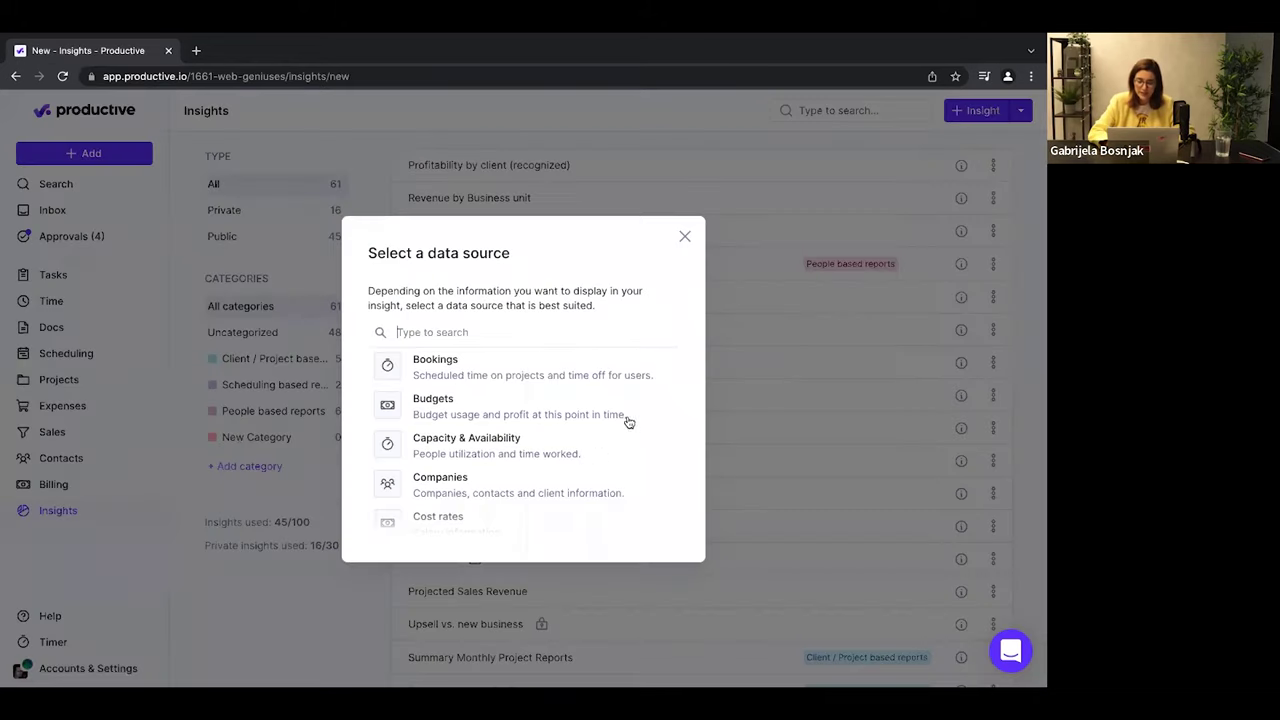
{"action": "type", "text": "ent"}
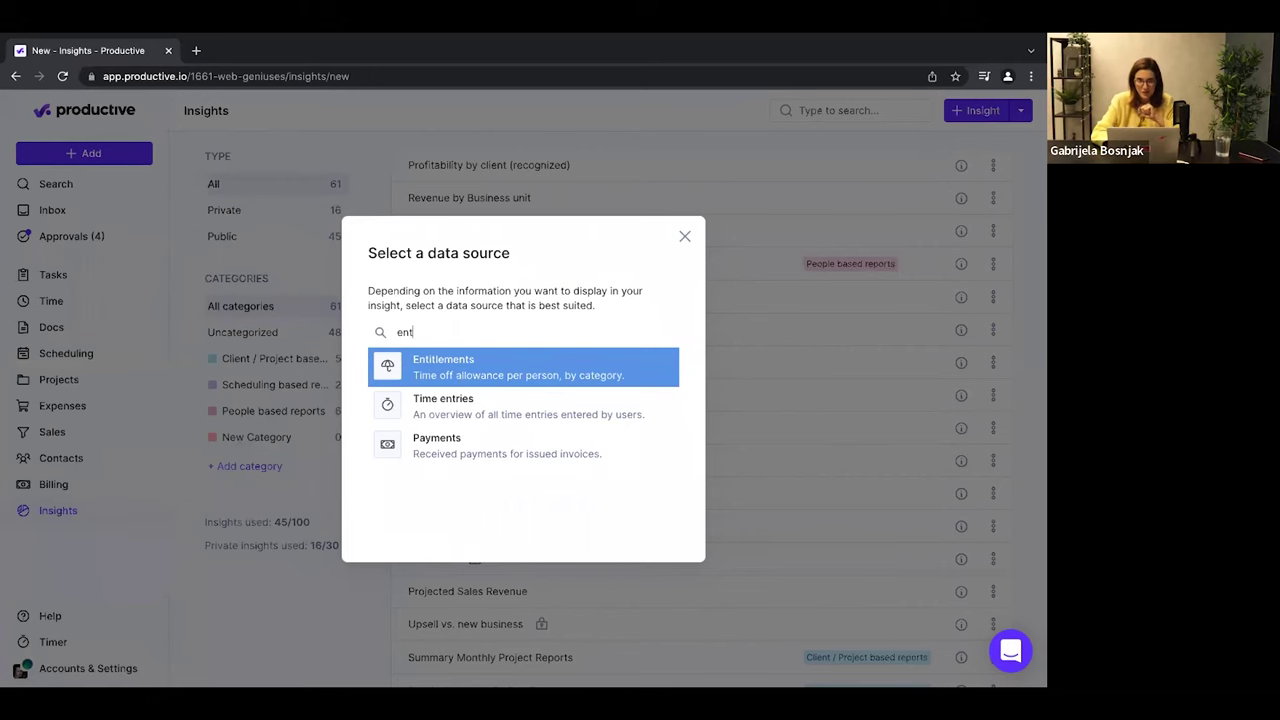
{"action": "left_click", "coordinate": [480, 373]}
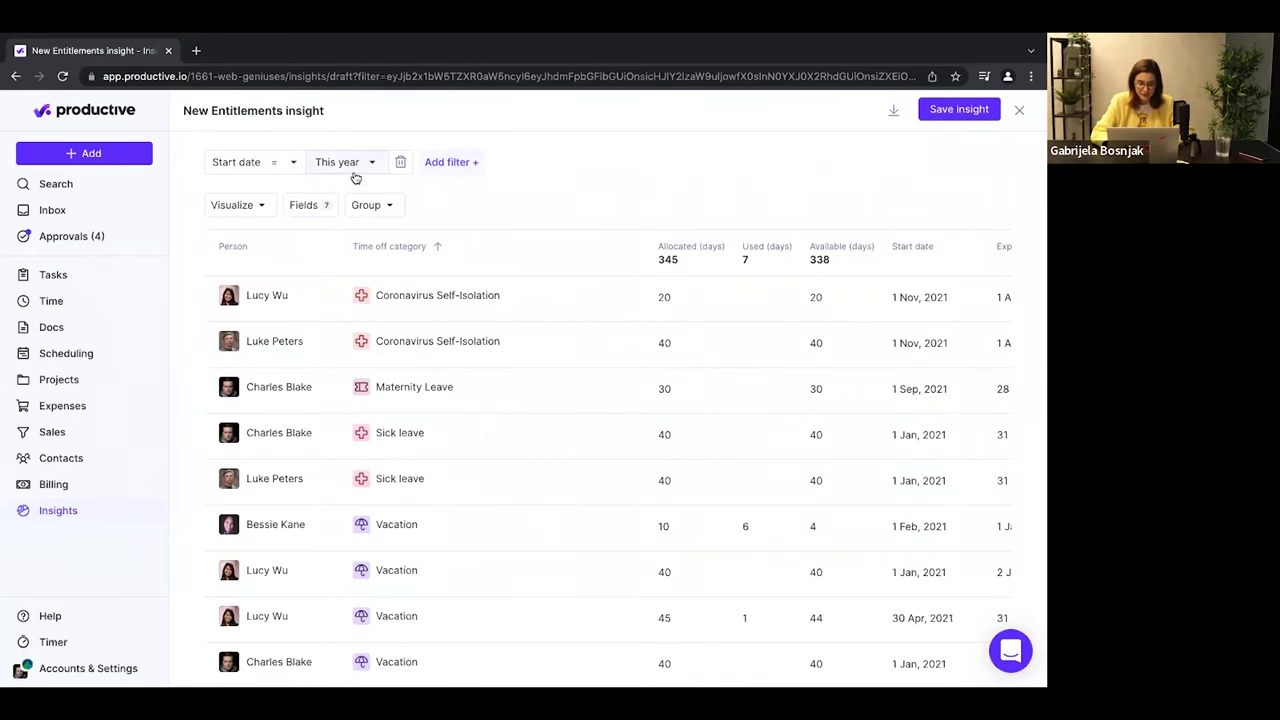
Group the entitlements by Person and by Time off category, showing only totals.
{"action": "left_click", "coordinate": [365, 205]}
{"action": "type", "text": "per"}
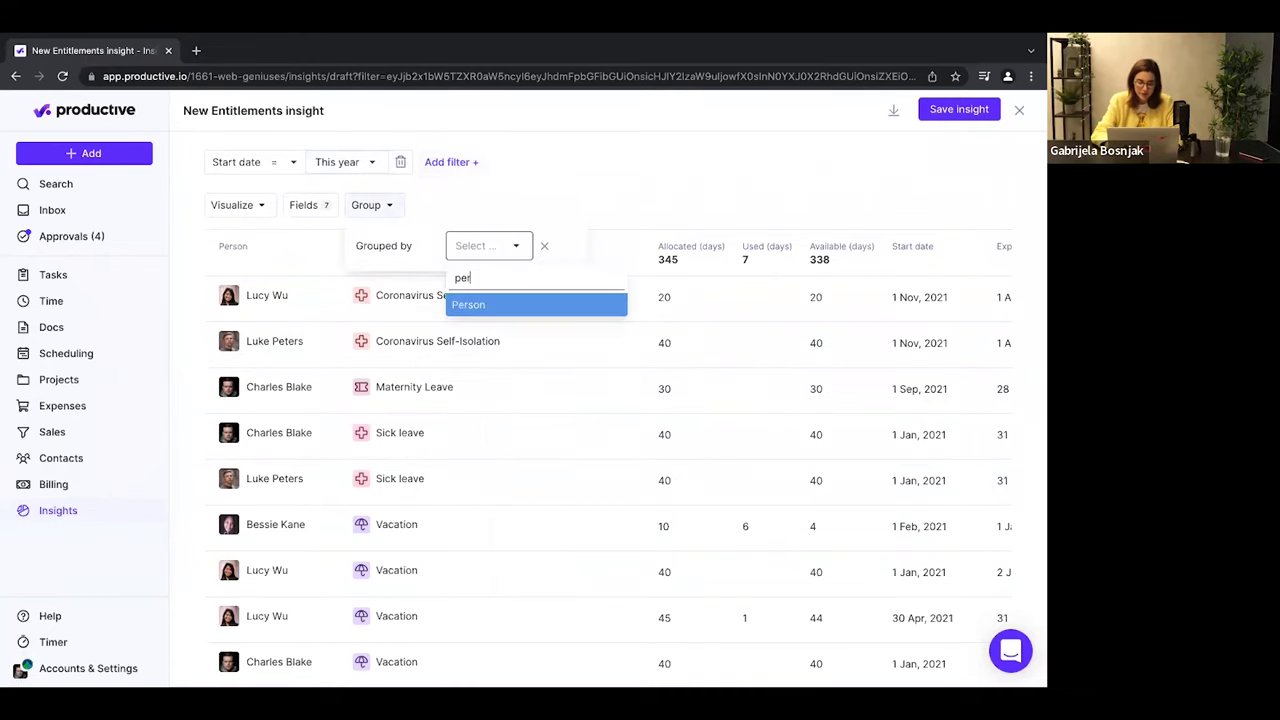
{"action": "key", "text": "Return"}
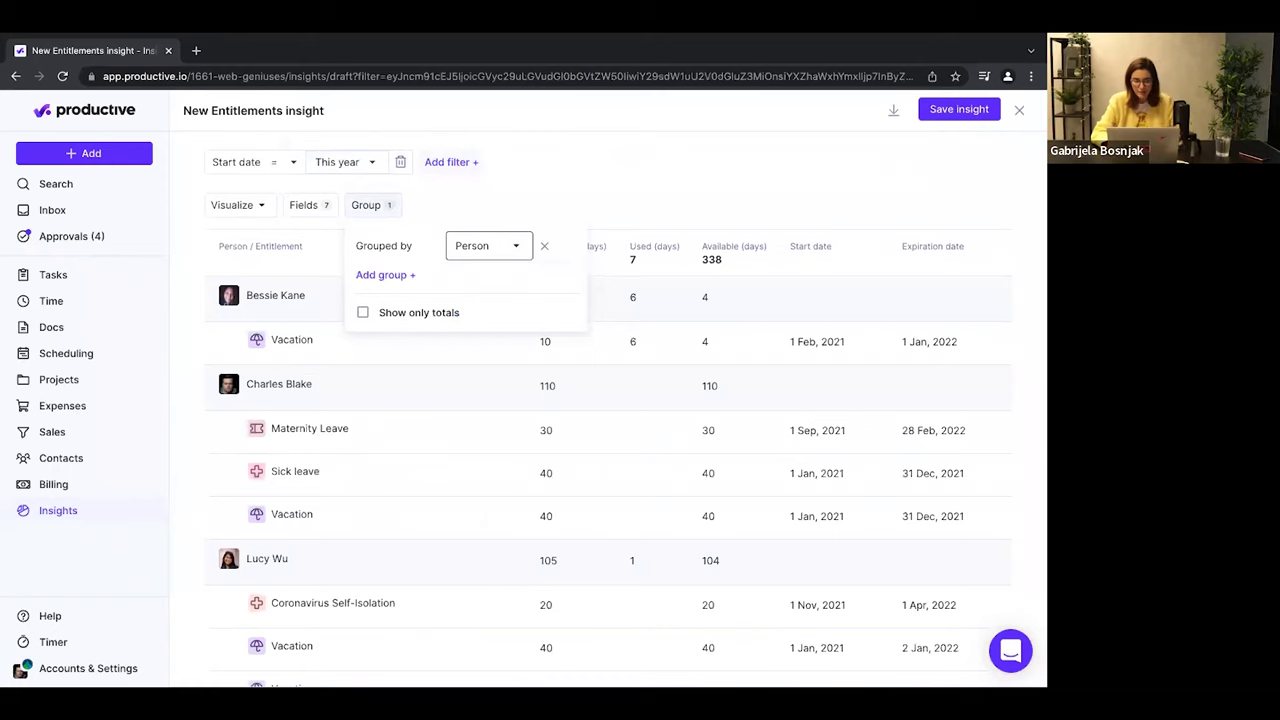
{"action": "left_click", "coordinate": [390, 276]}
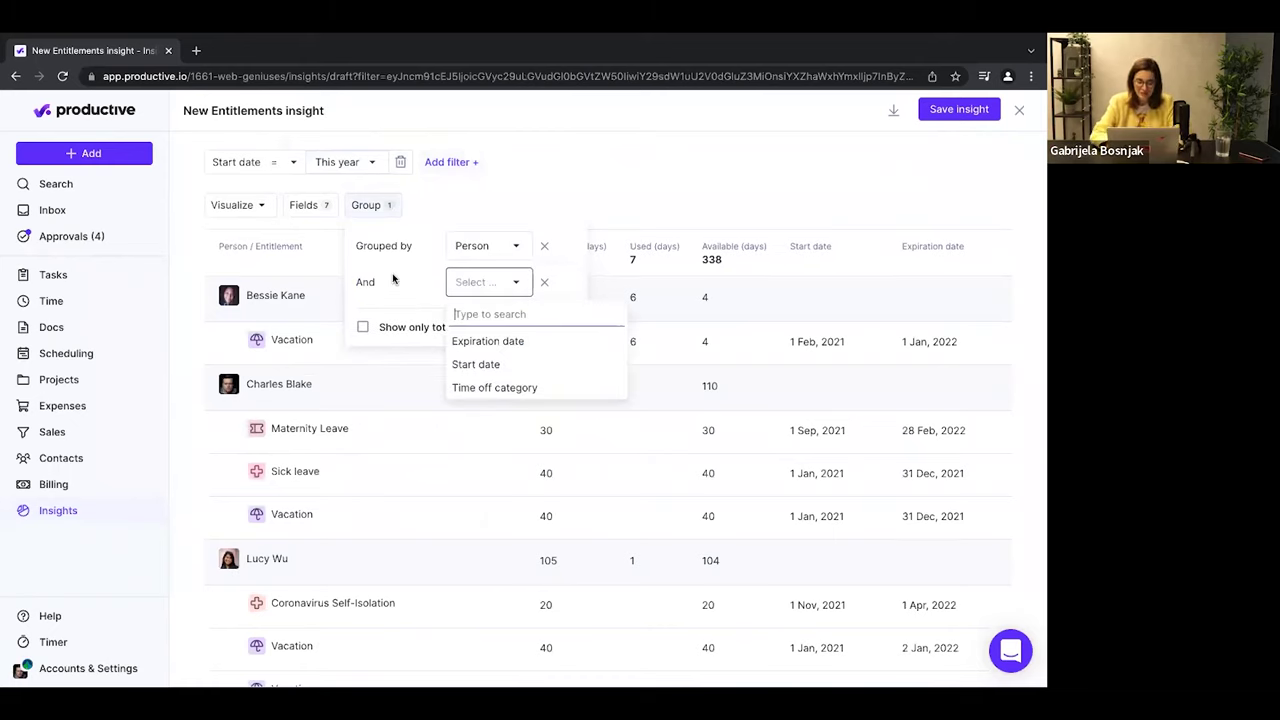
{"action": "left_click", "coordinate": [501, 389]}
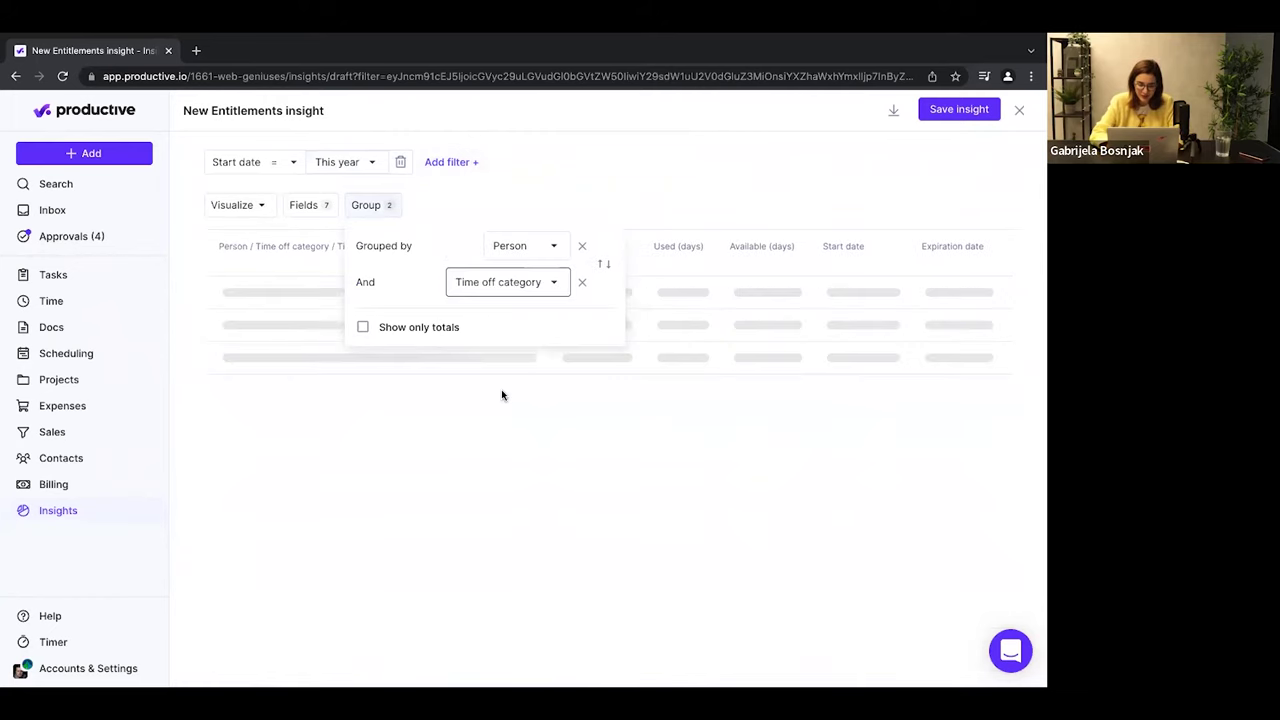
{"action": "left_click", "coordinate": [363, 328]}
{"action": "left_click", "coordinate": [567, 185]}
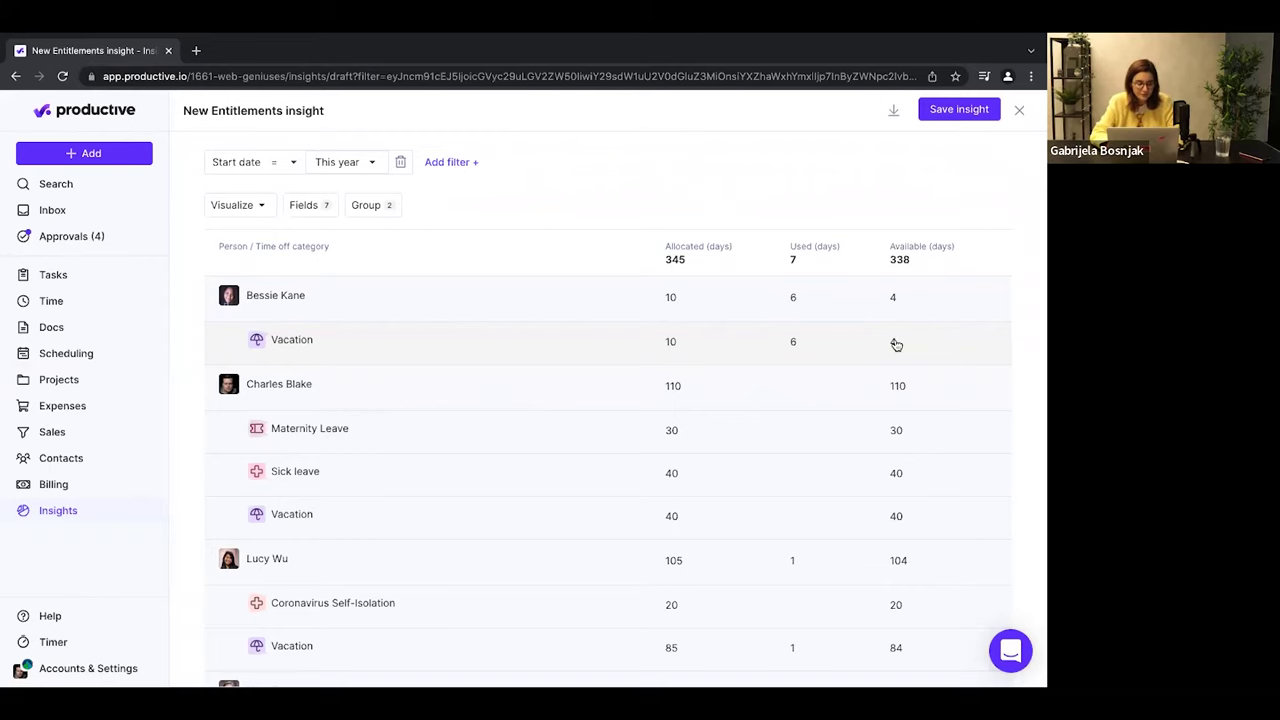
Return to the Insights overview and start a new insight from scratch with Services as the data source.
{"action": "left_click", "coordinate": [62, 518]}
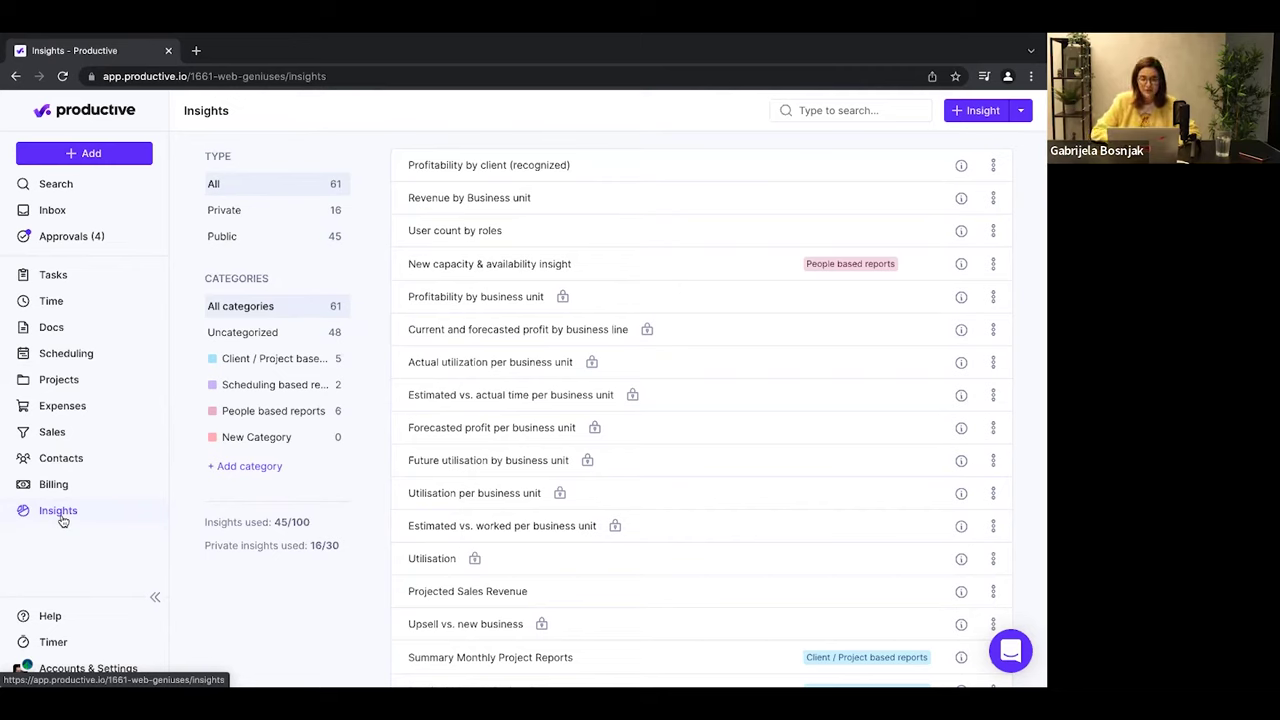
{"action": "left_click", "coordinate": [1021, 110]}
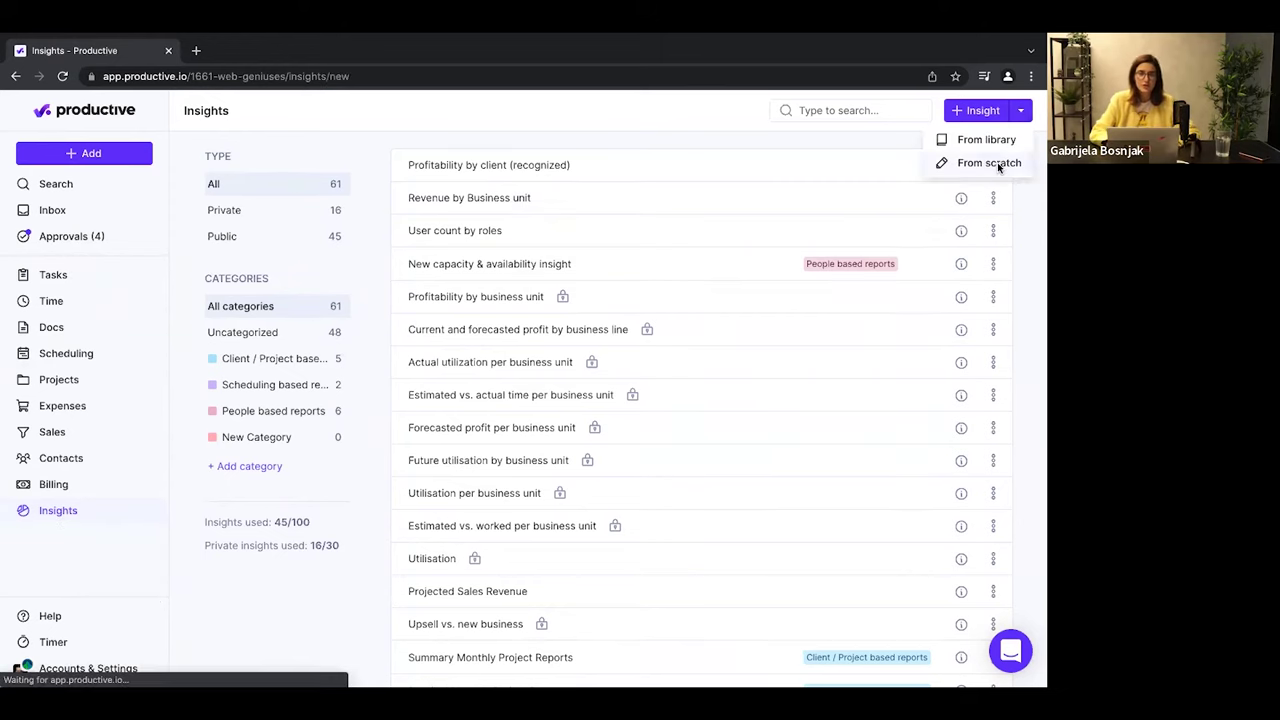
{"action": "left_click", "coordinate": [997, 165]}
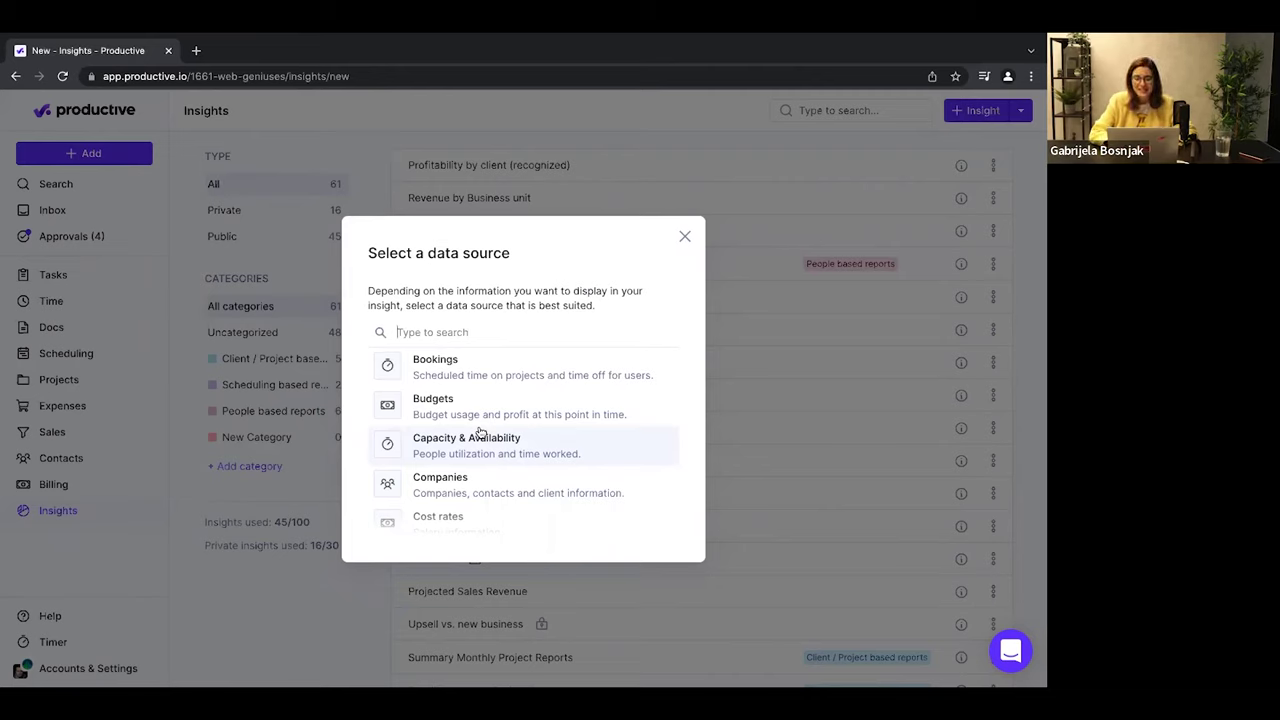
{"action": "scroll", "coordinate": [480, 432], "scroll_direction": "down", "scroll_amount": 5}
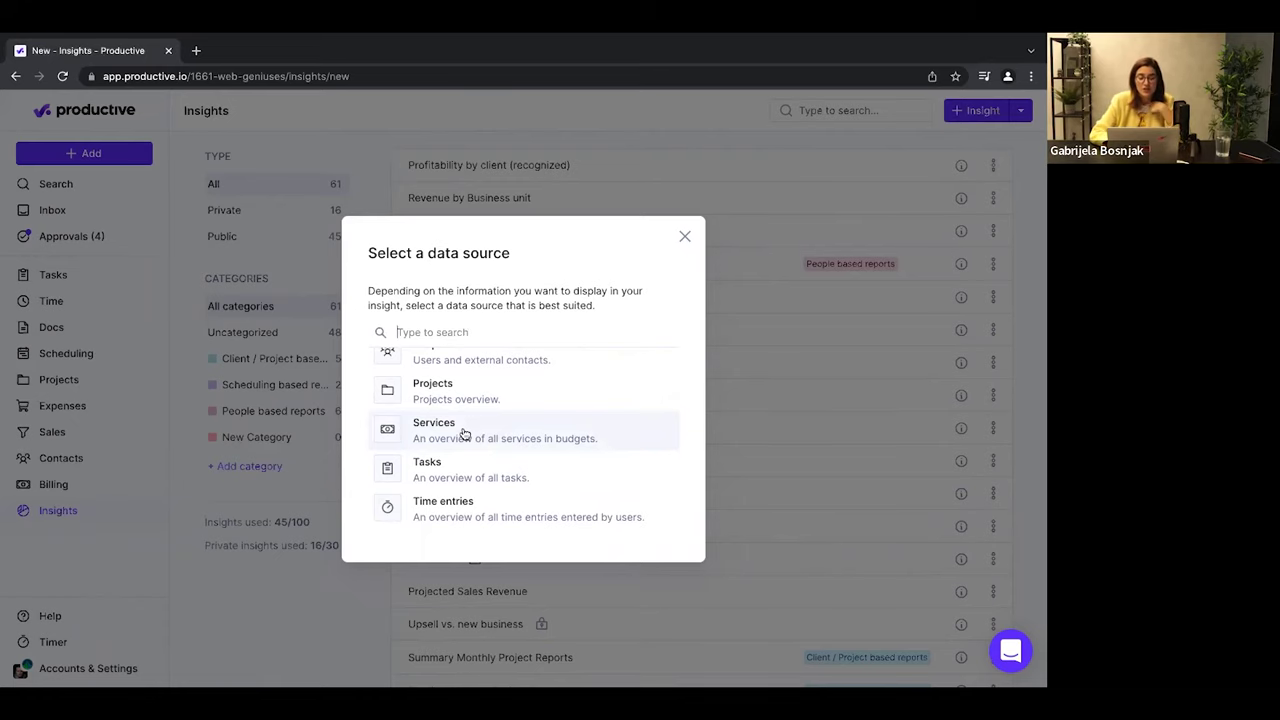
{"action": "left_click", "coordinate": [464, 434]}
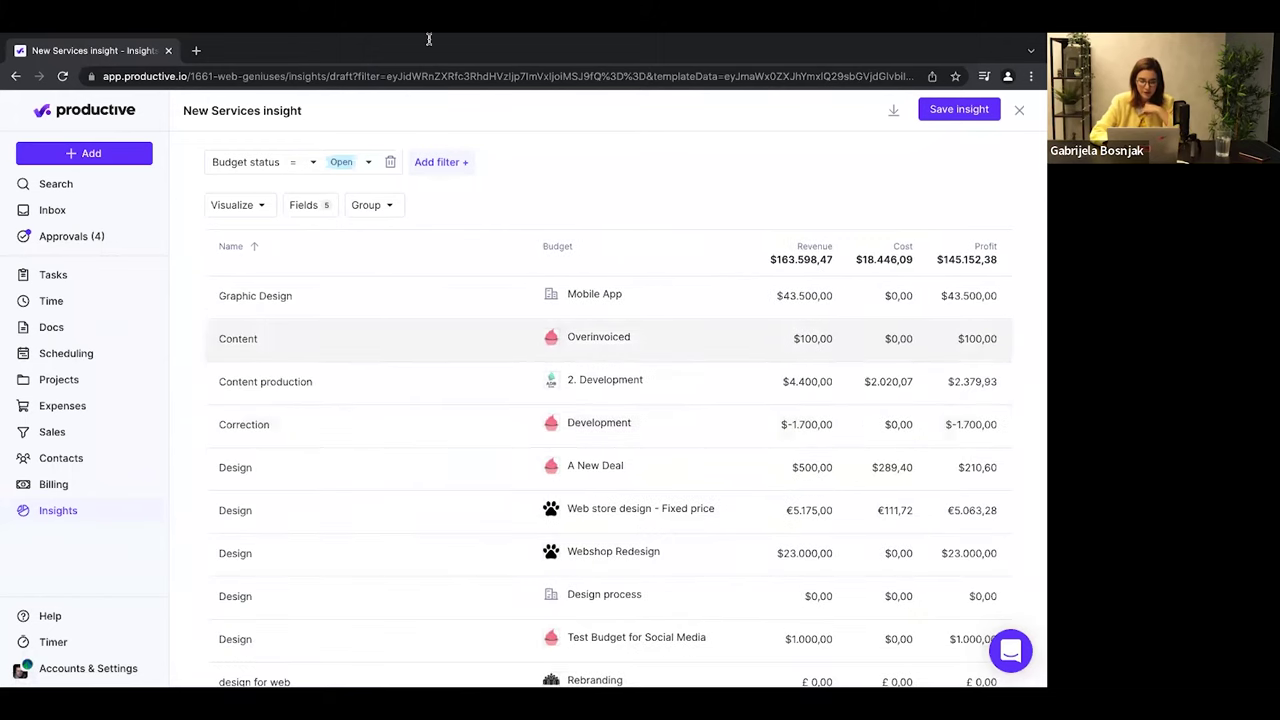
Group the services report by Budget.
{"action": "left_click", "coordinate": [371, 207]}
{"action": "type", "text": "bu"}
{"action": "key", "text": "Return"}
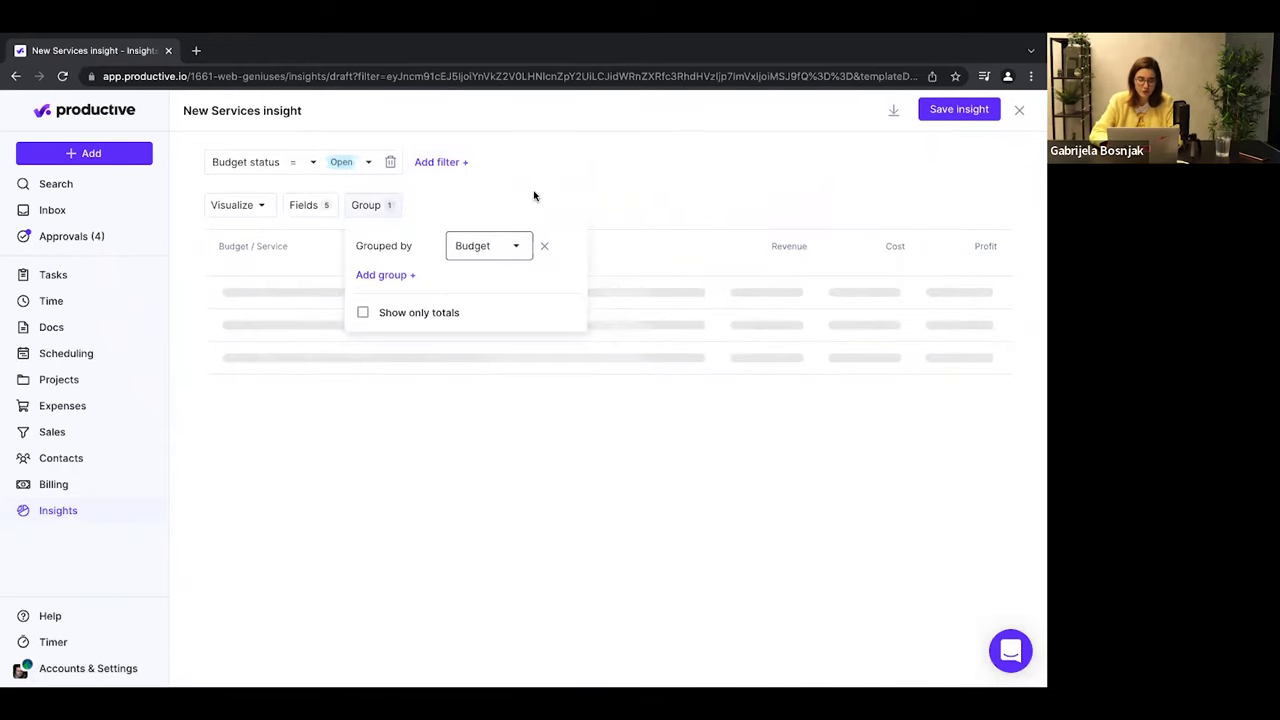
{"action": "left_click", "coordinate": [534, 196]}
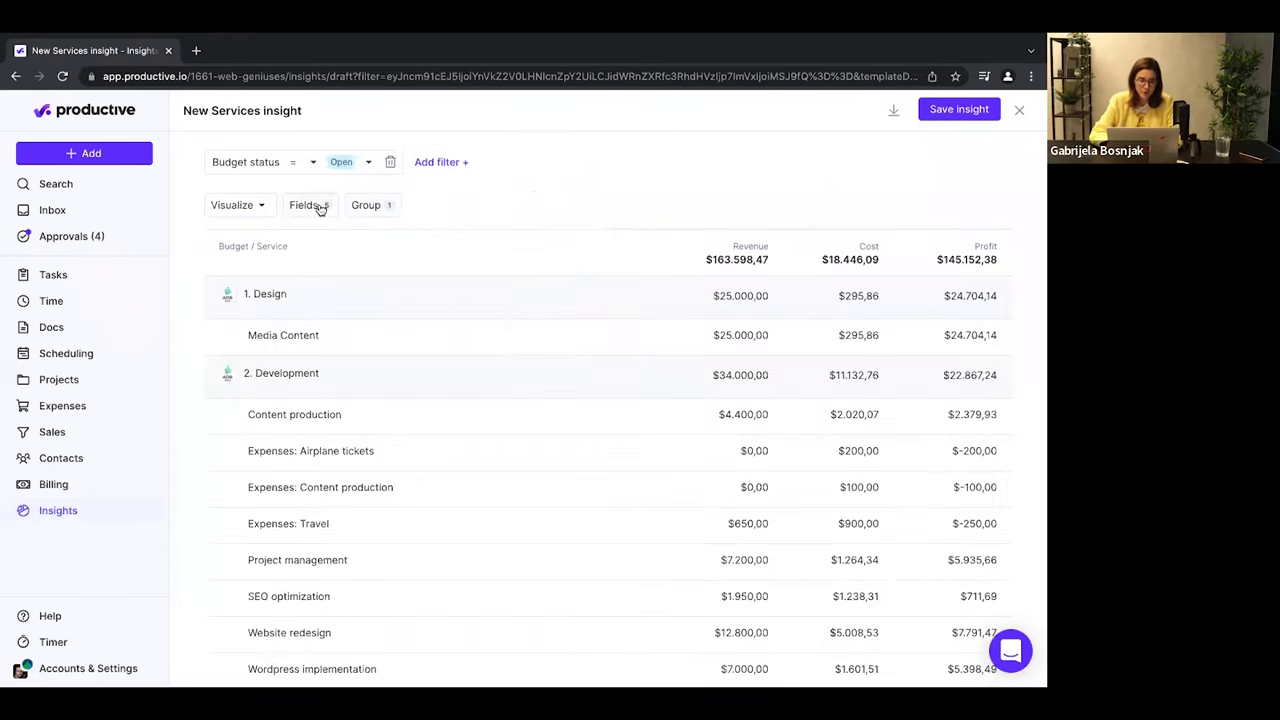
Remove the Revenue, Cost and Profit fields from the services report's visible fields.
{"action": "left_click", "coordinate": [319, 207]}
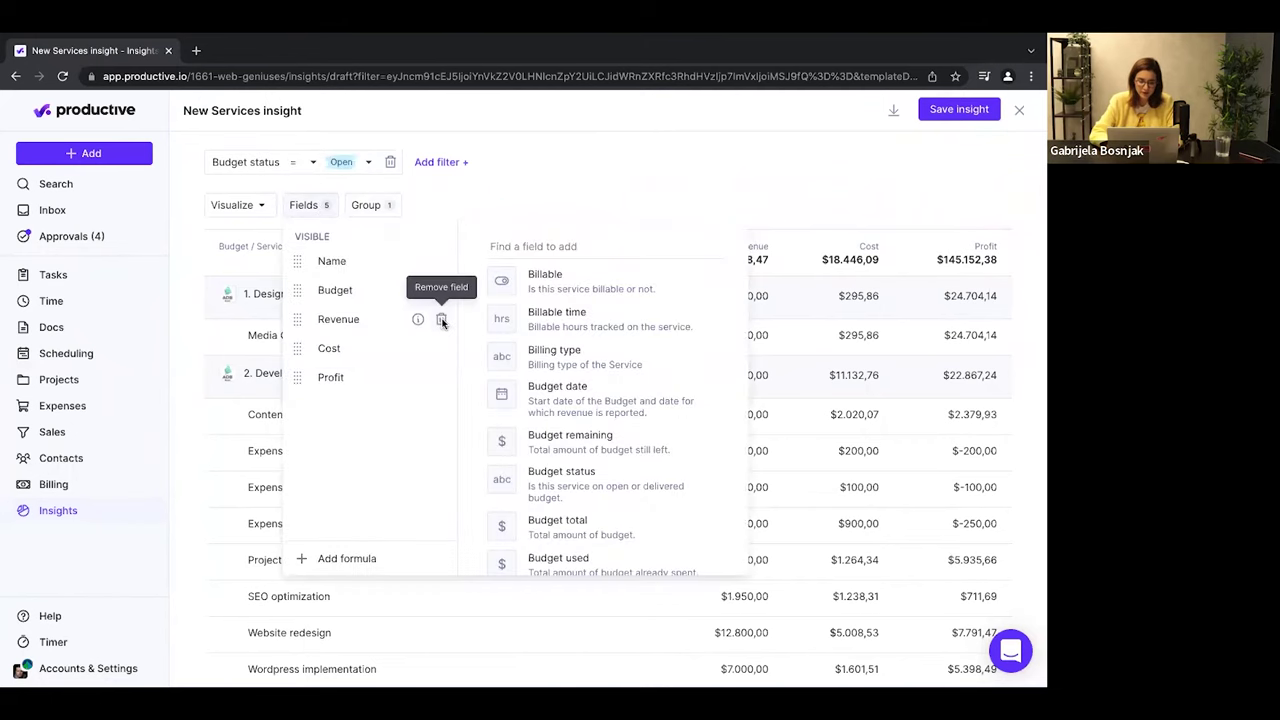
{"action": "left_click", "coordinate": [441, 319]}
{"action": "left_click", "coordinate": [441, 319]}
{"action": "left_click", "coordinate": [441, 319]}
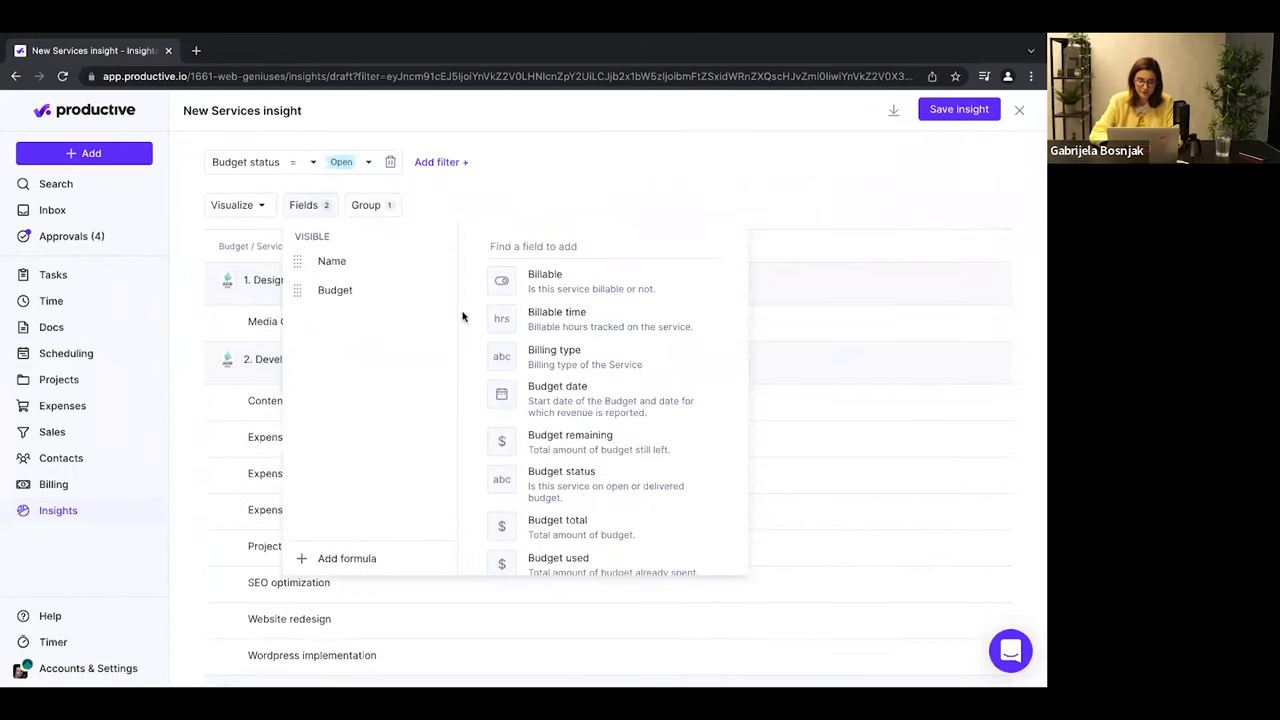
Add the Budget total, Budget remaining and Margin fields to the services report.
{"action": "left_click", "coordinate": [529, 246]}
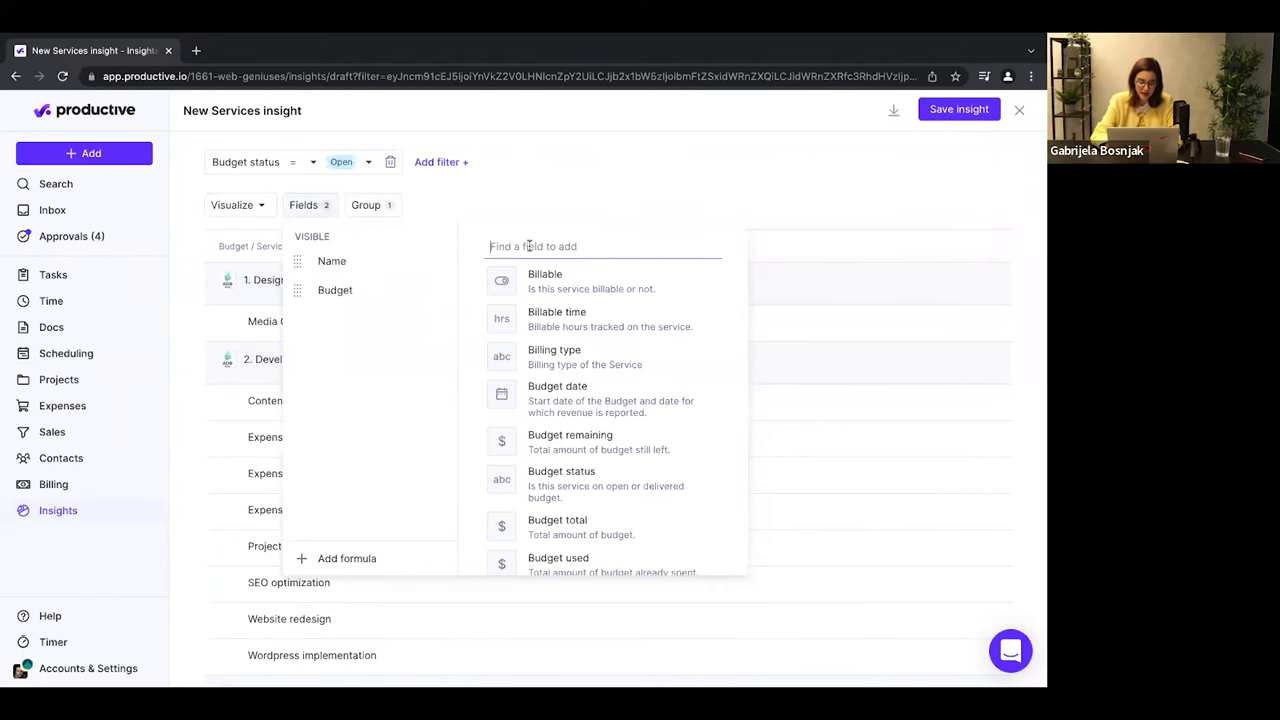
{"action": "type", "text": "bud"}
{"action": "left_click", "coordinate": [611, 414]}
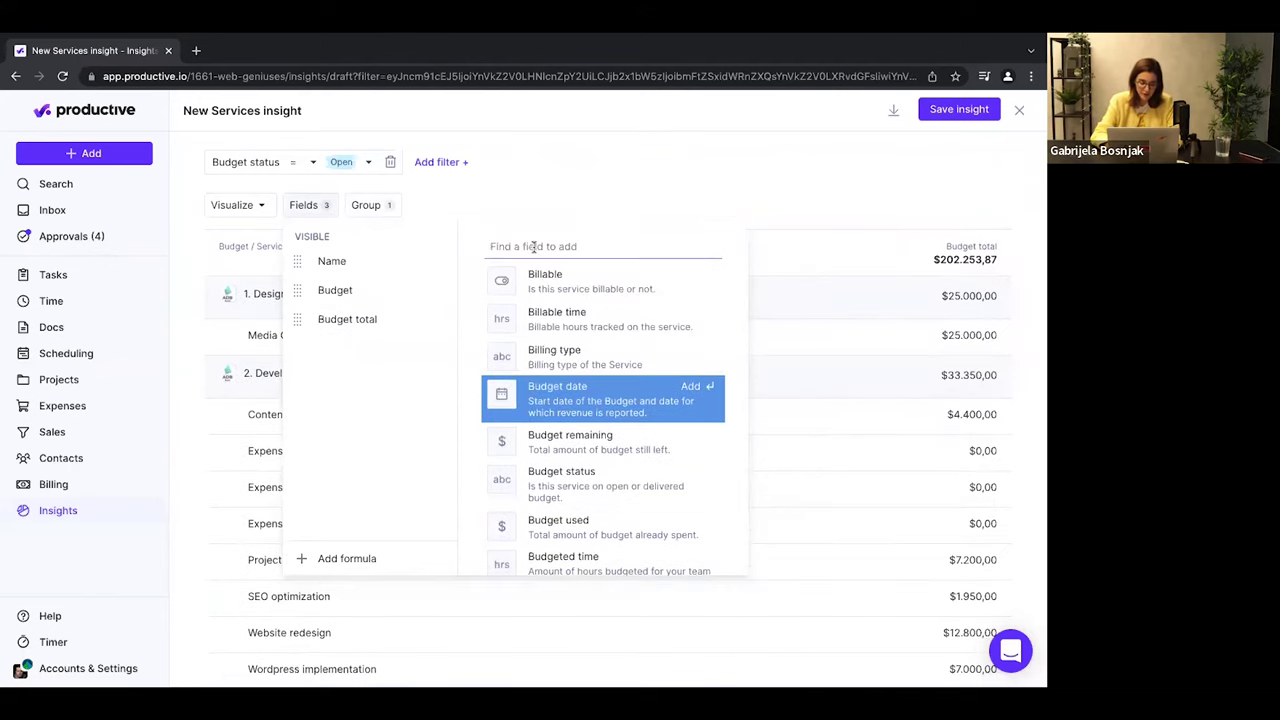
{"action": "type", "text": "rem"}
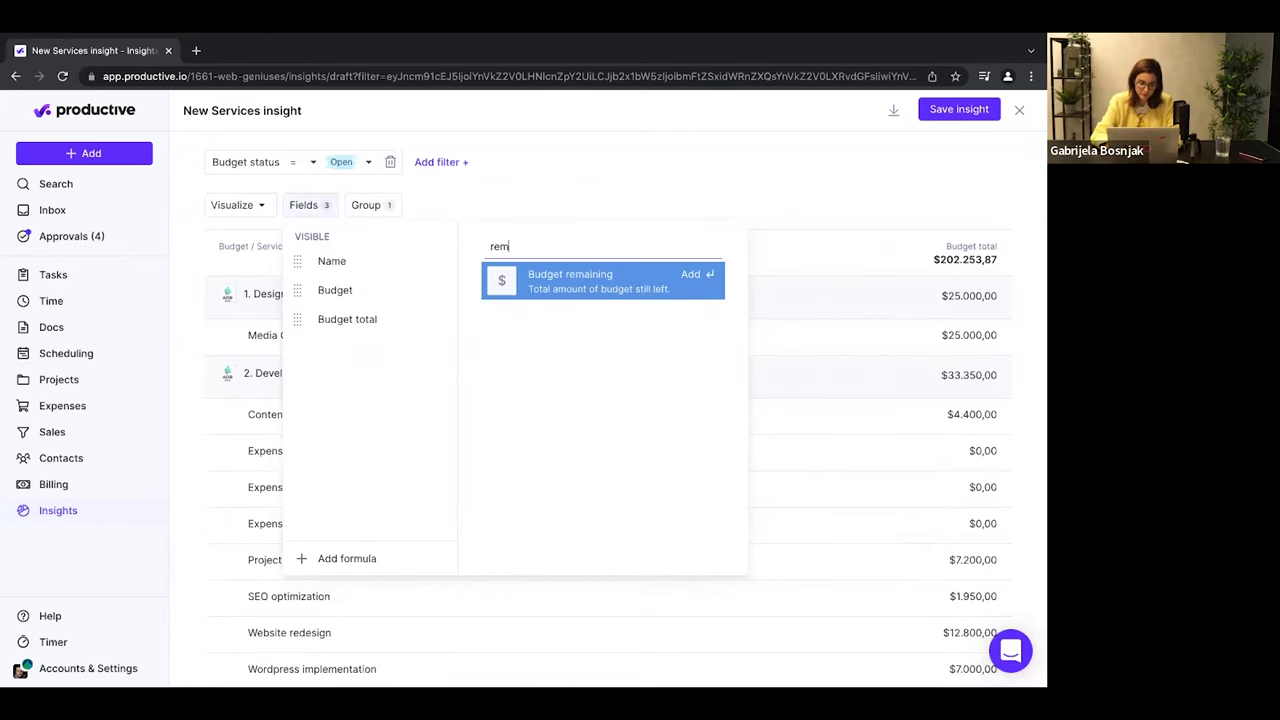
{"action": "key", "text": "Return"}
{"action": "type", "text": "marg"}
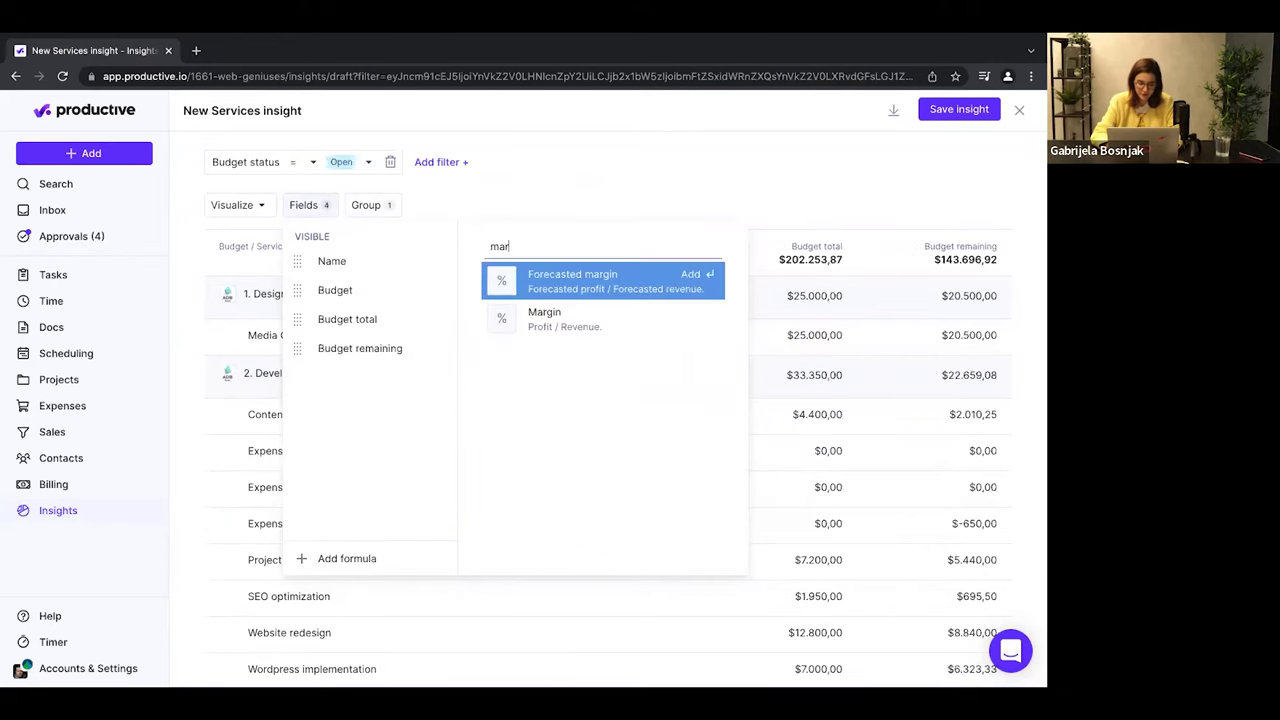
{"action": "left_click", "coordinate": [565, 318]}
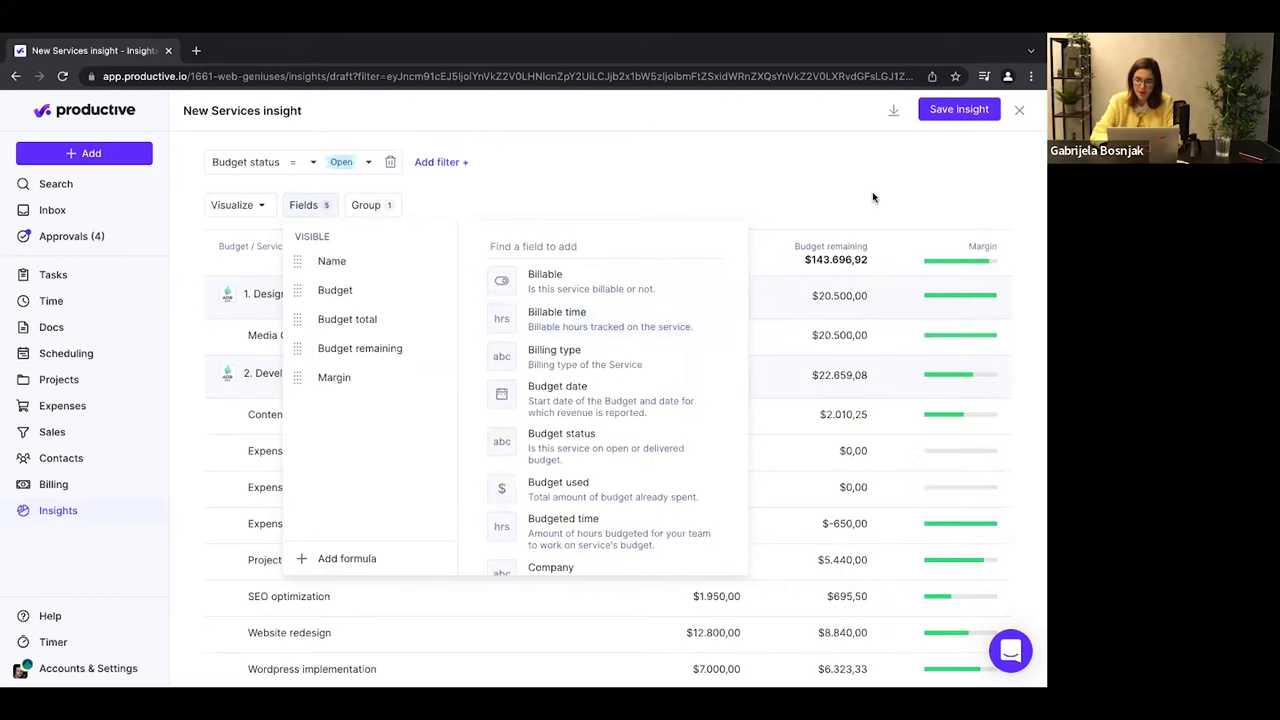
{"action": "left_click", "coordinate": [872, 191]}
Change the Margin column's formatting to display as Number.
{"action": "left_click", "coordinate": [971, 258]}
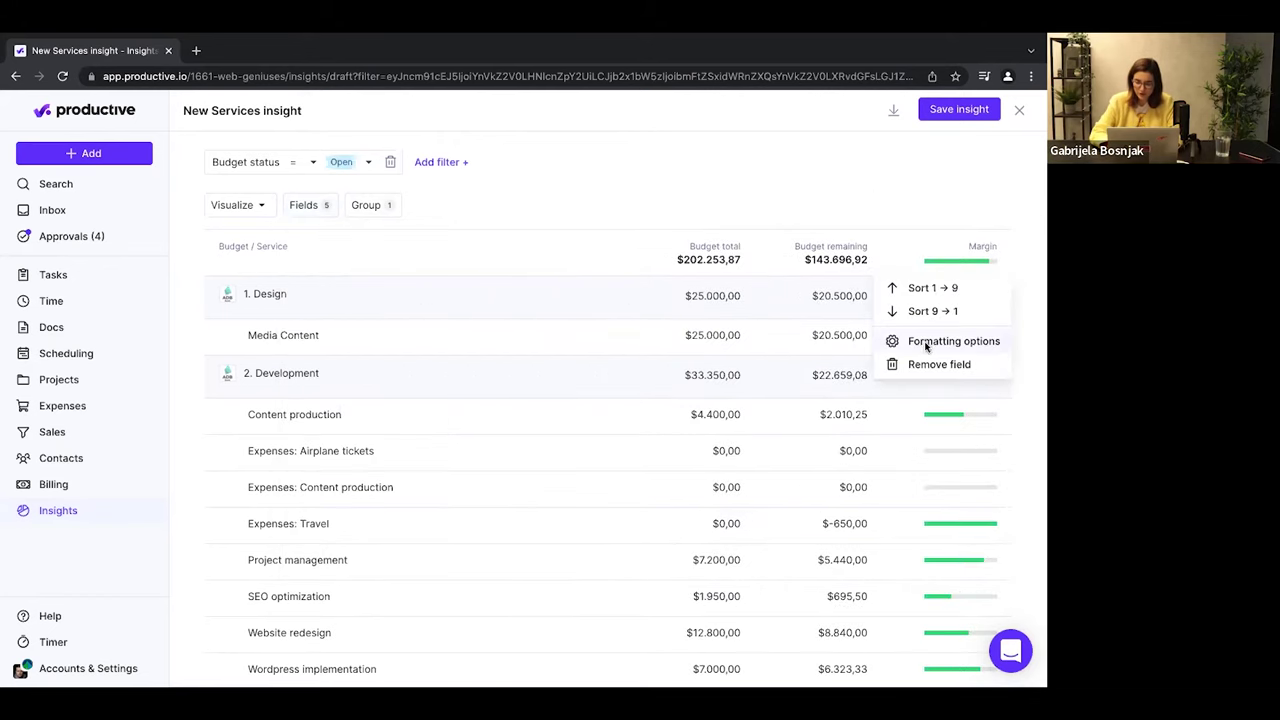
{"action": "left_click", "coordinate": [928, 343]}
{"action": "left_click", "coordinate": [912, 318]}
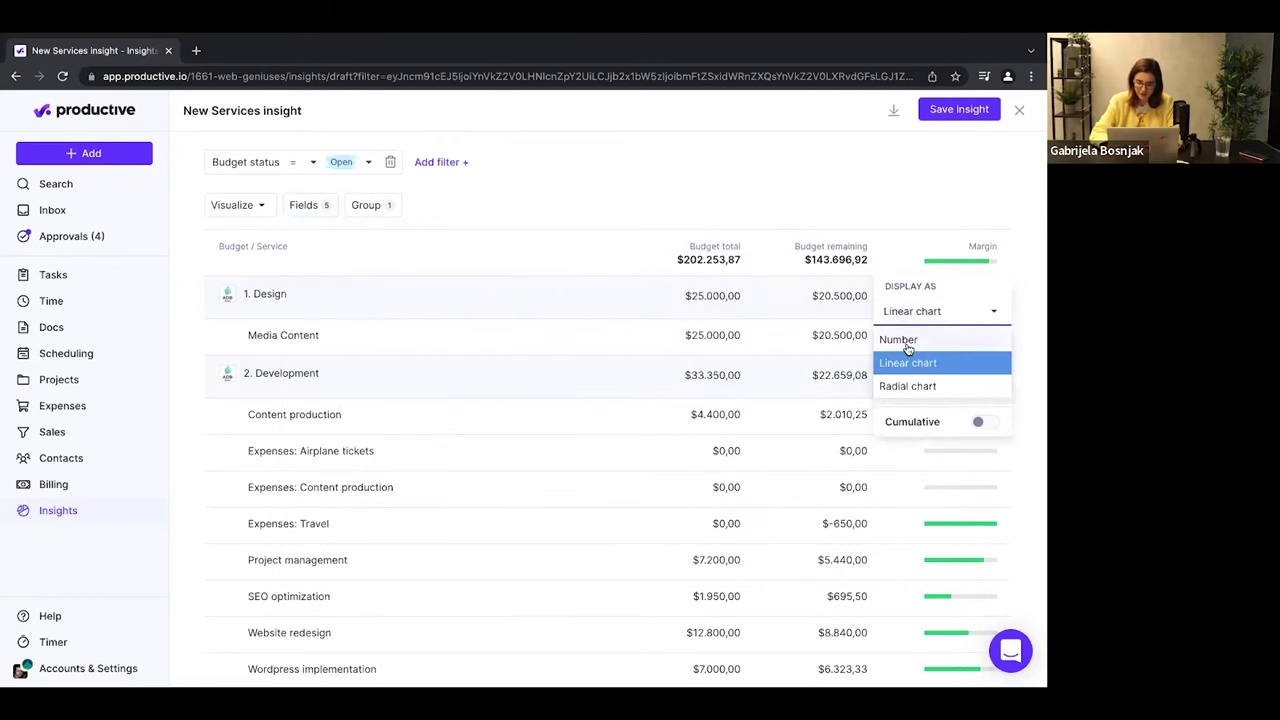
{"action": "left_click", "coordinate": [906, 340]}
{"action": "left_click", "coordinate": [824, 183]}
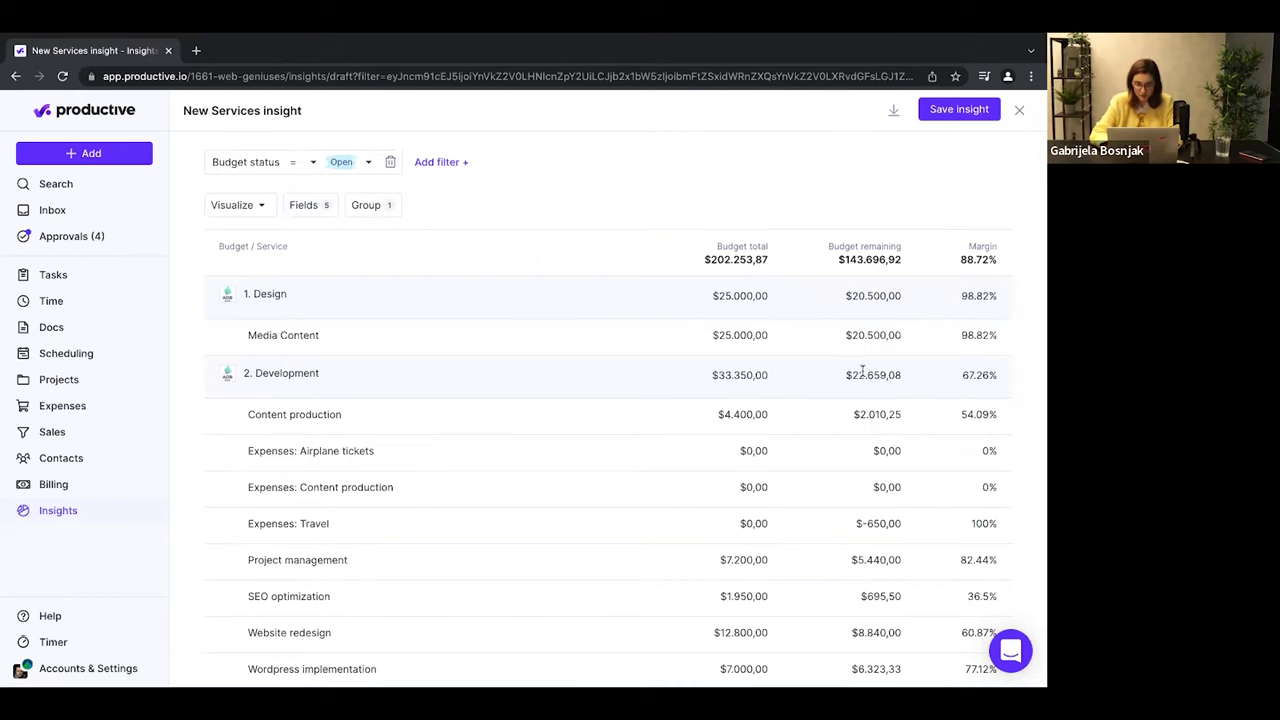
Examine the total, remaining budget and margin of each budget and its services in the report.
{"action": "scroll", "coordinate": [862, 371], "scroll_direction": "down", "scroll_amount": 1}
{"action": "scroll", "coordinate": [862, 371], "scroll_direction": "up", "scroll_amount": 1}
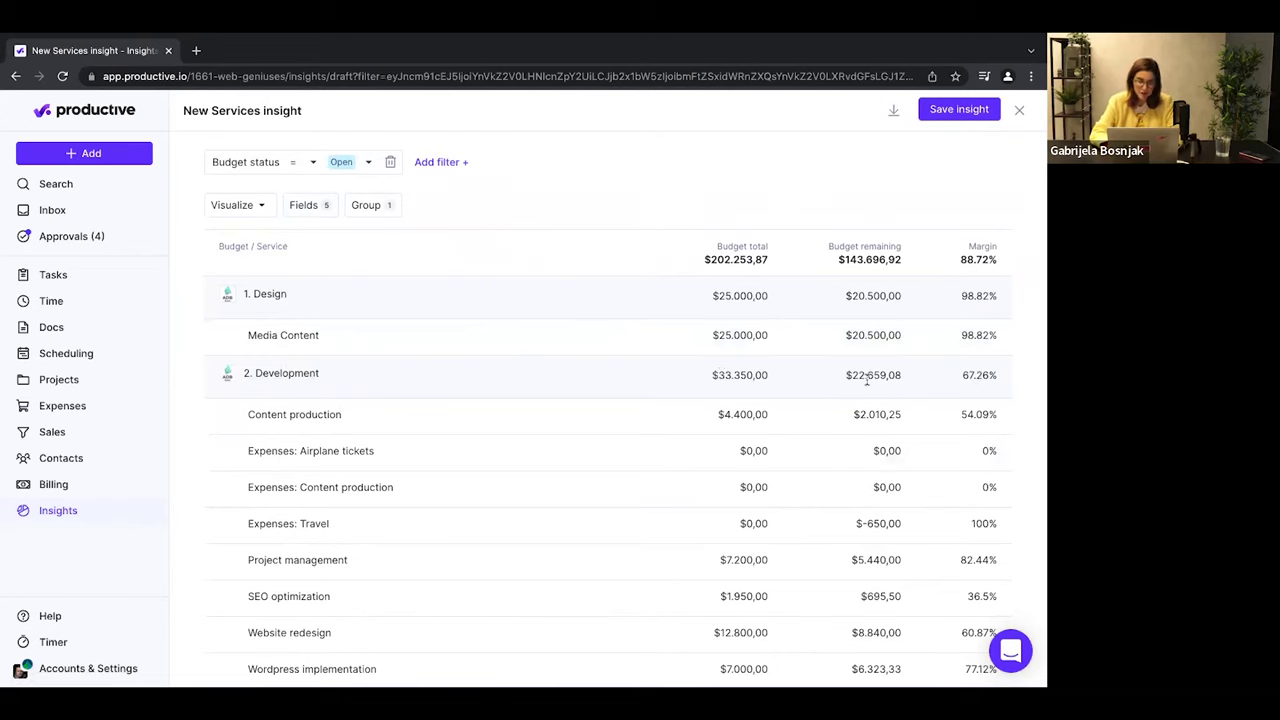
{"action": "mouse_move", "coordinate": [987, 377]}
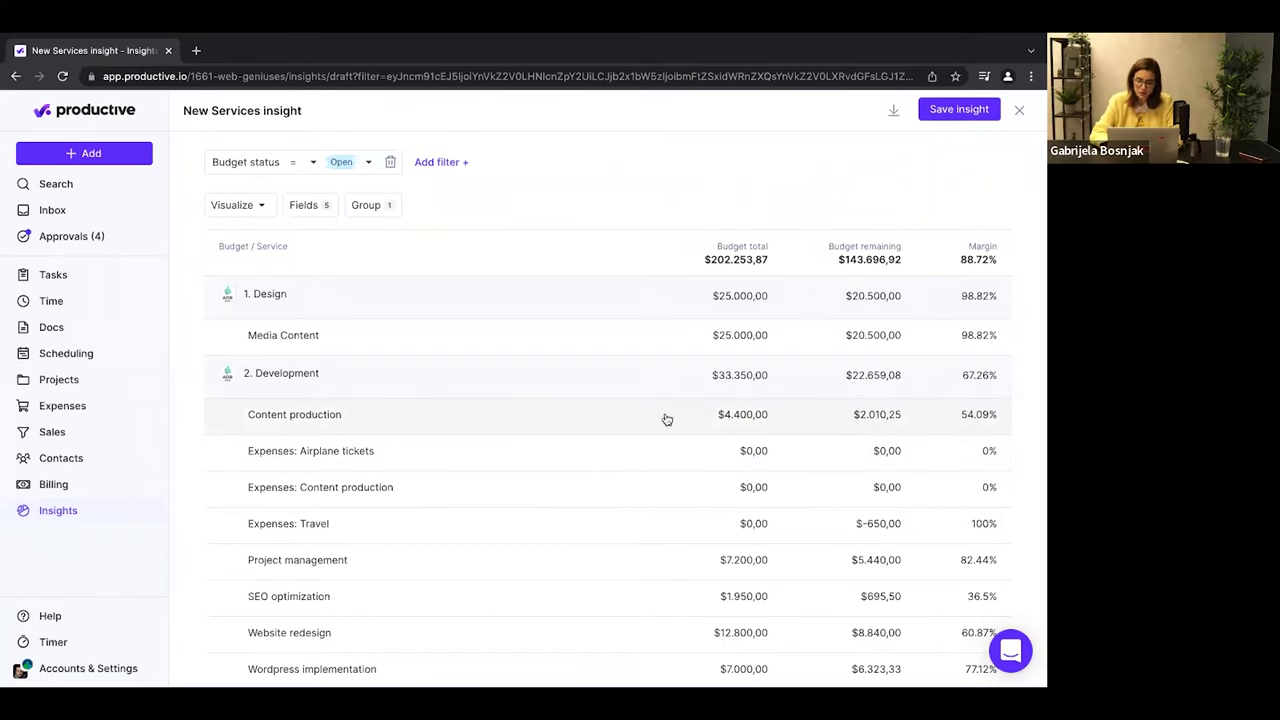
{"action": "mouse_move", "coordinate": [990, 416]}
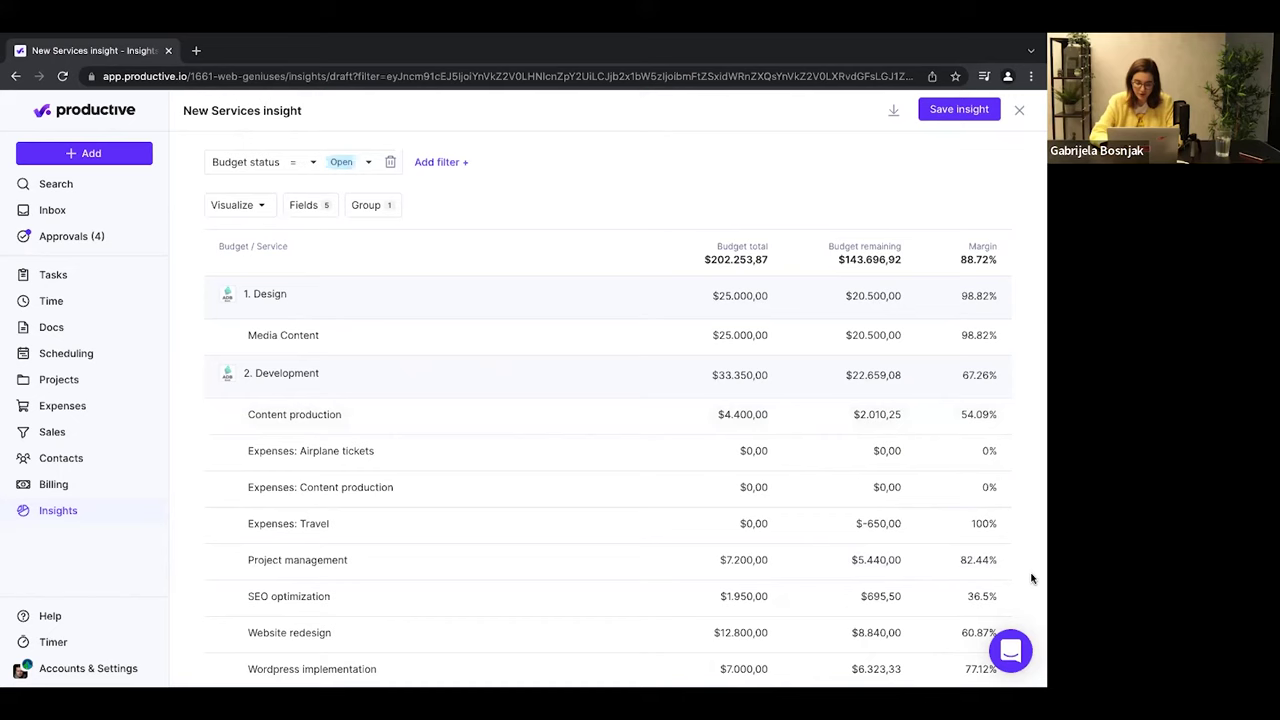
{"action": "scroll", "coordinate": [1032, 578], "scroll_direction": "down", "scroll_amount": 1}
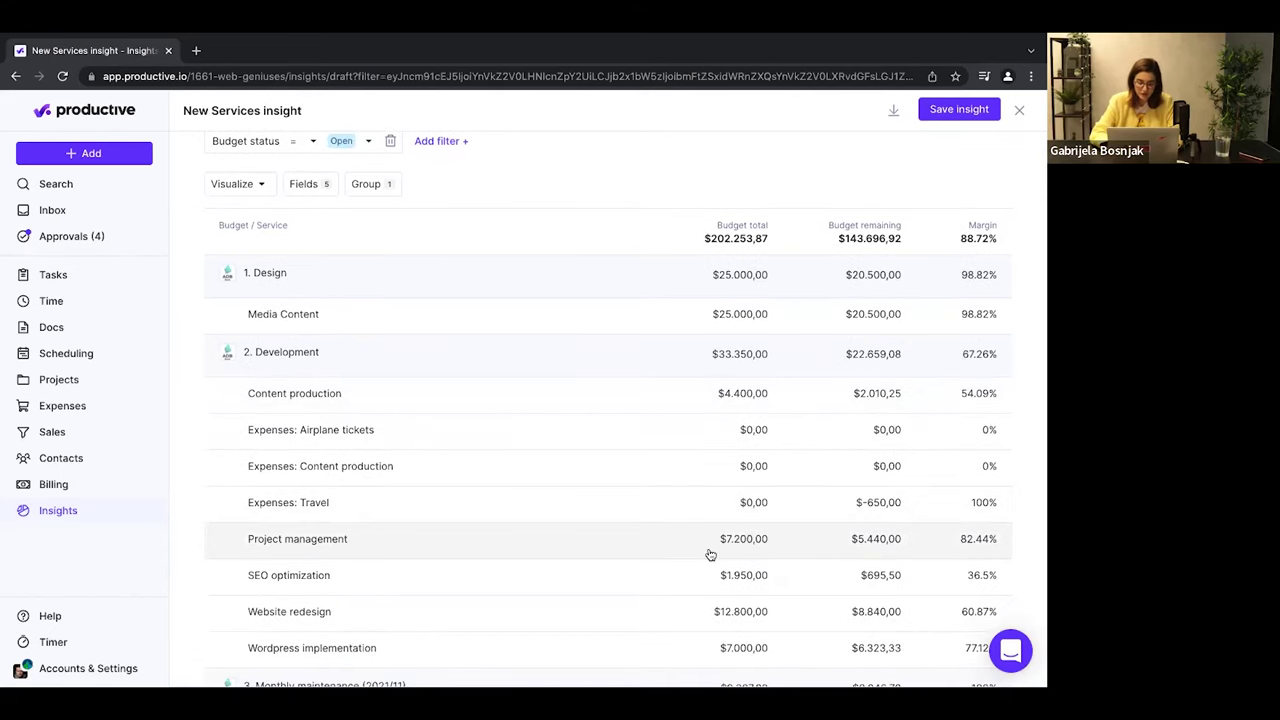
{"action": "scroll", "coordinate": [720, 556], "scroll_direction": "up", "scroll_amount": 1}
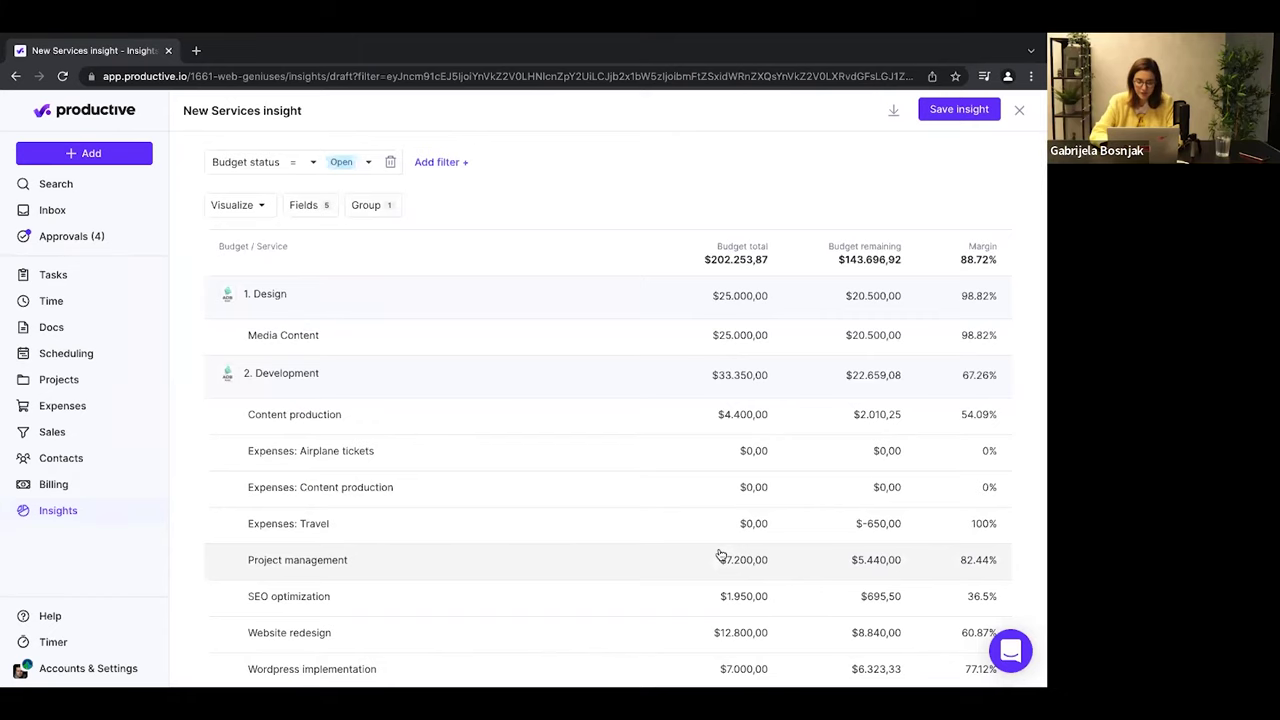
{"action": "scroll", "coordinate": [720, 555], "scroll_direction": "down", "scroll_amount": 4}
{"action": "scroll", "coordinate": [720, 555], "scroll_direction": "up", "scroll_amount": 1}
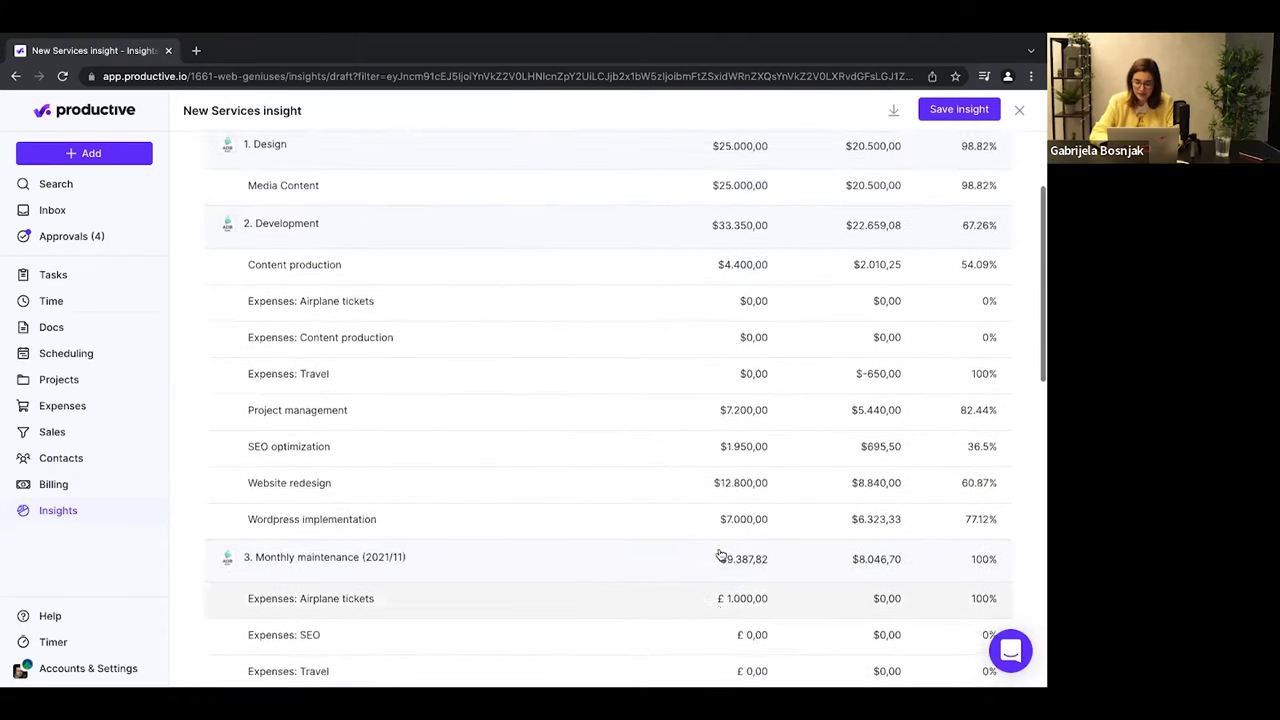
{"action": "scroll", "coordinate": [720, 555], "scroll_direction": "up", "scroll_amount": 3}
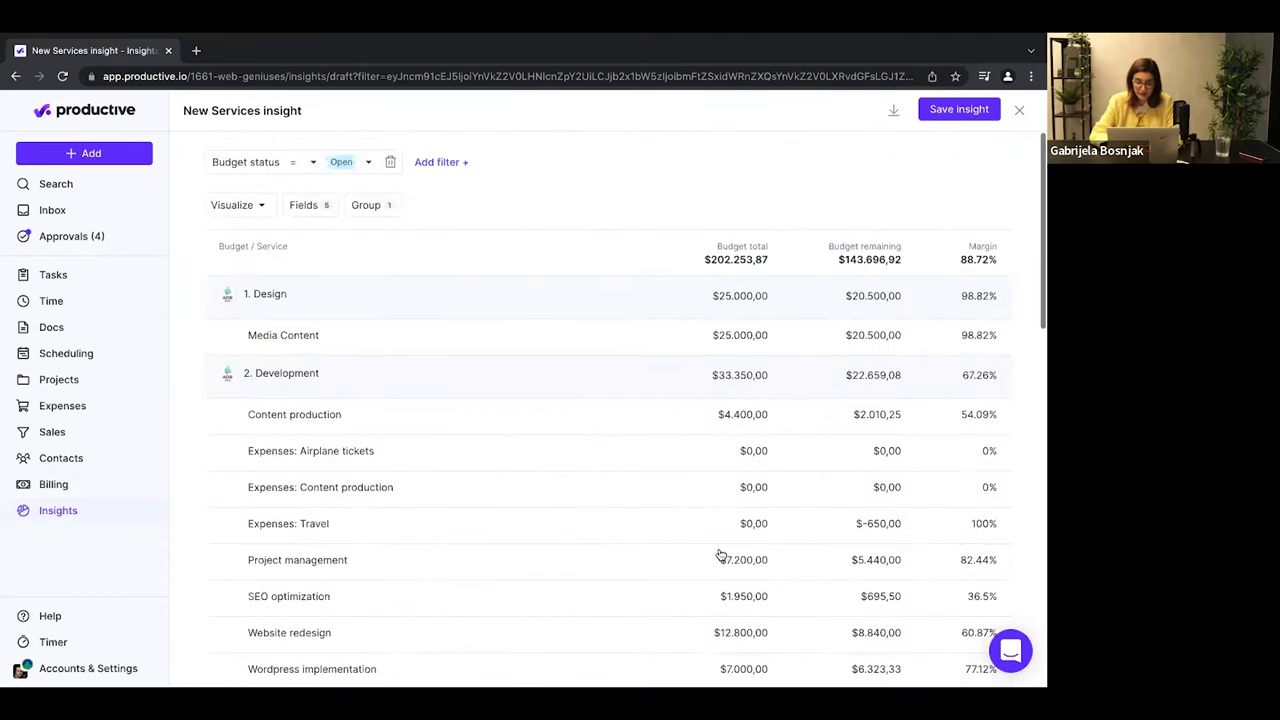
Search the fields available for the services report for time and budget fields.
{"action": "left_click", "coordinate": [326, 208]}
{"action": "scroll", "coordinate": [560, 432], "scroll_direction": "down", "scroll_amount": 3}
{"action": "scroll", "coordinate": [566, 436], "scroll_direction": "down", "scroll_amount": 2}
{"action": "type", "text": "time"}
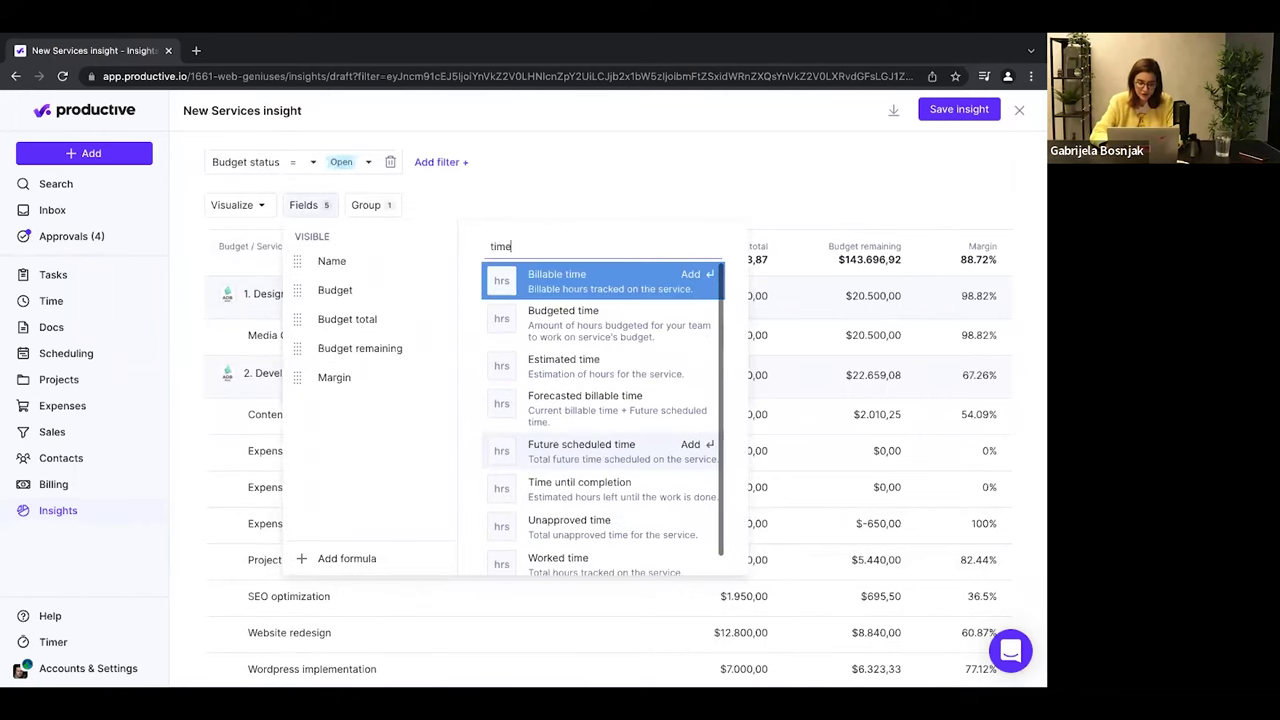
{"action": "scroll", "coordinate": [611, 414], "scroll_direction": "down", "scroll_amount": 1}
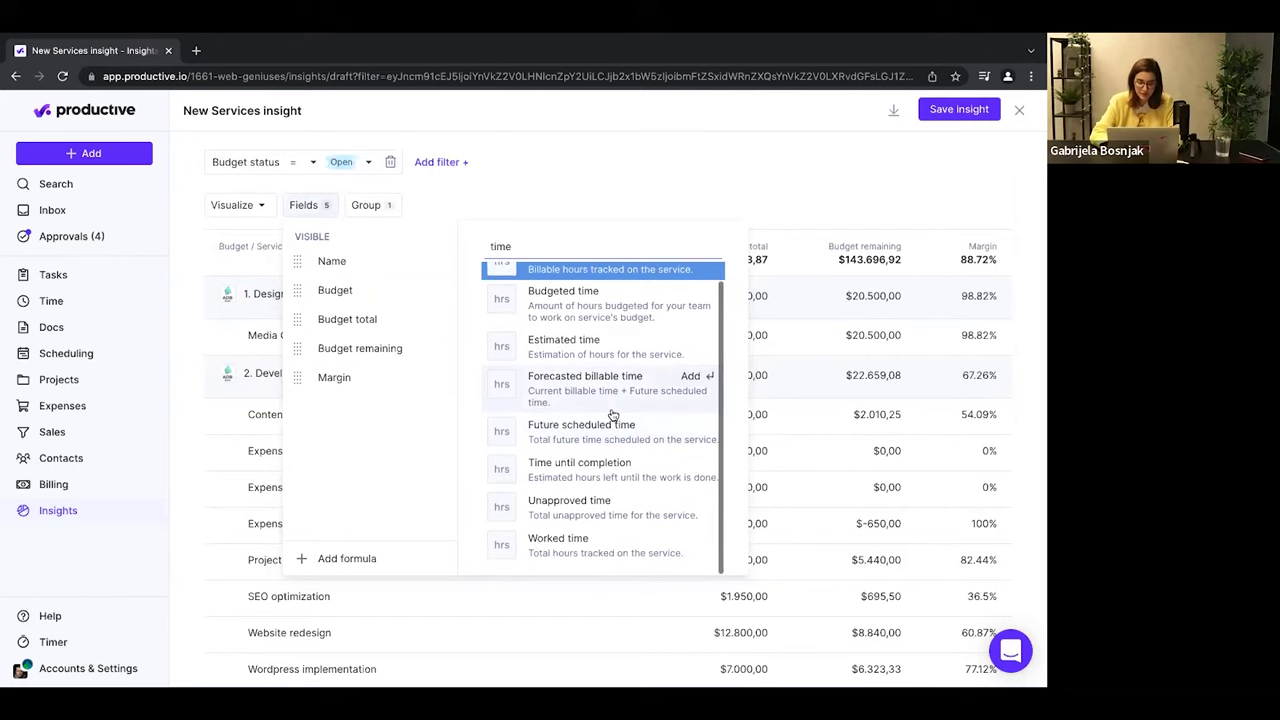
{"action": "scroll", "coordinate": [612, 414], "scroll_direction": "up", "scroll_amount": 1}
{"action": "double_click", "coordinate": [534, 246]}
{"action": "key", "text": "BackSpace"}
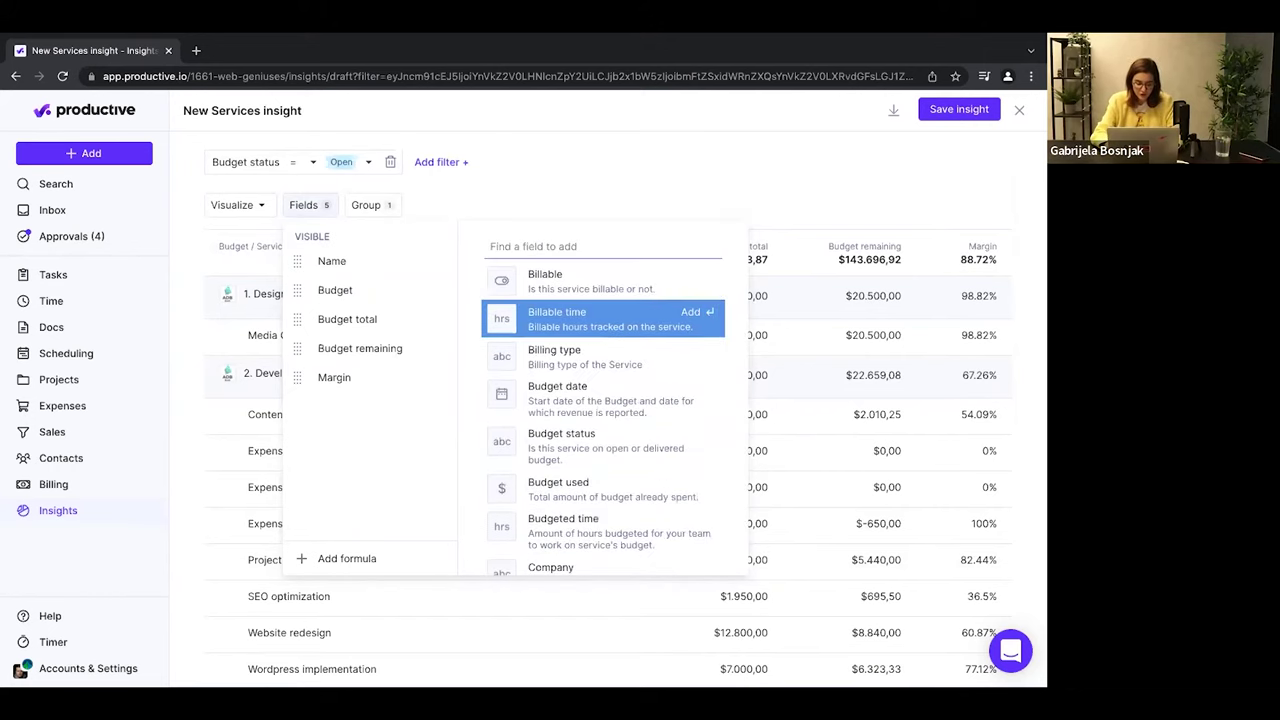
{"action": "type", "text": "budget"}
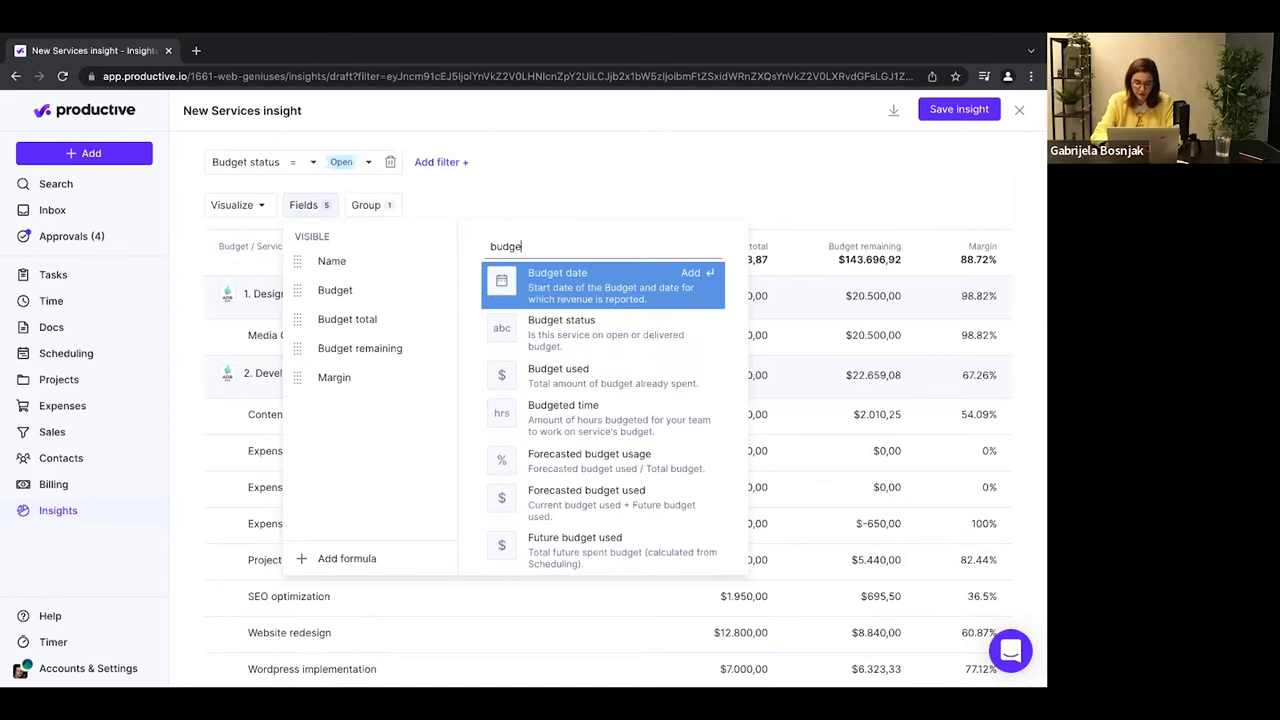
{"action": "scroll", "coordinate": [560, 508], "scroll_direction": "down", "scroll_amount": 1}
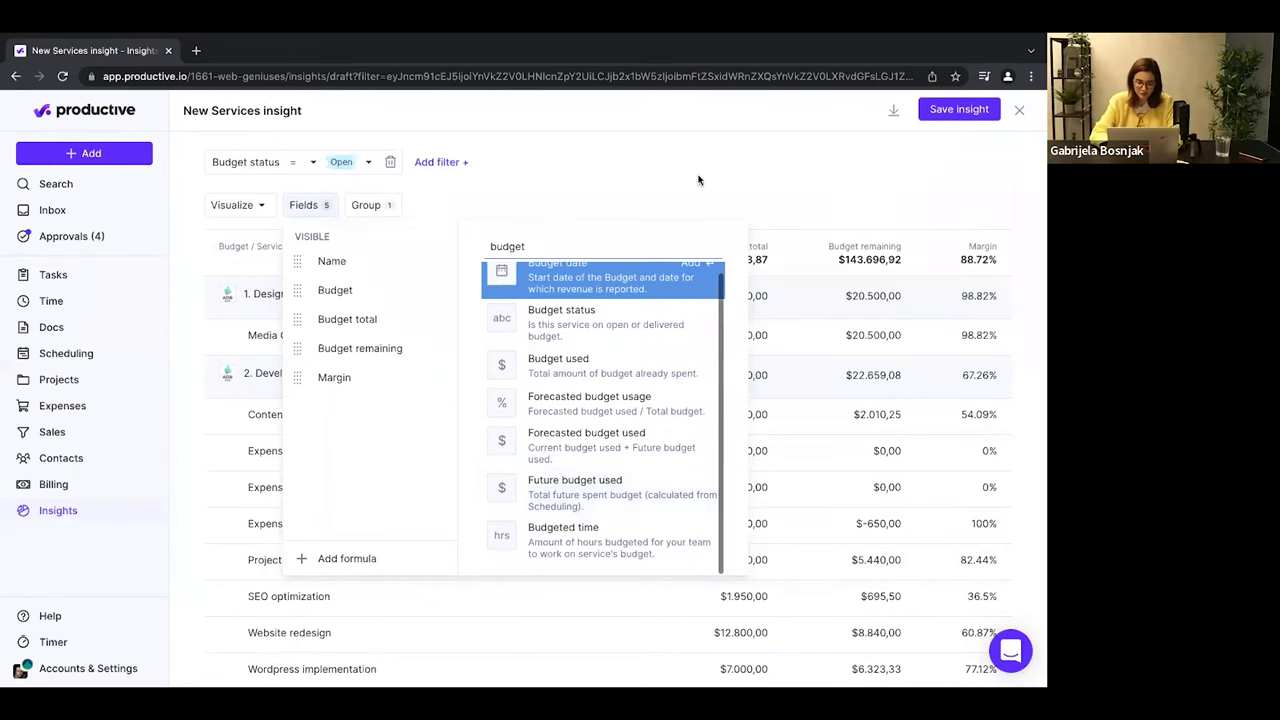
{"action": "left_click", "coordinate": [698, 180]}
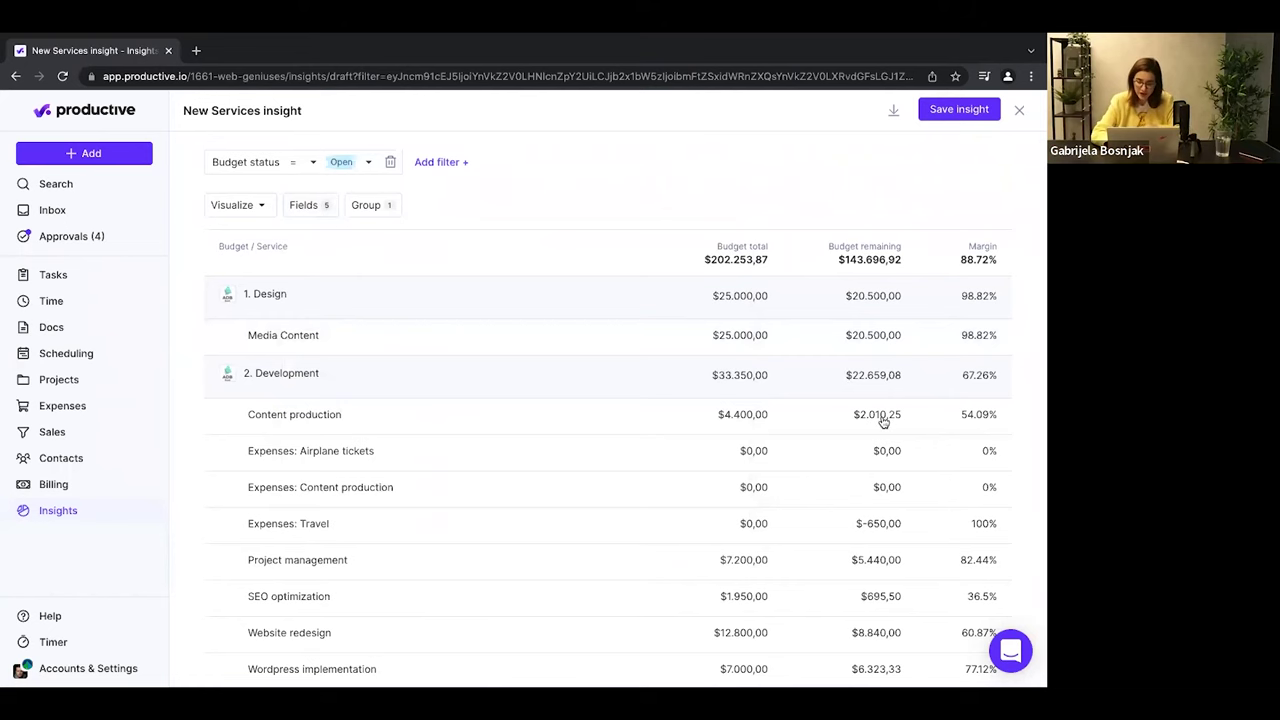
Compare the services' remaining amounts under the Development budget and inspect the margin details of SEO optimization.
{"action": "scroll", "coordinate": [876, 460], "scroll_direction": "down", "scroll_amount": 1}
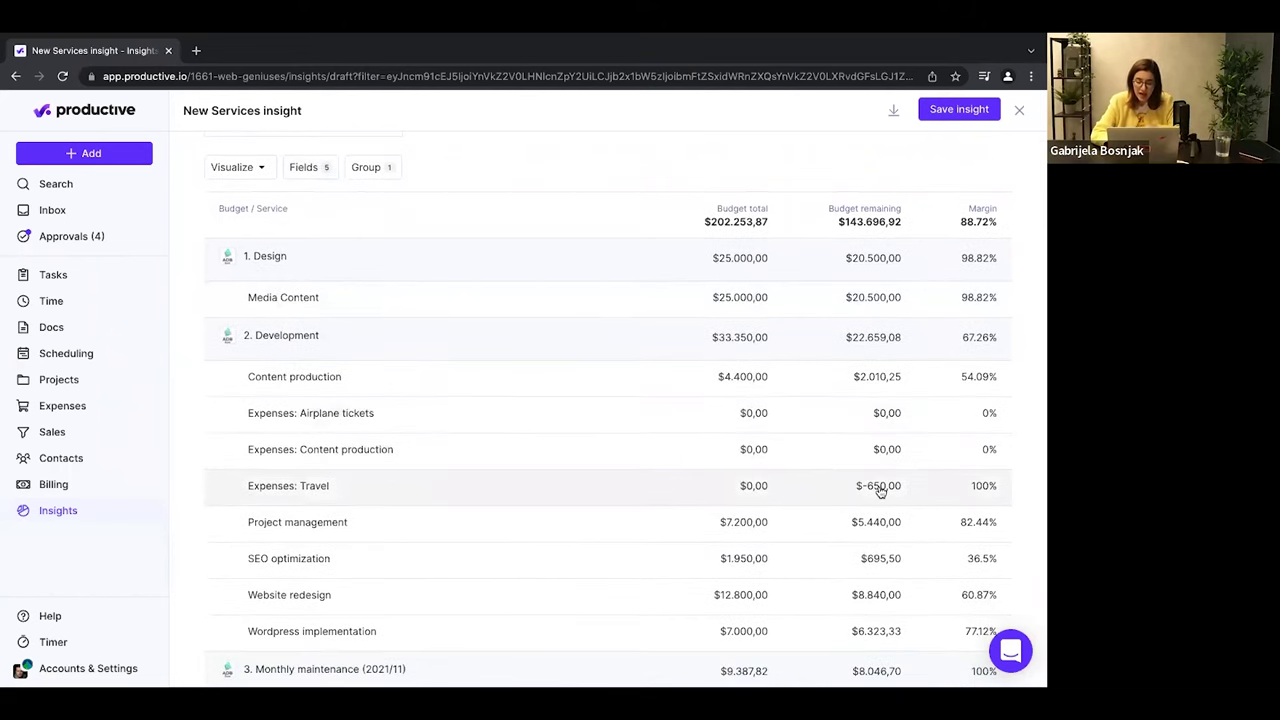
{"action": "scroll", "coordinate": [880, 535], "scroll_direction": "down", "scroll_amount": 2}
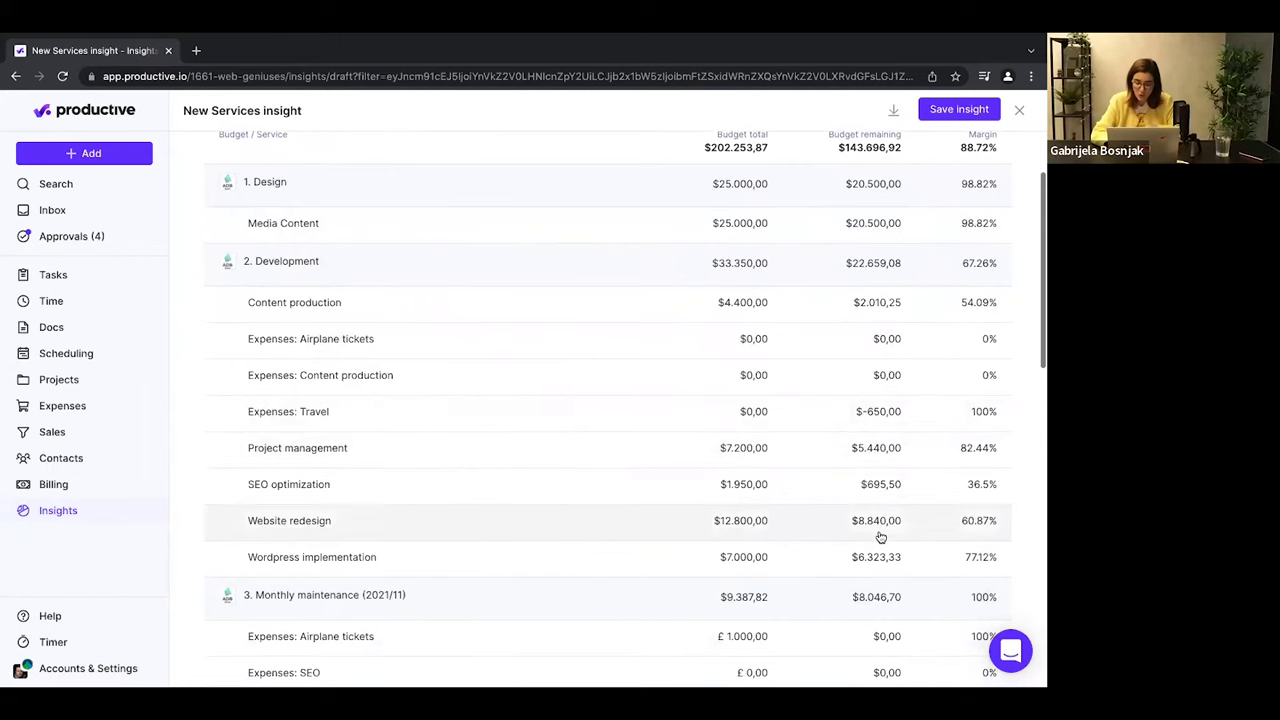
{"action": "scroll", "coordinate": [869, 531], "scroll_direction": "up", "scroll_amount": 2}
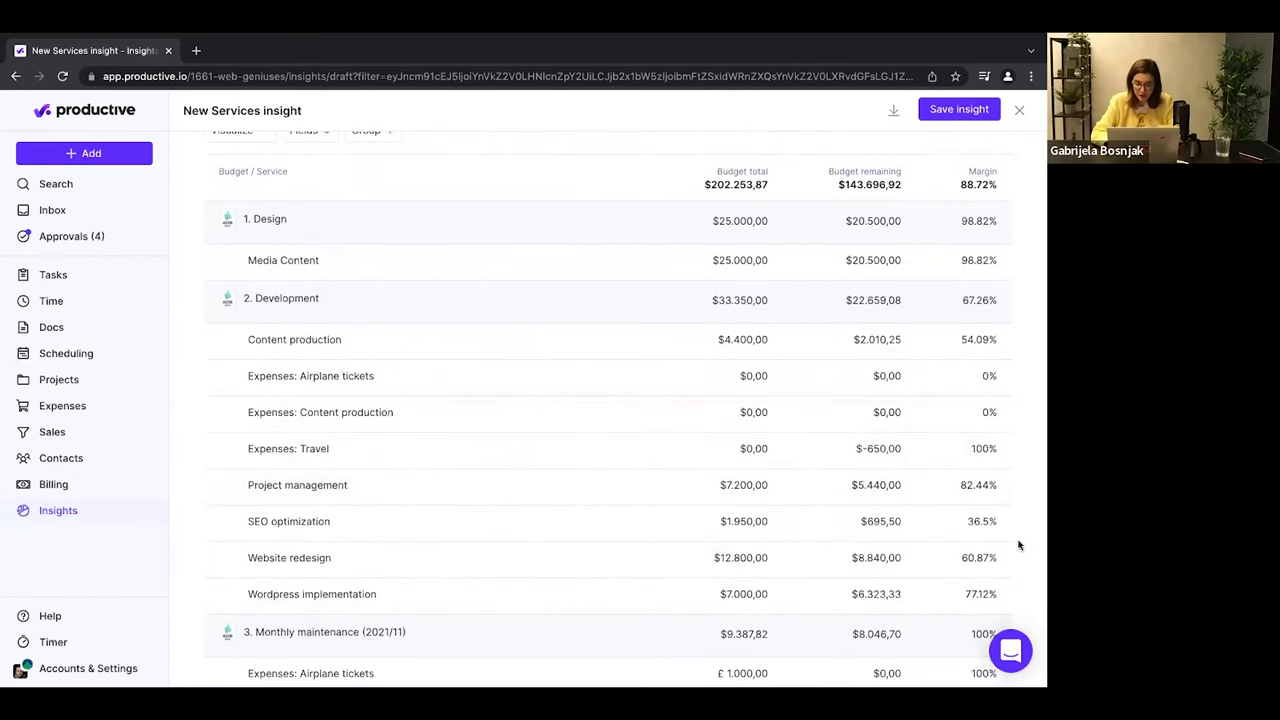
{"action": "mouse_move", "coordinate": [979, 527]}
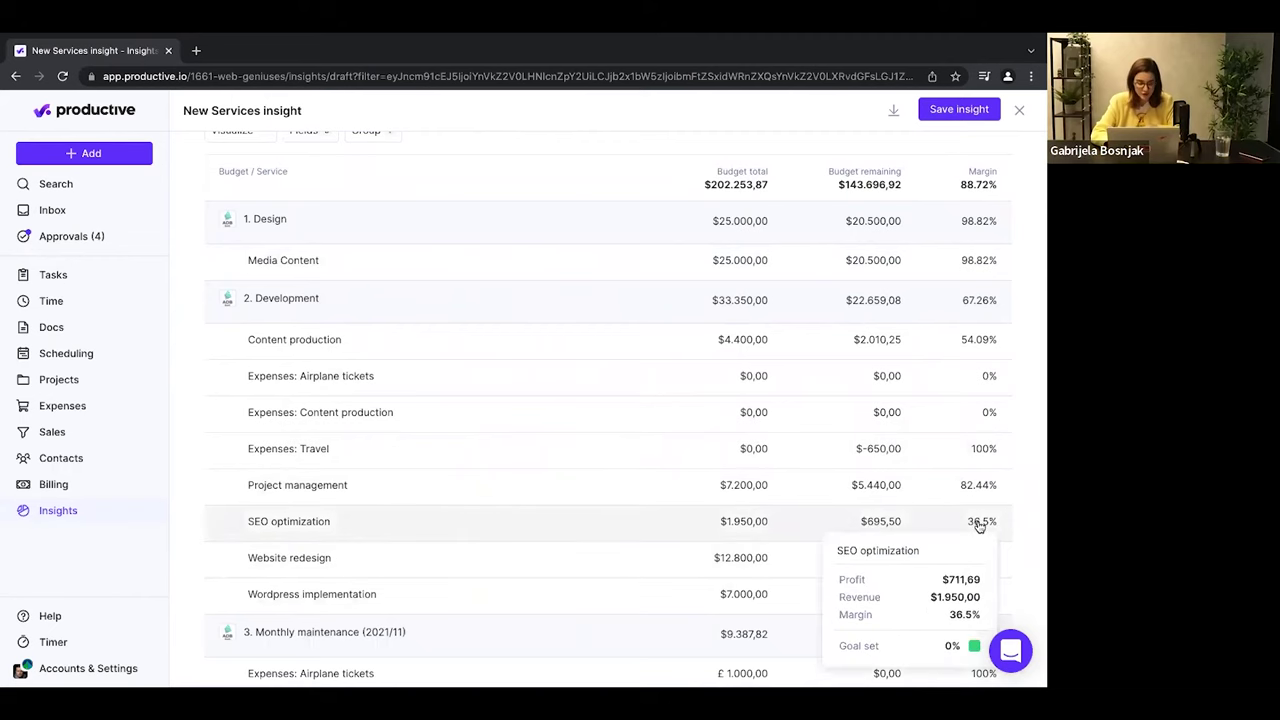
{"action": "scroll", "coordinate": [980, 527], "scroll_direction": "up", "scroll_amount": 2}
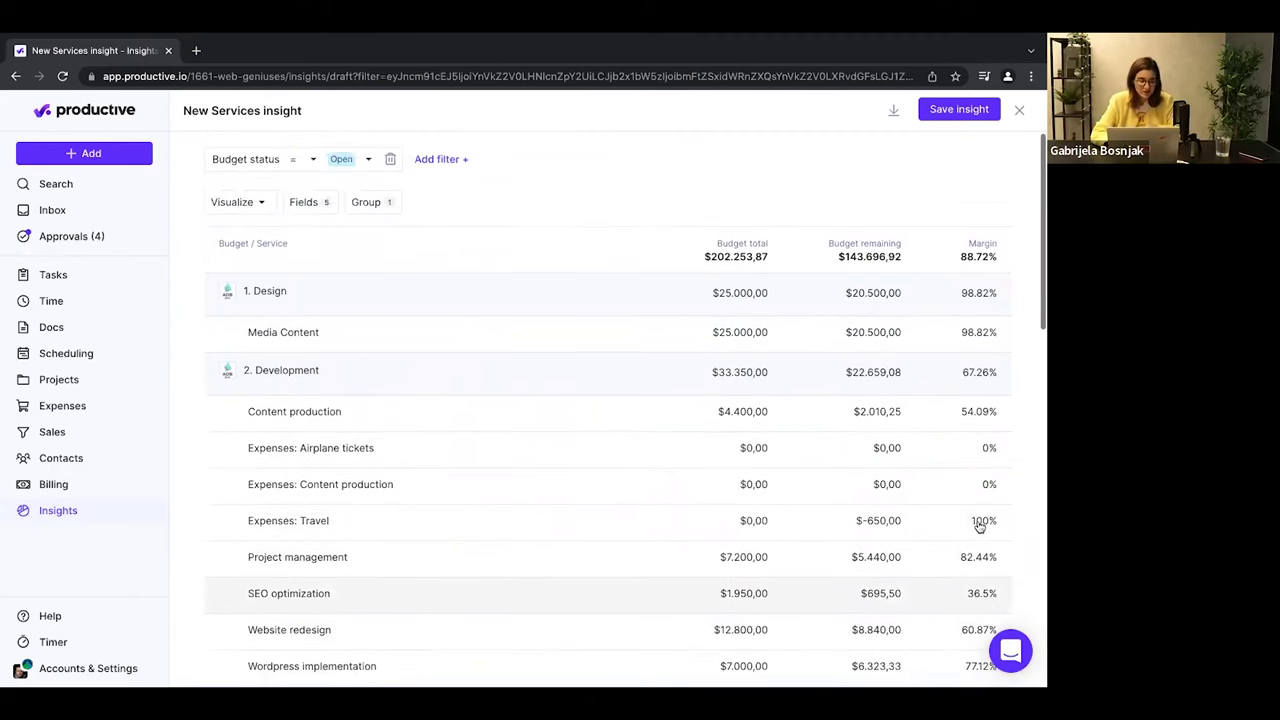
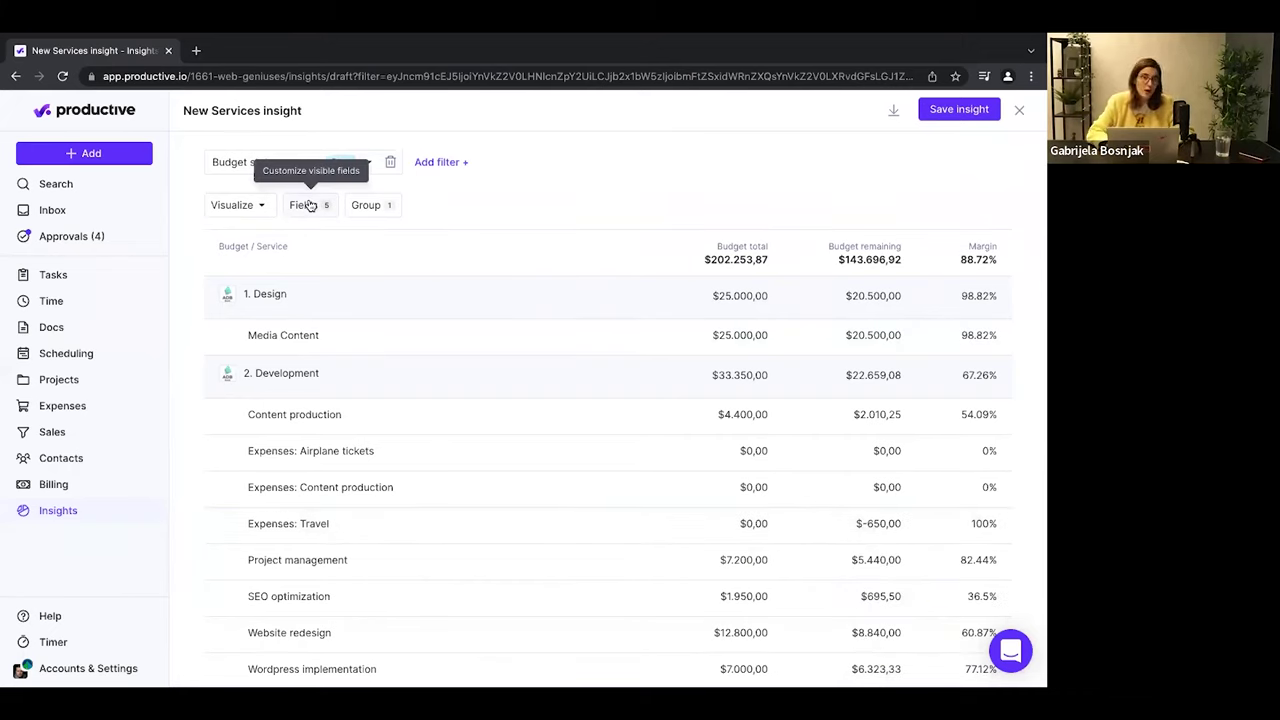
Add the Forecasted budget usage field to the services report.
{"action": "left_click", "coordinate": [308, 205]}
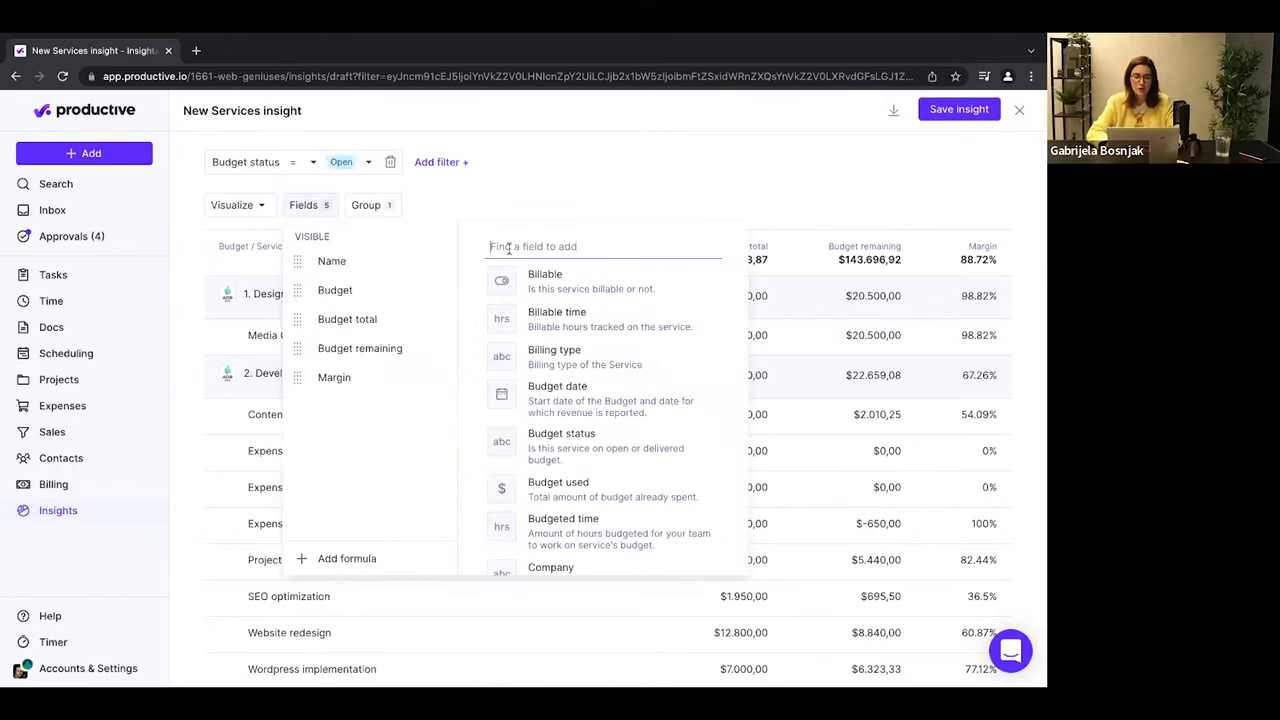
{"action": "type", "text": "fore"}
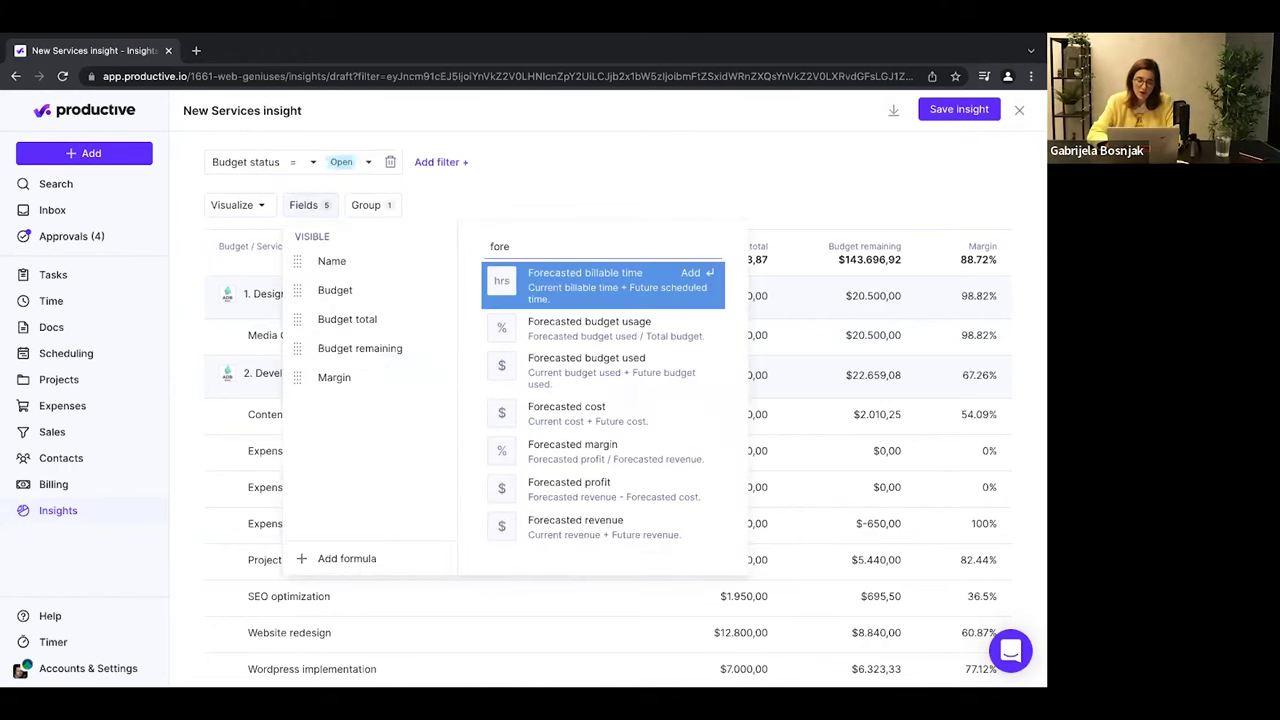
{"action": "left_click", "coordinate": [597, 330]}
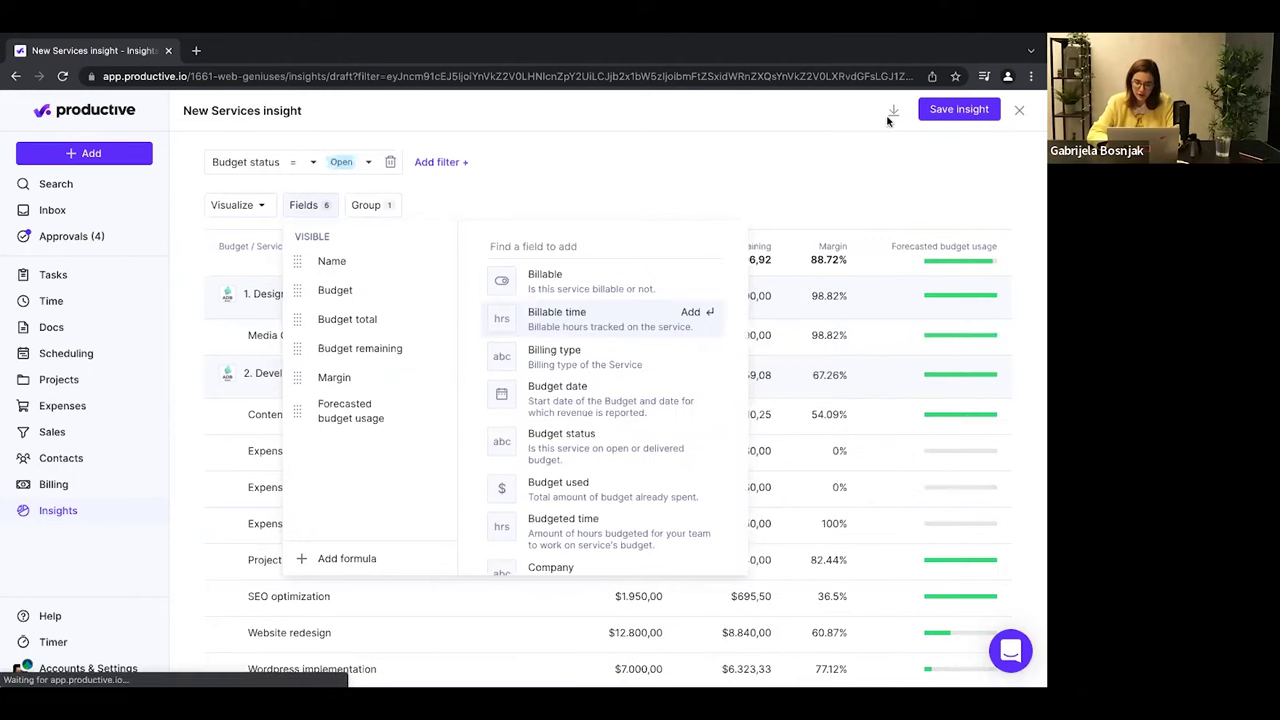
{"action": "left_click", "coordinate": [835, 205]}
Display the Forecasted budget usage column as a Radial chart and review its values per budget and service.
{"action": "left_click", "coordinate": [966, 257]}
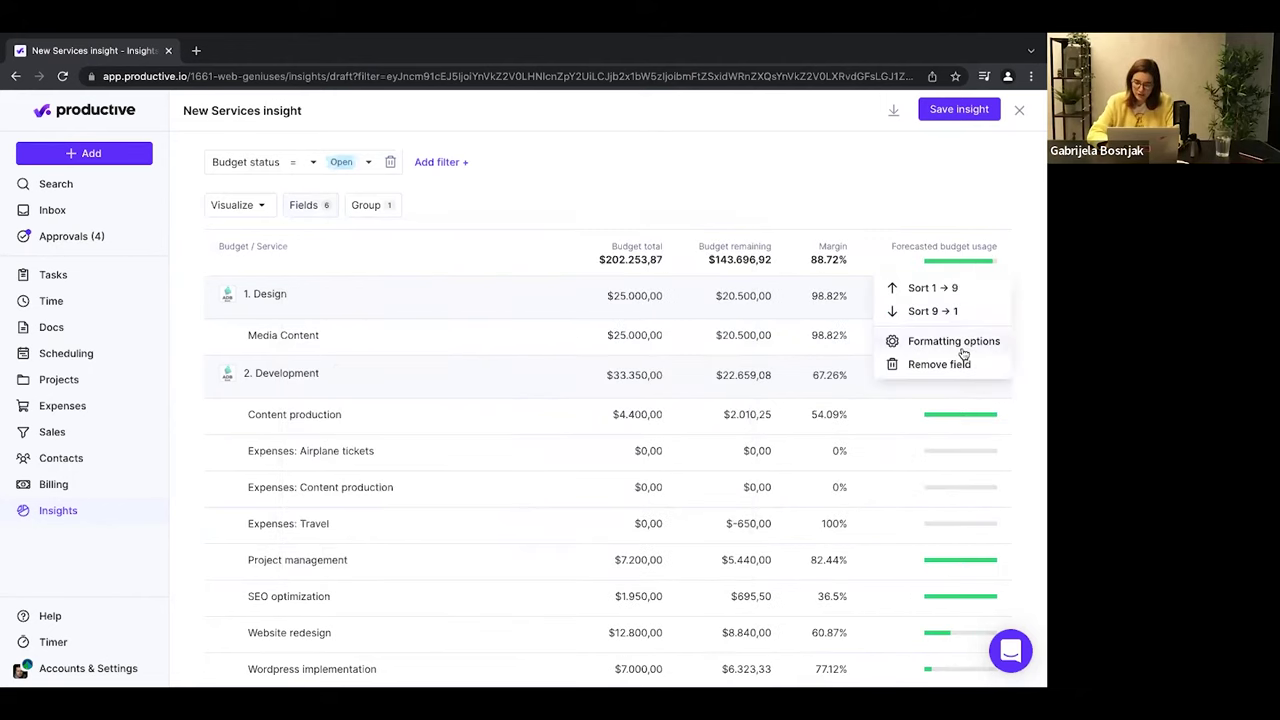
{"action": "left_click", "coordinate": [960, 346]}
{"action": "left_click", "coordinate": [912, 311]}
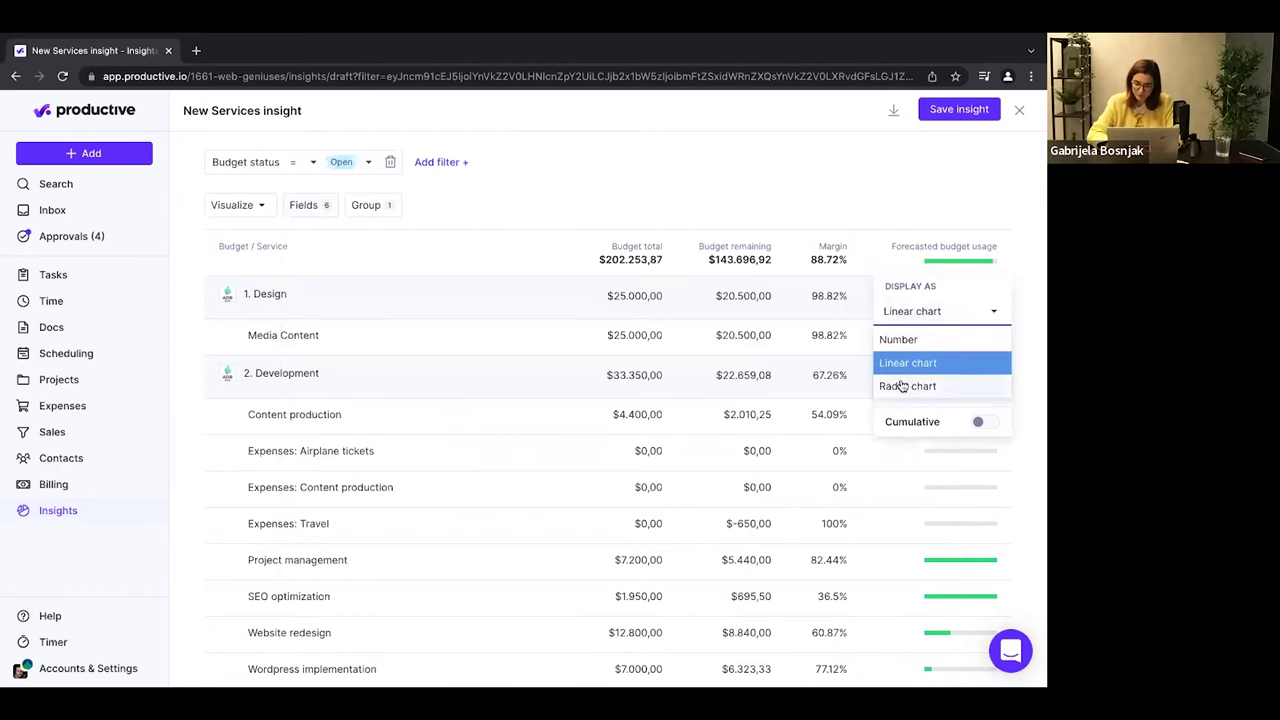
{"action": "left_click", "coordinate": [900, 385]}
{"action": "left_click", "coordinate": [1034, 242]}
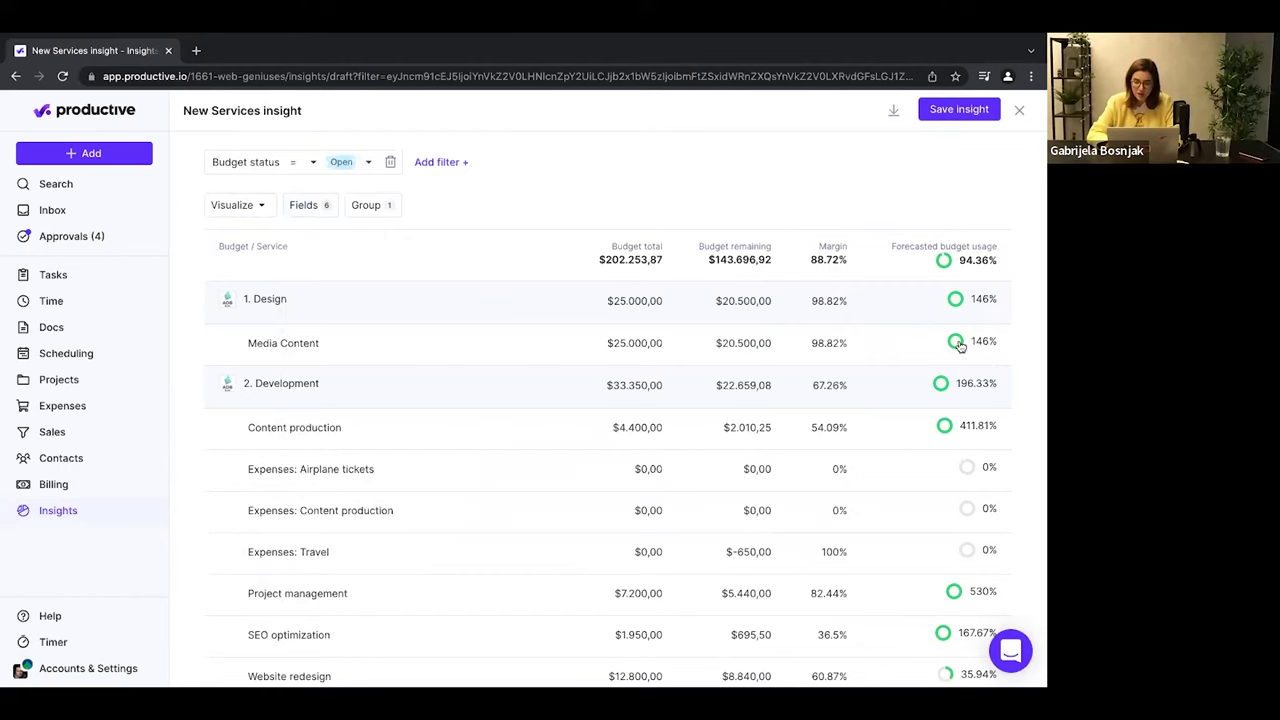
{"action": "mouse_move", "coordinate": [976, 352]}
{"action": "mouse_move", "coordinate": [994, 300]}
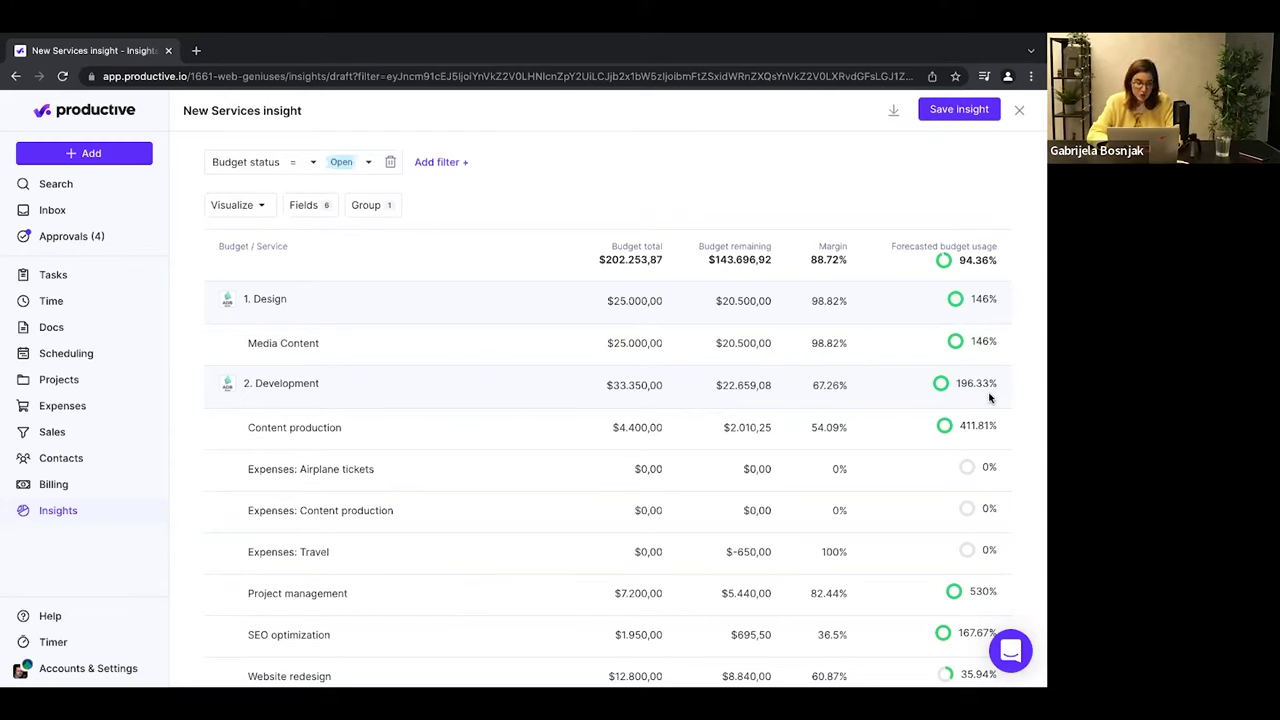
{"action": "scroll", "coordinate": [1034, 477], "scroll_direction": "down", "scroll_amount": 2}
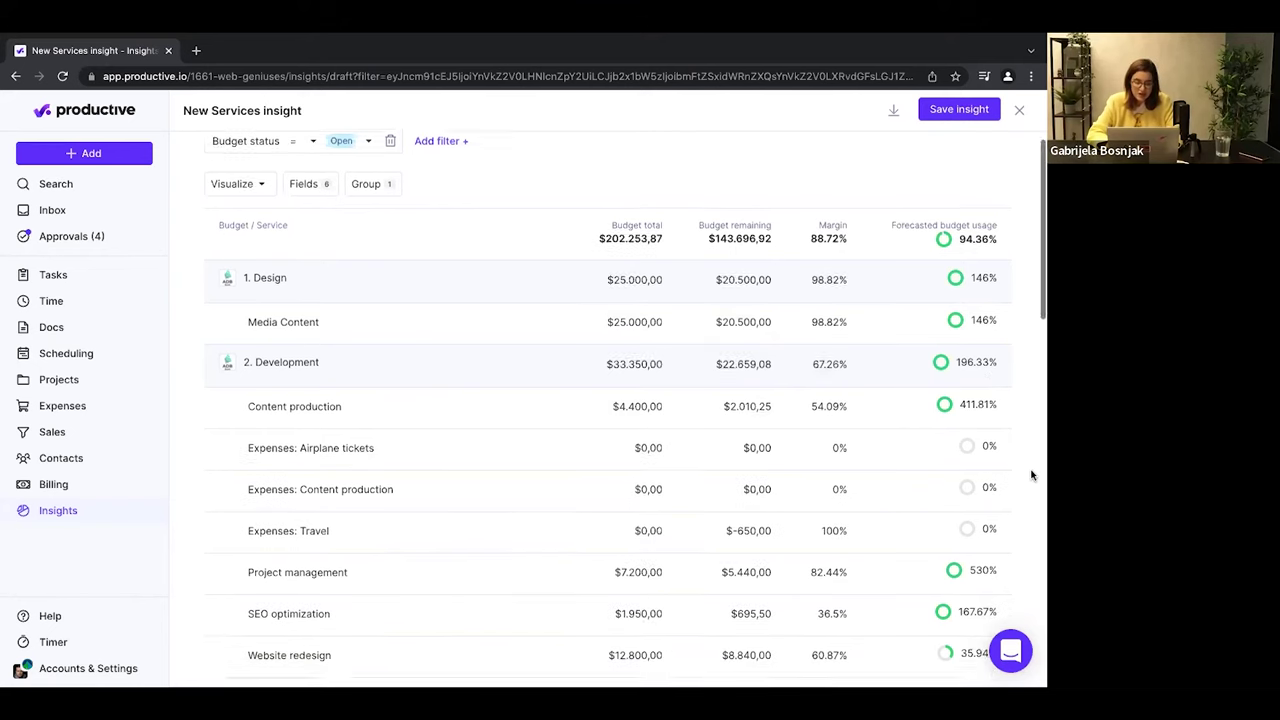
Set a 100% limit with colorized values on the Forecasted budget usage column and inspect the details of the over-limit Development services.
{"action": "scroll", "coordinate": [1029, 343], "scroll_direction": "up", "scroll_amount": 2}
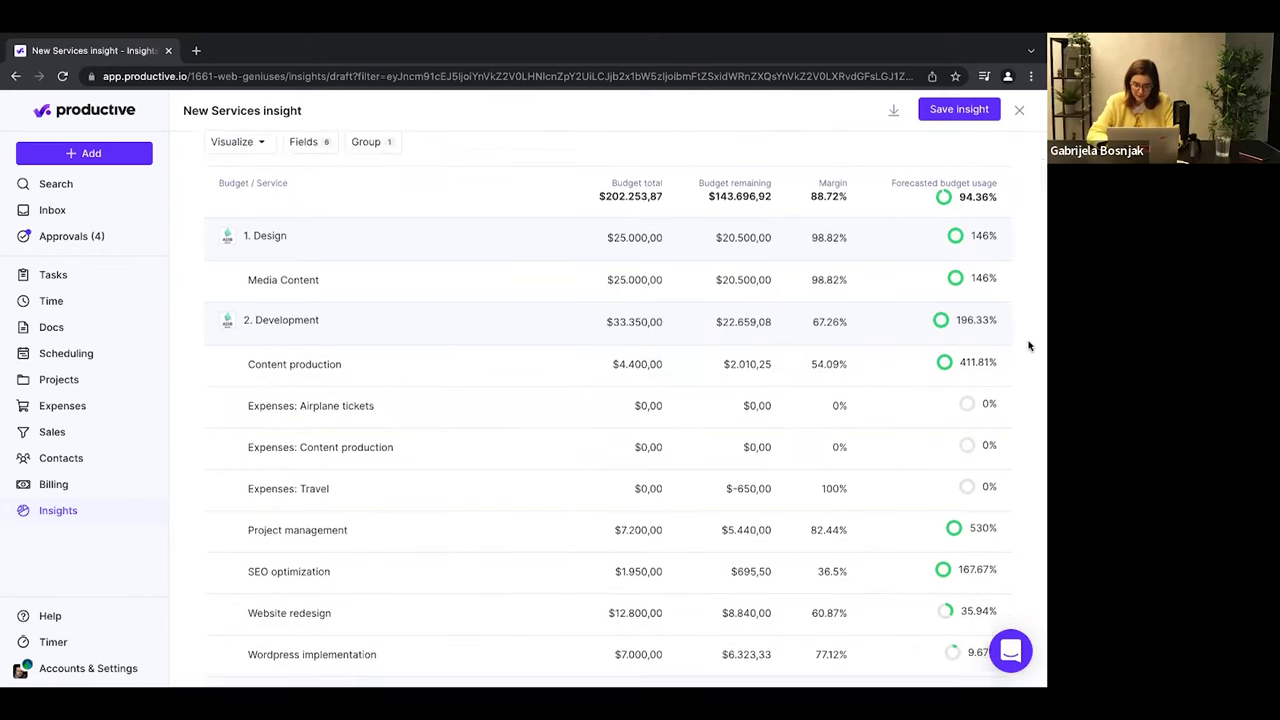
{"action": "left_click", "coordinate": [969, 249]}
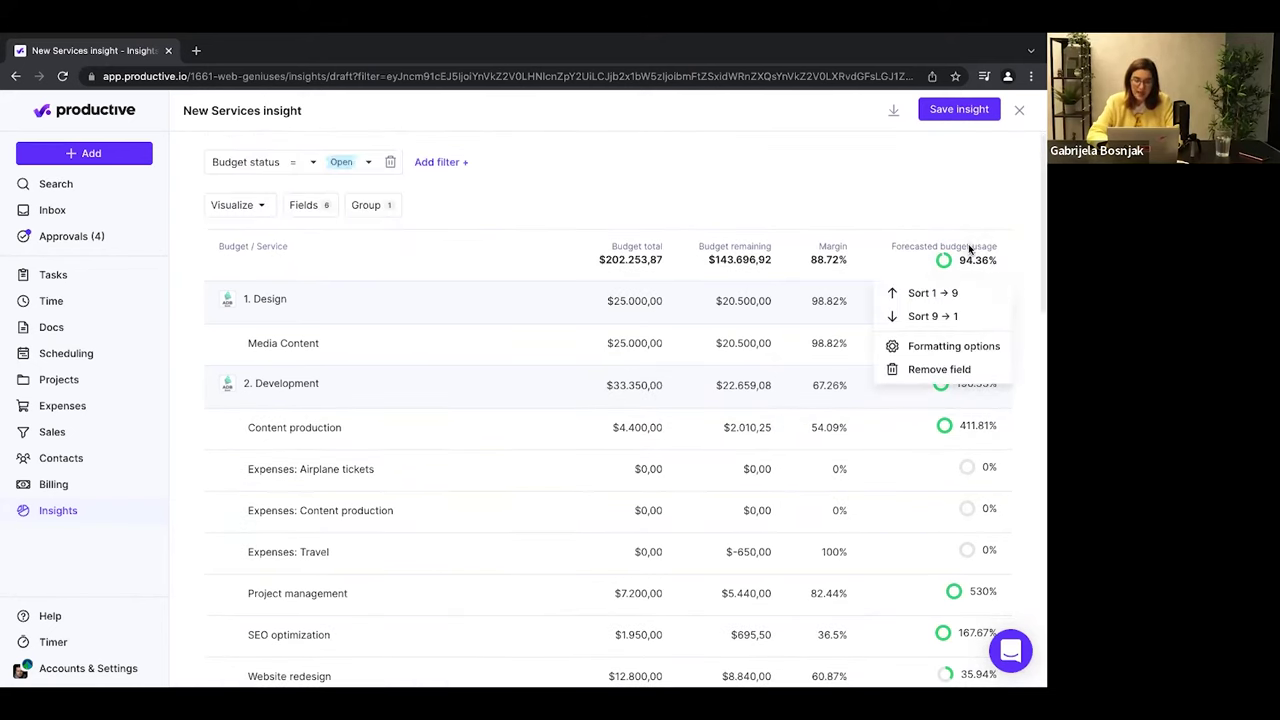
{"action": "left_click", "coordinate": [924, 350]}
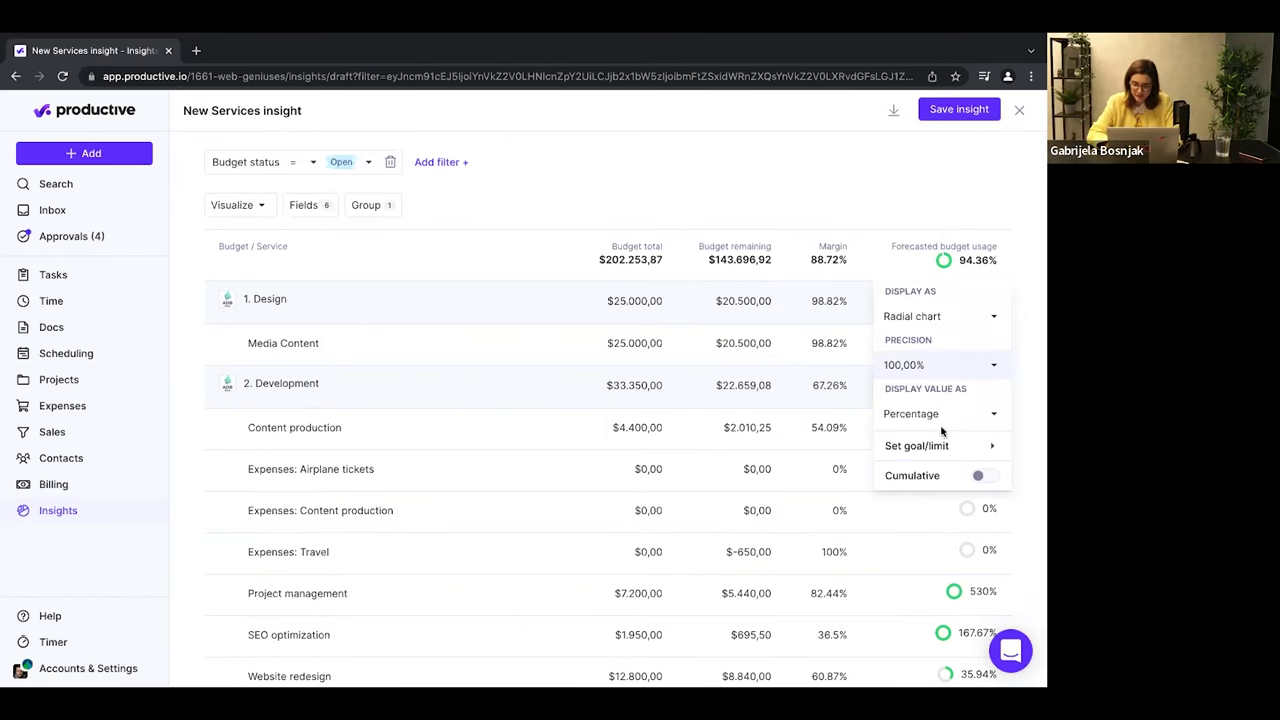
{"action": "mouse_move", "coordinate": [942, 454]}
{"action": "left_click", "coordinate": [849, 473]}
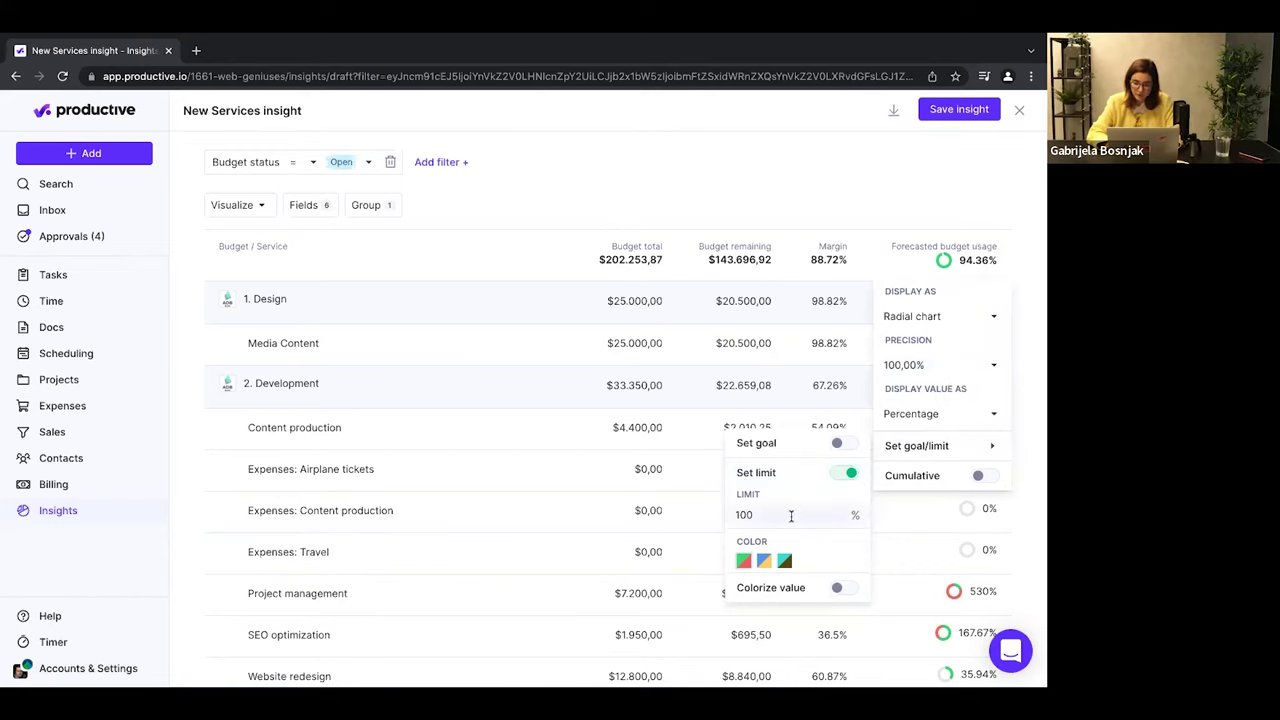
{"action": "left_click", "coordinate": [849, 589]}
{"action": "left_click", "coordinate": [1037, 553]}
{"action": "scroll", "coordinate": [1037, 553], "scroll_direction": "down", "scroll_amount": 1}
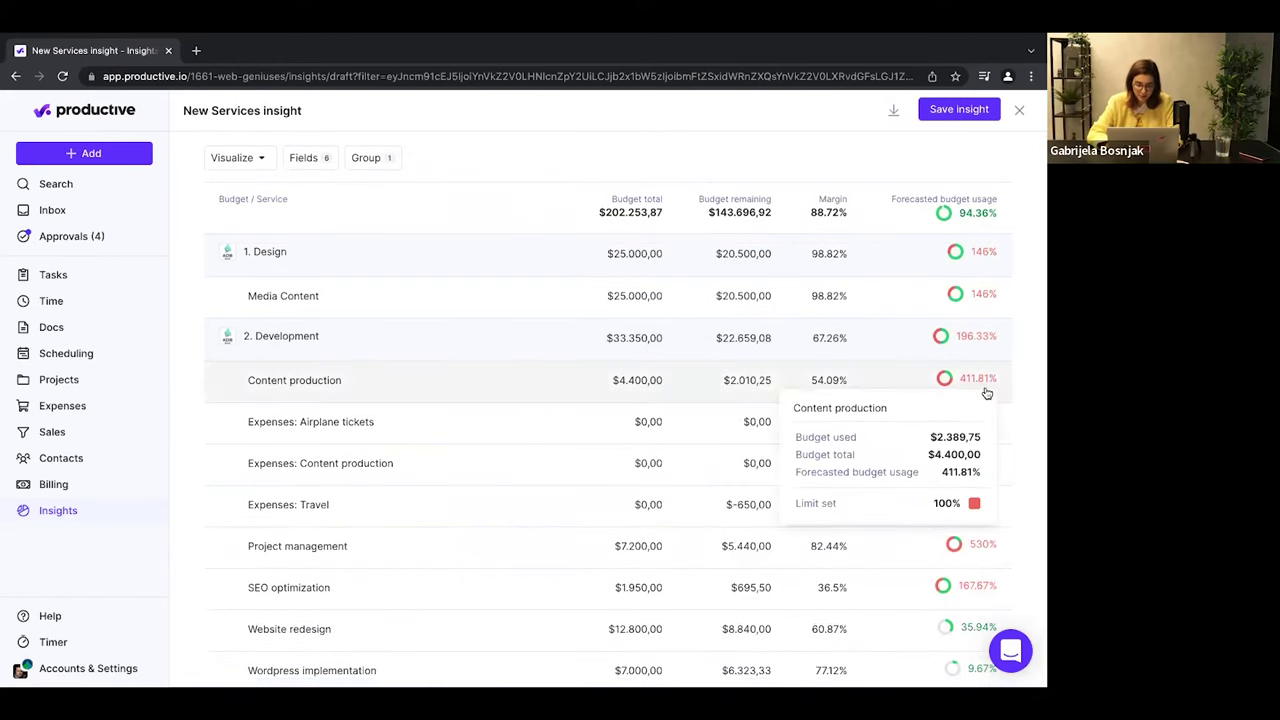
{"action": "mouse_move", "coordinate": [993, 556]}
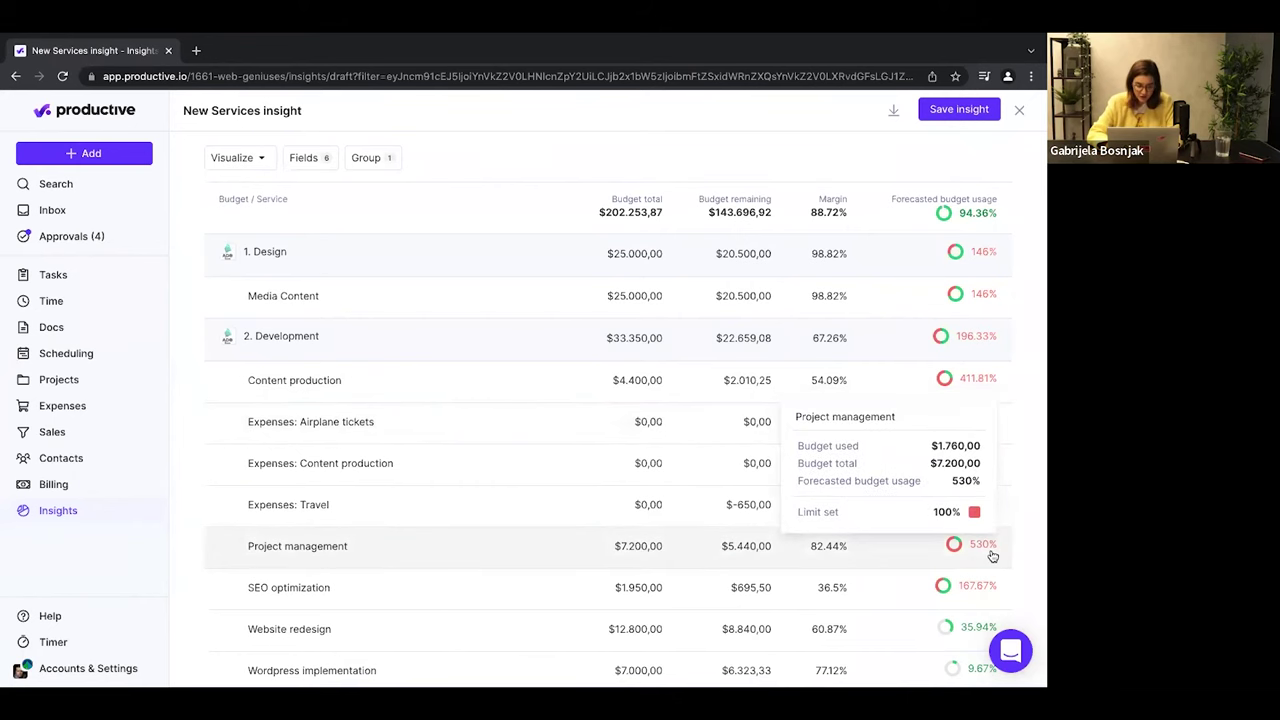
{"action": "scroll", "coordinate": [993, 556], "scroll_direction": "down", "scroll_amount": 1}
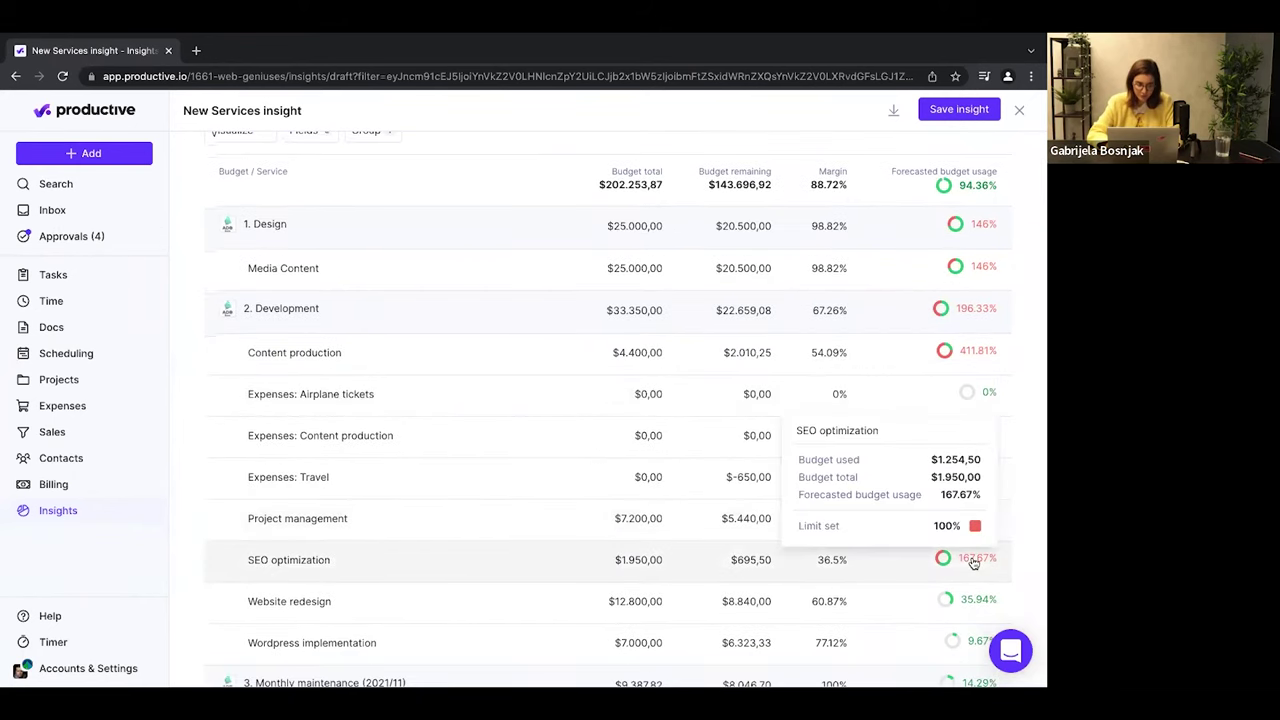
{"action": "scroll", "coordinate": [974, 563], "scroll_direction": "up", "scroll_amount": 2}
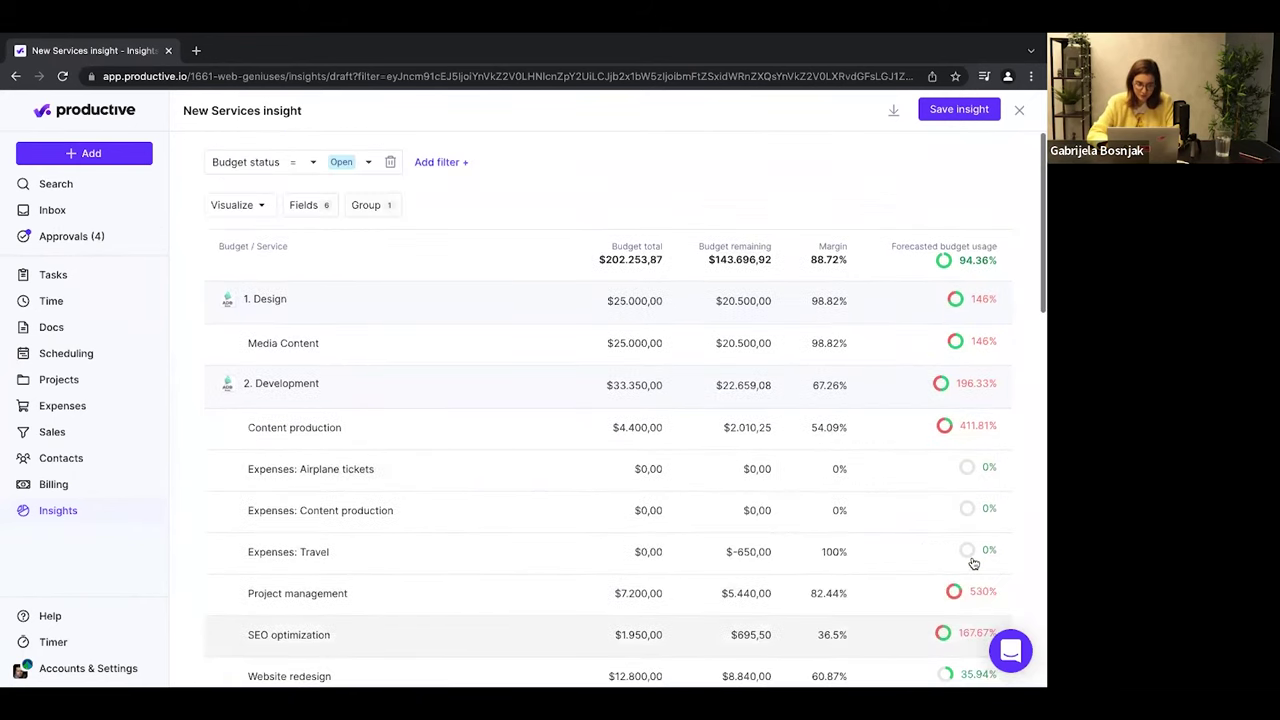
Start a new formula field for the services report and name it Overage.
{"action": "left_click", "coordinate": [323, 207]}
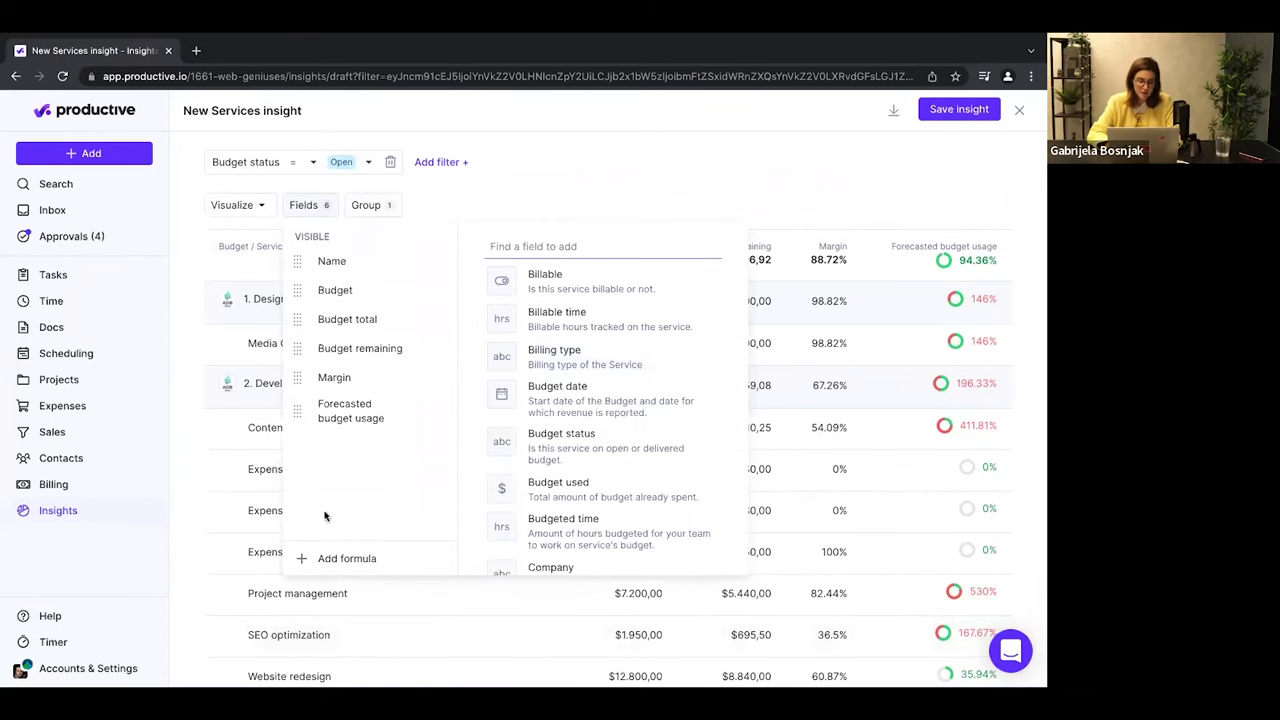
{"action": "left_click", "coordinate": [336, 560]}
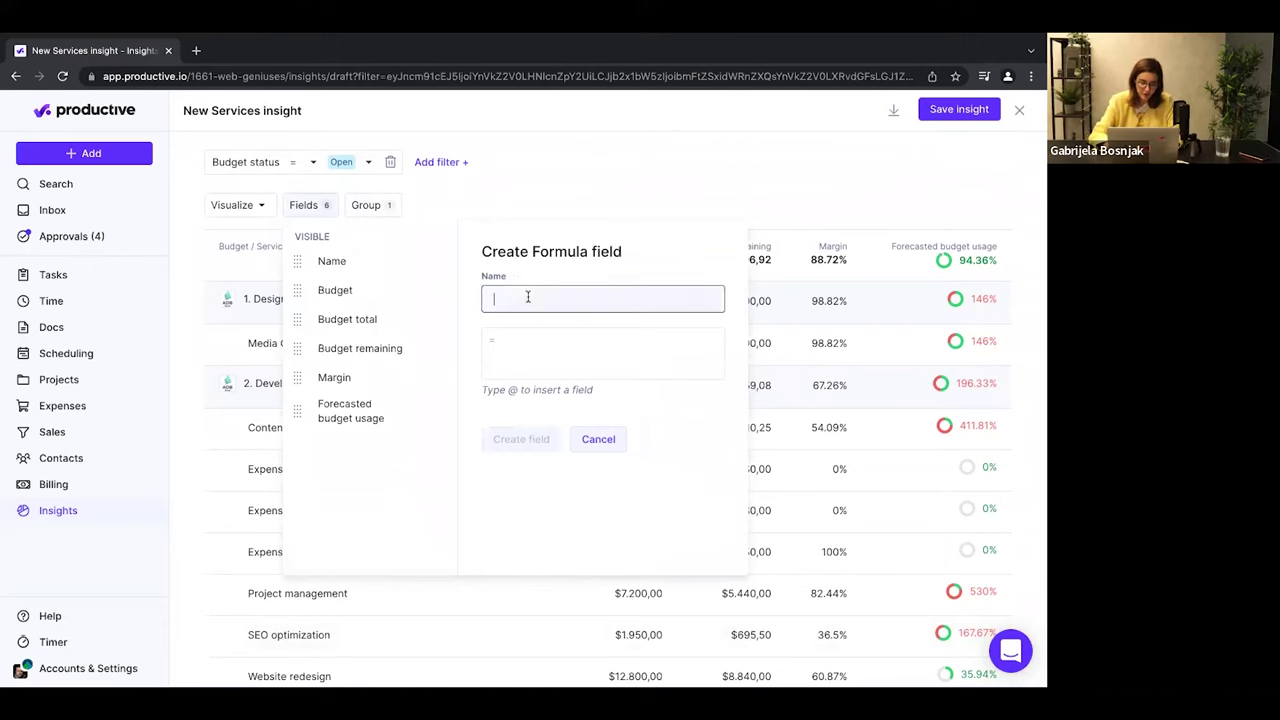
{"action": "type", "text": "ov"}
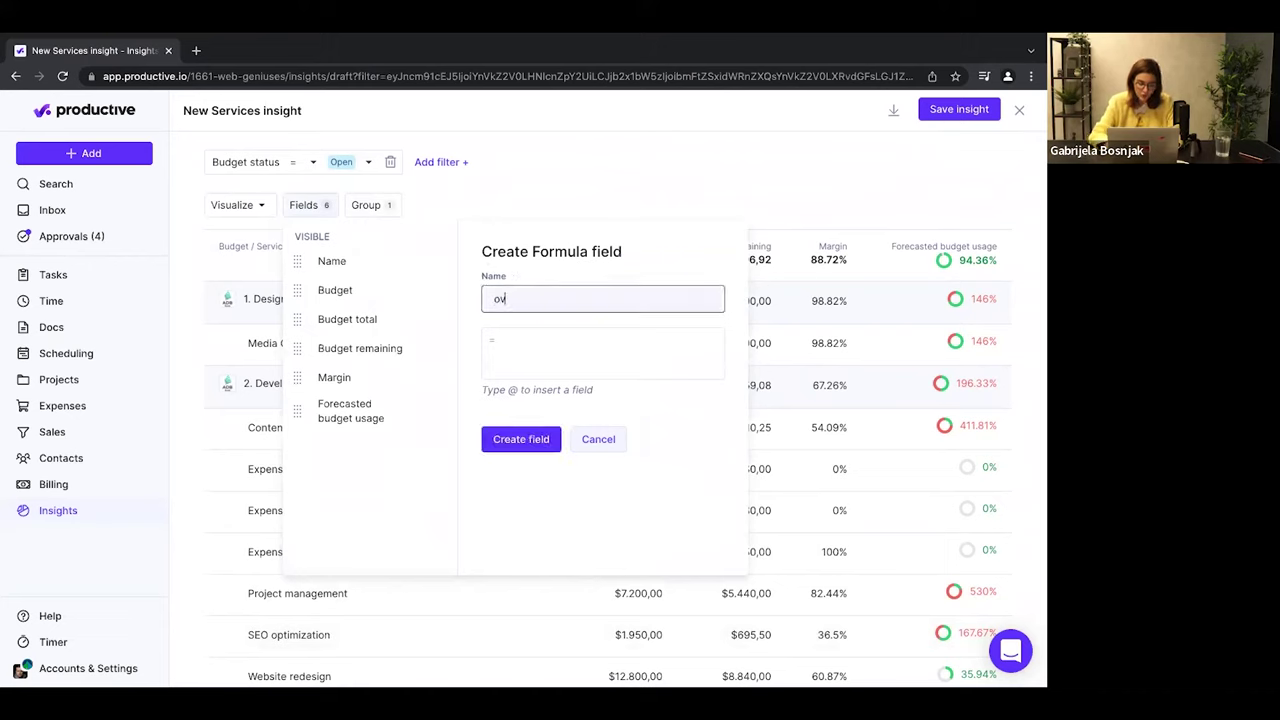
{"action": "type", "text": "erage"}
{"action": "key", "text": "Tab"}
Define the Overage formula as Forecasted budget used minus Budget total and create the field.
{"action": "type", "text": "@"}
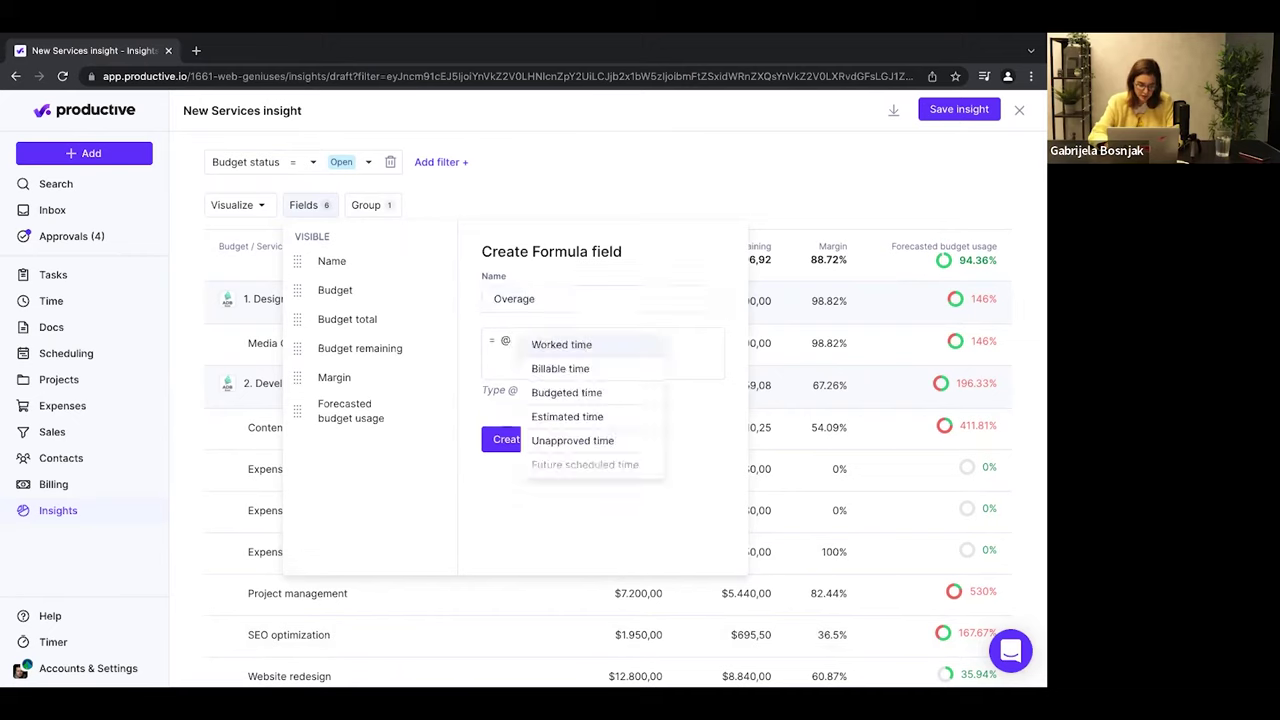
{"action": "type", "text": "tot"}
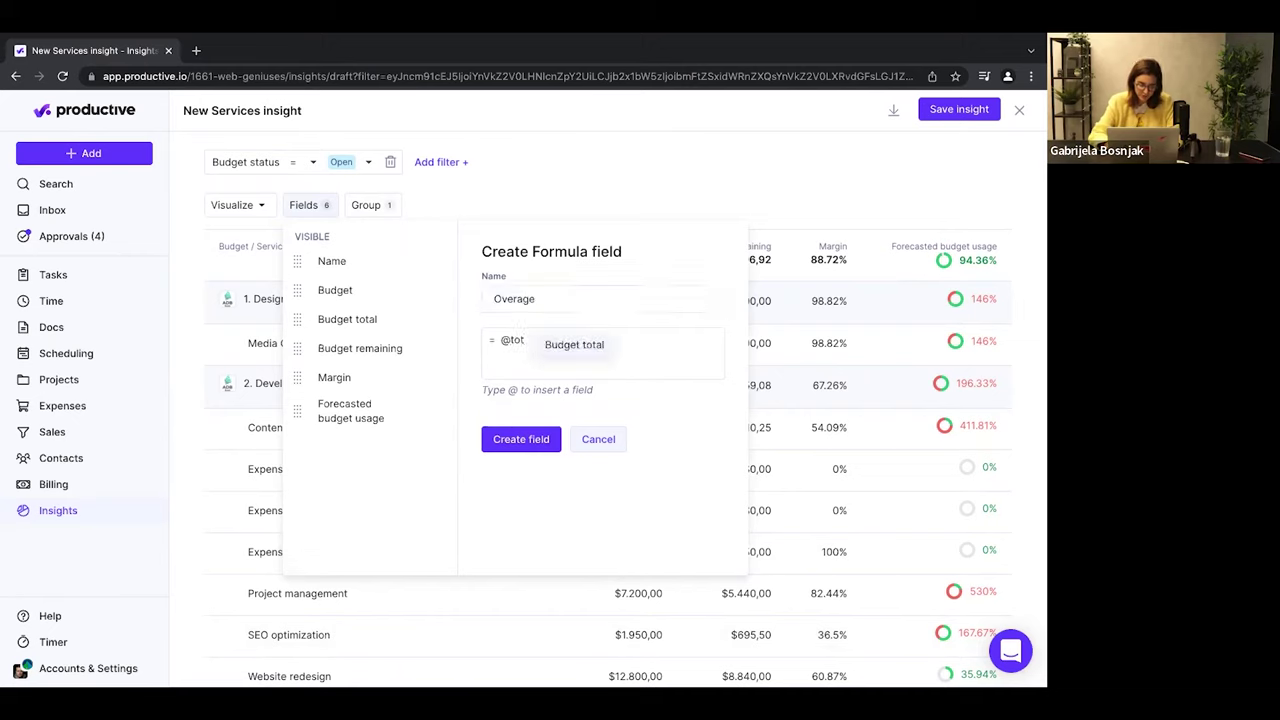
{"action": "key", "text": "BackSpace"}
{"action": "key", "text": "BackSpace"}
{"action": "key", "text": "BackSpace"}
{"action": "type", "text": "fore"}
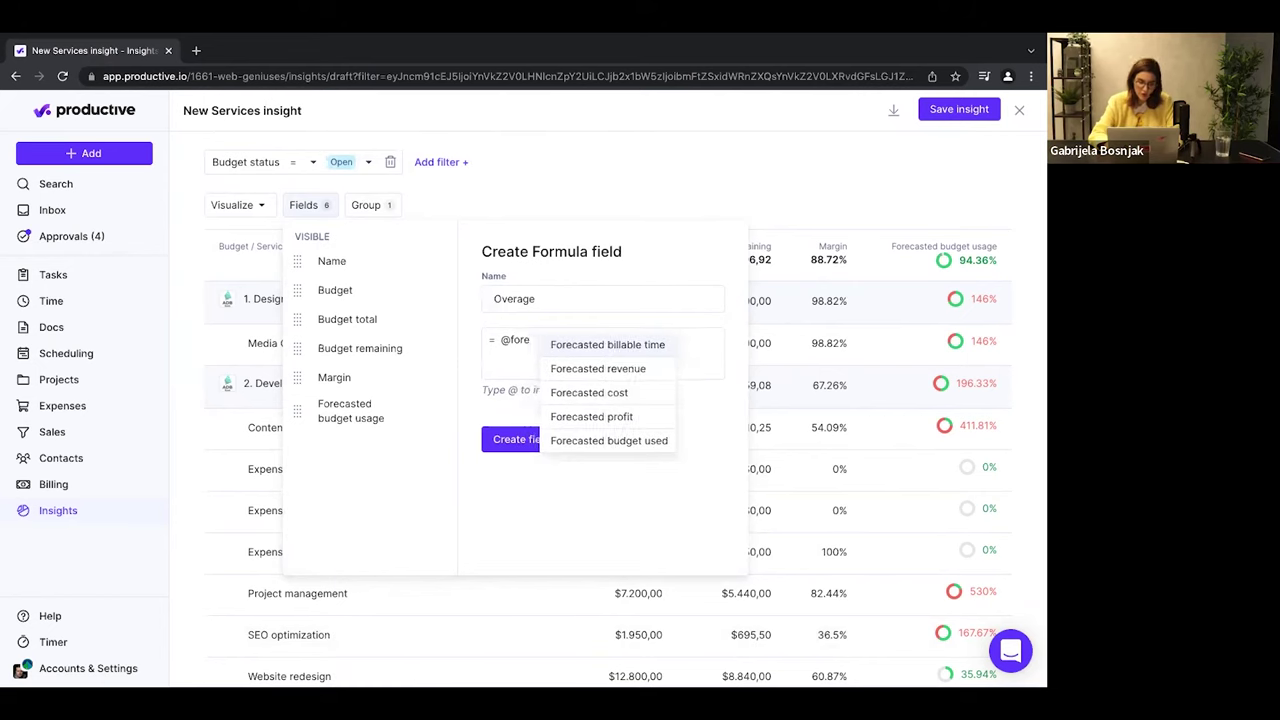
{"action": "left_click", "coordinate": [604, 447]}
{"action": "type", "text": "-@"}
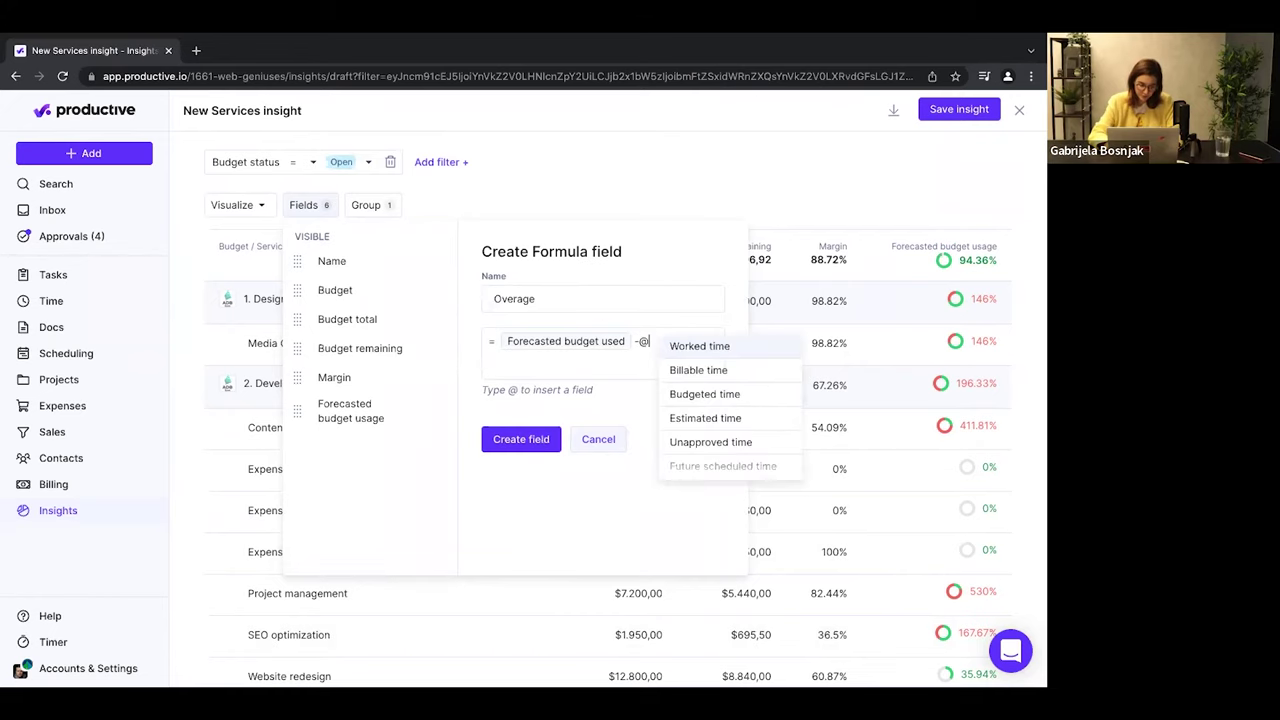
{"action": "type", "text": "tot"}
{"action": "left_click", "coordinate": [710, 345]}
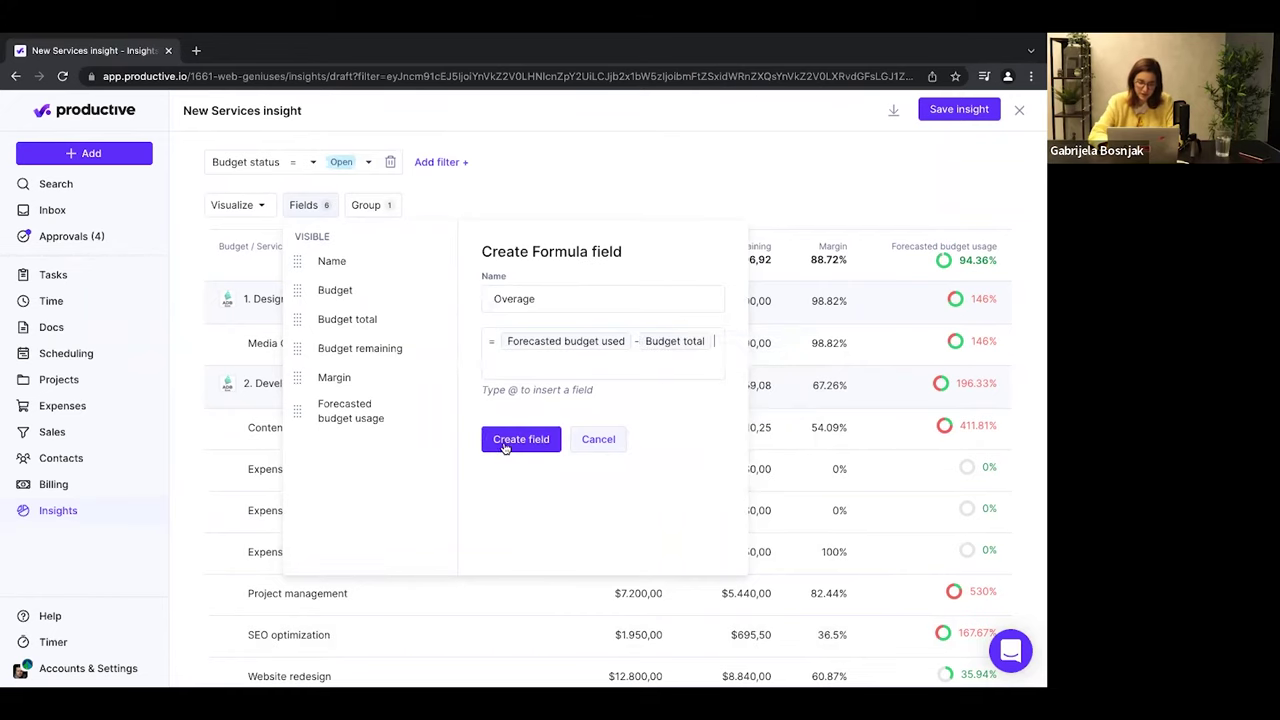
{"action": "left_click", "coordinate": [518, 440]}
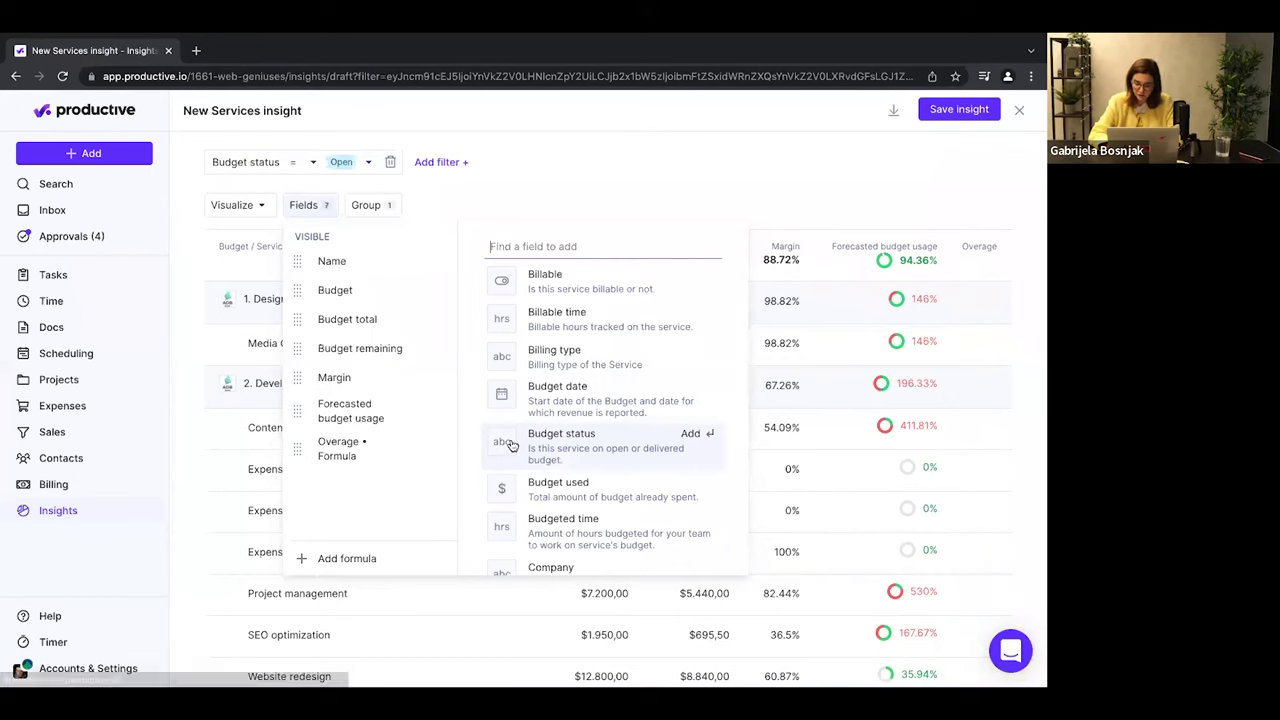
{"action": "left_click", "coordinate": [1036, 390]}
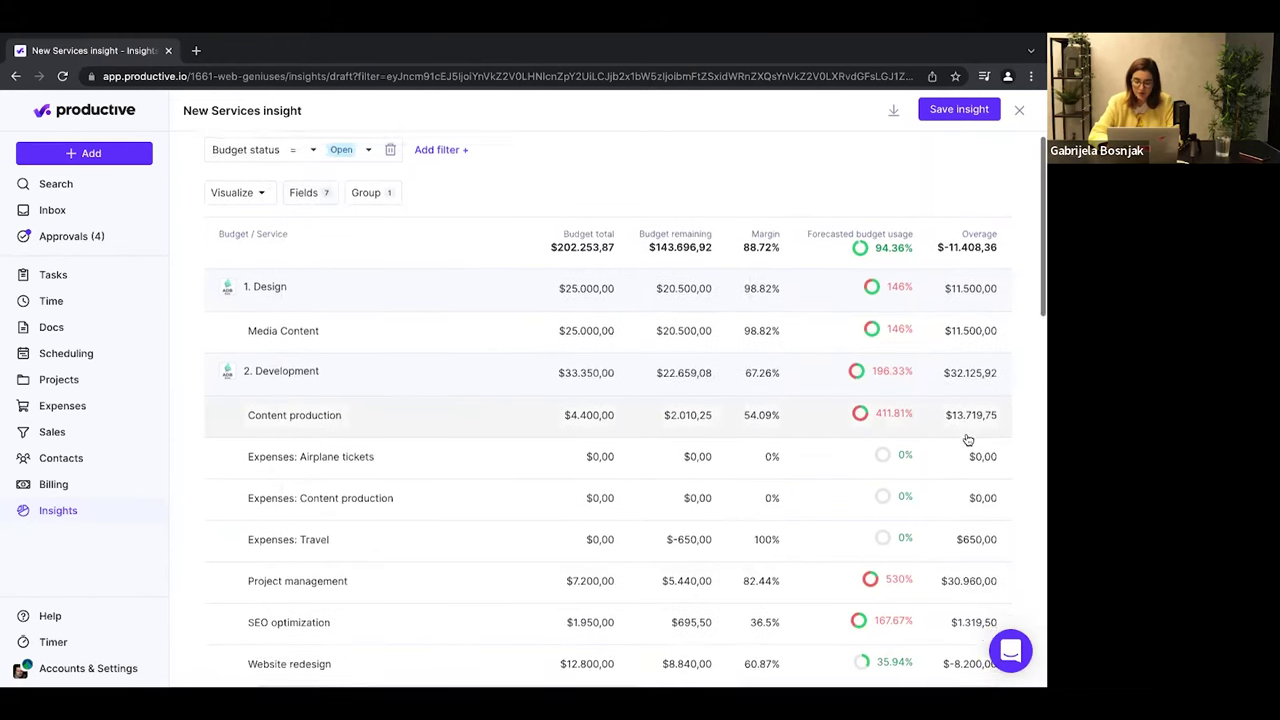
Review the Overage amounts of the Development services and add the Forecasted margin field to the report.
{"action": "scroll", "coordinate": [967, 440], "scroll_direction": "down", "scroll_amount": 1}
{"action": "mouse_move", "coordinate": [892, 383]}
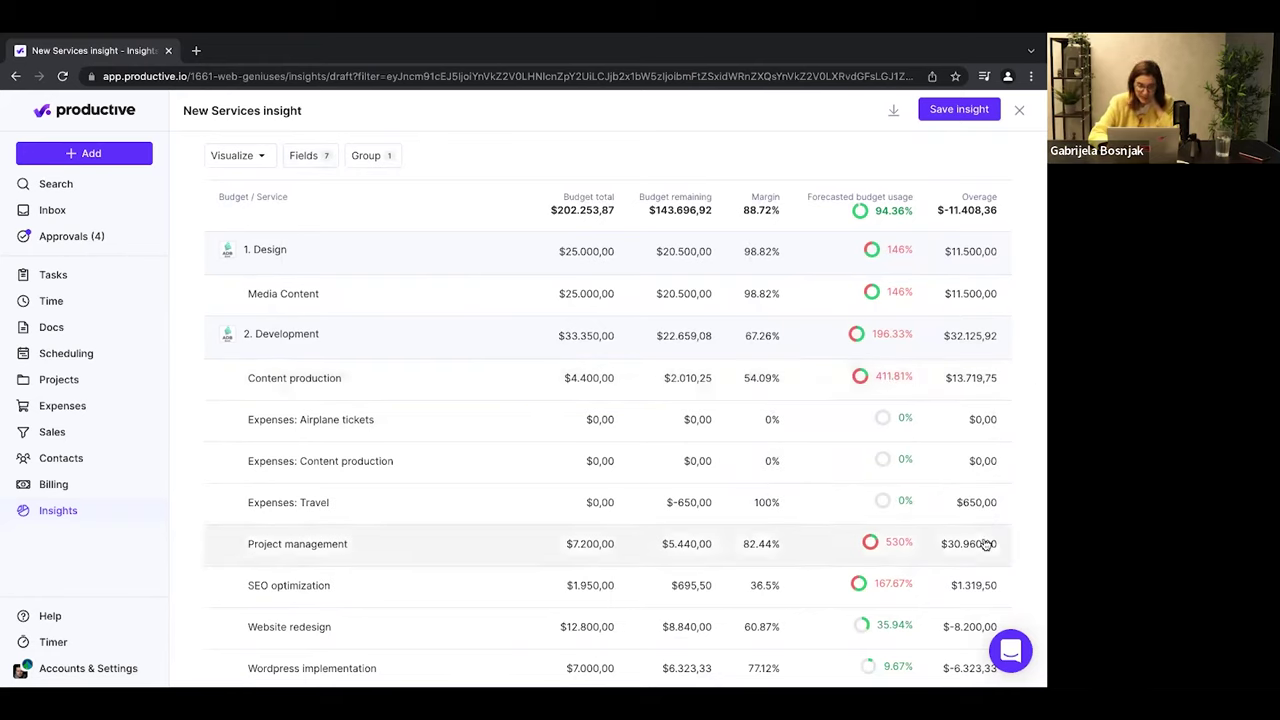
{"action": "scroll", "coordinate": [985, 543], "scroll_direction": "down", "scroll_amount": 1}
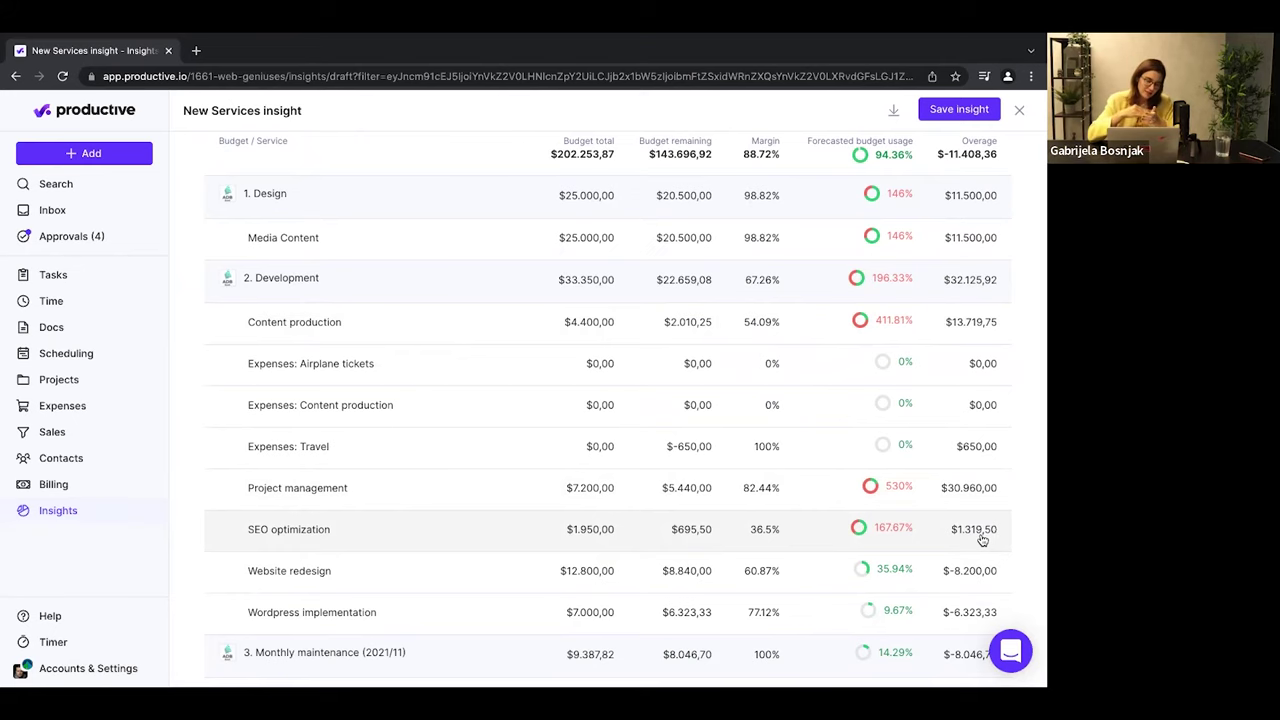
{"action": "scroll", "coordinate": [982, 540], "scroll_direction": "up", "scroll_amount": 2}
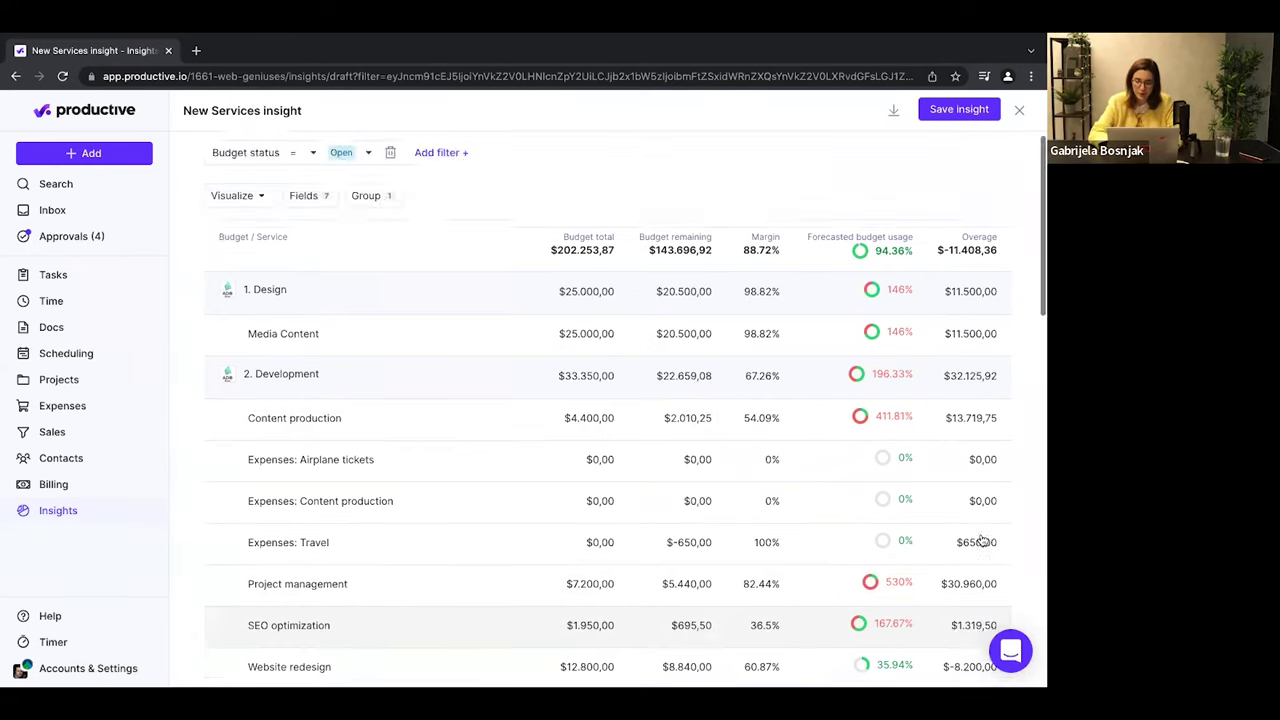
{"action": "left_click", "coordinate": [308, 205]}
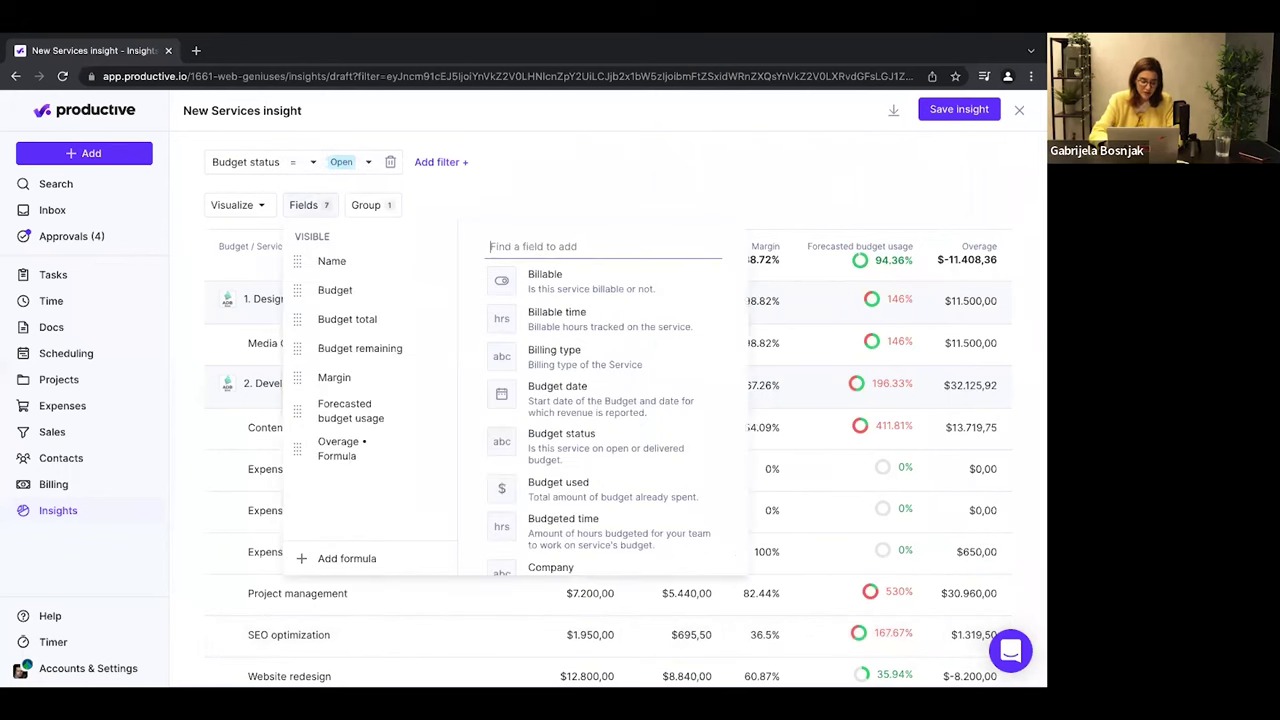
{"action": "type", "text": "forec"}
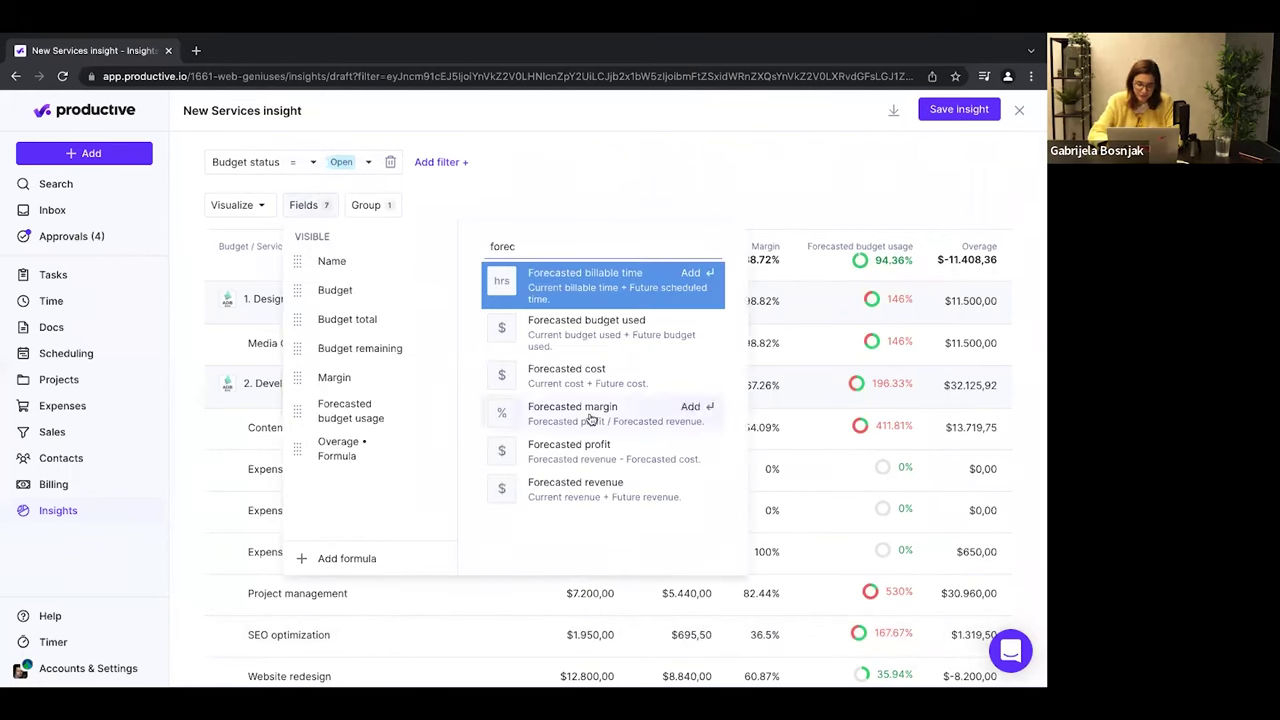
{"action": "left_click", "coordinate": [591, 419]}
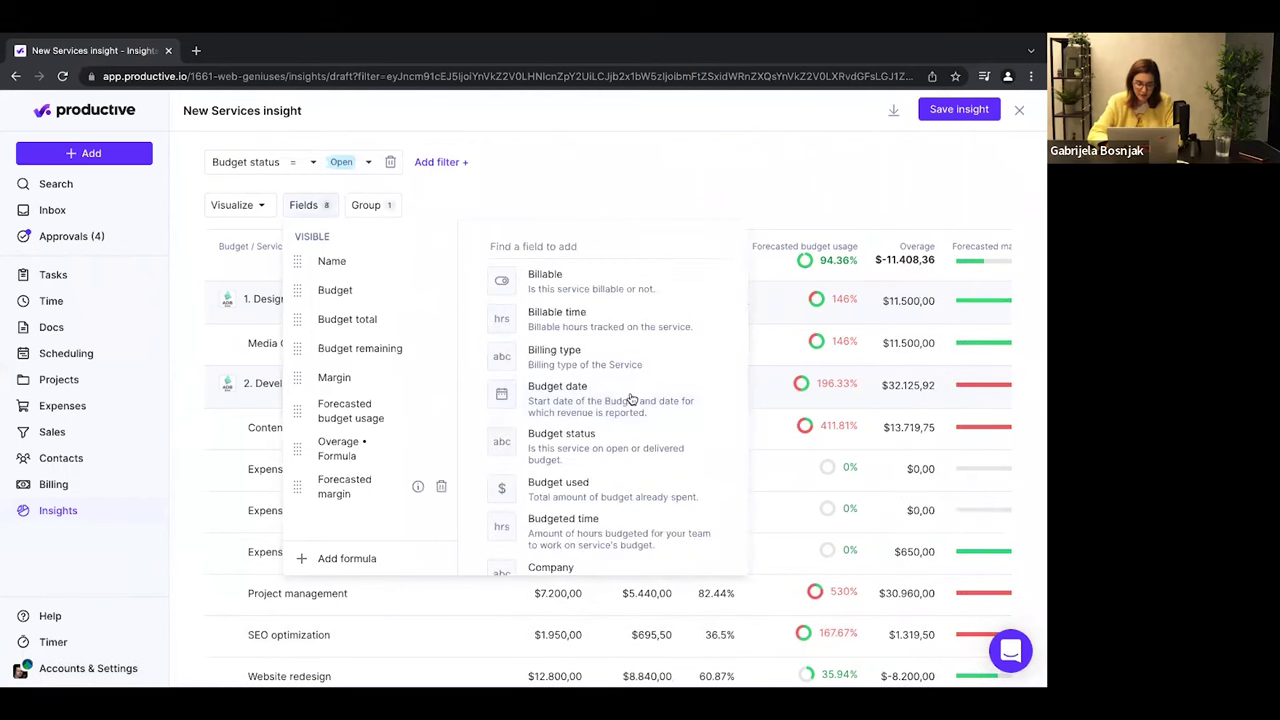
{"action": "left_click", "coordinate": [985, 258]}
Display the Forecasted margin column as a Number instead of a chart.
{"action": "left_click", "coordinate": [990, 250]}
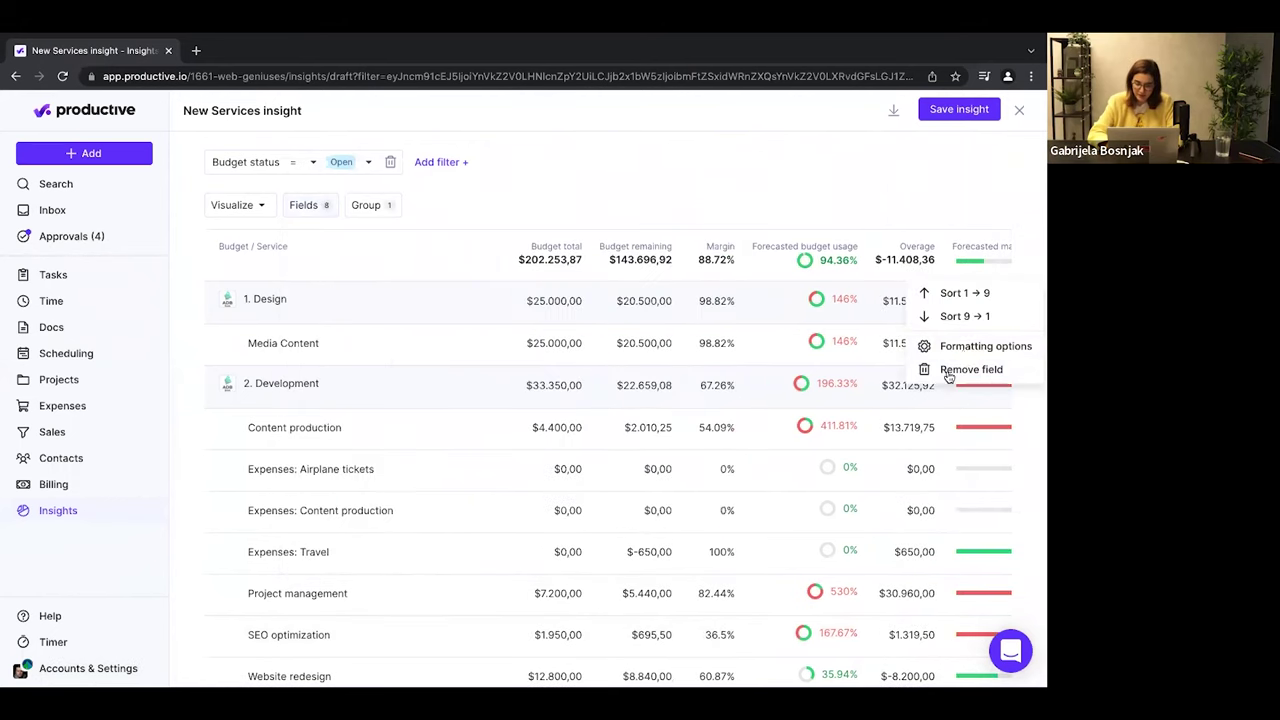
{"action": "left_click", "coordinate": [963, 350]}
{"action": "left_click", "coordinate": [957, 398]}
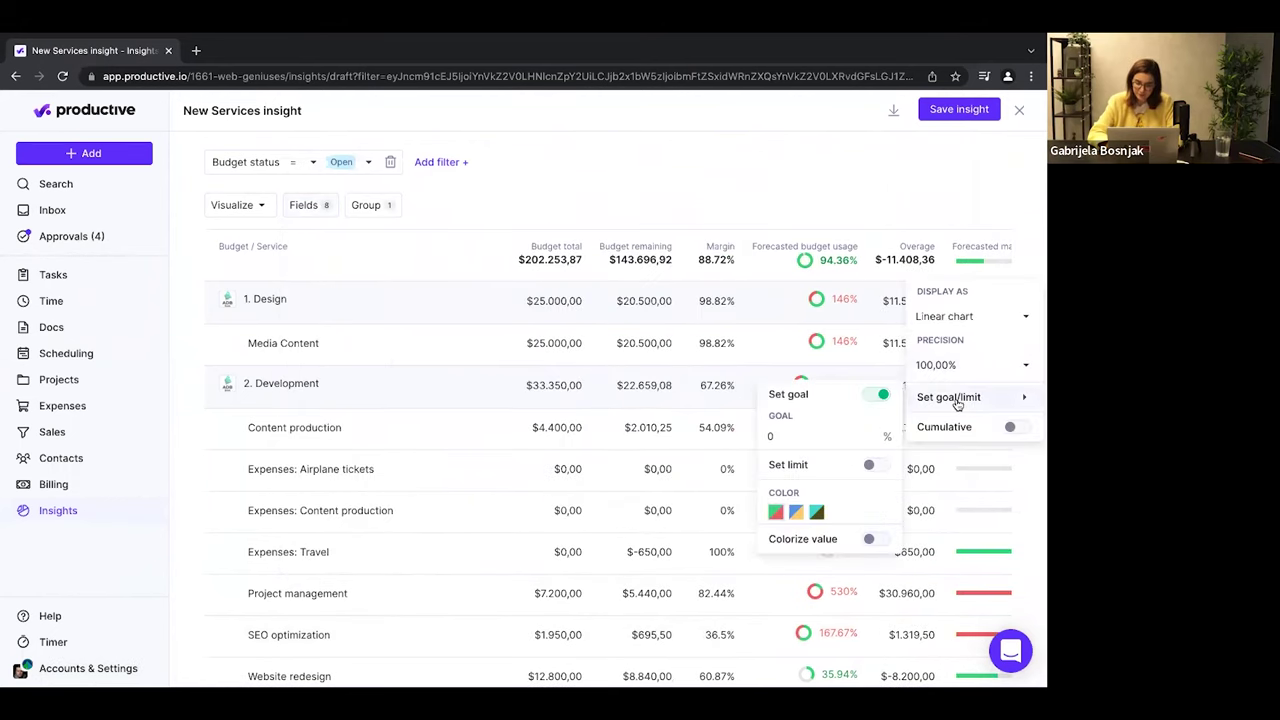
{"action": "left_click", "coordinate": [963, 318]}
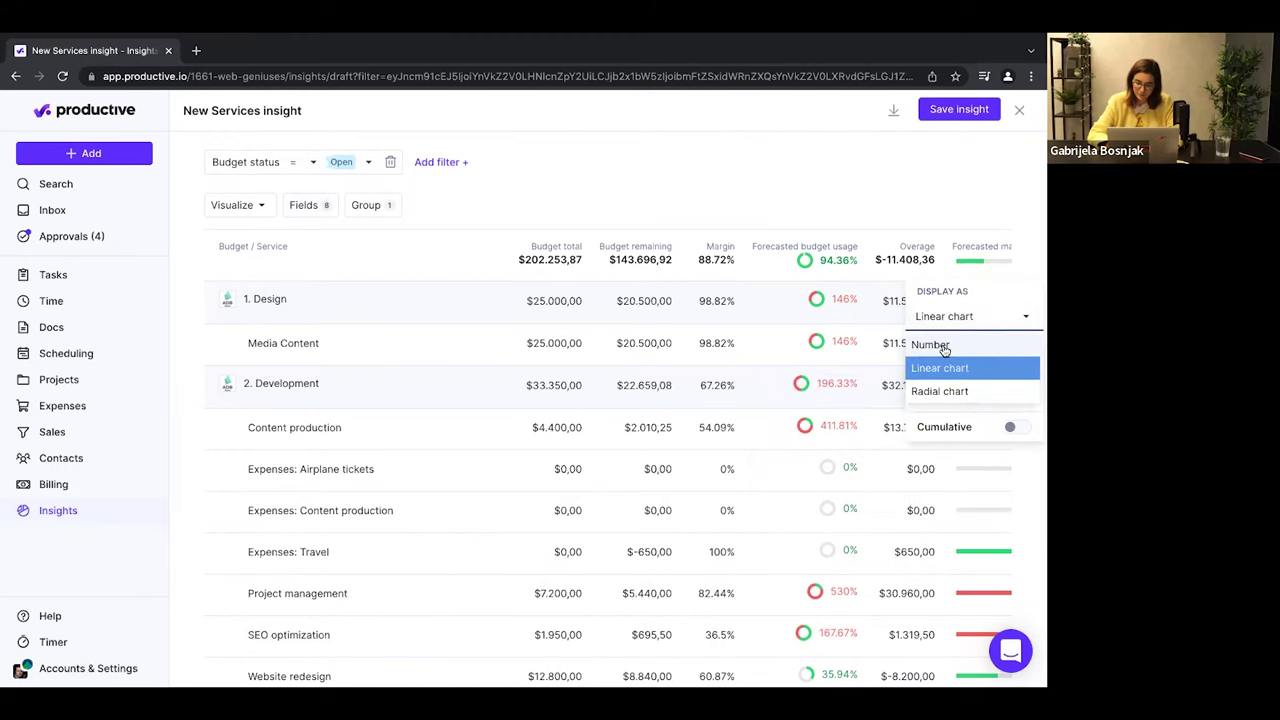
{"action": "left_click", "coordinate": [932, 345]}
{"action": "left_click", "coordinate": [936, 221]}
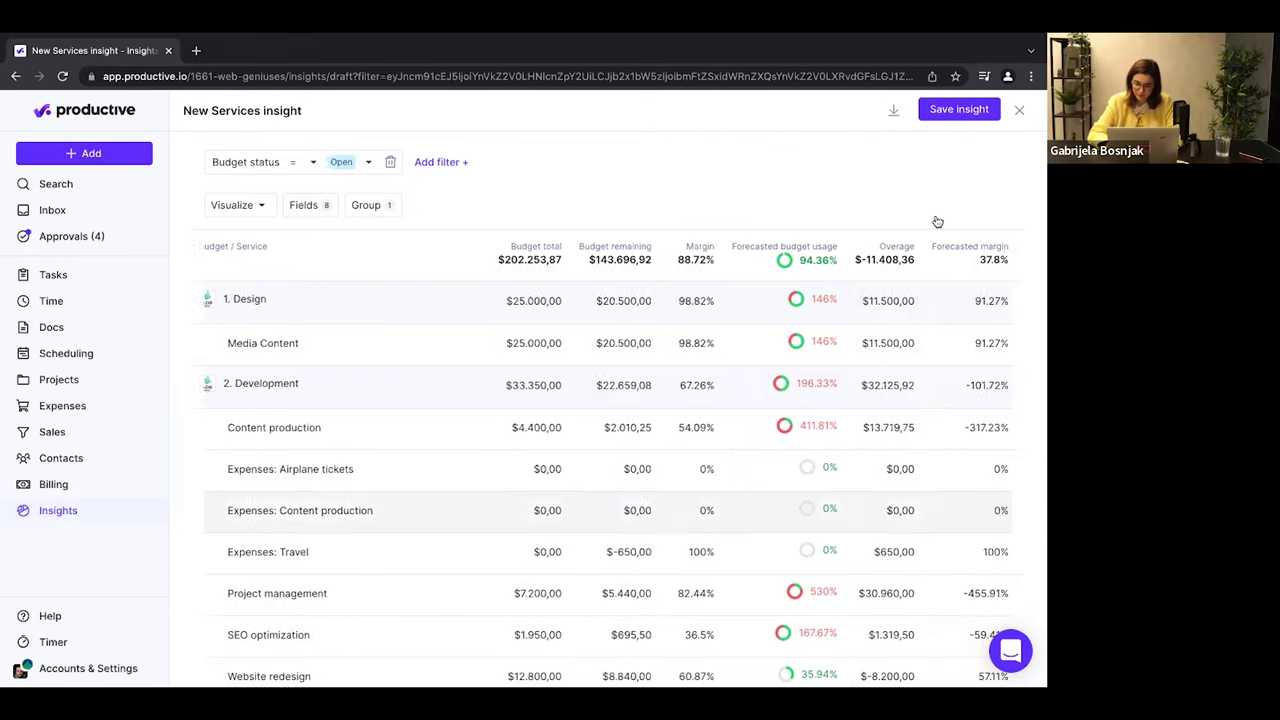
Examine the forecasted margin details of the Development budget and compare the margins across its services.
{"action": "mouse_move", "coordinate": [988, 399]}
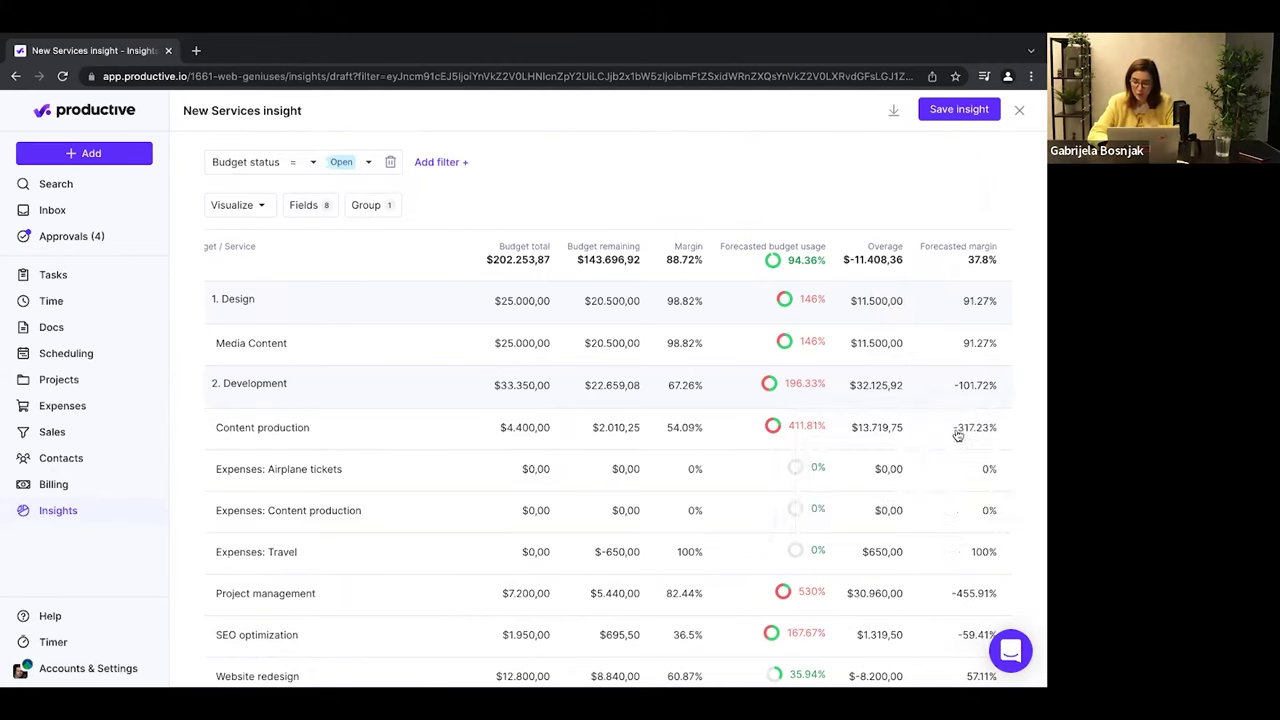
{"action": "mouse_move", "coordinate": [966, 381]}
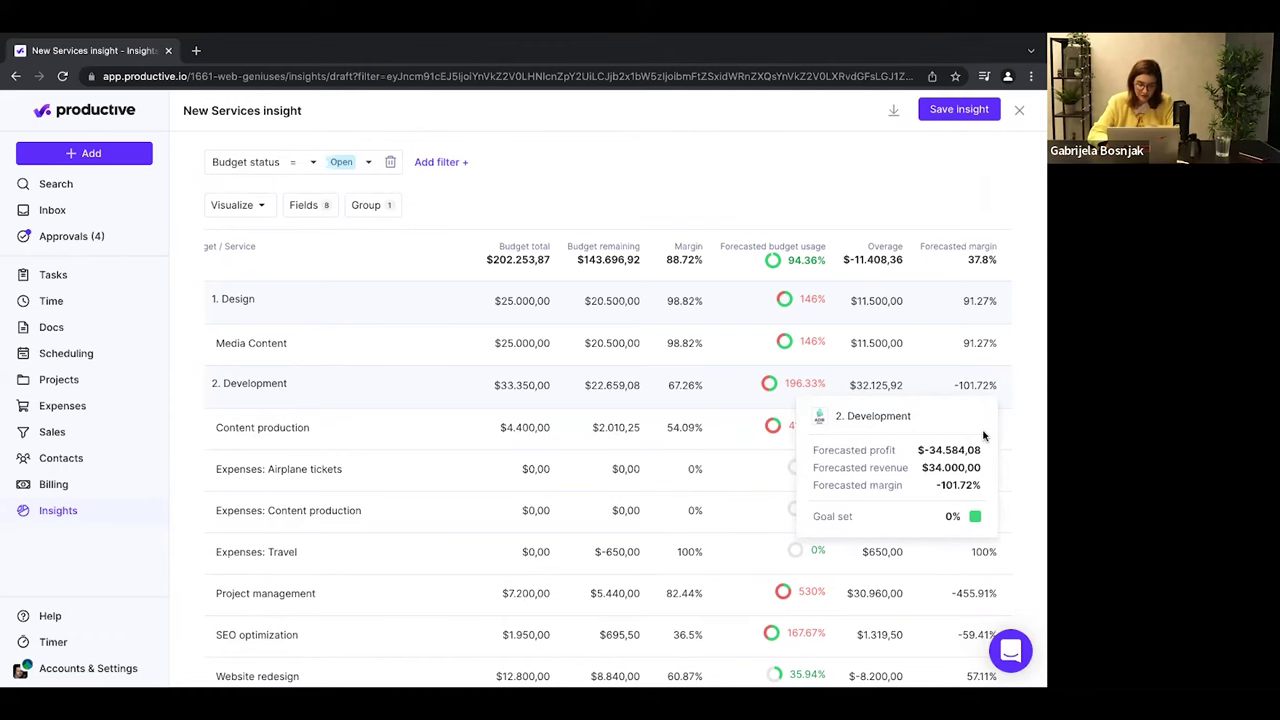
{"action": "scroll", "coordinate": [1013, 518], "scroll_direction": "down", "scroll_amount": 2}
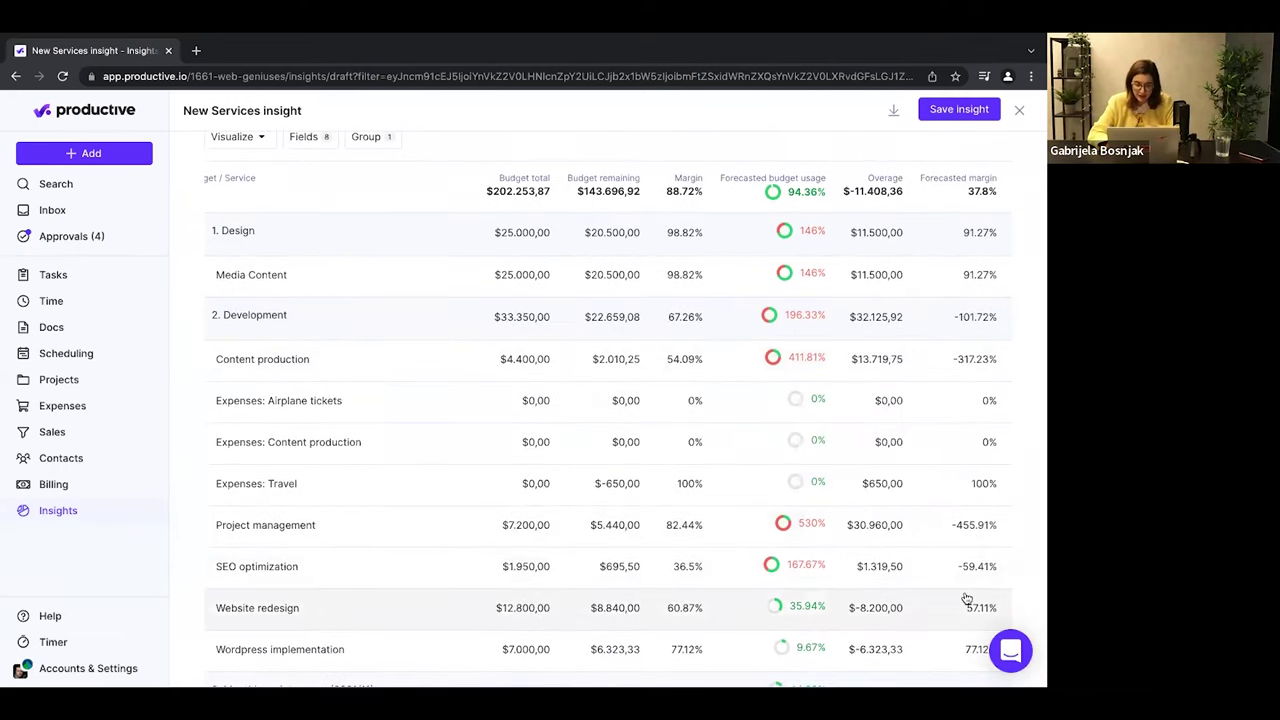
{"action": "scroll", "coordinate": [966, 637], "scroll_direction": "down", "scroll_amount": 2}
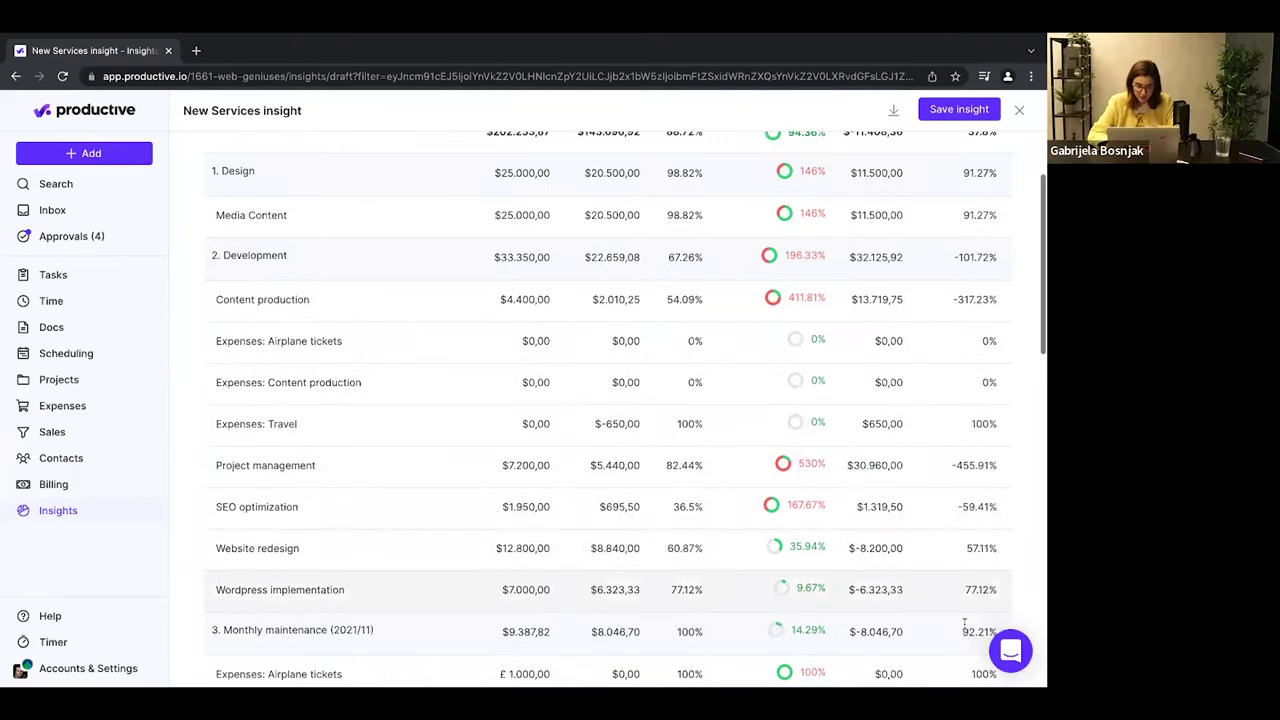
{"action": "scroll", "coordinate": [1003, 570], "scroll_direction": "down", "scroll_amount": 1}
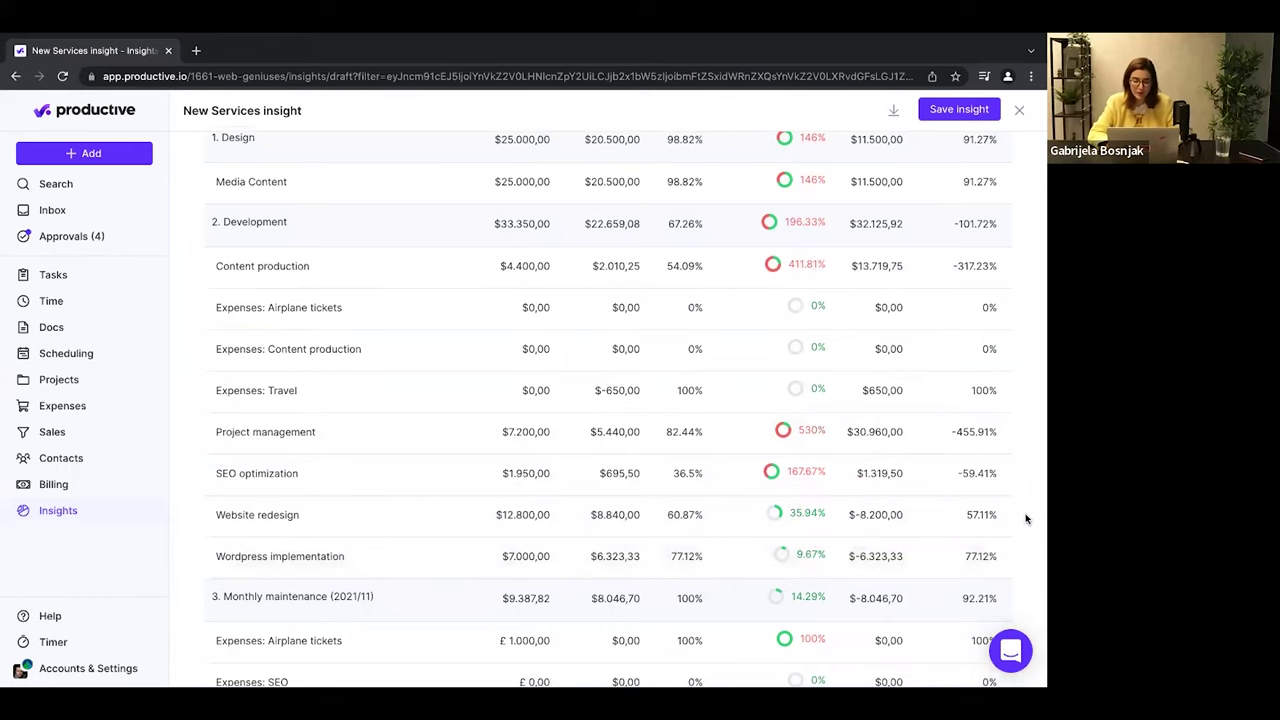
{"action": "scroll", "coordinate": [1025, 518], "scroll_direction": "up", "scroll_amount": 2}
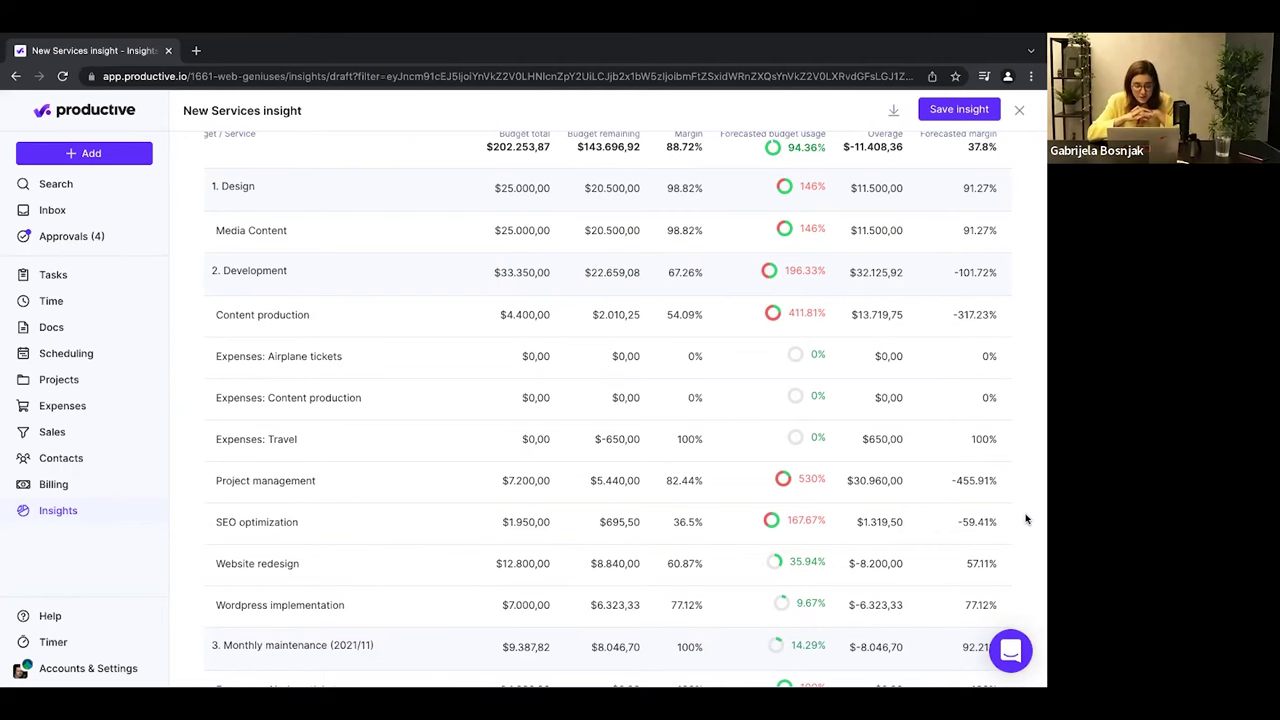
{"action": "scroll", "coordinate": [1025, 519], "scroll_direction": "up", "scroll_amount": 2}
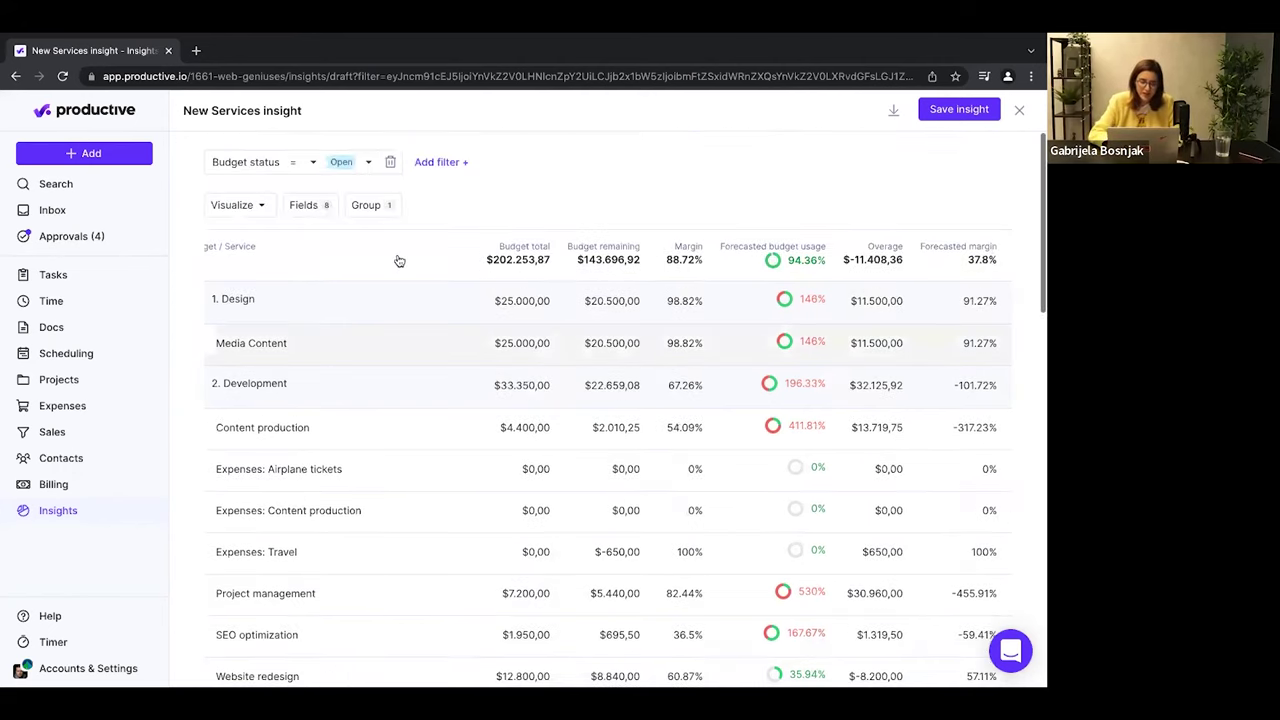
Show only the totals of each budget and review their forecast, overage and margin figures.
{"action": "left_click", "coordinate": [386, 209]}
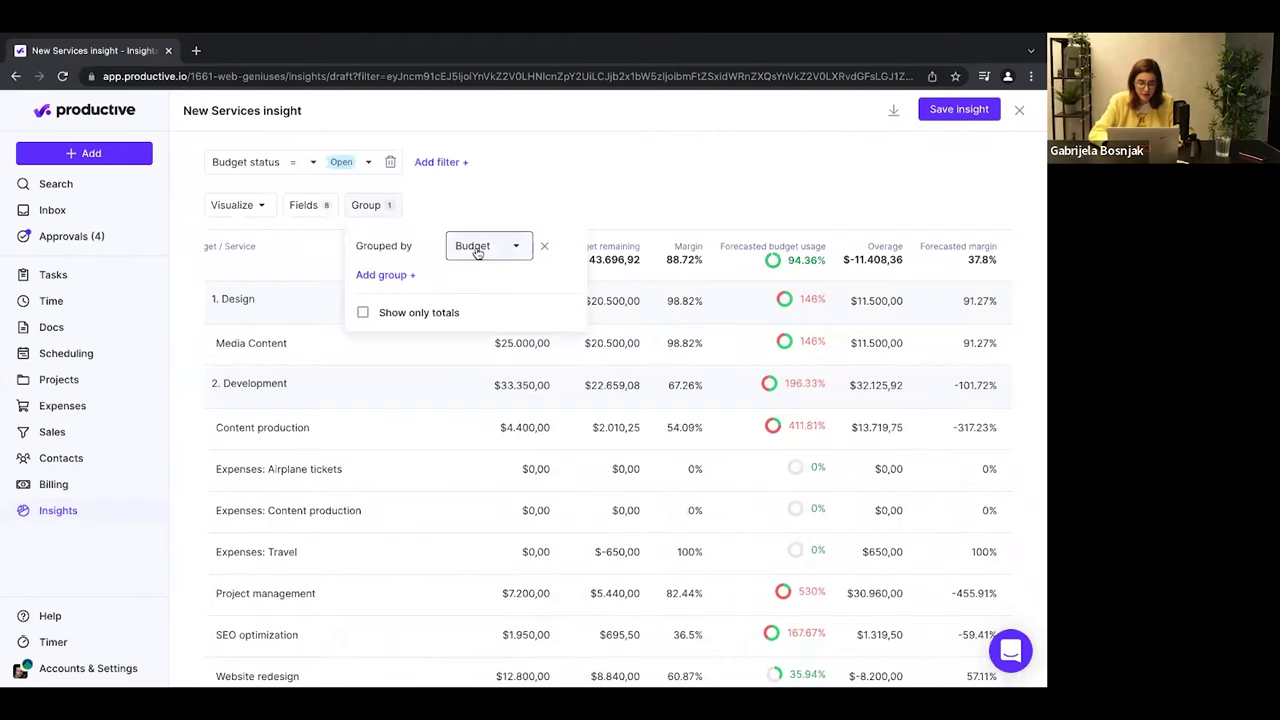
{"action": "left_click", "coordinate": [363, 312]}
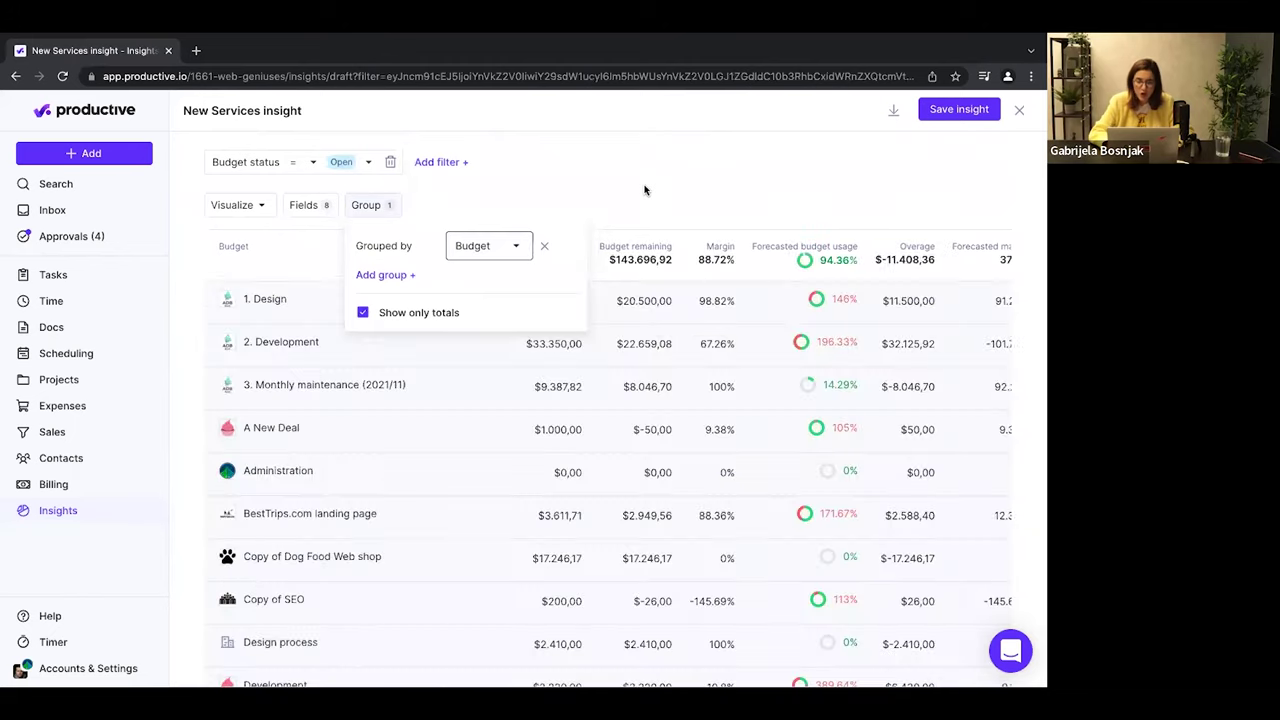
{"action": "scroll", "coordinate": [817, 410], "scroll_direction": "right", "scroll_amount": 1}
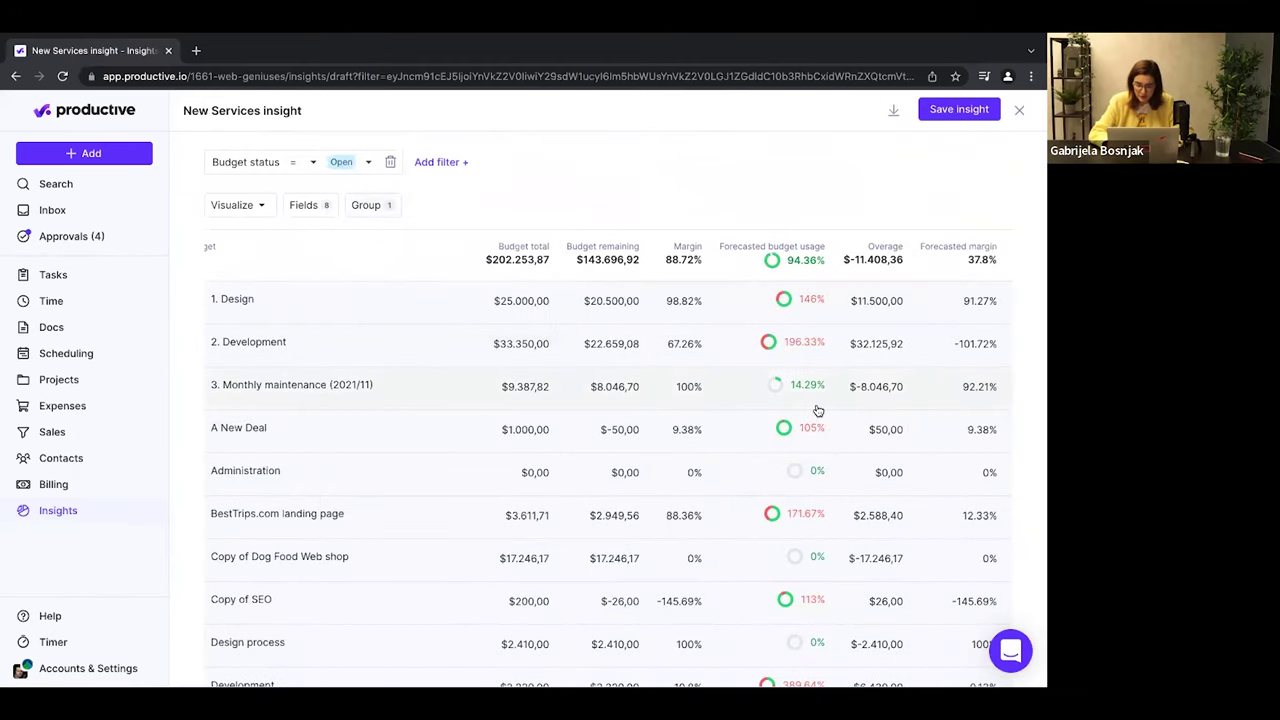
Turn off the totals-only display and look through the services listed under each budget.
{"action": "left_click", "coordinate": [383, 207]}
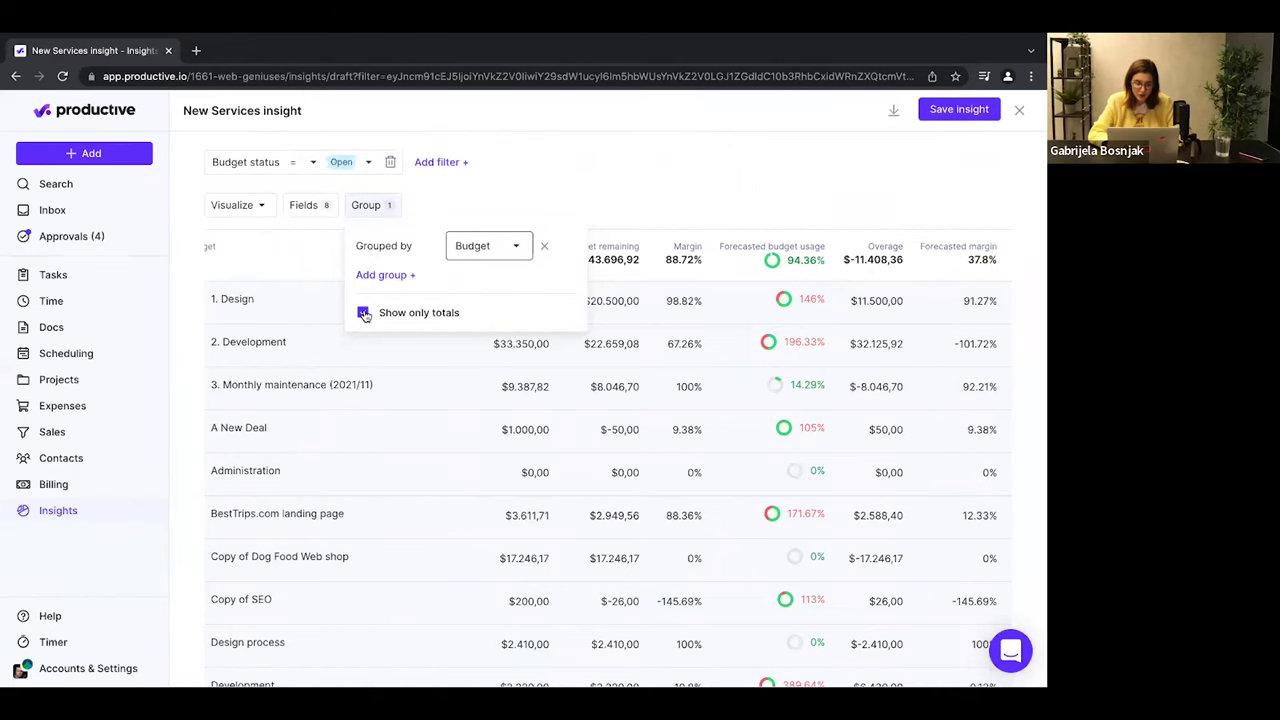
{"action": "left_click", "coordinate": [363, 313]}
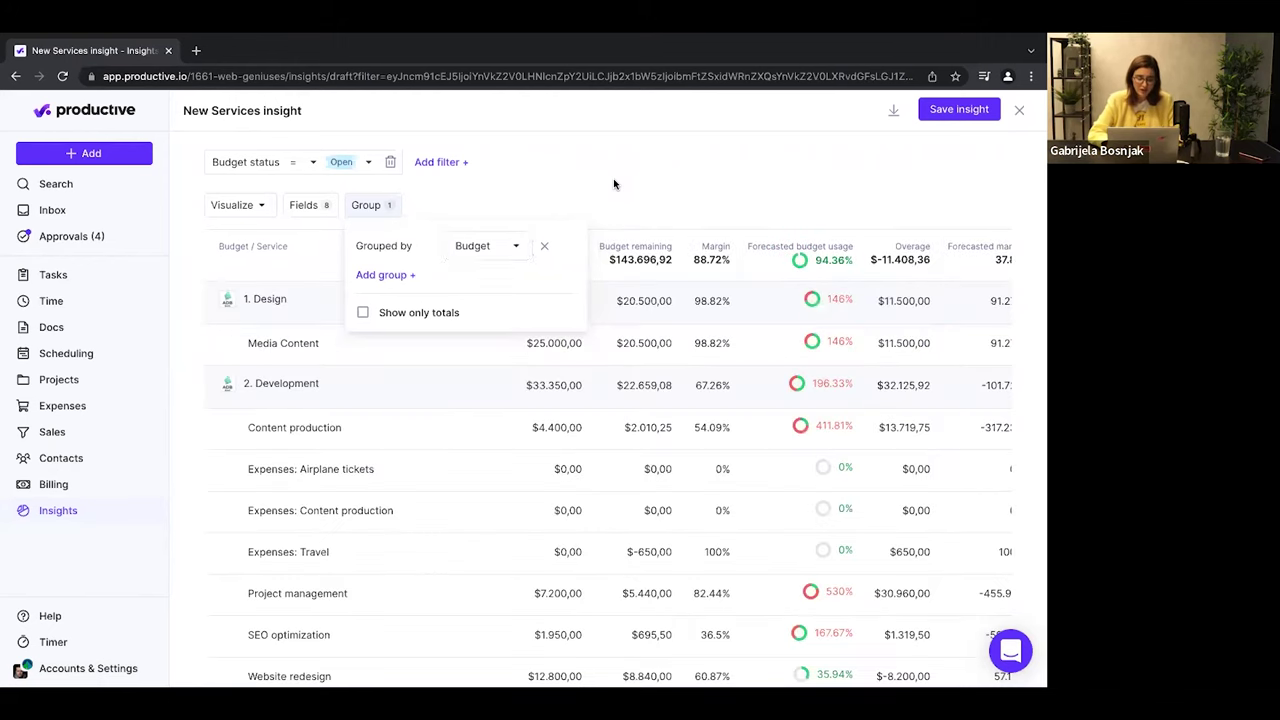
{"action": "left_click", "coordinate": [614, 181]}
{"action": "scroll", "coordinate": [494, 403], "scroll_direction": "down", "scroll_amount": 15}
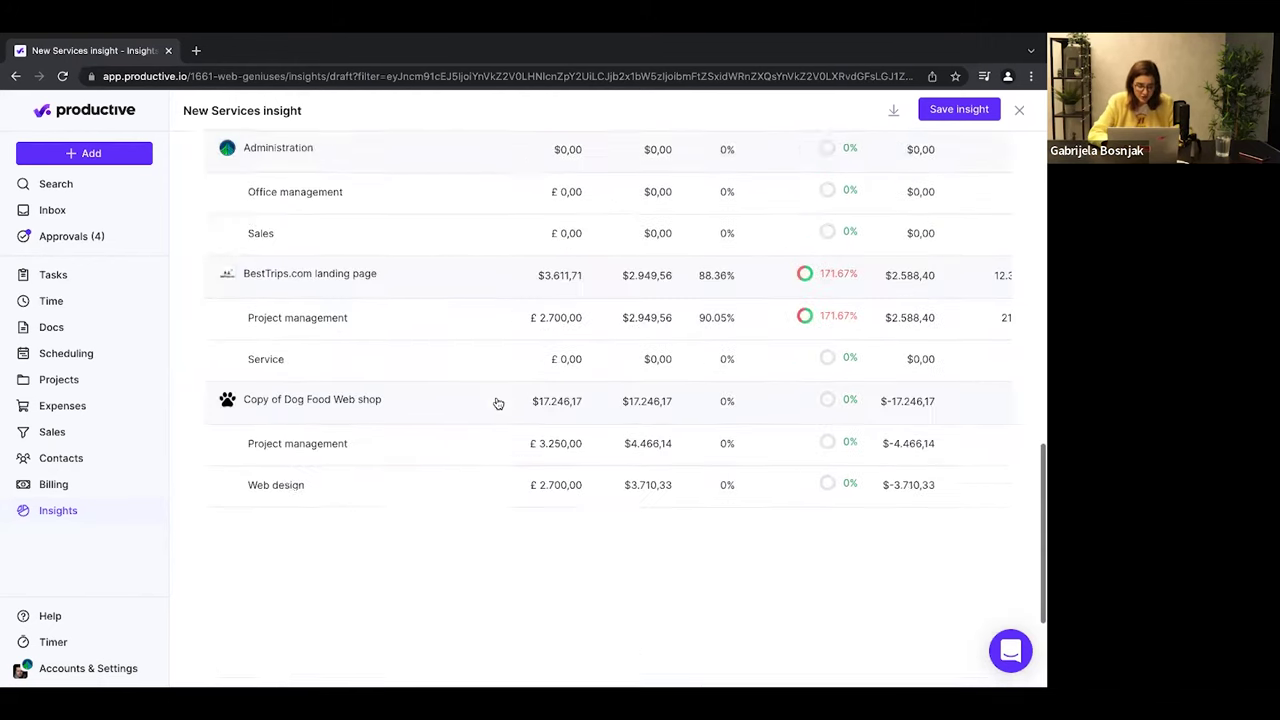
{"action": "scroll", "coordinate": [497, 402], "scroll_direction": "up", "scroll_amount": 15}
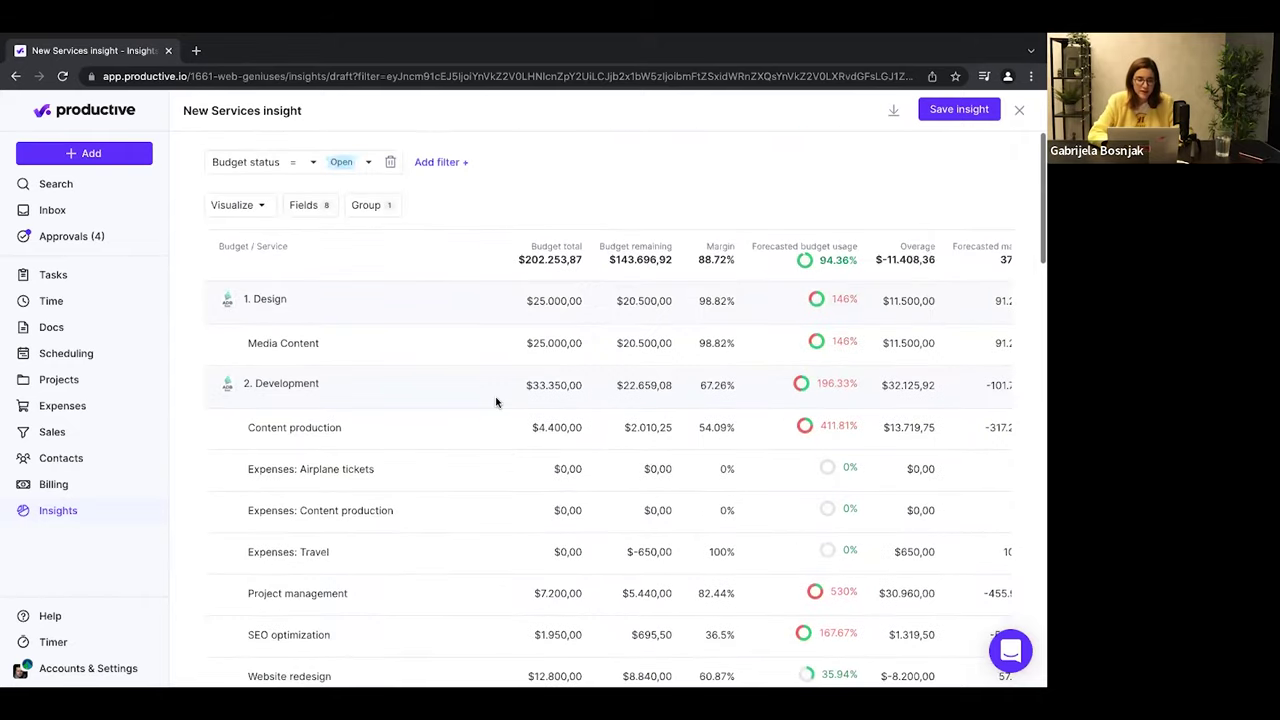
Add a filter for budgets whose Forecasted budget usage is greater than 100%.
{"action": "left_click", "coordinate": [440, 162]}
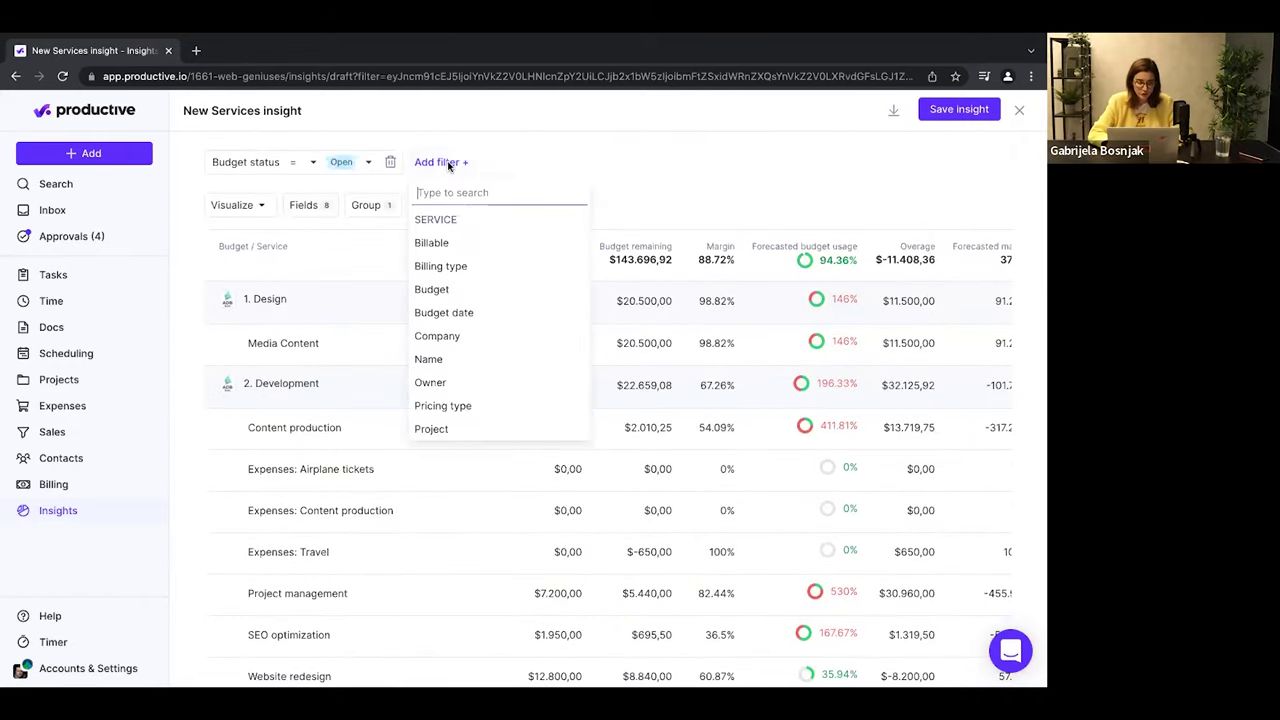
{"action": "left_click", "coordinate": [440, 162]}
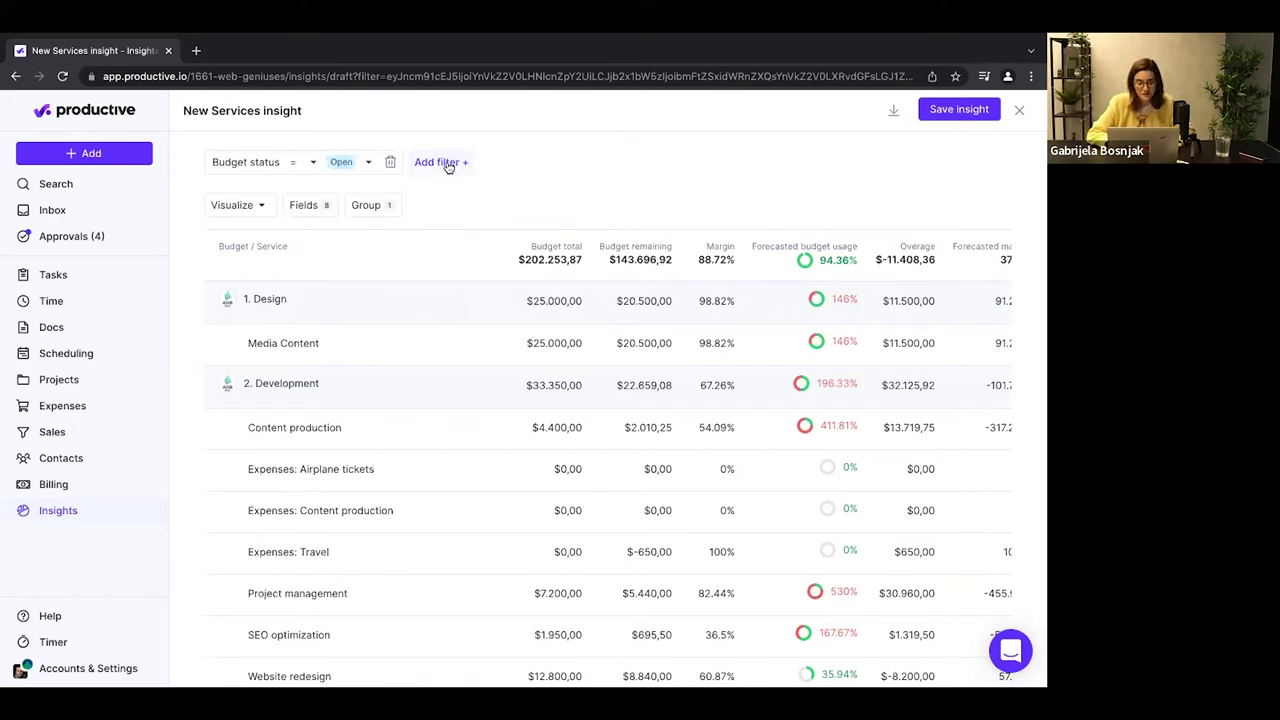
{"action": "left_click", "coordinate": [448, 166]}
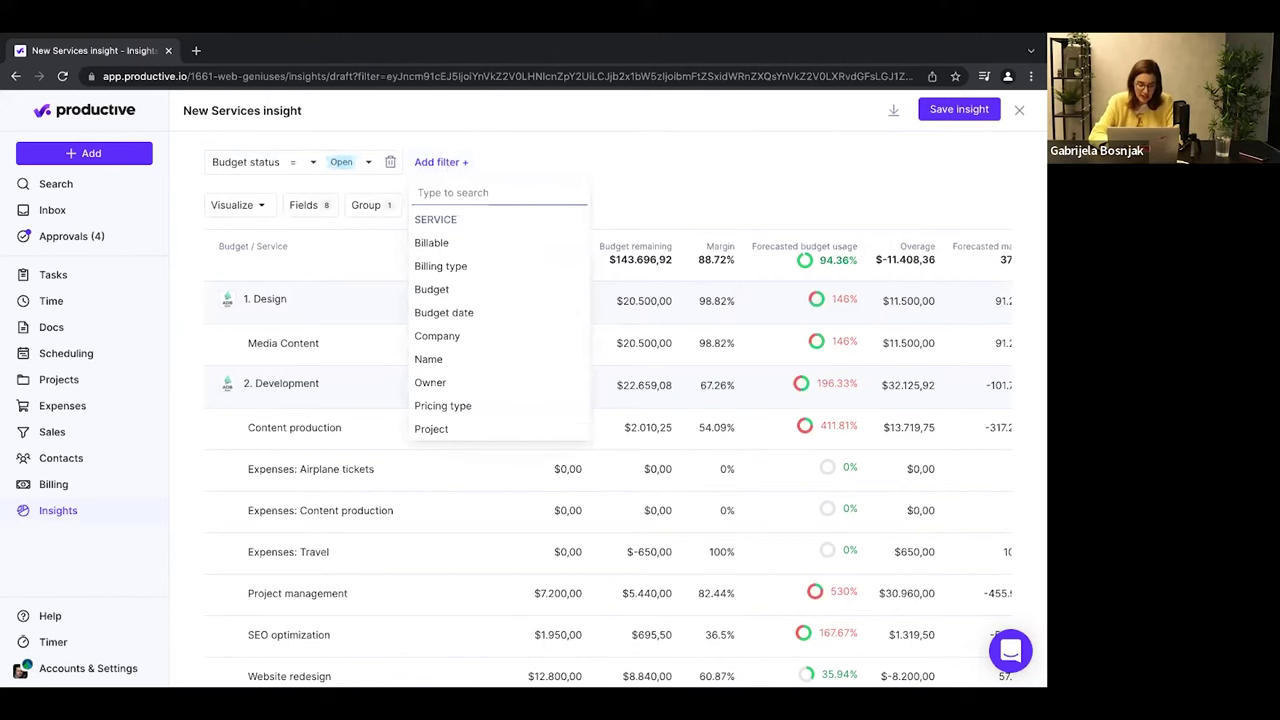
{"action": "type", "text": "fore"}
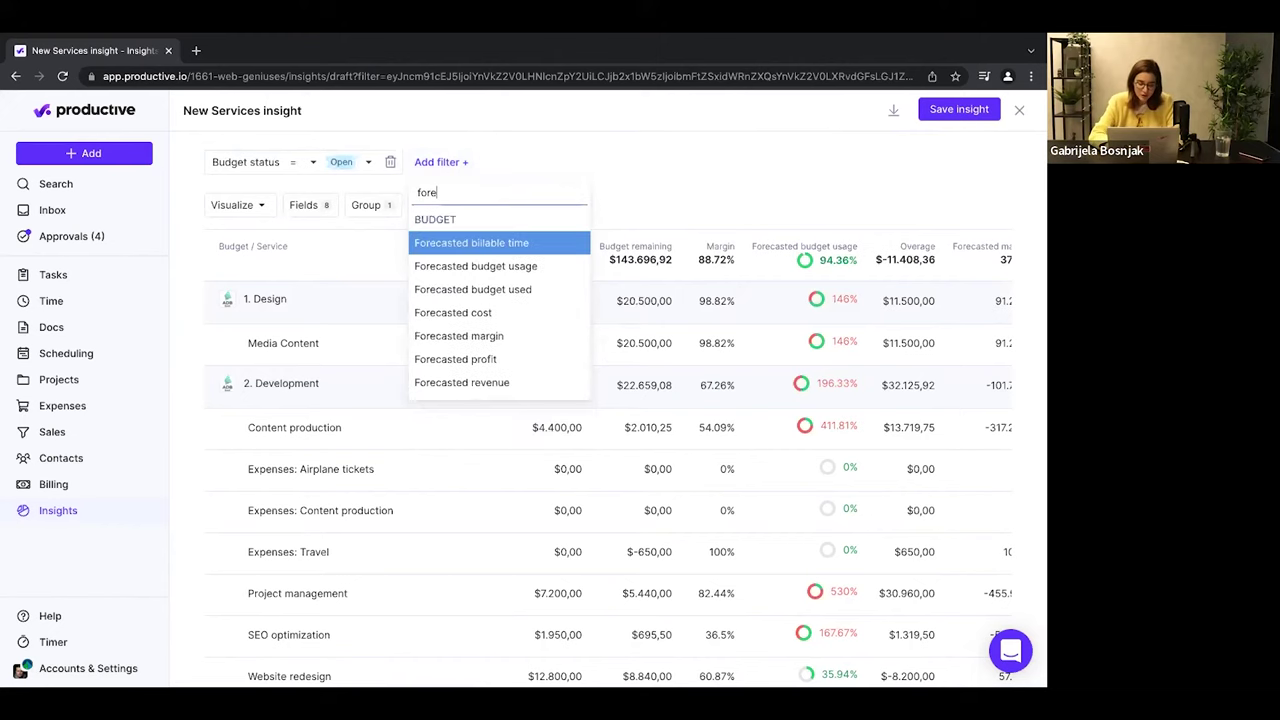
{"action": "left_click", "coordinate": [520, 267]}
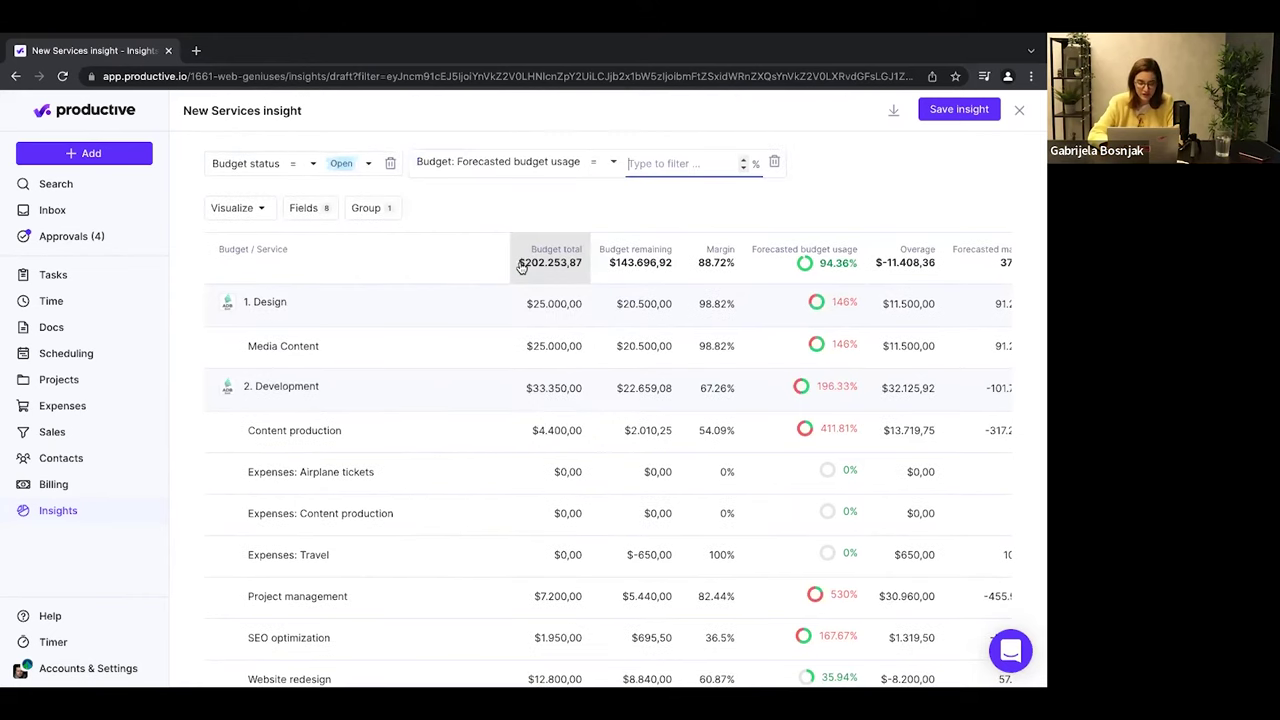
{"action": "left_click", "coordinate": [613, 164]}
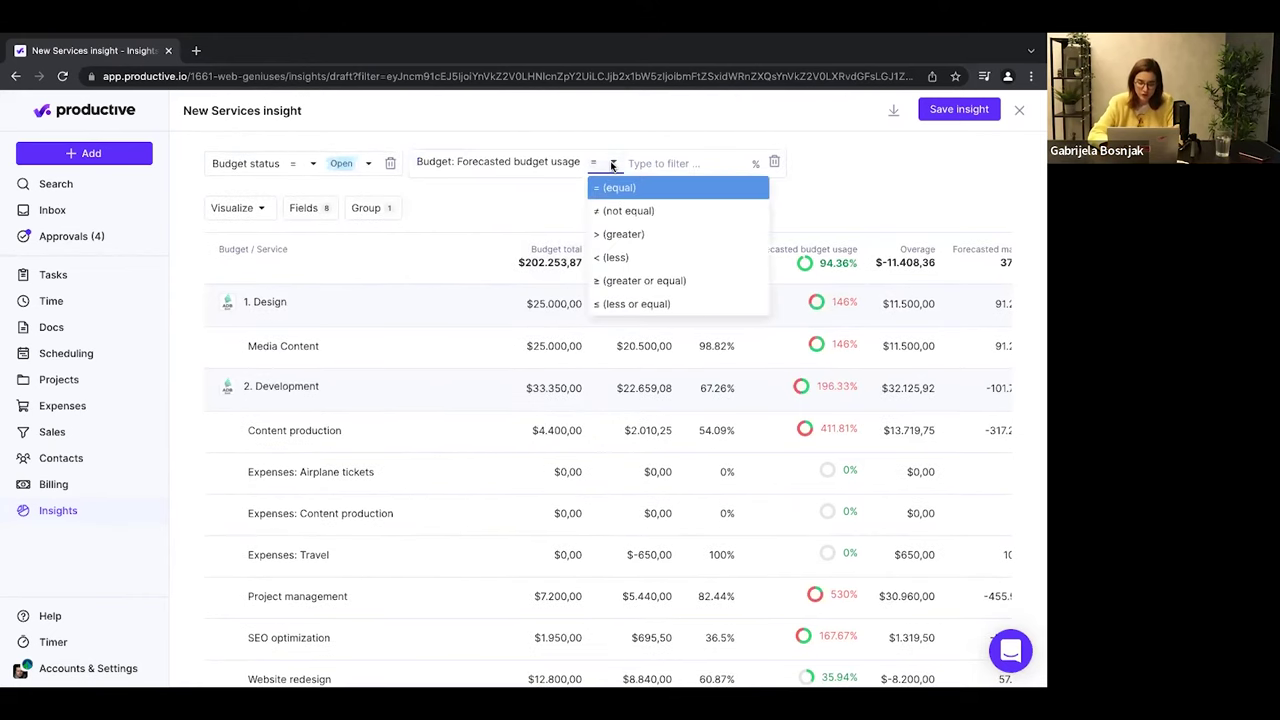
{"action": "left_click", "coordinate": [613, 234]}
{"action": "left_click", "coordinate": [651, 163]}
{"action": "type", "text": "100"}
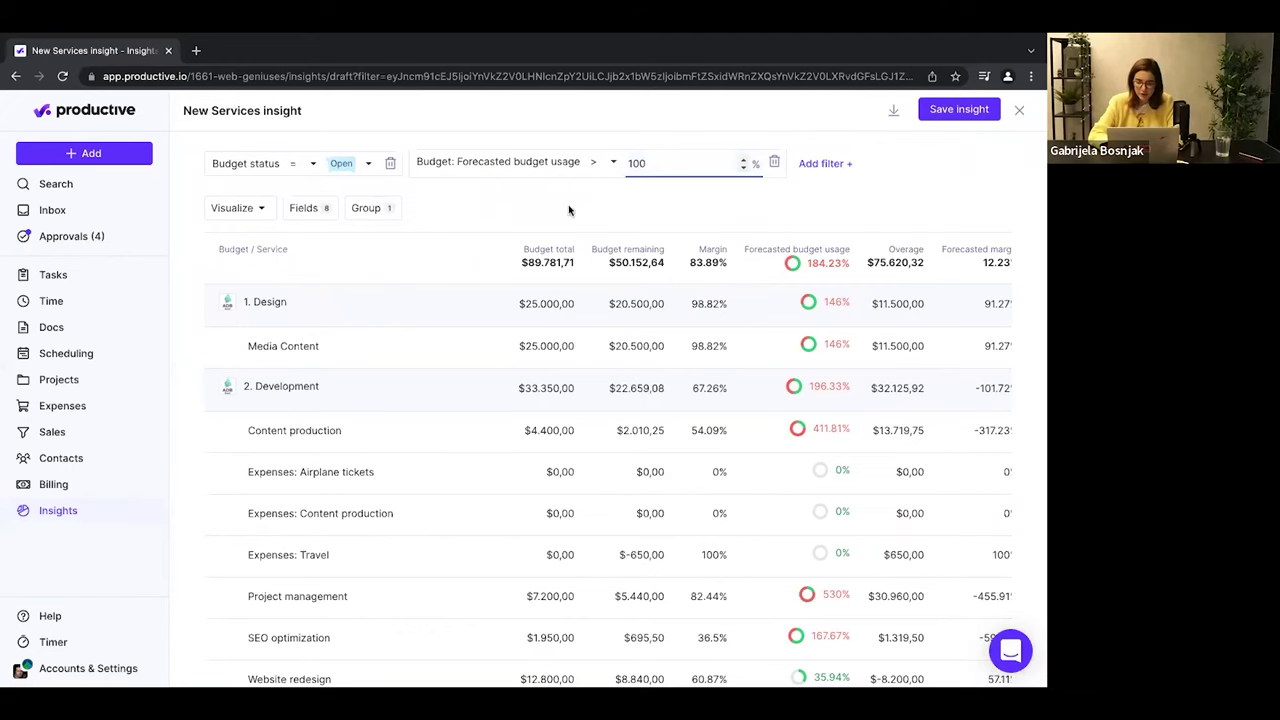
Limit the grouped report to budget totals only and review the over-budget list.
{"action": "left_click", "coordinate": [372, 210]}
{"action": "left_click", "coordinate": [363, 318]}
{"action": "left_click", "coordinate": [715, 207]}
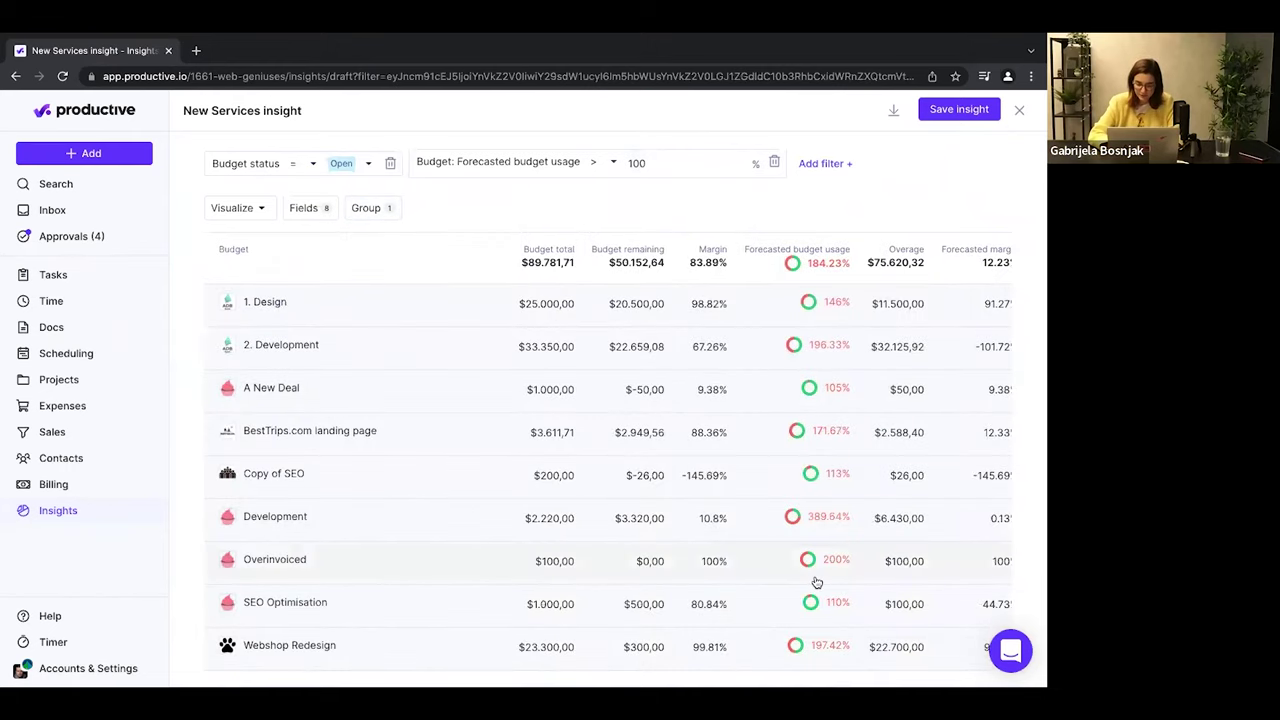
{"action": "scroll", "coordinate": [829, 600], "scroll_direction": "down", "scroll_amount": 1}
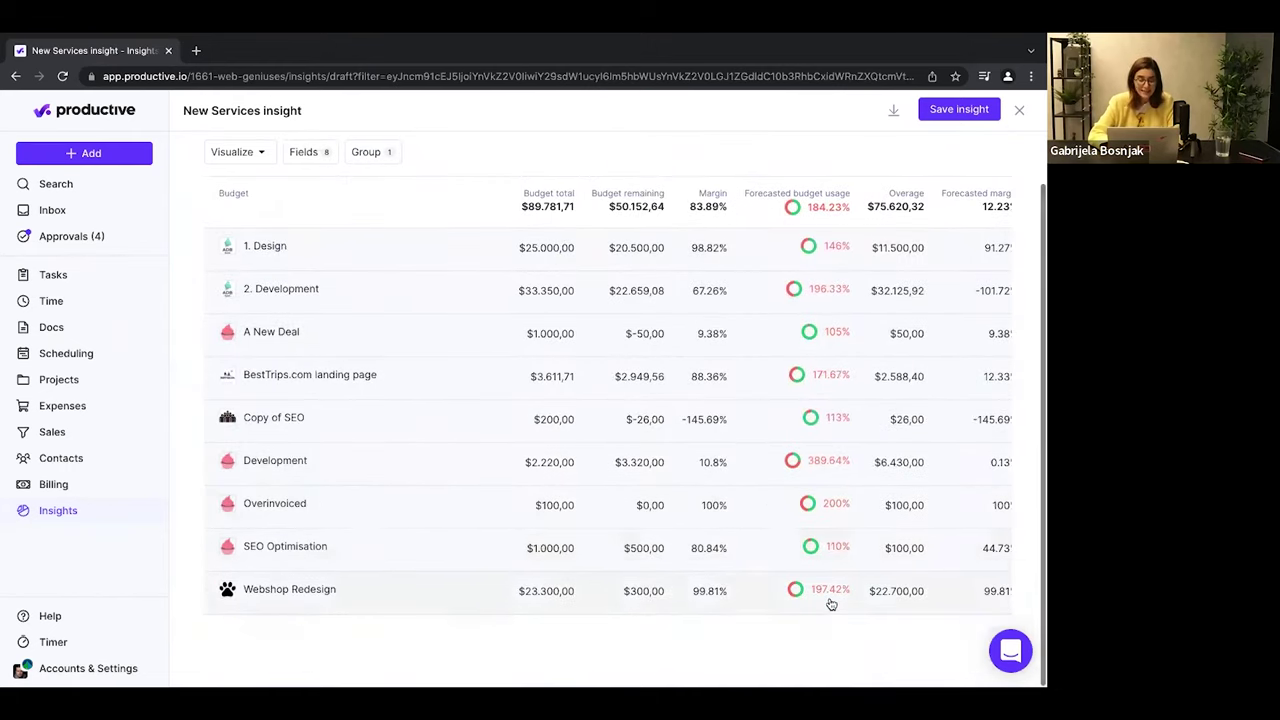
{"action": "scroll", "coordinate": [830, 604], "scroll_direction": "up", "scroll_amount": 1}
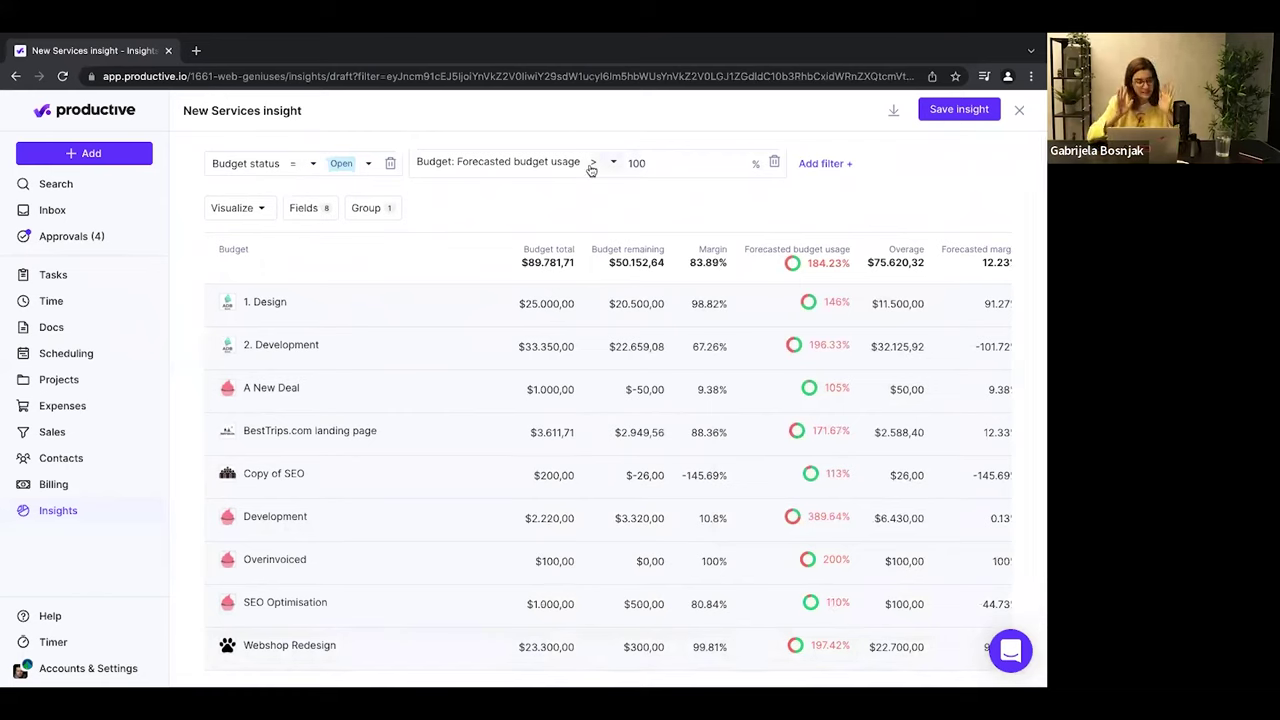
Add a second budget filter for Forecasted profit less than 0,00 USD.
{"action": "left_click", "coordinate": [828, 163]}
{"action": "scroll", "coordinate": [837, 321], "scroll_direction": "down", "scroll_amount": 5}
{"action": "scroll", "coordinate": [840, 400], "scroll_direction": "down", "scroll_amount": 4}
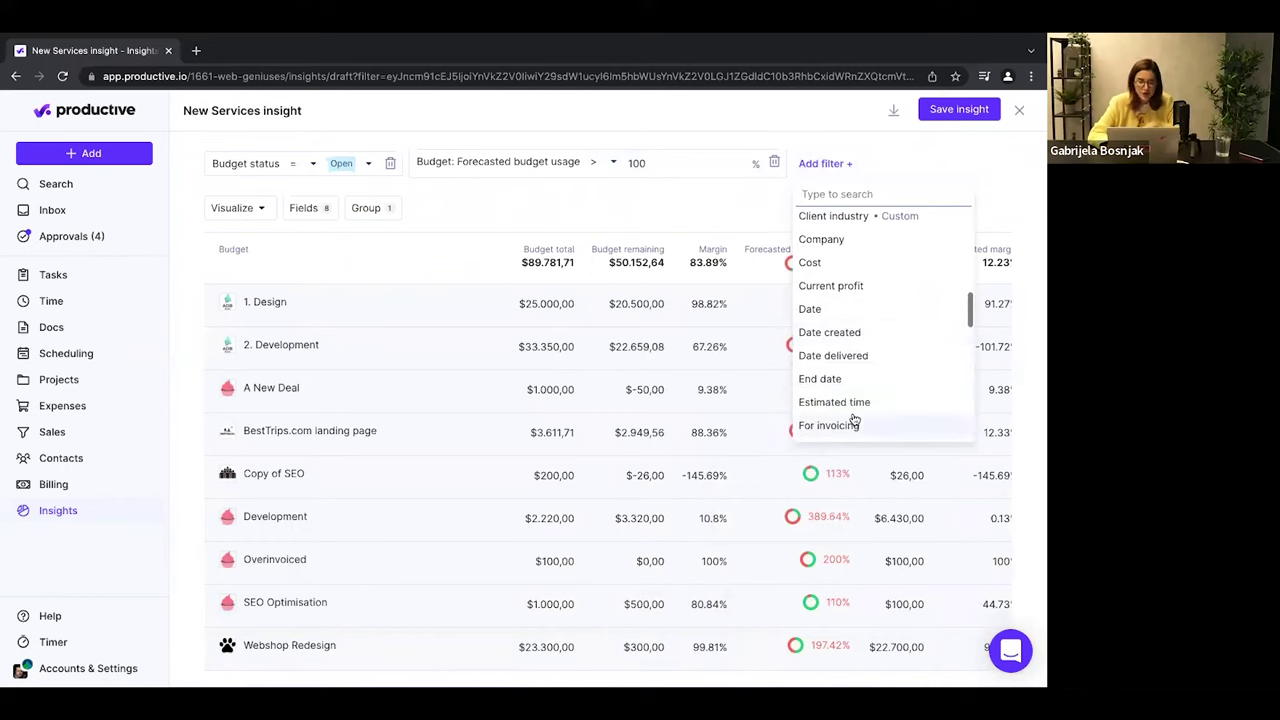
{"action": "scroll", "coordinate": [855, 420], "scroll_direction": "up", "scroll_amount": 10}
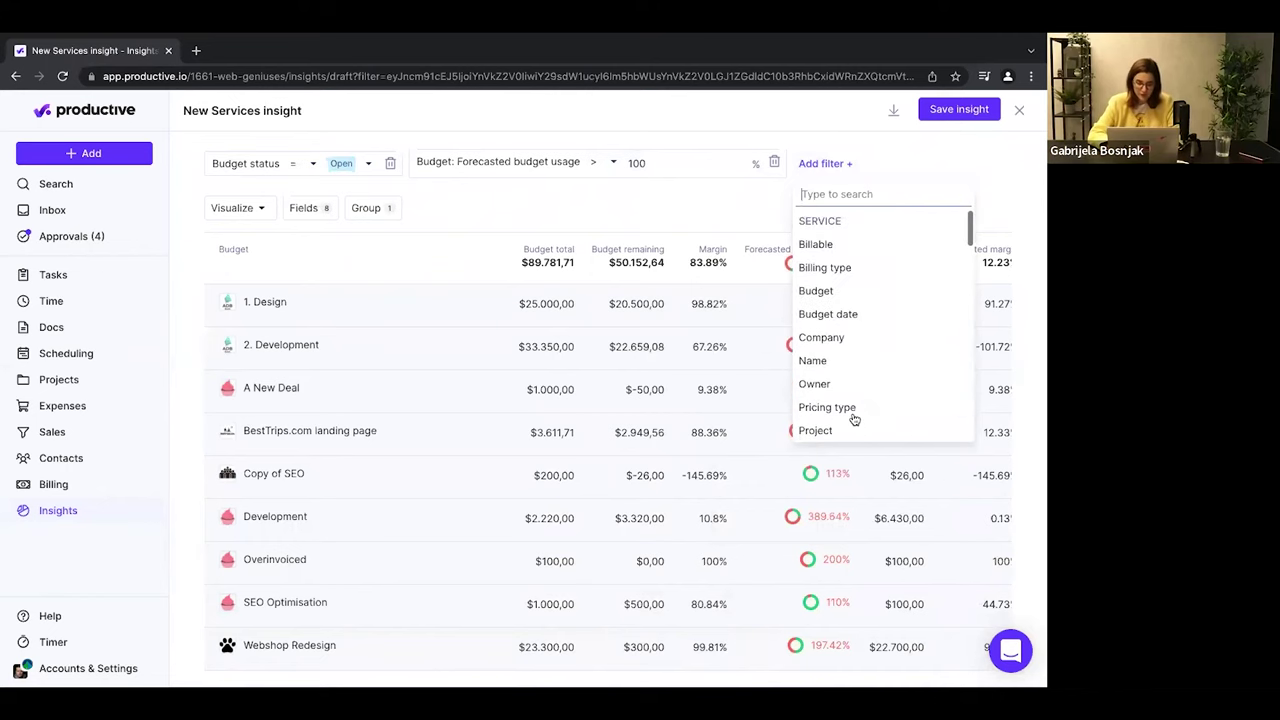
{"action": "type", "text": "t"}
{"action": "key", "text": "BackSpace"}
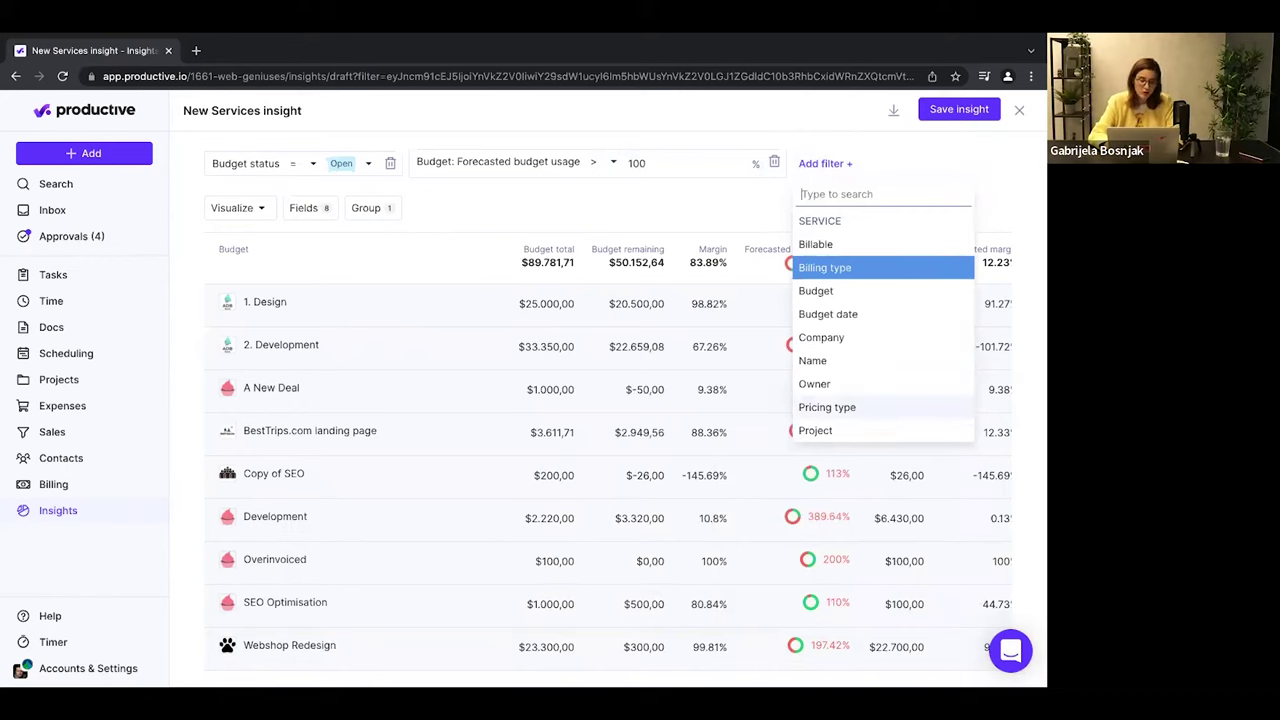
{"action": "type", "text": "fore"}
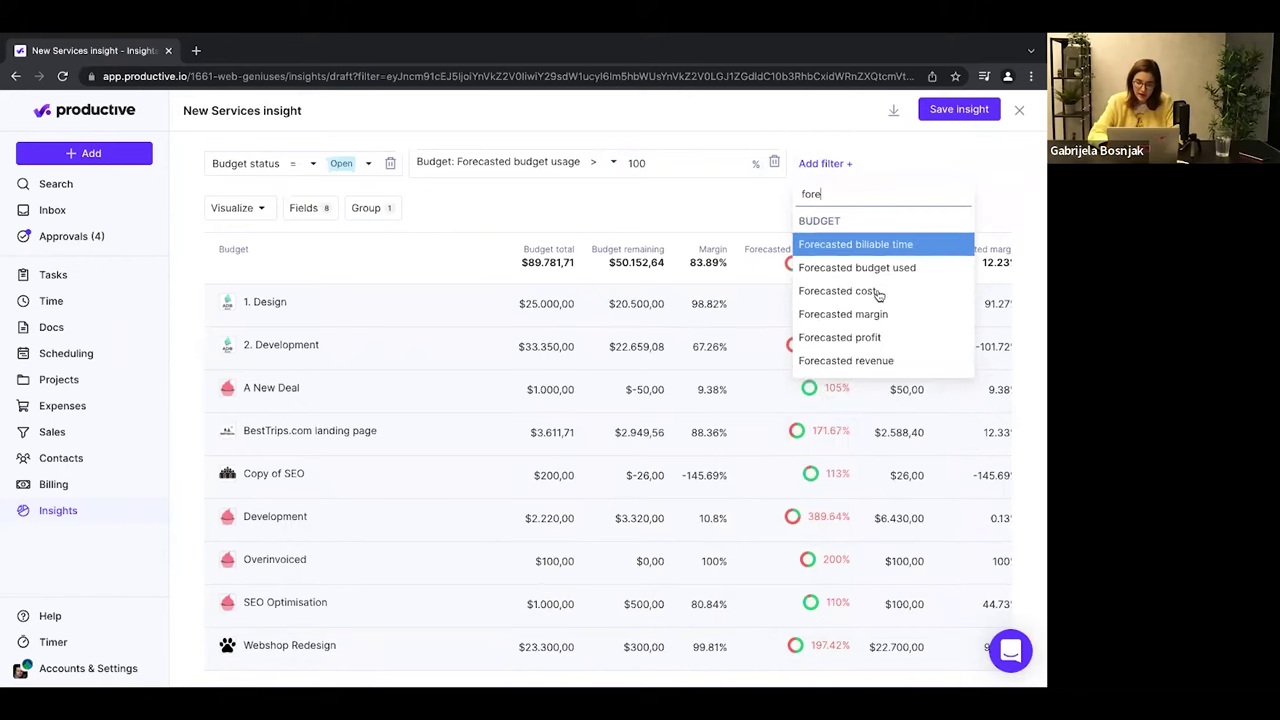
{"action": "left_click", "coordinate": [878, 337]}
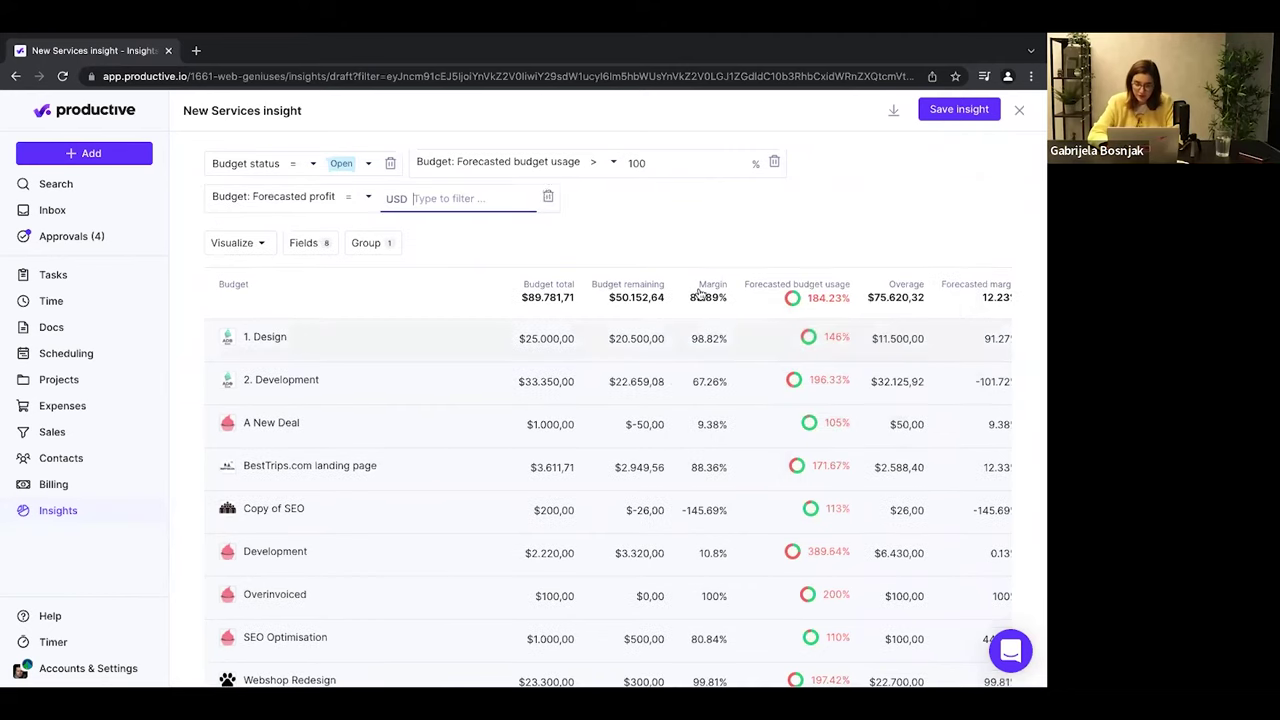
{"action": "left_click", "coordinate": [367, 199]}
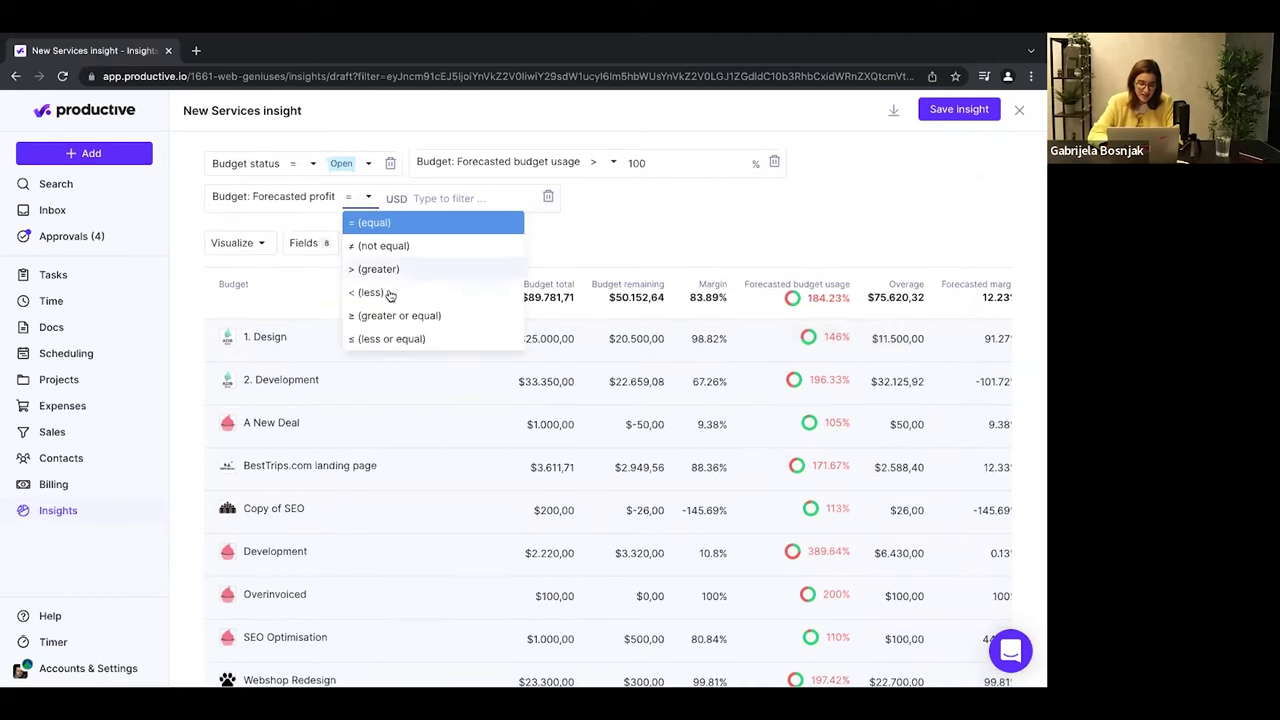
{"action": "left_click", "coordinate": [388, 293]}
{"action": "left_click", "coordinate": [452, 198]}
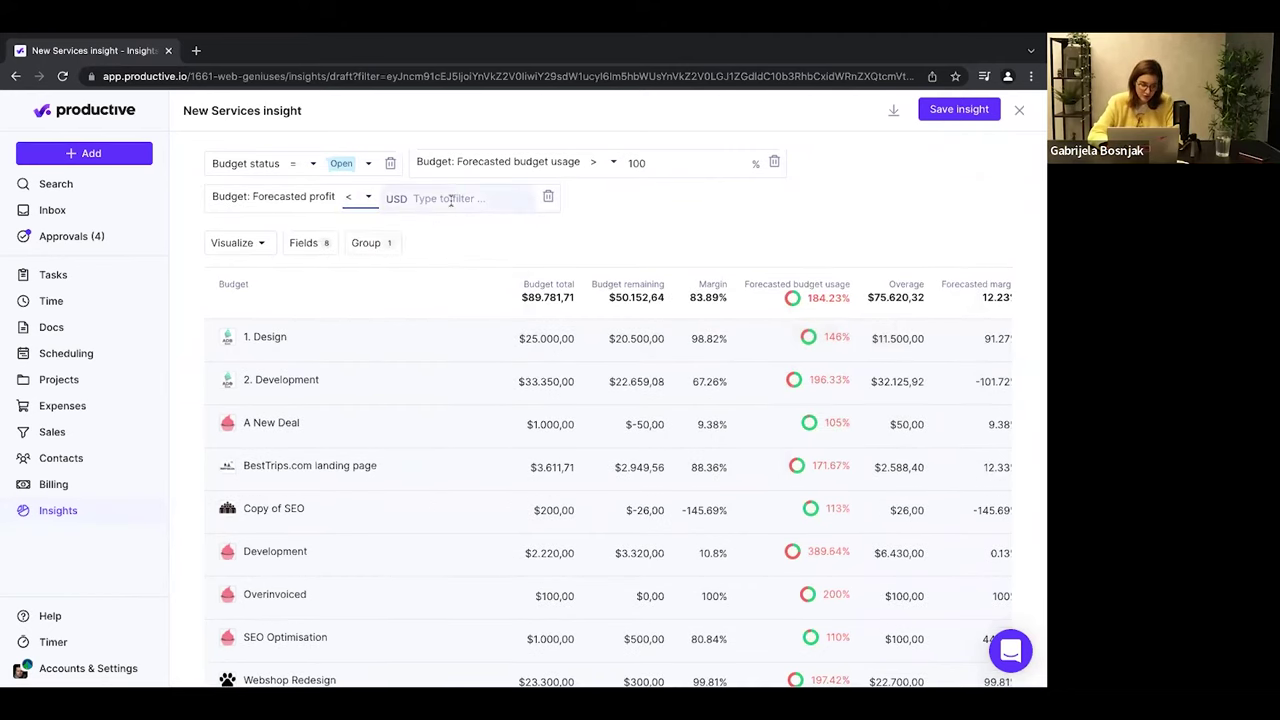
{"action": "type", "text": "0,00"}
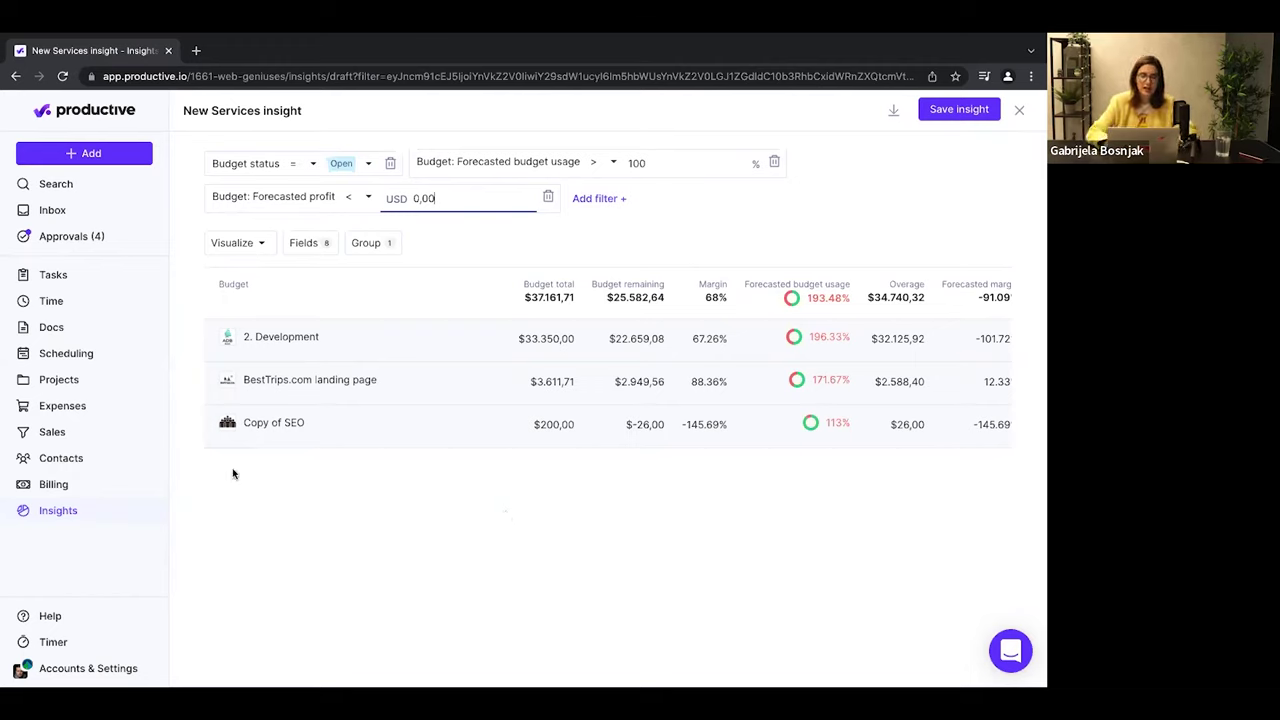
Return to the Insights overview and create a new insight from scratch with Time entries as the data source.
{"action": "left_click", "coordinate": [72, 517]}
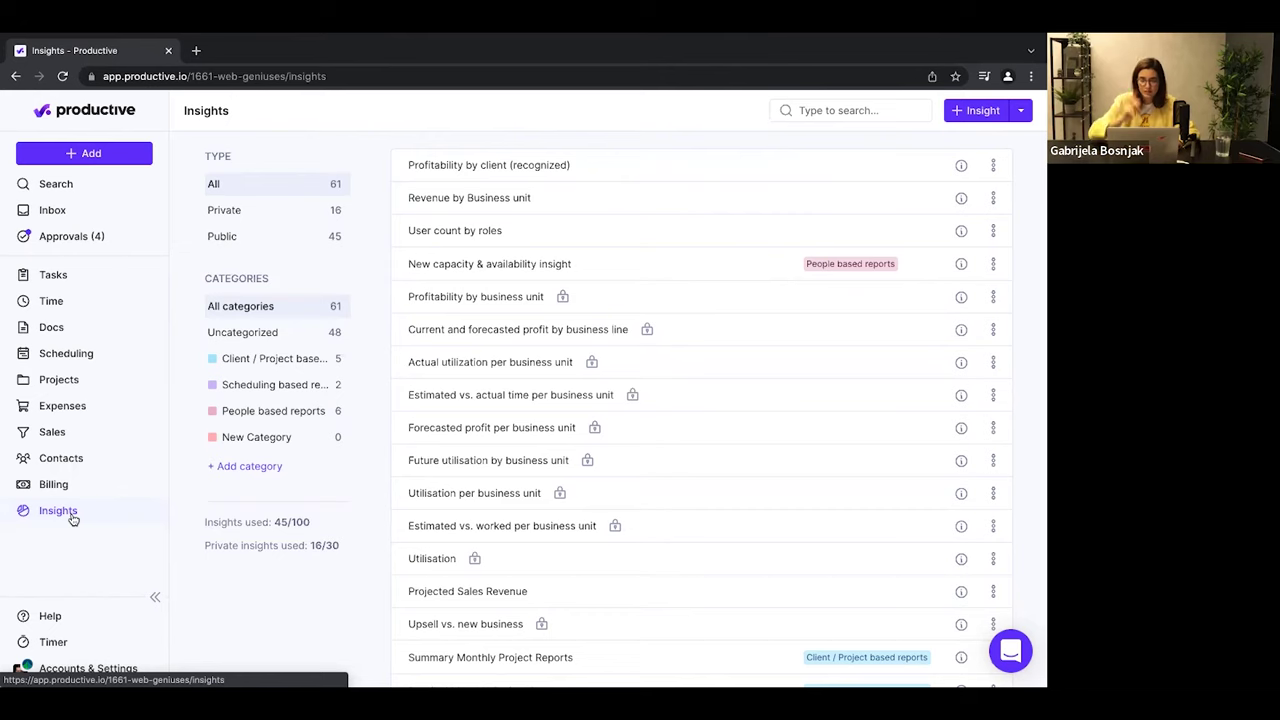
{"action": "left_click", "coordinate": [1021, 112]}
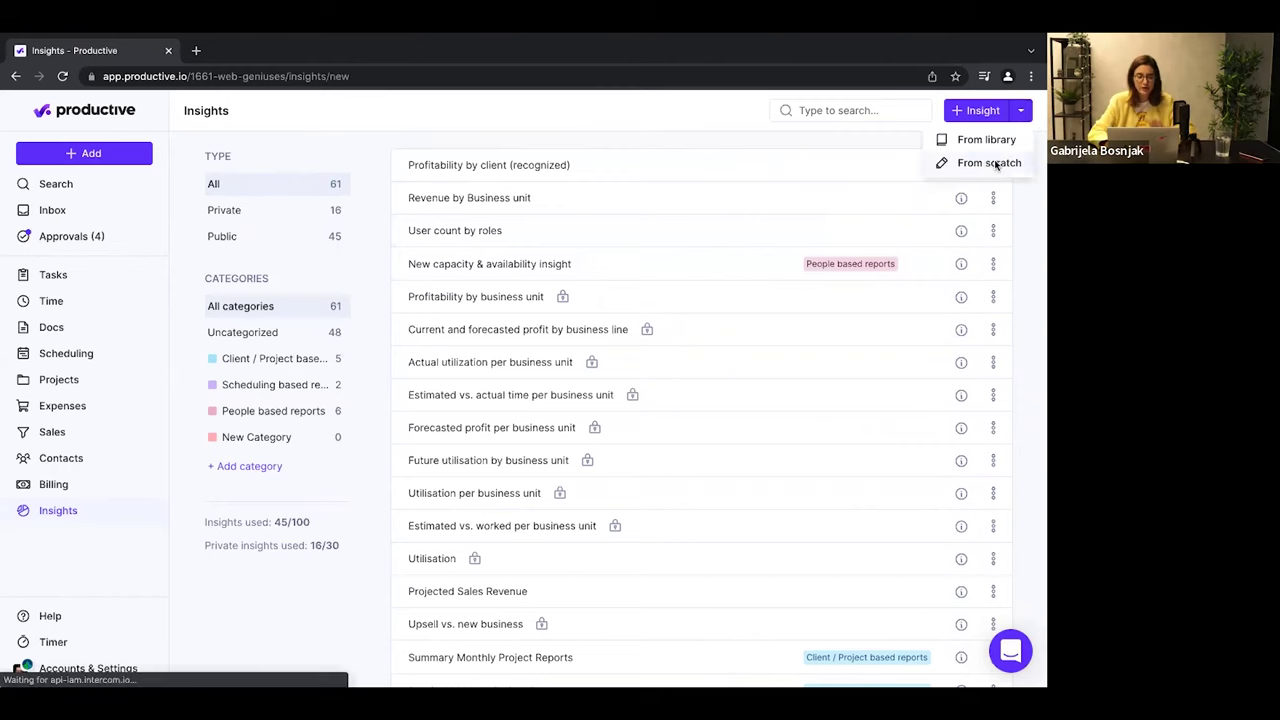
{"action": "left_click", "coordinate": [994, 166]}
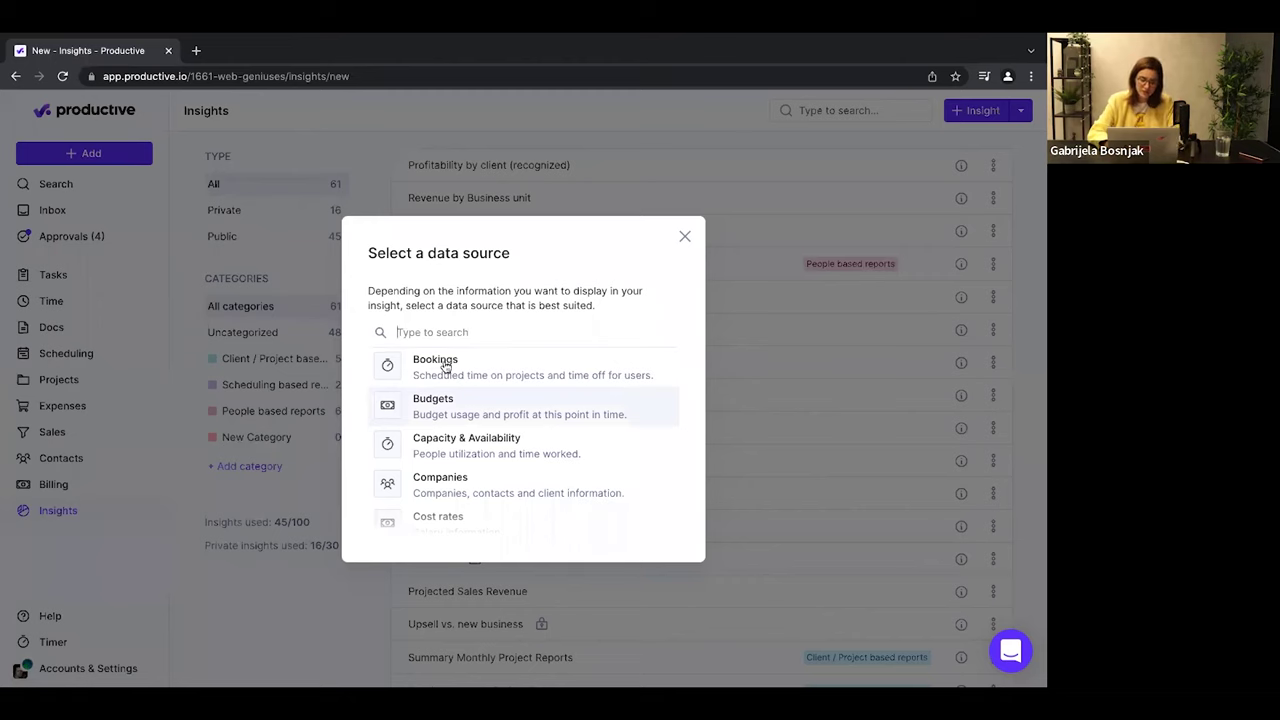
{"action": "type", "text": "time"}
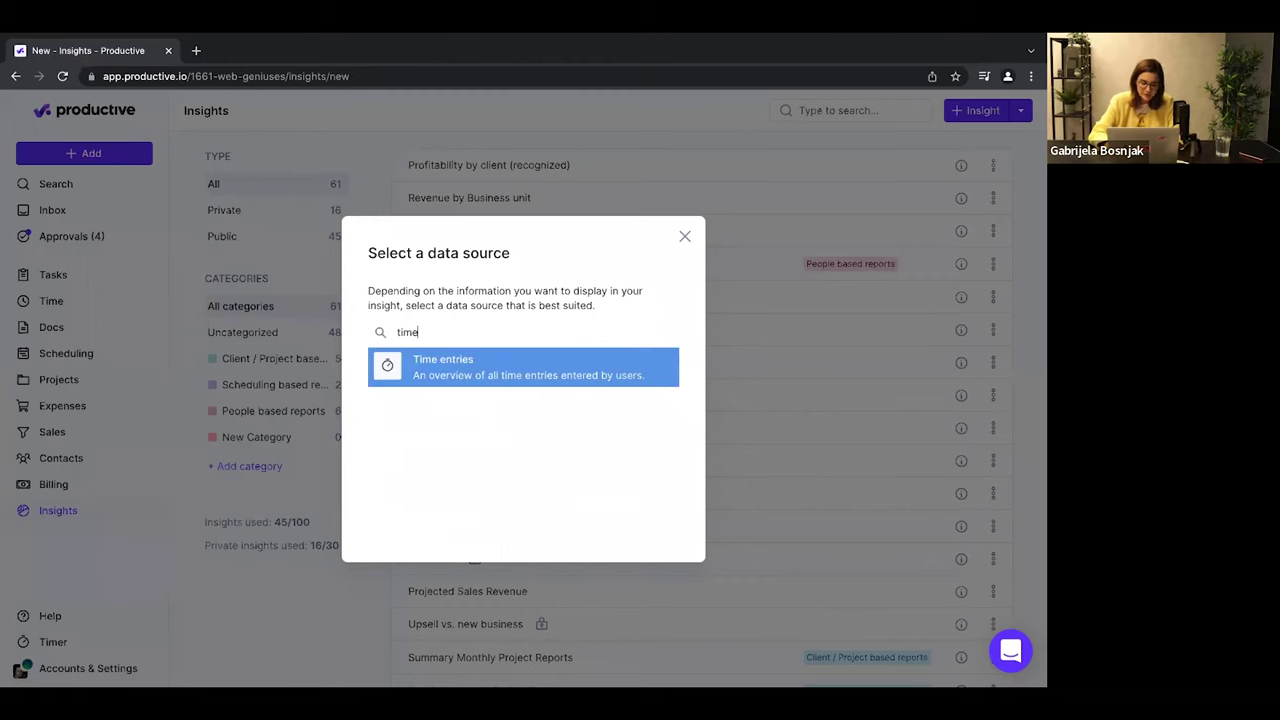
{"action": "key", "text": "Return"}
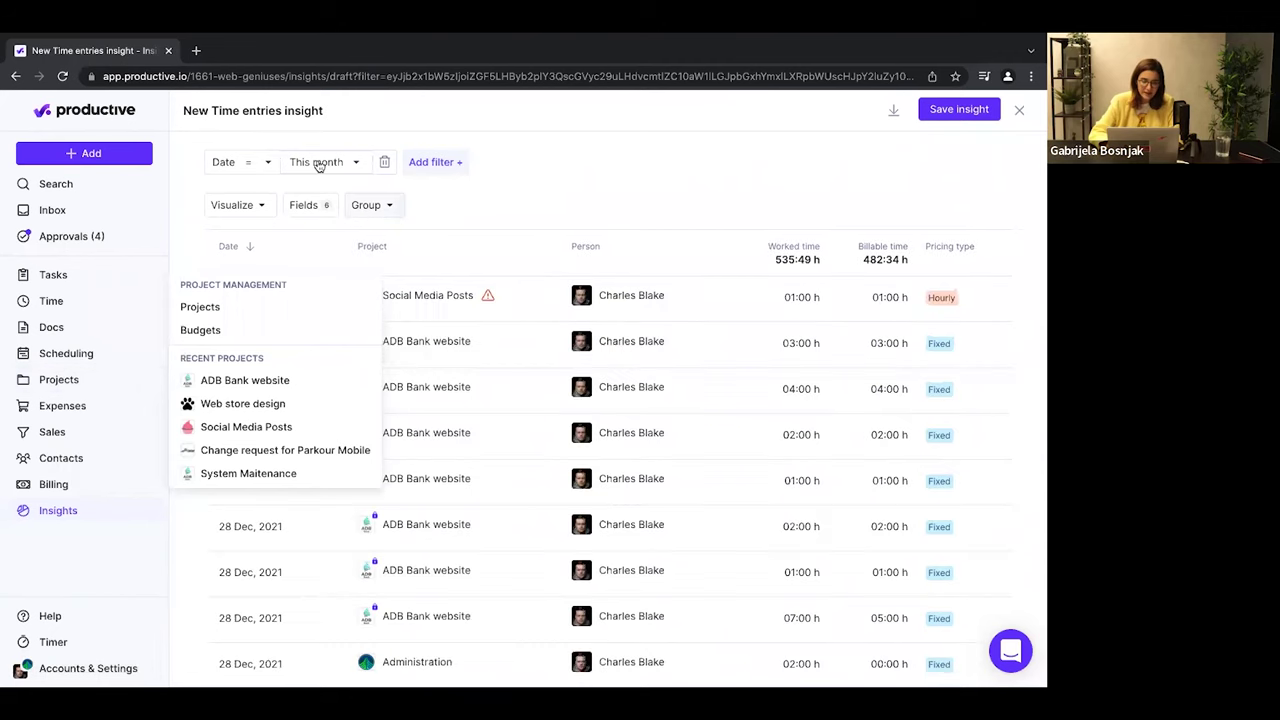
Group the time entries by Person and the custom Department field, and flip the groups so Department comes first.
{"action": "left_click", "coordinate": [366, 207]}
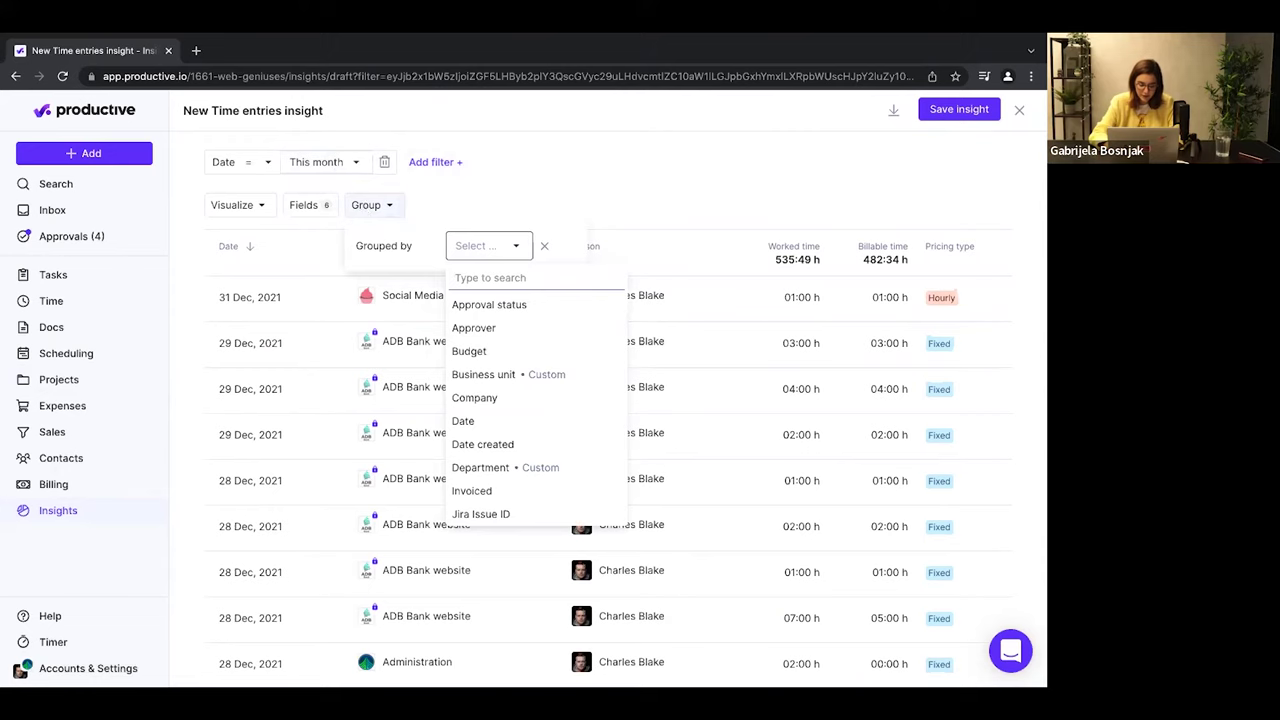
{"action": "type", "text": "per"}
{"action": "key", "text": "Return"}
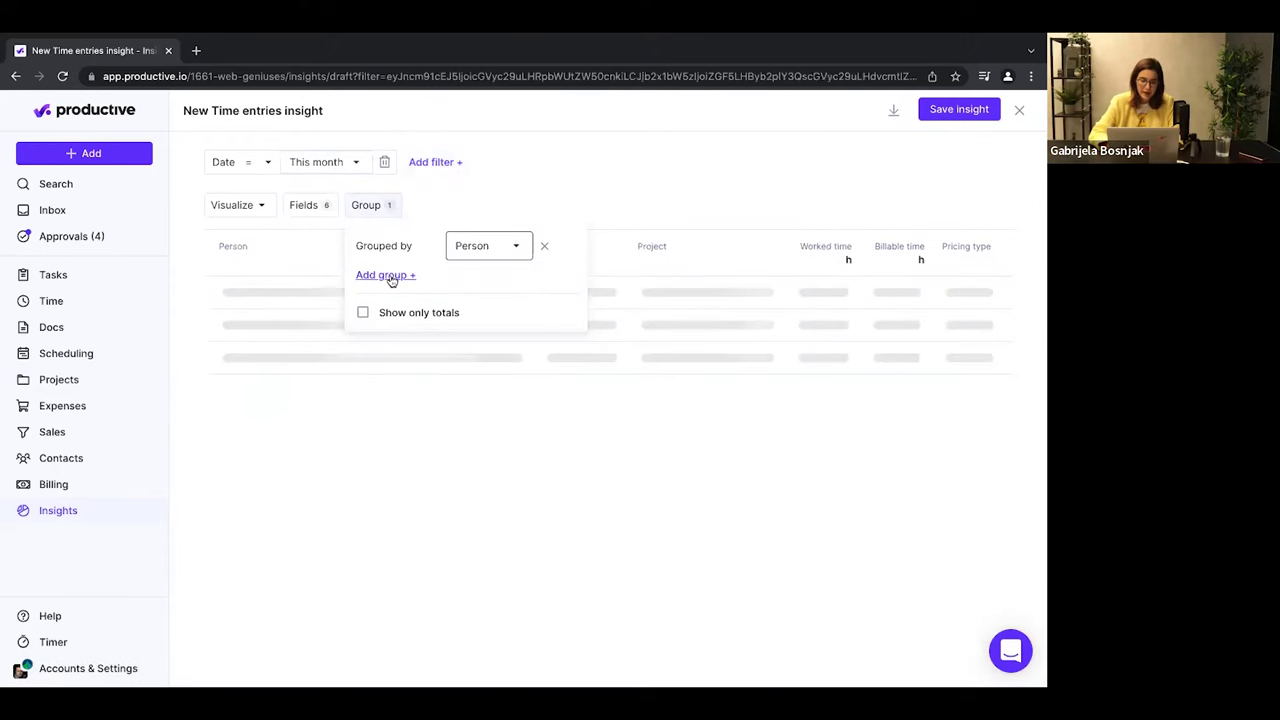
{"action": "left_click", "coordinate": [393, 276]}
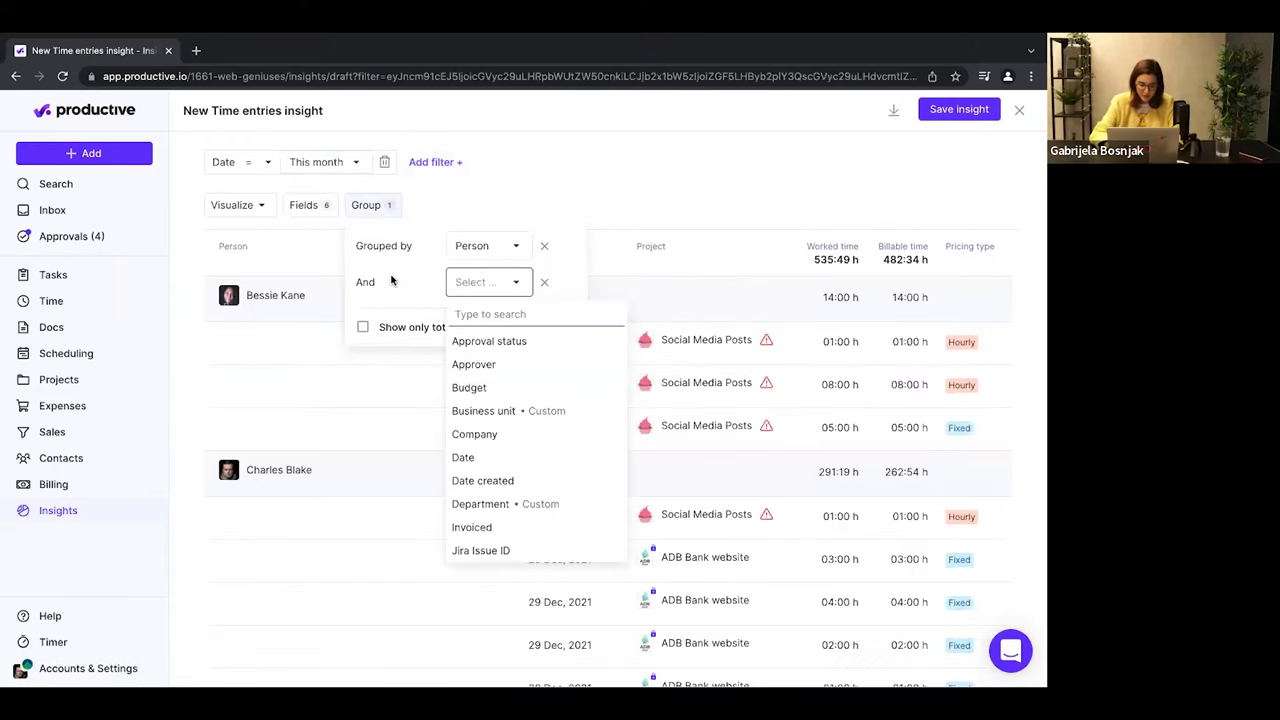
{"action": "type", "text": "de"}
{"action": "key", "text": "Return"}
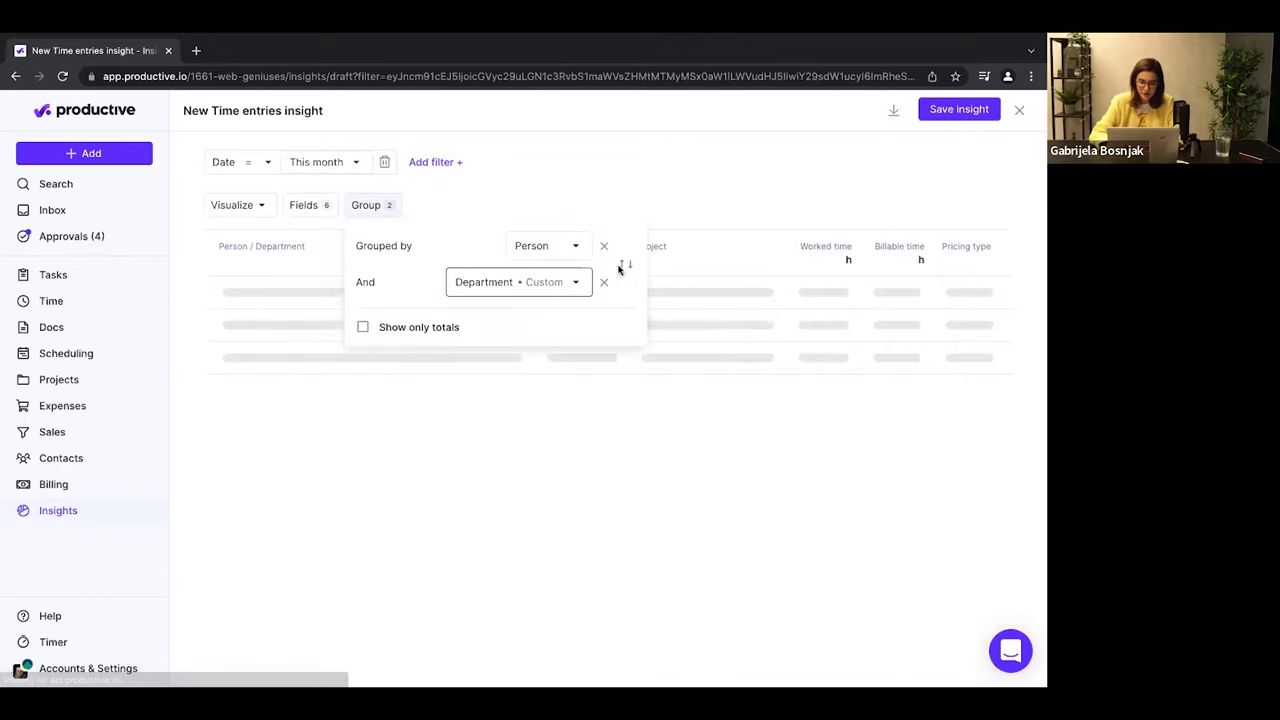
{"action": "left_click", "coordinate": [624, 266]}
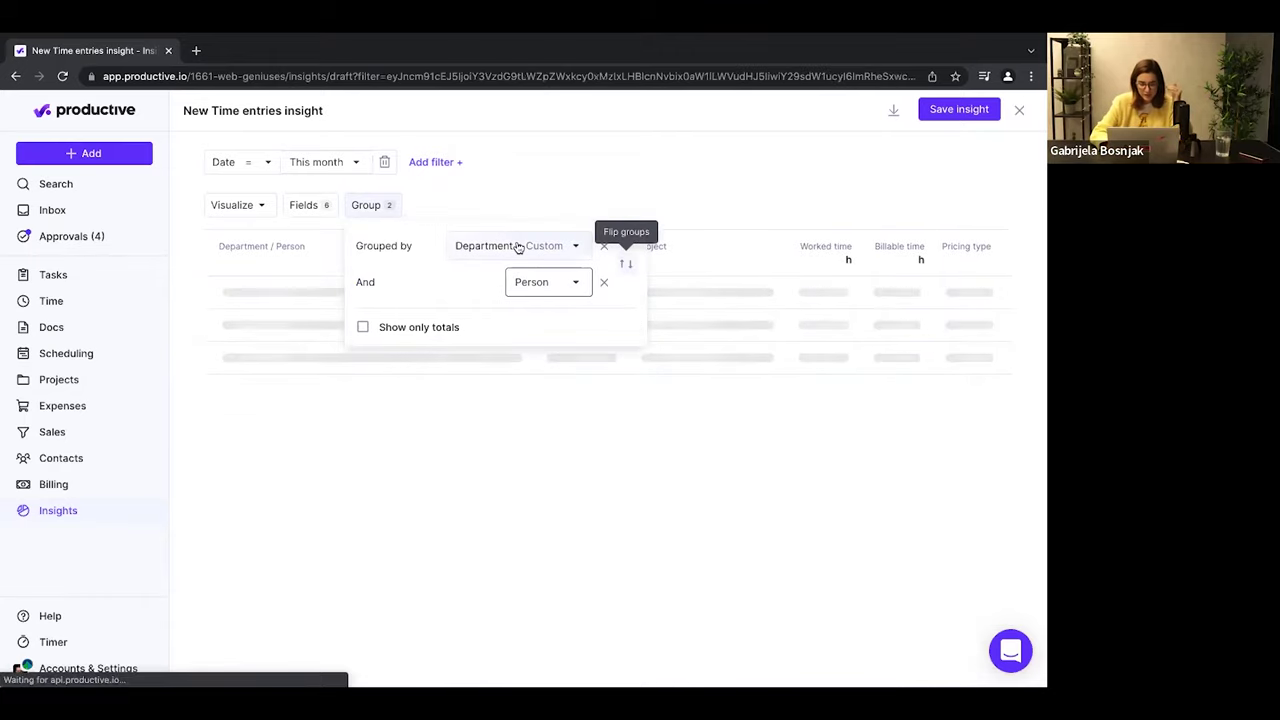
Limit the time entries report to totals only for each department and person.
{"action": "left_click", "coordinate": [363, 327]}
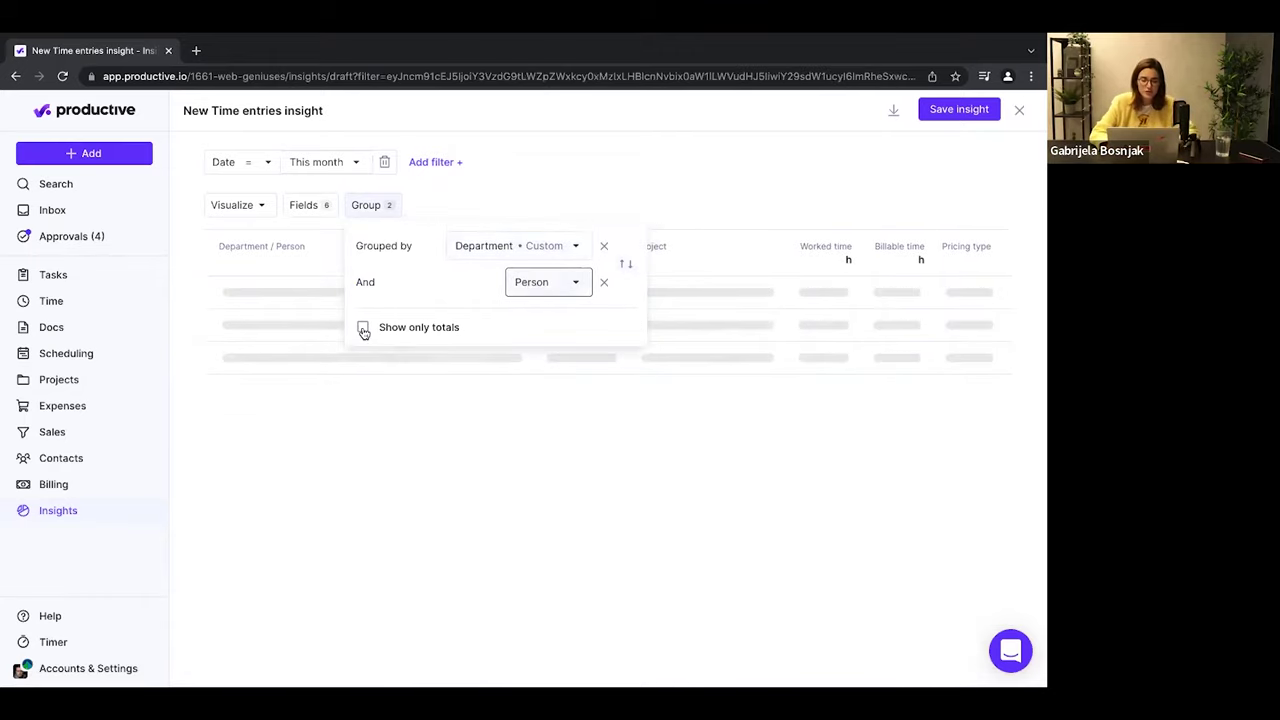
{"action": "left_click", "coordinate": [585, 177]}
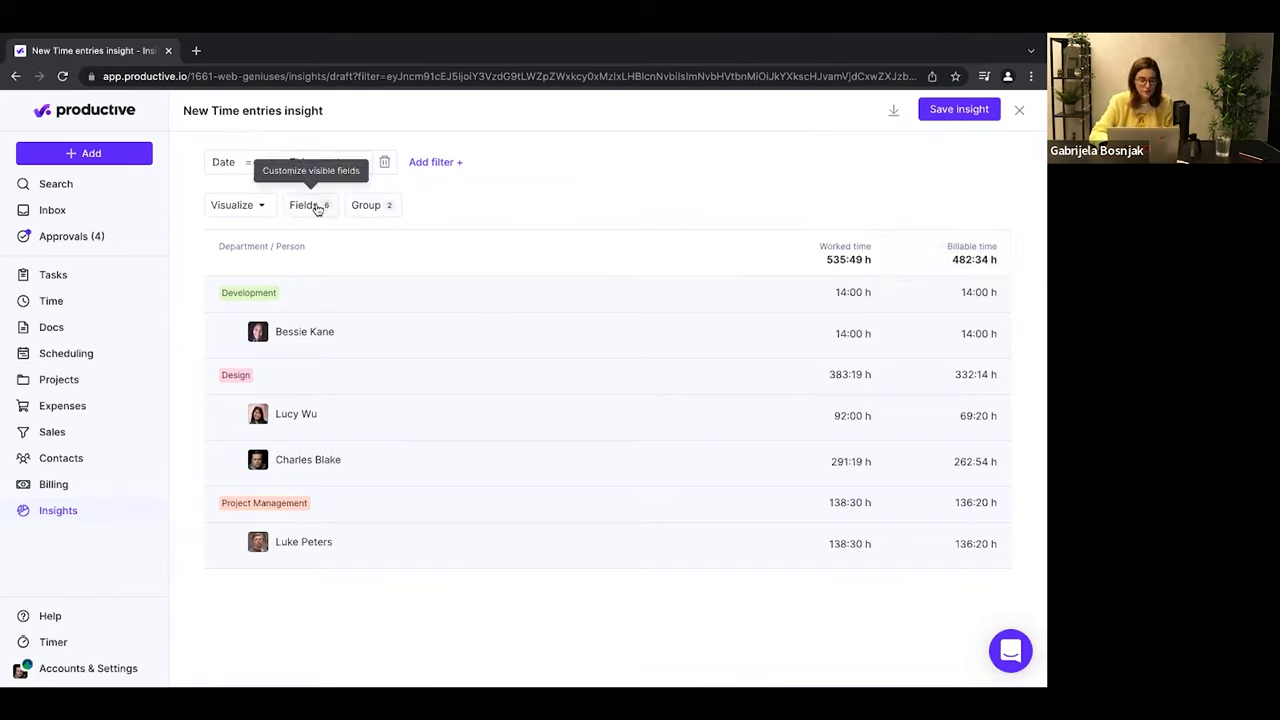
{"action": "left_click", "coordinate": [445, 162]}
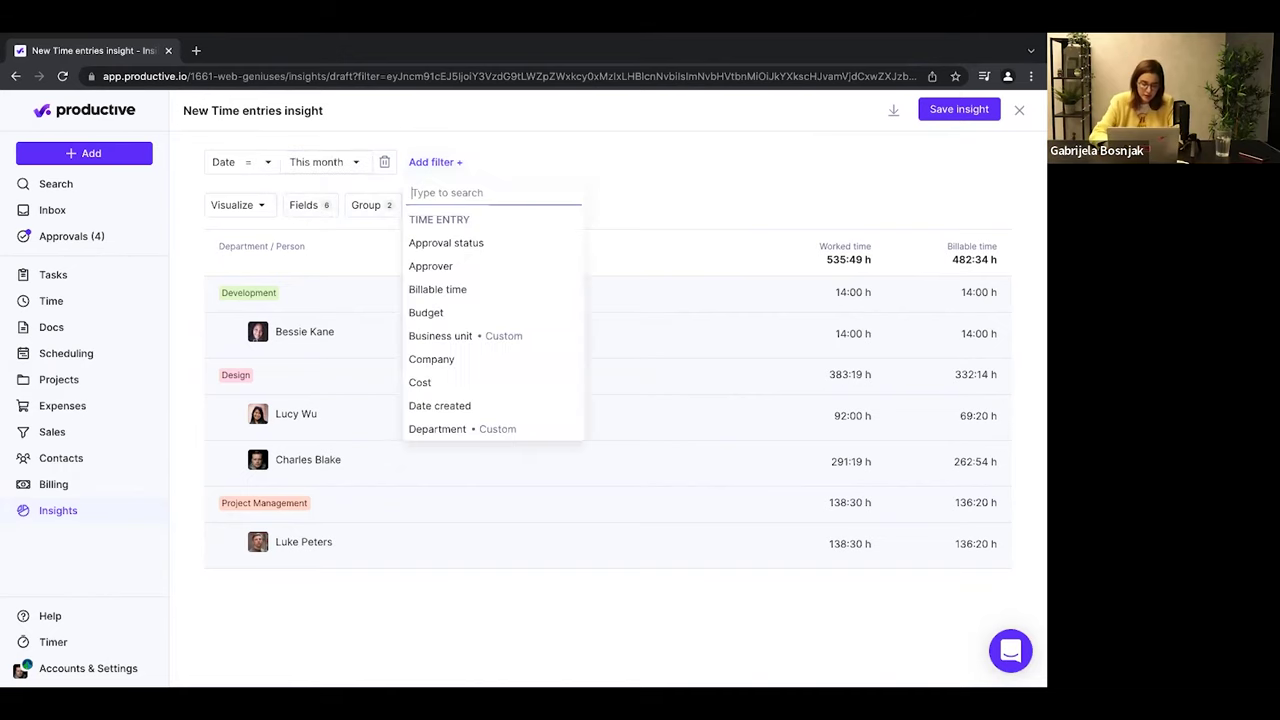
{"action": "type", "text": "ty"}
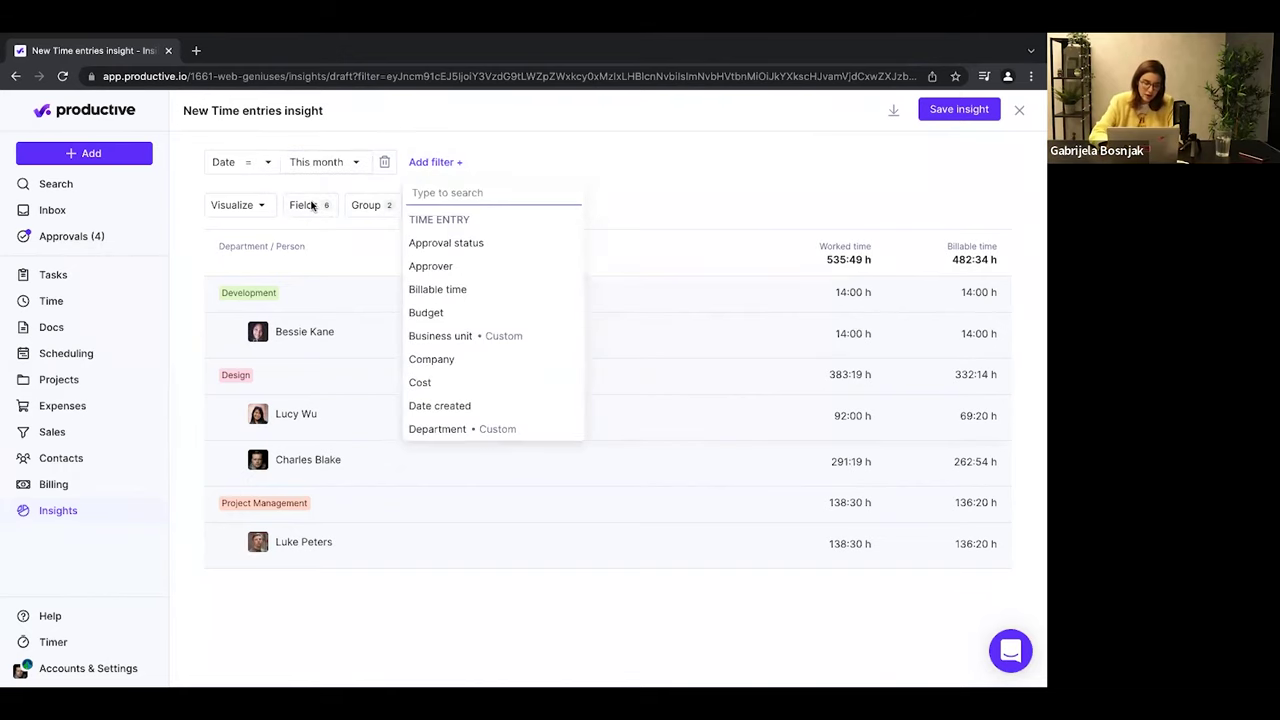
{"action": "left_click", "coordinate": [314, 210]}
Add the Recognized revenue, Cost and Recognized profit fields to the time entries report.
{"action": "left_click", "coordinate": [309, 207]}
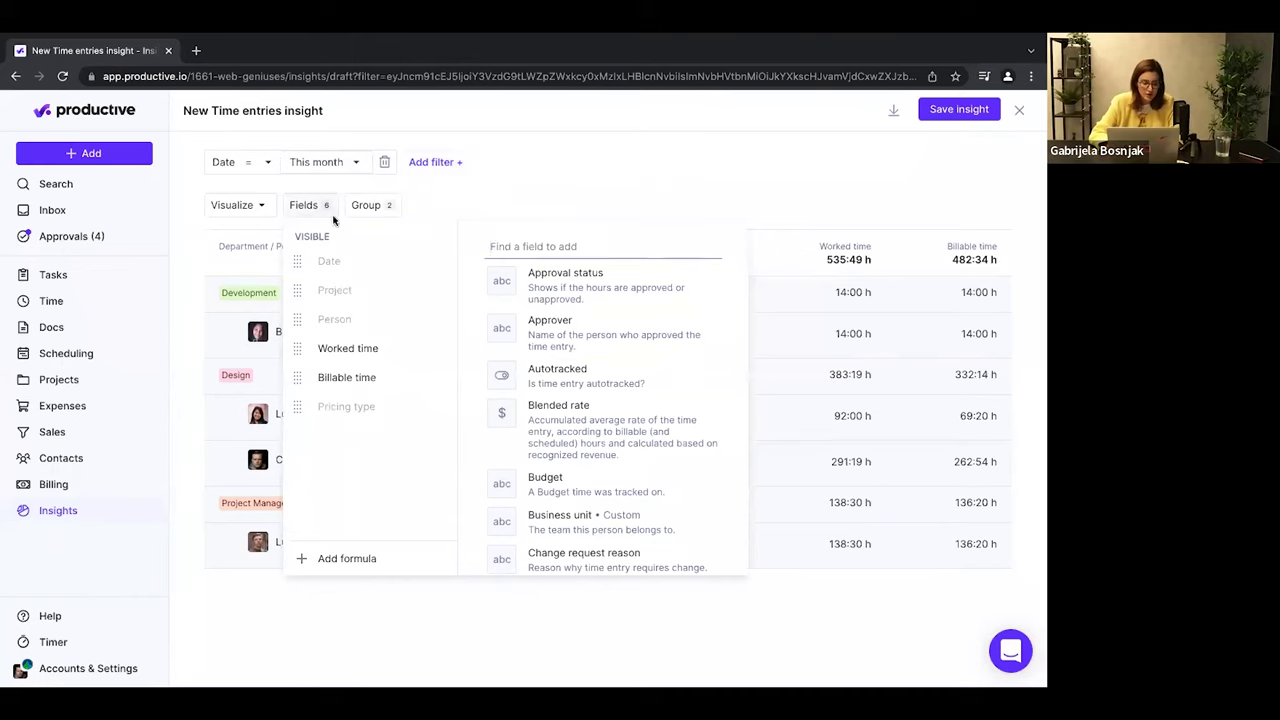
{"action": "left_click", "coordinate": [529, 254]}
{"action": "type", "text": "reve"}
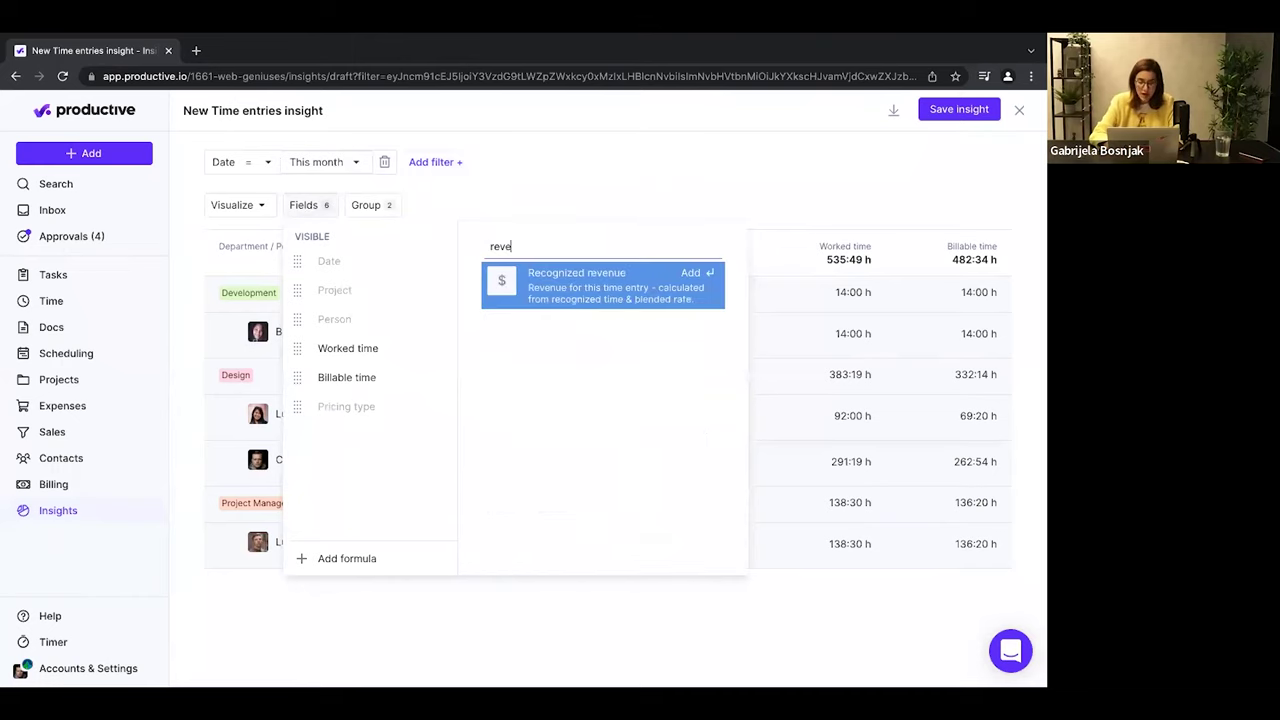
{"action": "key", "text": "Return"}
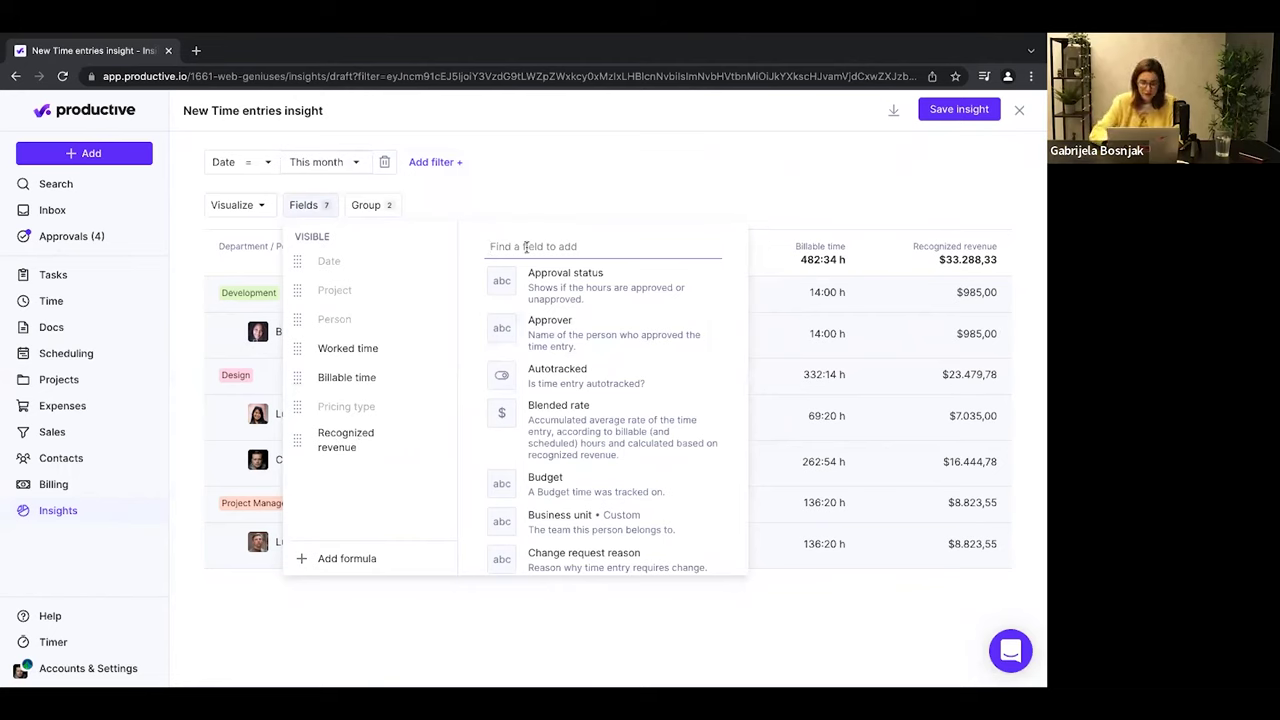
{"action": "type", "text": "cost"}
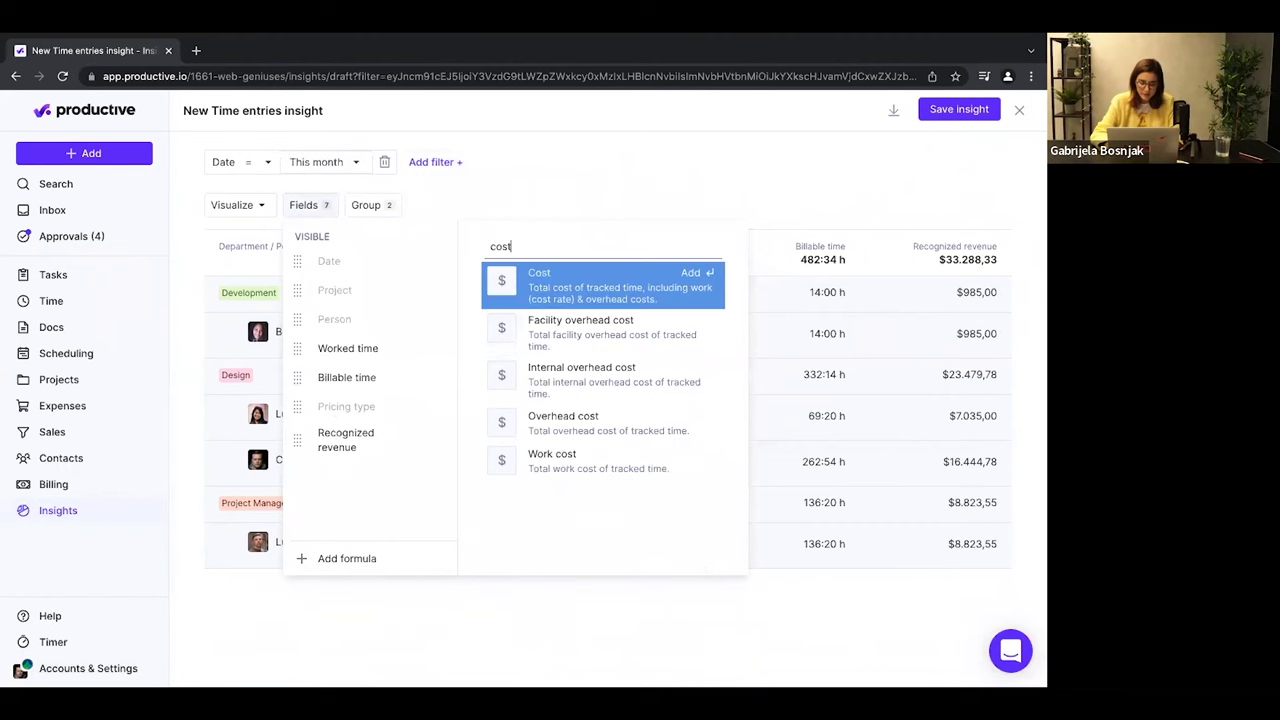
{"action": "key", "text": "Return"}
{"action": "type", "text": "prof"}
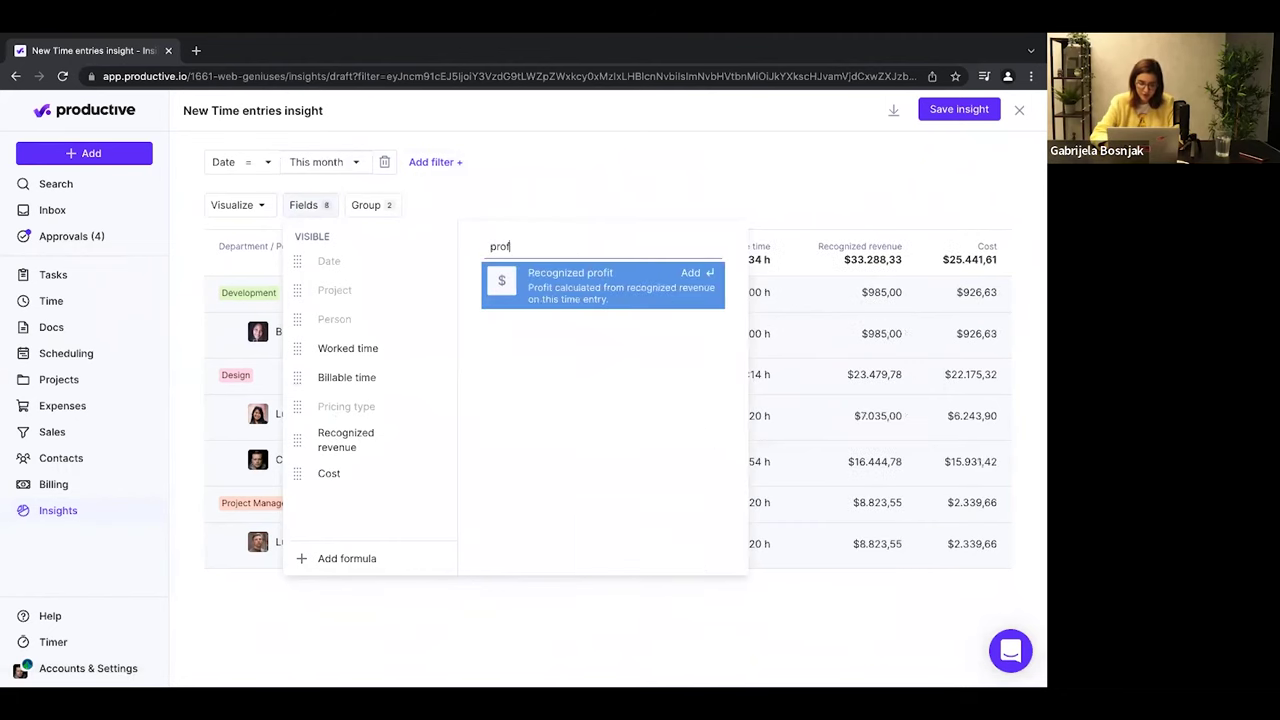
{"action": "key", "text": "Return"}
{"action": "left_click", "coordinate": [798, 157]}
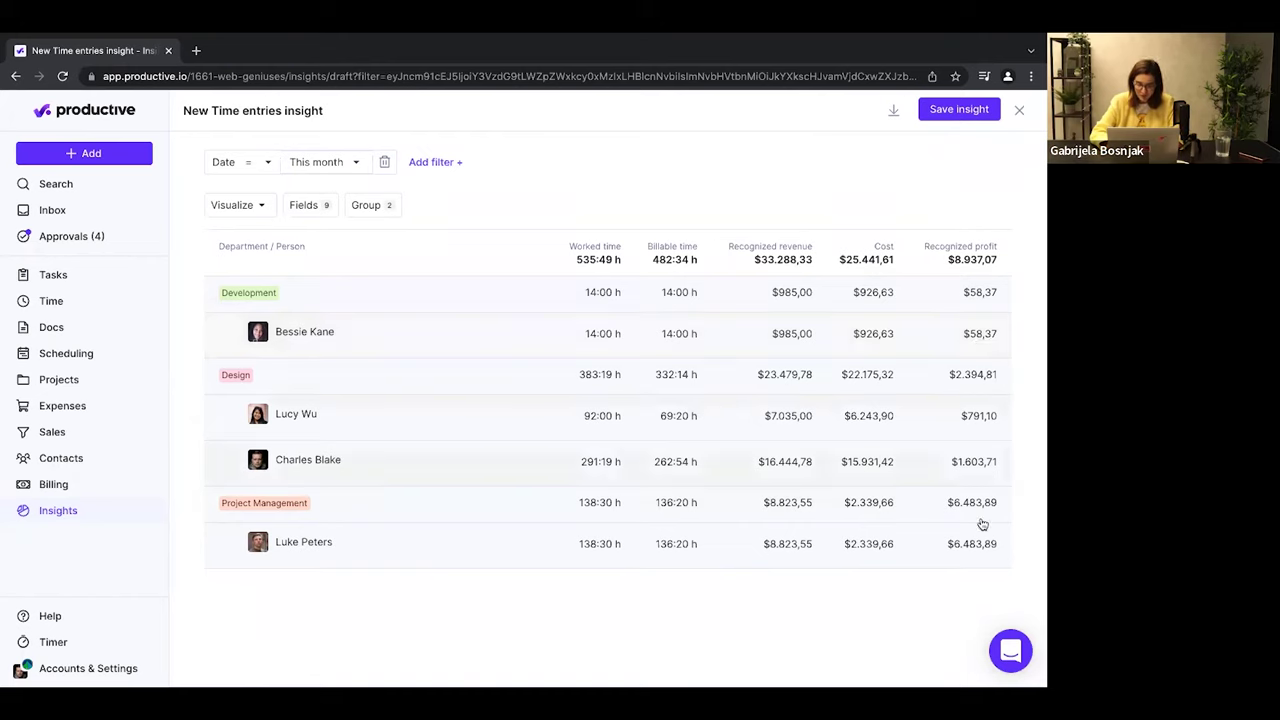
Sort the report by Recognized profit in descending order.
{"action": "left_click", "coordinate": [972, 248]}
{"action": "left_click", "coordinate": [950, 311]}
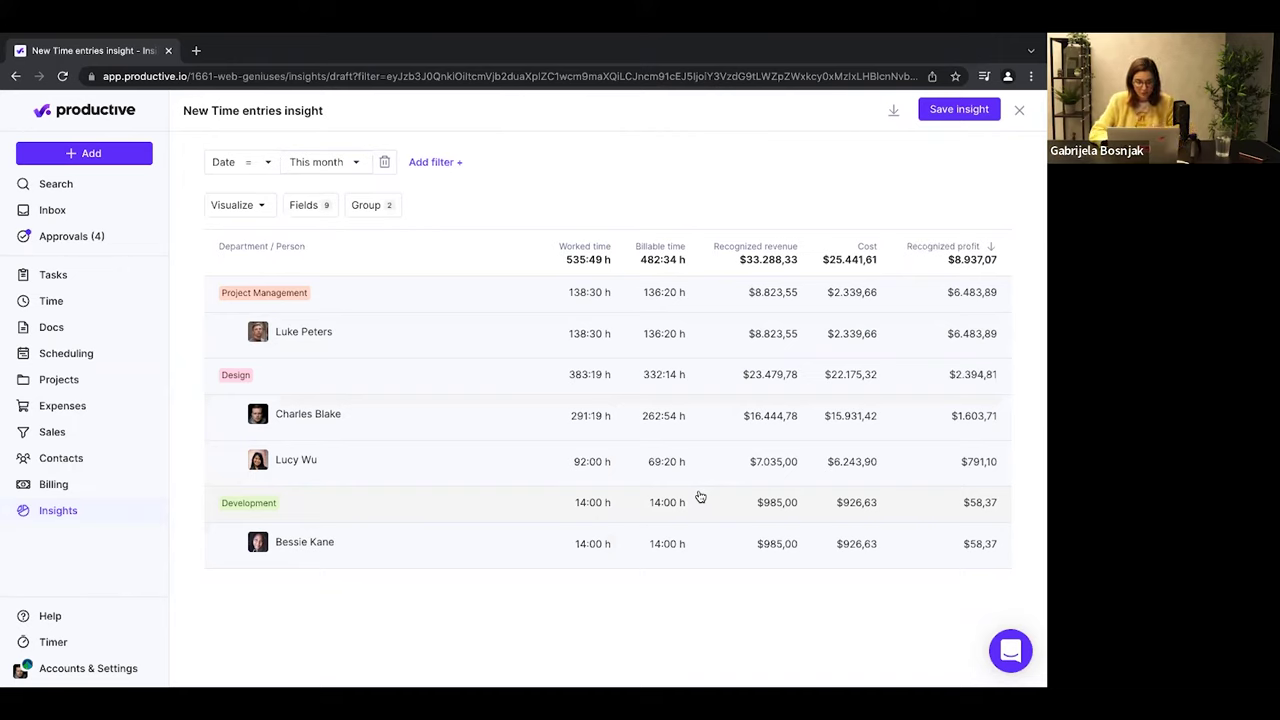
Add the Overhead cost and Work cost fields to the report.
{"action": "left_click", "coordinate": [327, 204]}
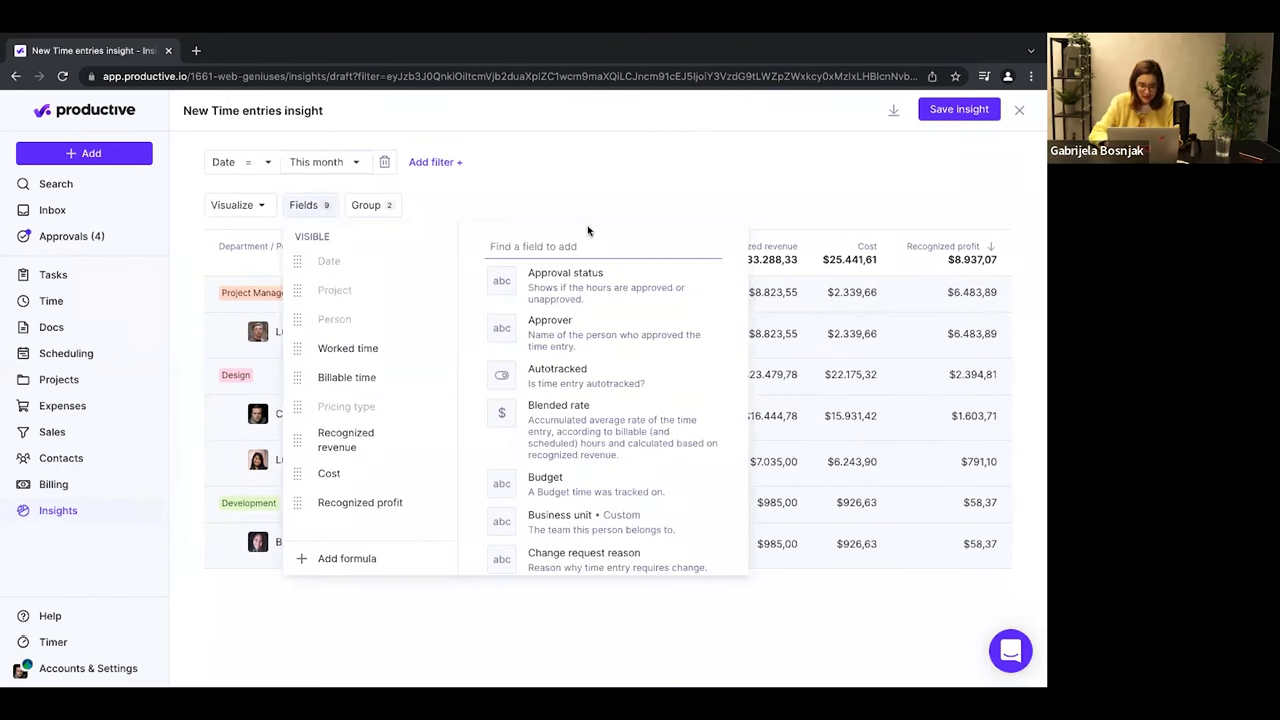
{"action": "type", "text": "over"}
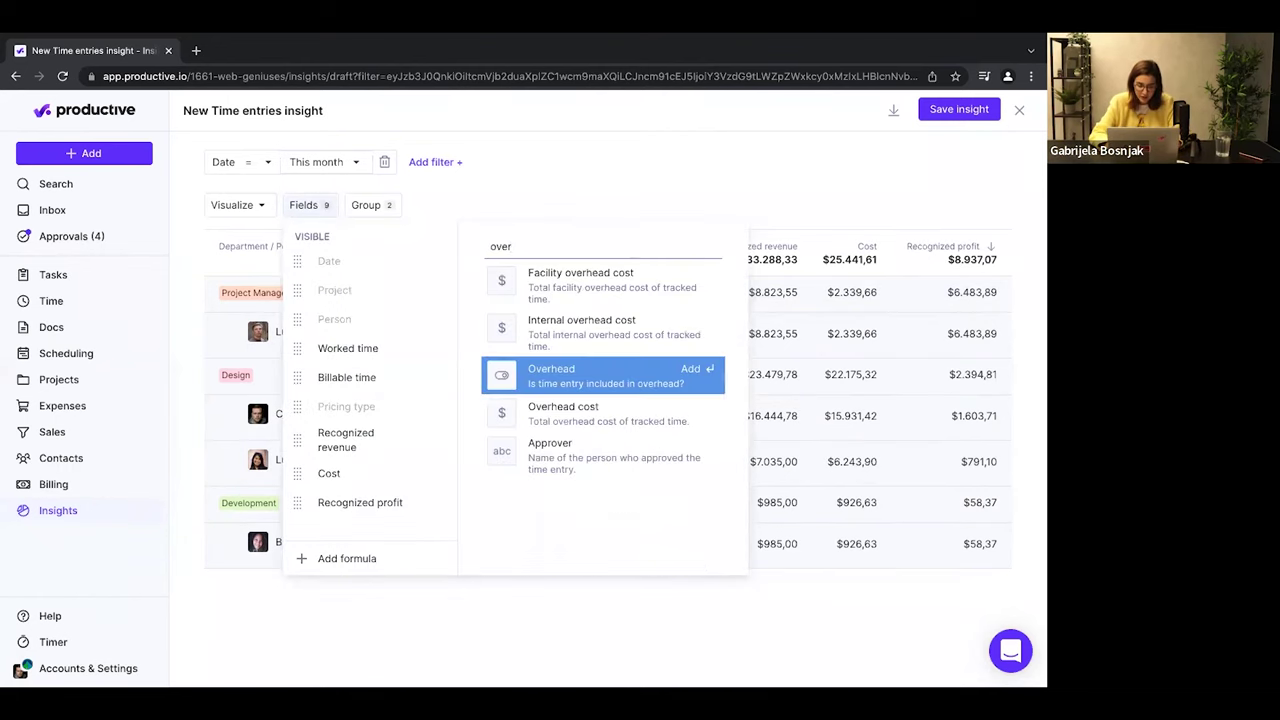
{"action": "left_click", "coordinate": [586, 420]}
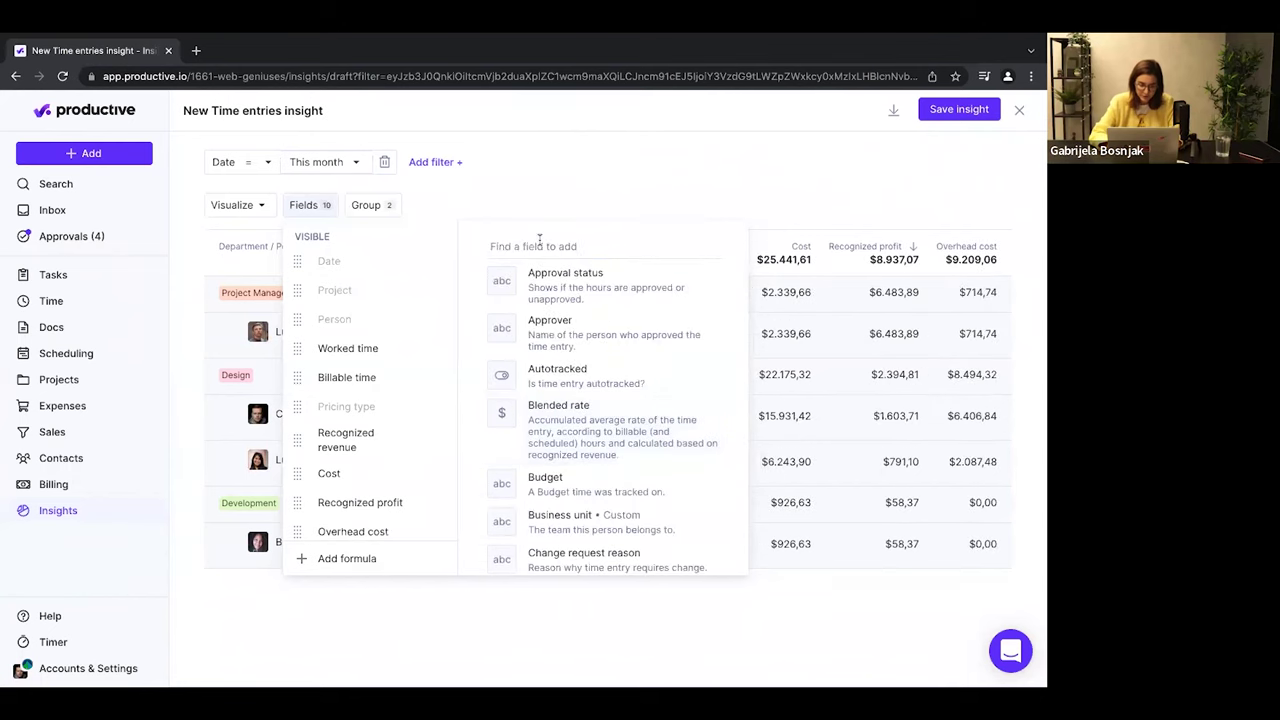
{"action": "type", "text": "wor"}
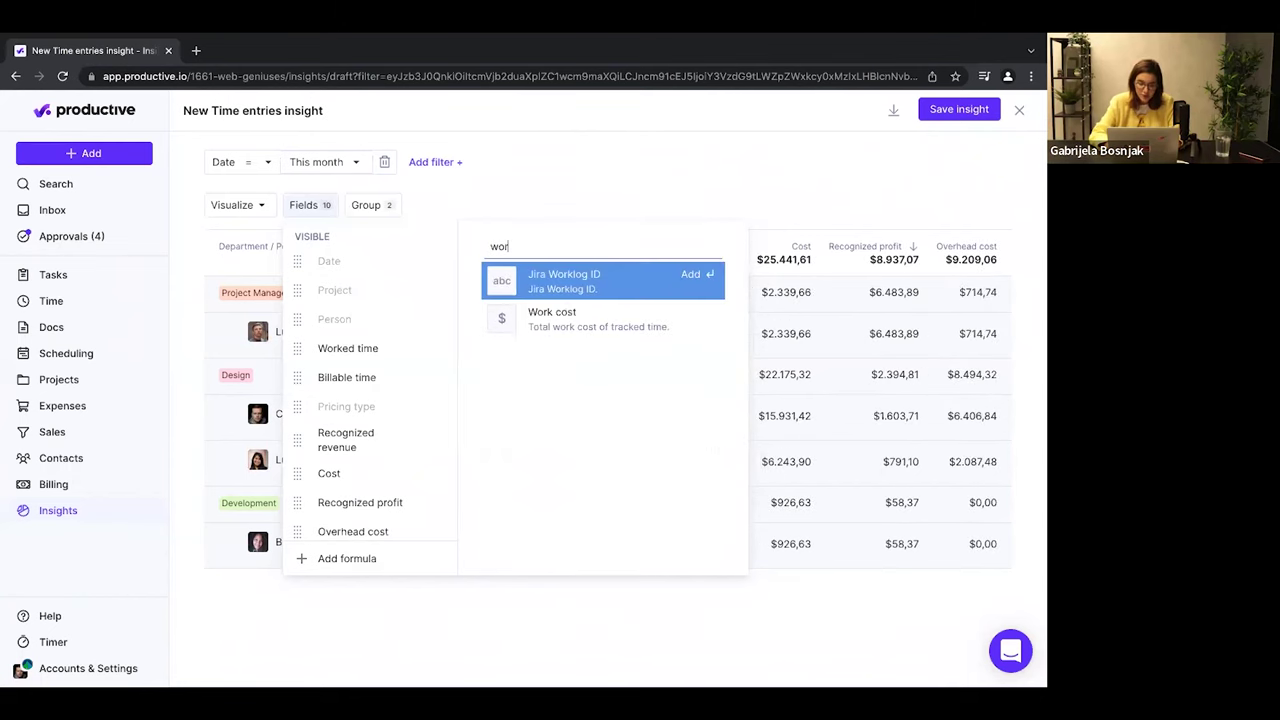
{"action": "left_click", "coordinate": [569, 321]}
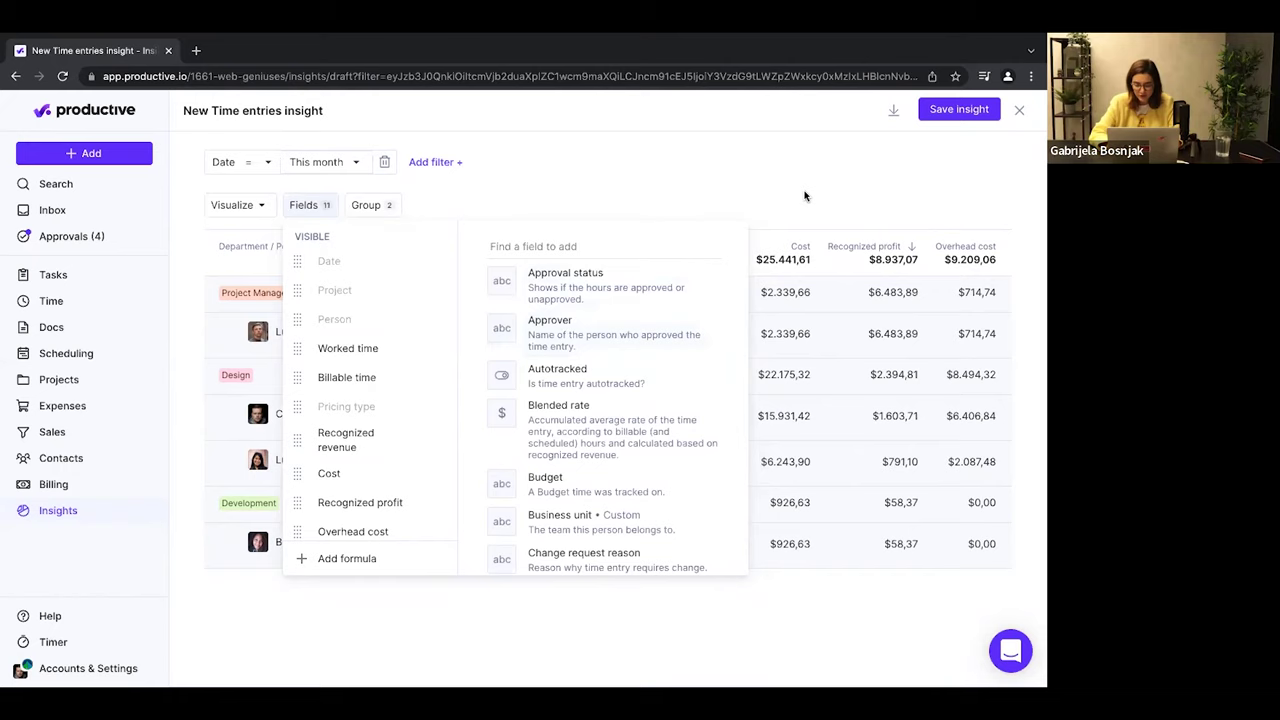
{"action": "left_click", "coordinate": [806, 195]}
{"action": "scroll", "coordinate": [877, 337], "scroll_direction": "right", "scroll_amount": 5}
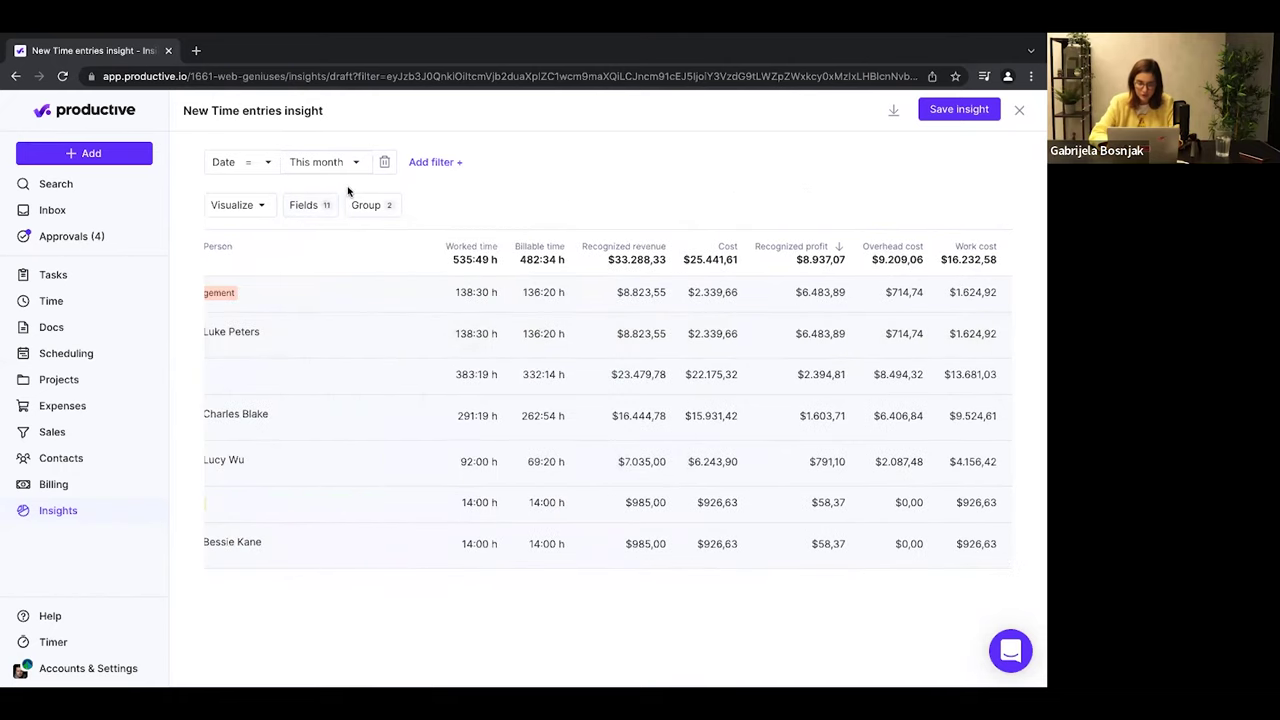
Create a formula field named Profit without overhead, calculated as Recognized revenue minus Work cost.
{"action": "left_click", "coordinate": [303, 207]}
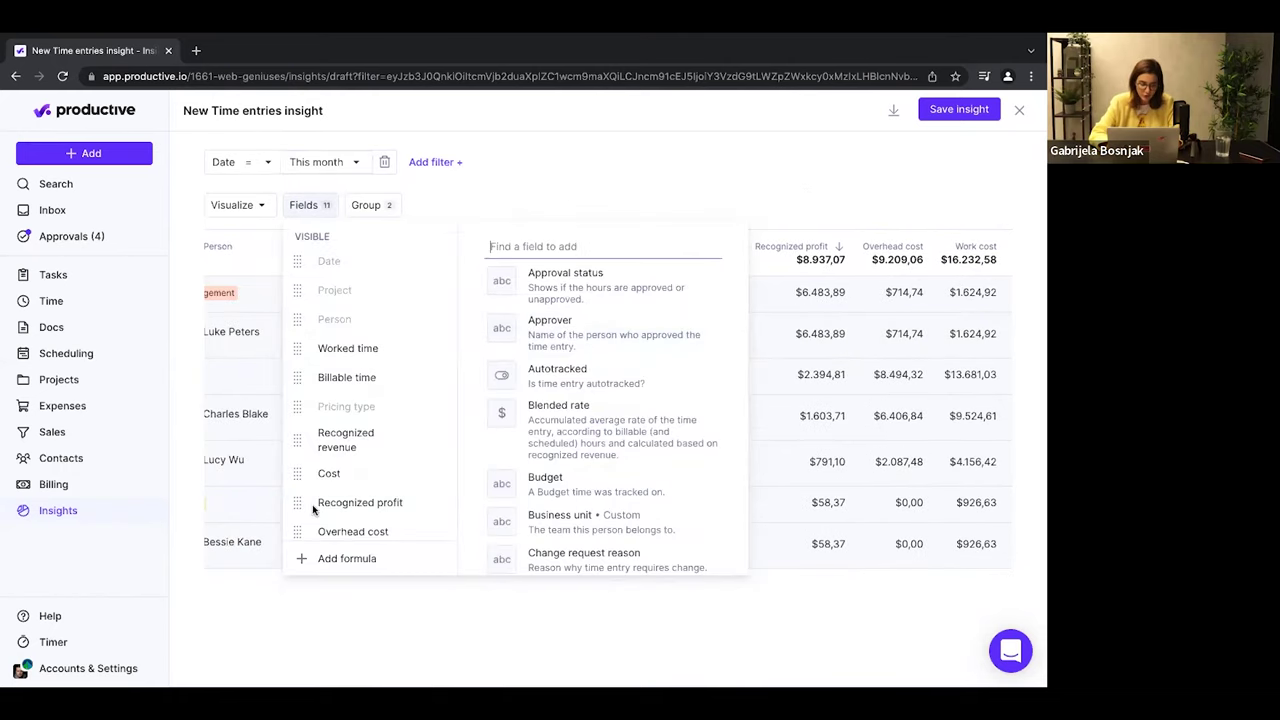
{"action": "left_click", "coordinate": [331, 569]}
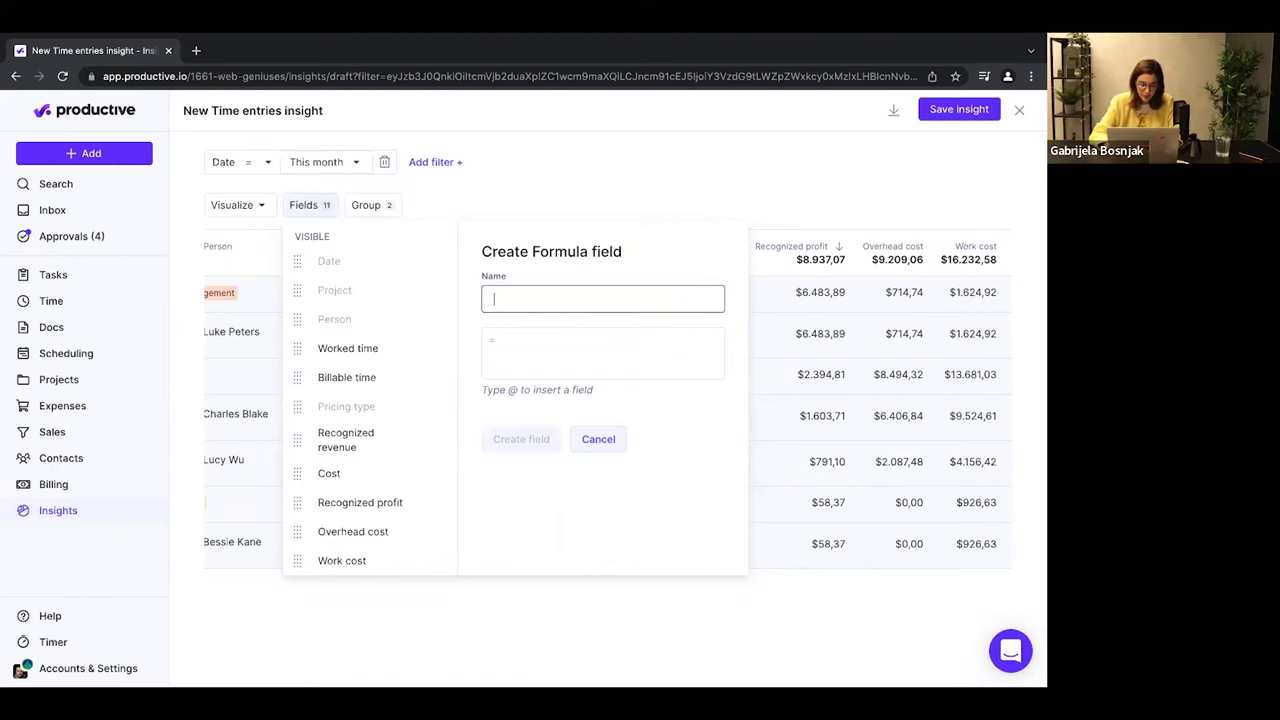
{"action": "type", "text": "Profit without "}
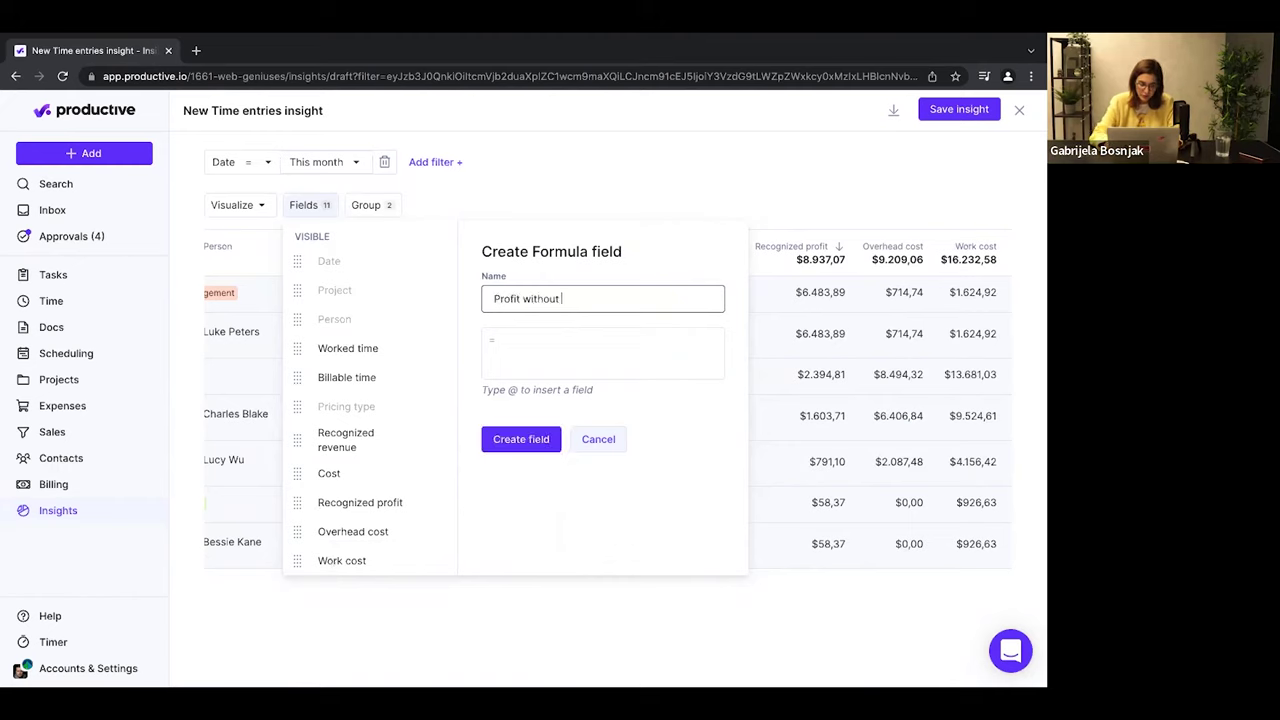
{"action": "type", "text": "overhead"}
{"action": "left_click", "coordinate": [528, 342]}
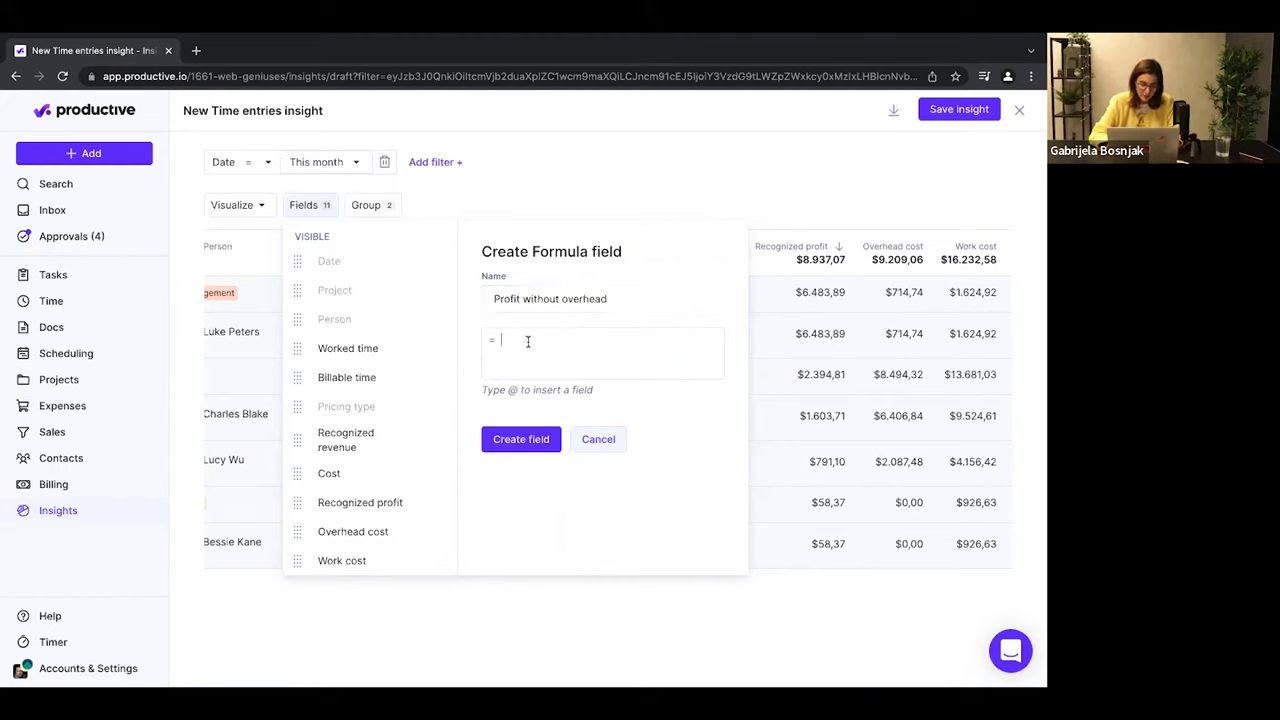
{"action": "type", "text": "@rec"}
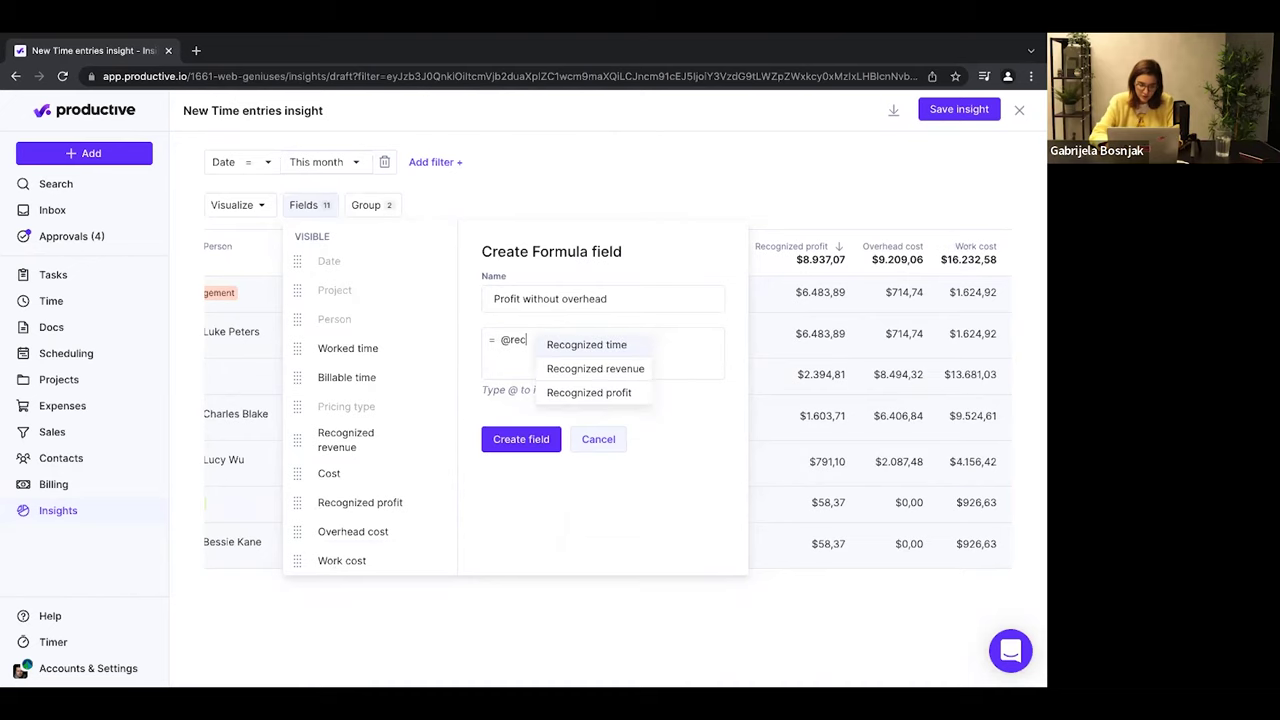
{"action": "left_click", "coordinate": [590, 369]}
{"action": "type", "text": "-"}
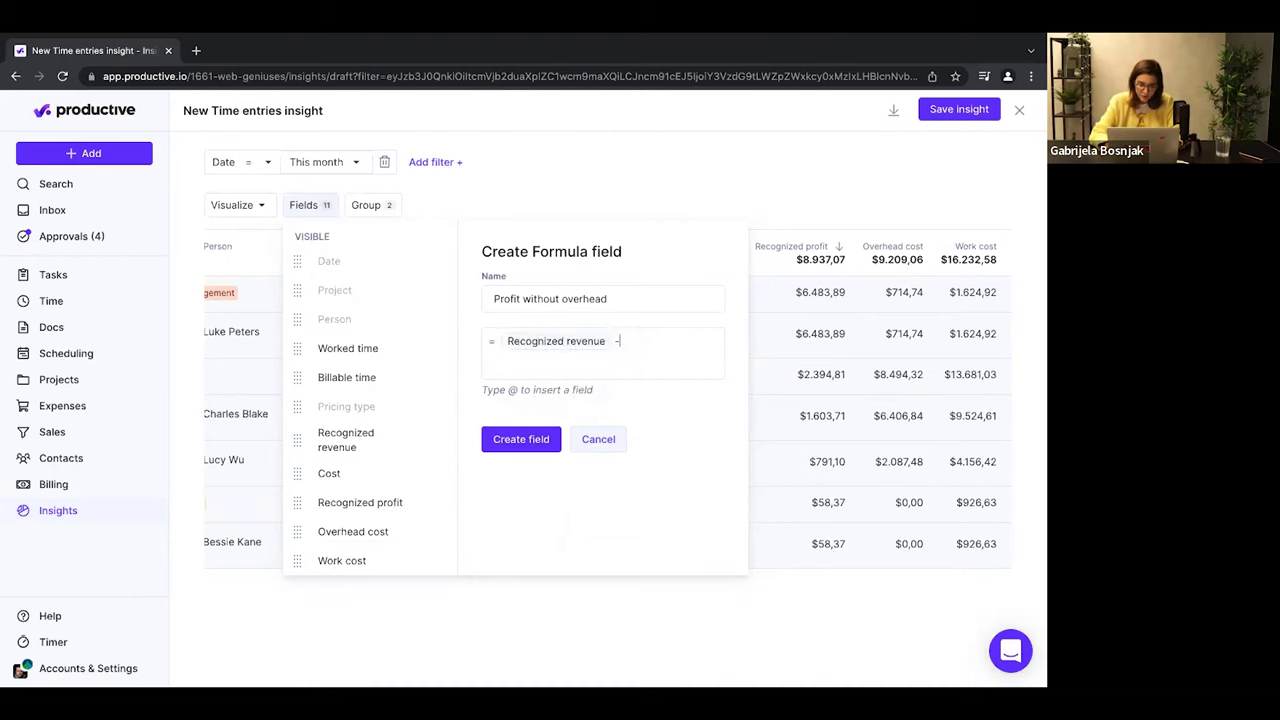
{"action": "type", "text": "@wo"}
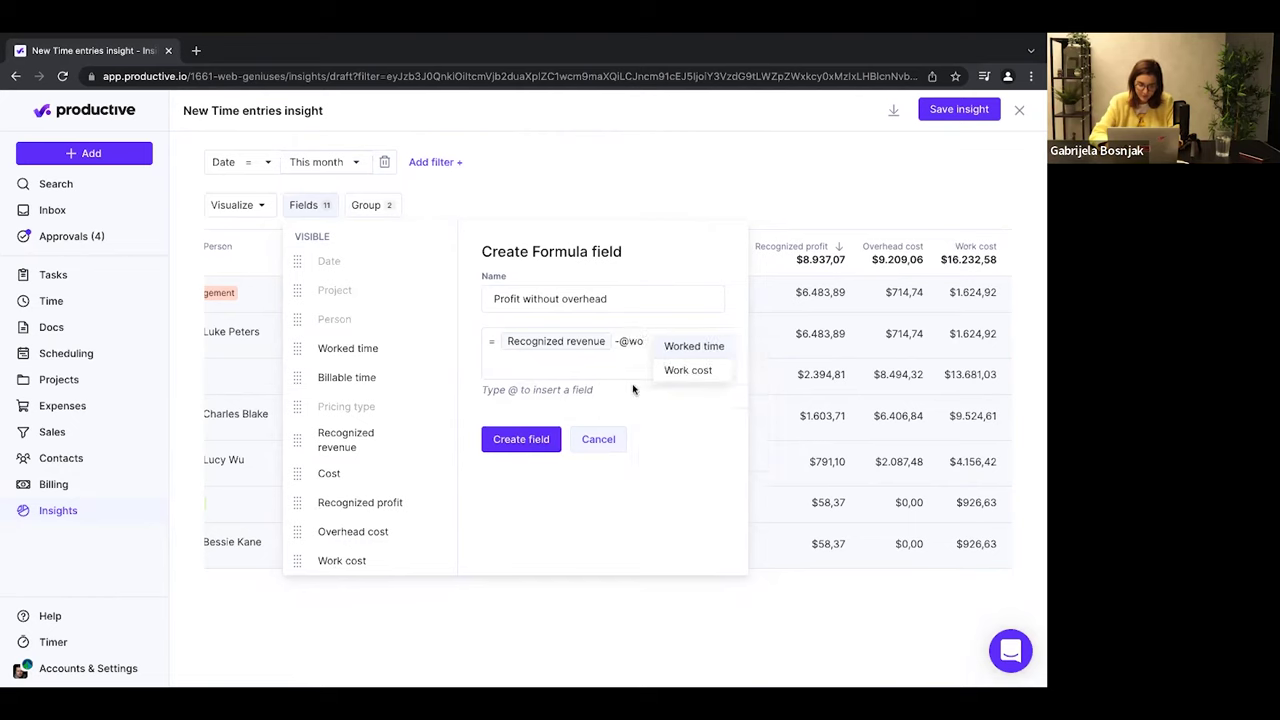
{"action": "left_click", "coordinate": [670, 369]}
{"action": "left_click", "coordinate": [519, 440]}
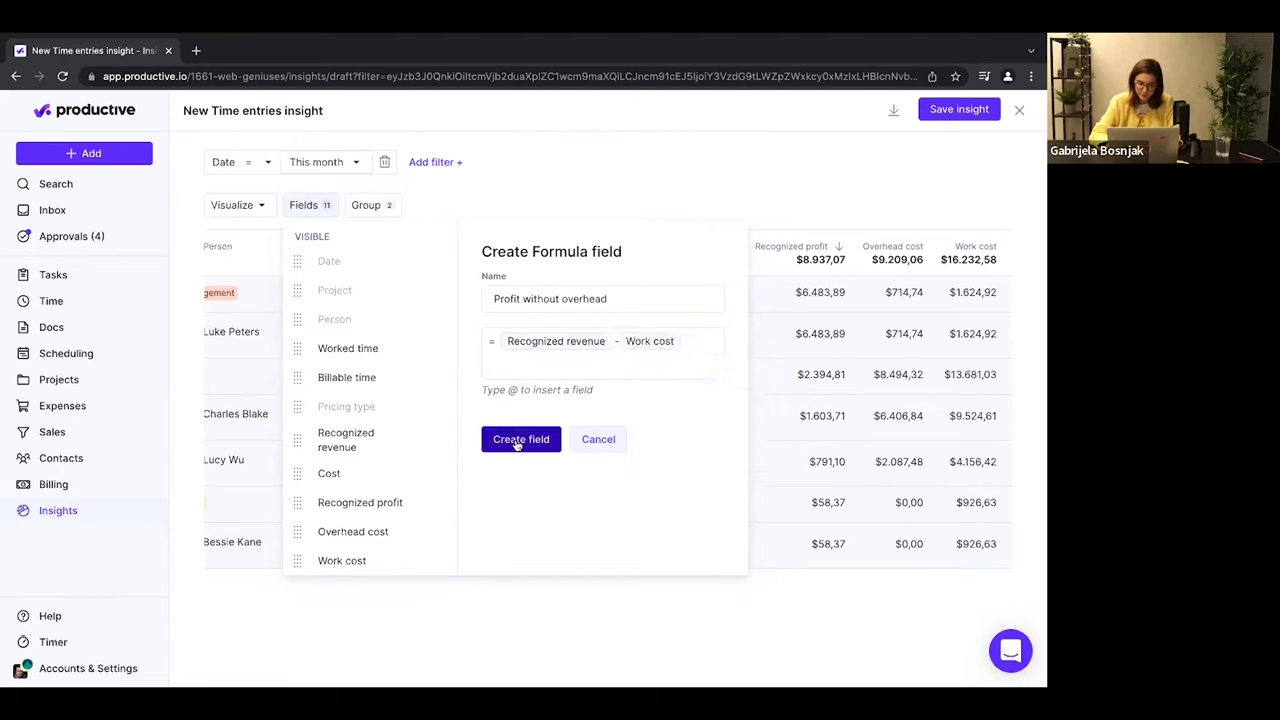
{"action": "left_click", "coordinate": [697, 167]}
Move the Profit without overhead column directly after the Recognized profit column.
{"action": "scroll", "coordinate": [931, 317], "scroll_direction": "right", "scroll_amount": 3}
{"action": "left_click_drag", "start_coordinate": [977, 253], "coordinate": [755, 266]}
{"action": "left_click_drag", "start_coordinate": [850, 282], "coordinate": [800, 272]}
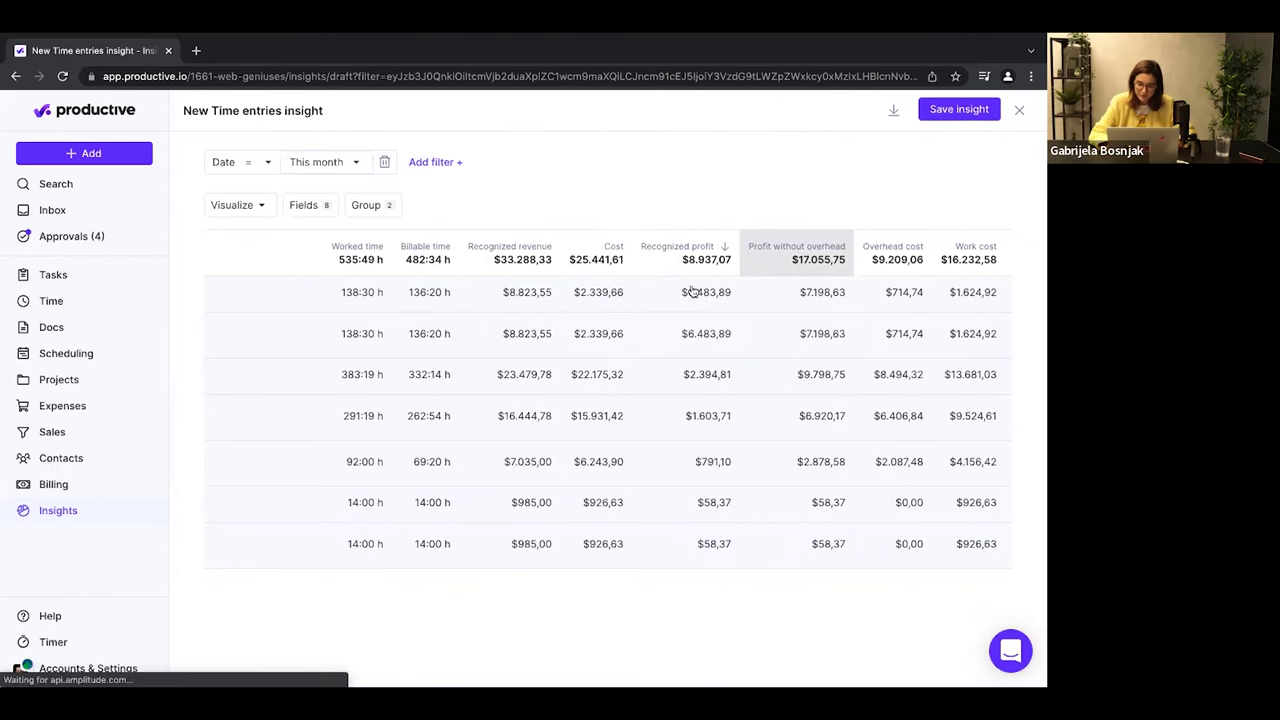
{"action": "scroll", "coordinate": [766, 327], "scroll_direction": "left", "scroll_amount": 1}
{"action": "scroll", "coordinate": [766, 323], "scroll_direction": "left", "scroll_amount": 5}
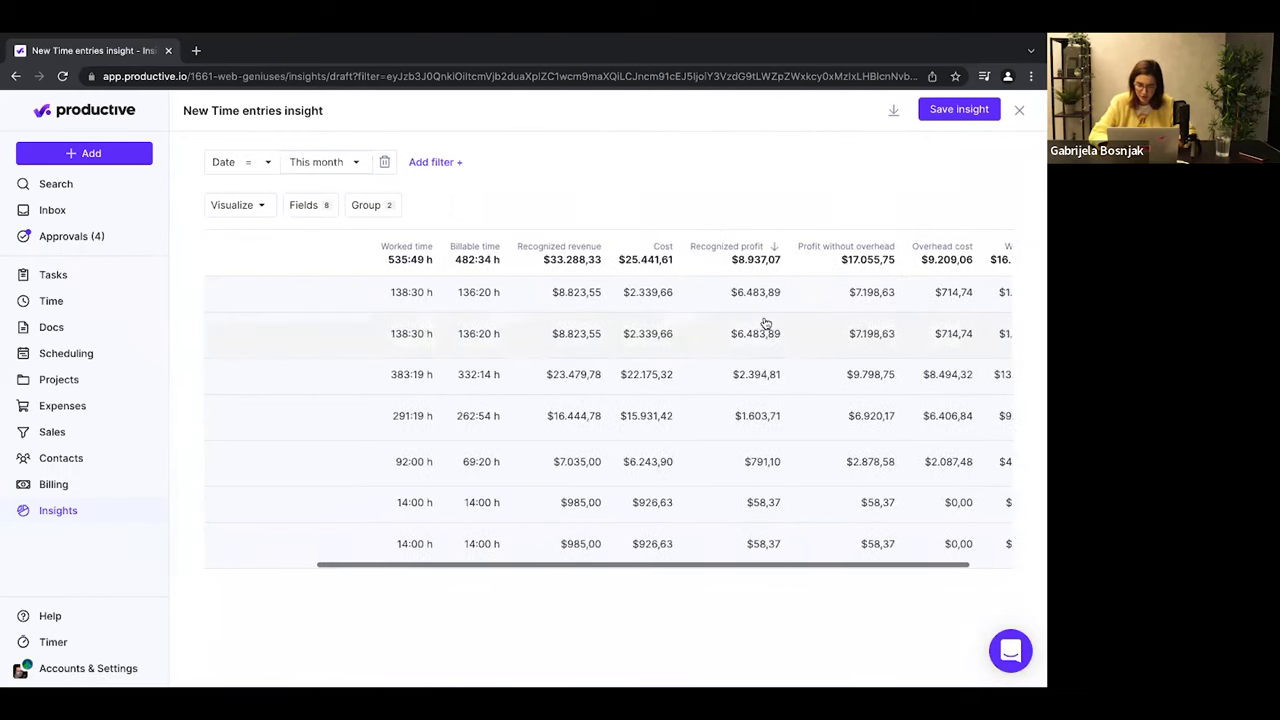
Remove the Worked time and Billable time fields from the report.
{"action": "left_click", "coordinate": [306, 206]}
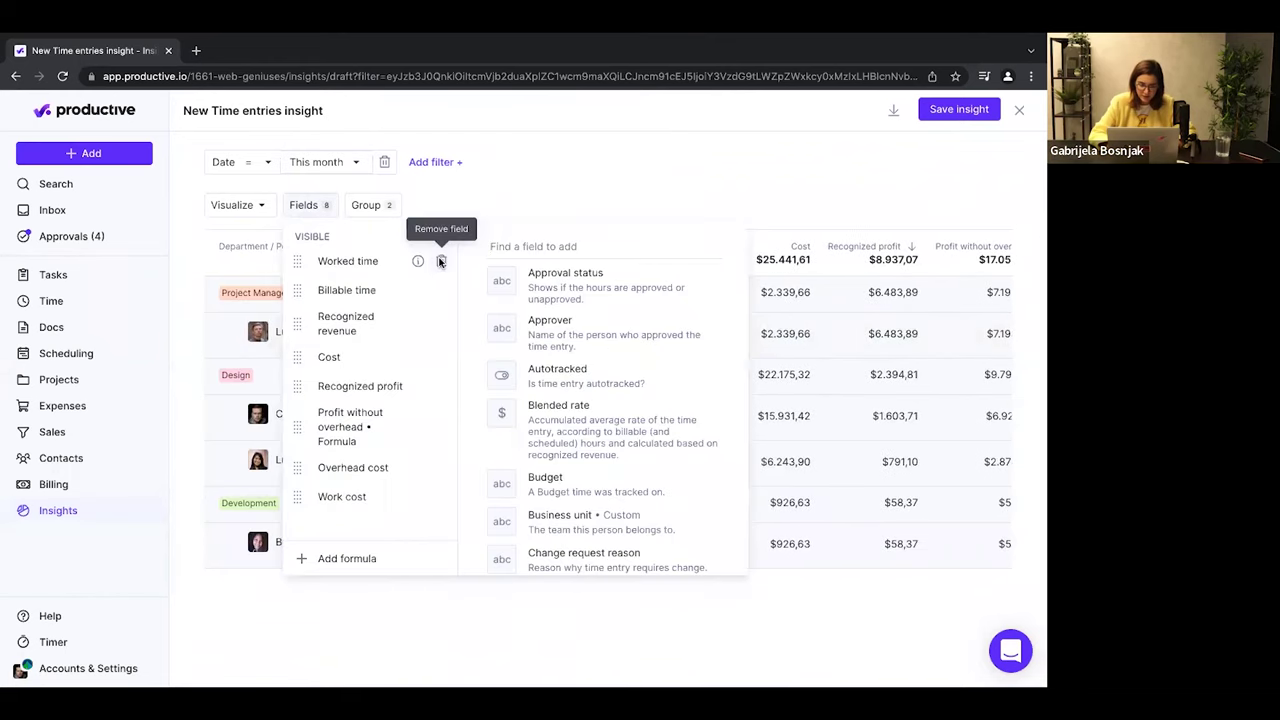
{"action": "left_click", "coordinate": [440, 261]}
{"action": "left_click", "coordinate": [440, 261]}
{"action": "left_click", "coordinate": [872, 327]}
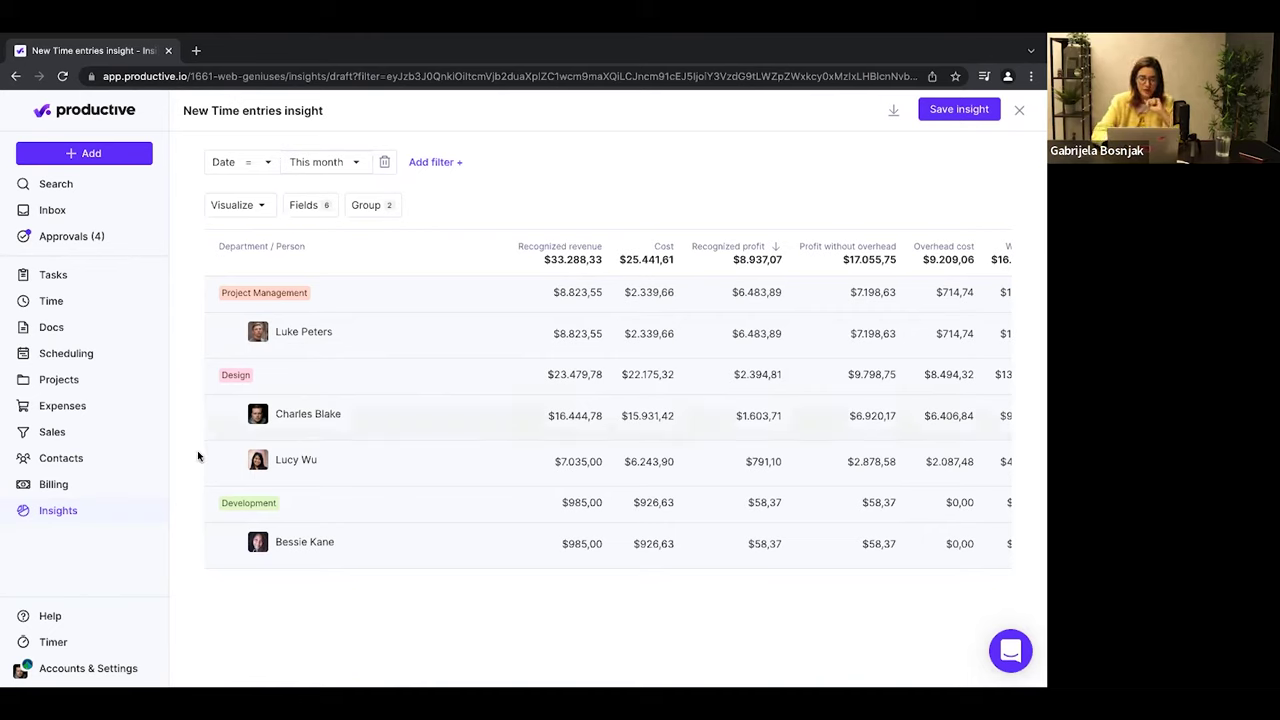
Open the ADB Bank website project and go to its Insights.
{"action": "left_click", "coordinate": [60, 385]}
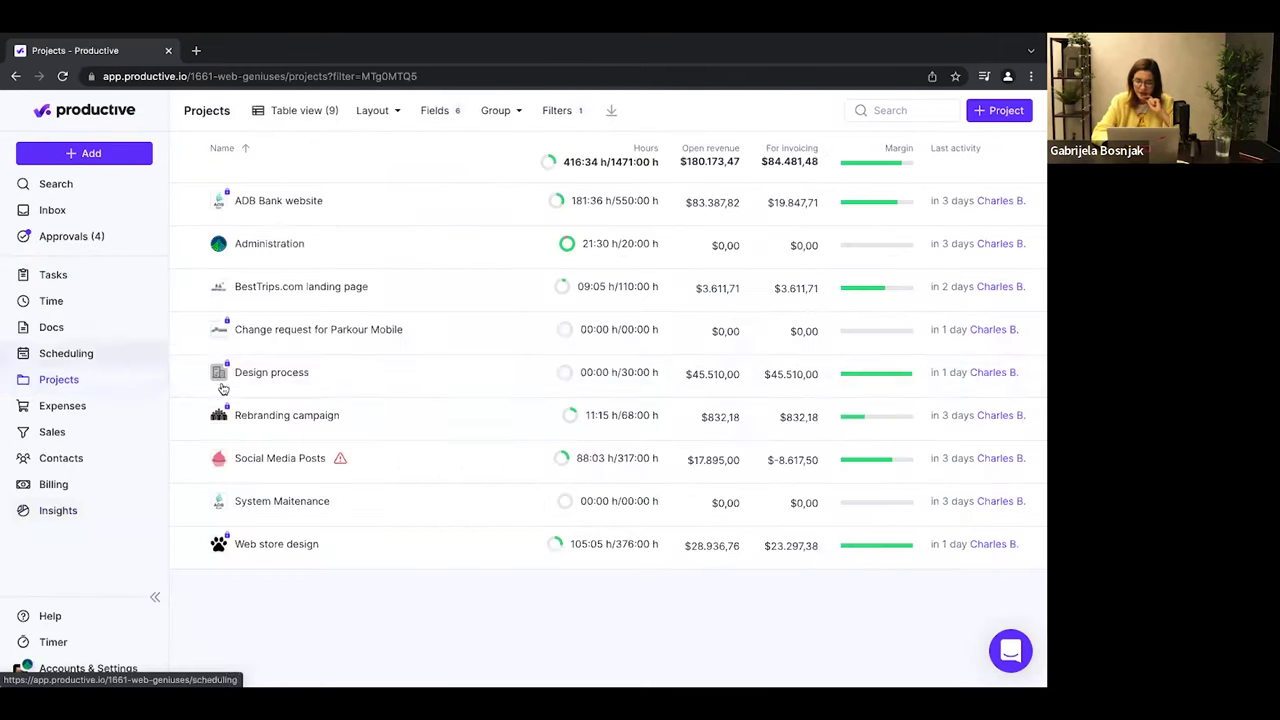
{"action": "left_click", "coordinate": [280, 201]}
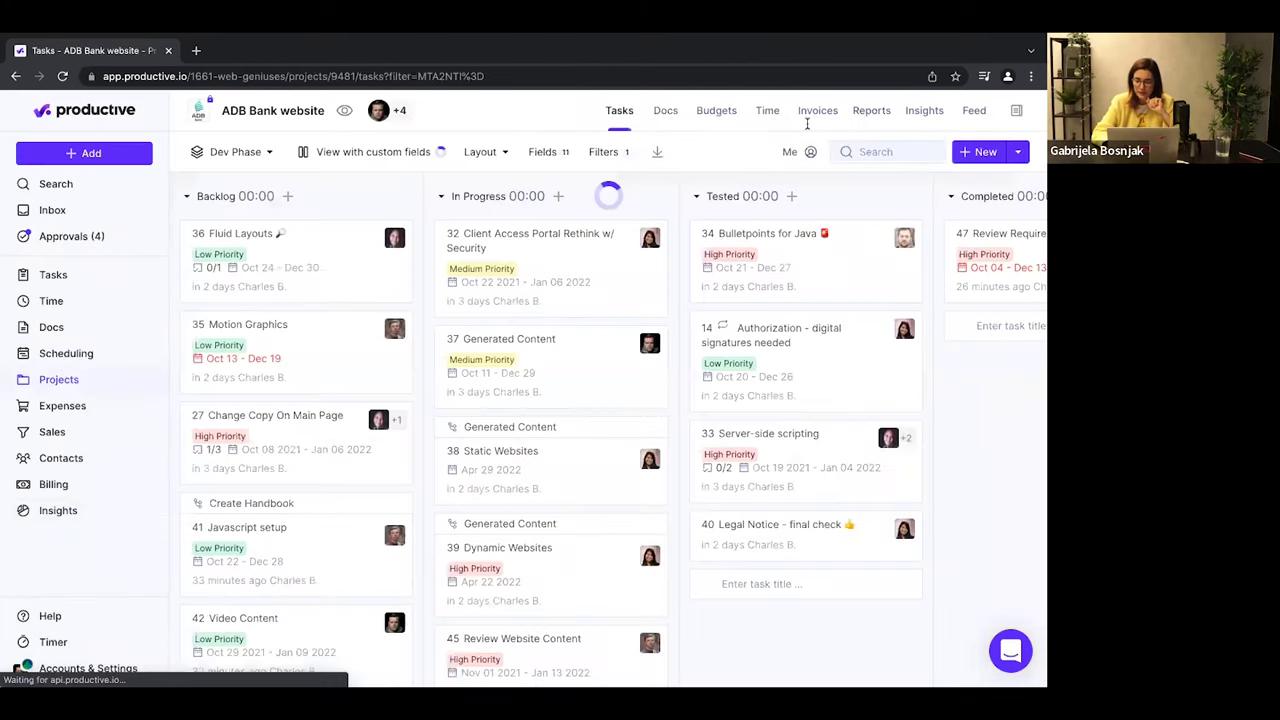
{"action": "left_click", "coordinate": [924, 112]}
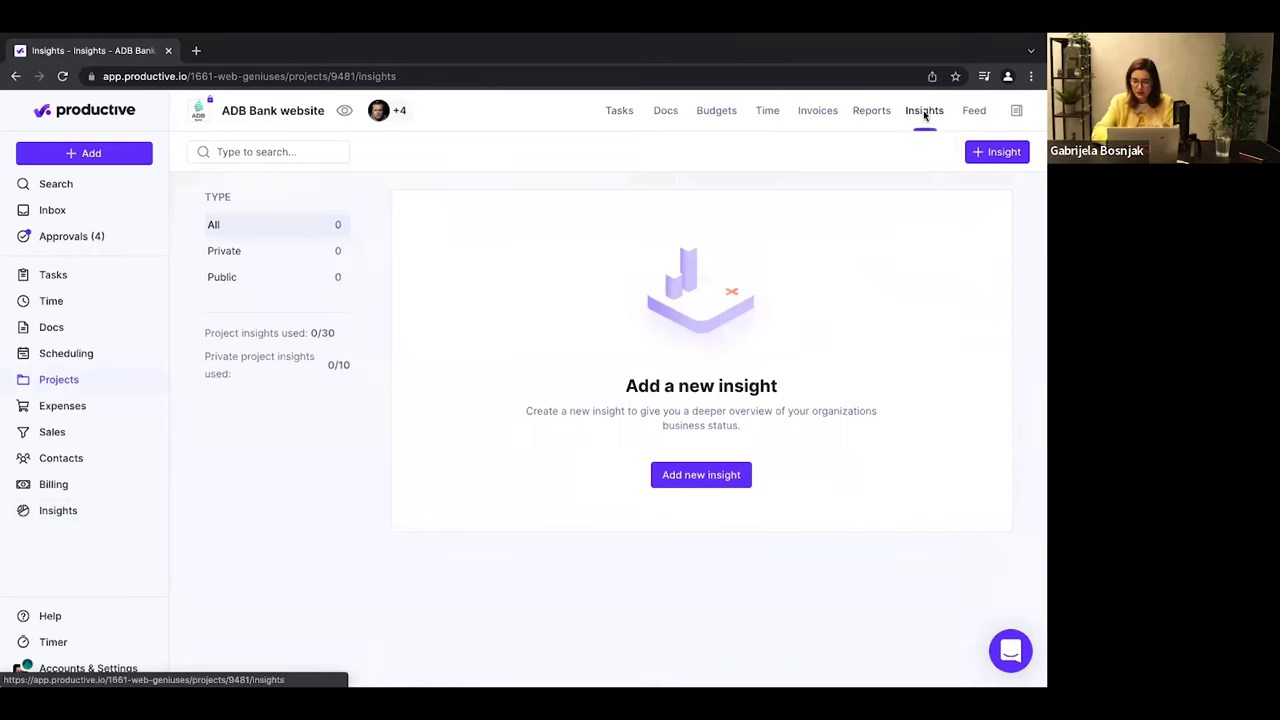
Add a new insight to the ADB Bank website project using Tasks as the data source.
{"action": "left_click", "coordinate": [696, 476]}
{"action": "scroll", "coordinate": [499, 447], "scroll_direction": "down", "scroll_amount": 4}
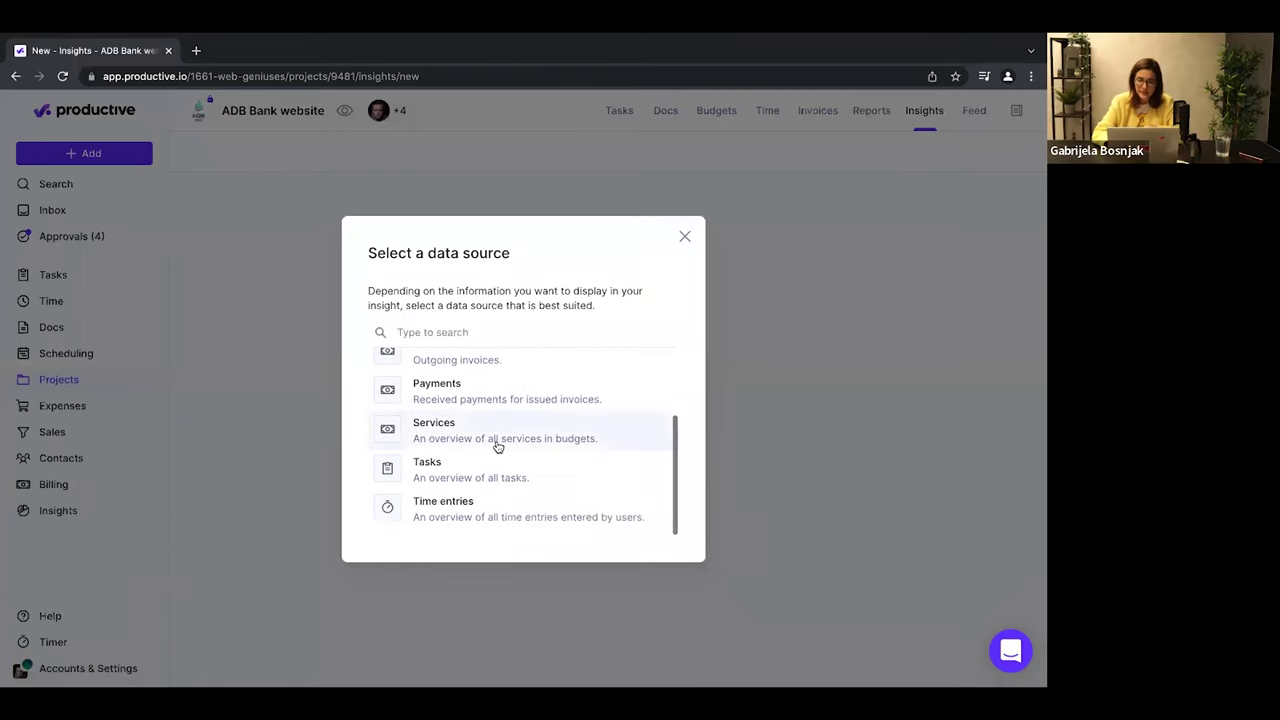
{"action": "scroll", "coordinate": [499, 447], "scroll_direction": "up", "scroll_amount": 4}
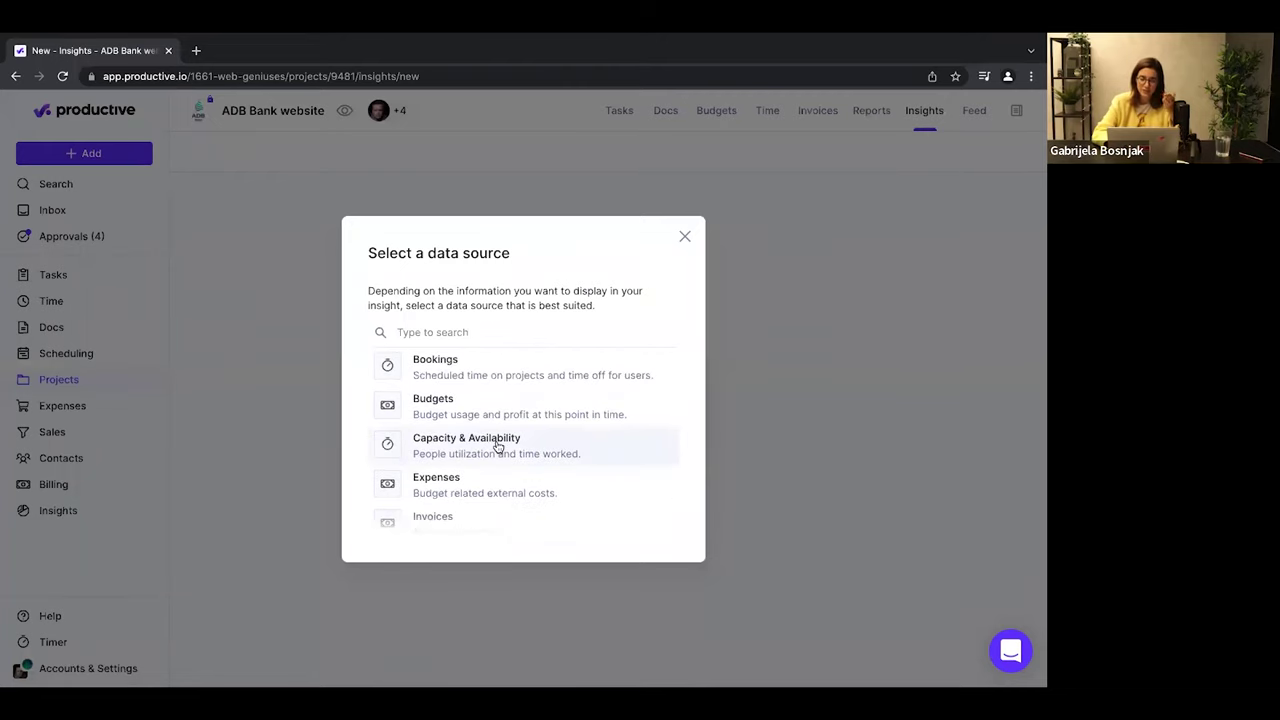
{"action": "scroll", "coordinate": [499, 447], "scroll_direction": "down", "scroll_amount": 4}
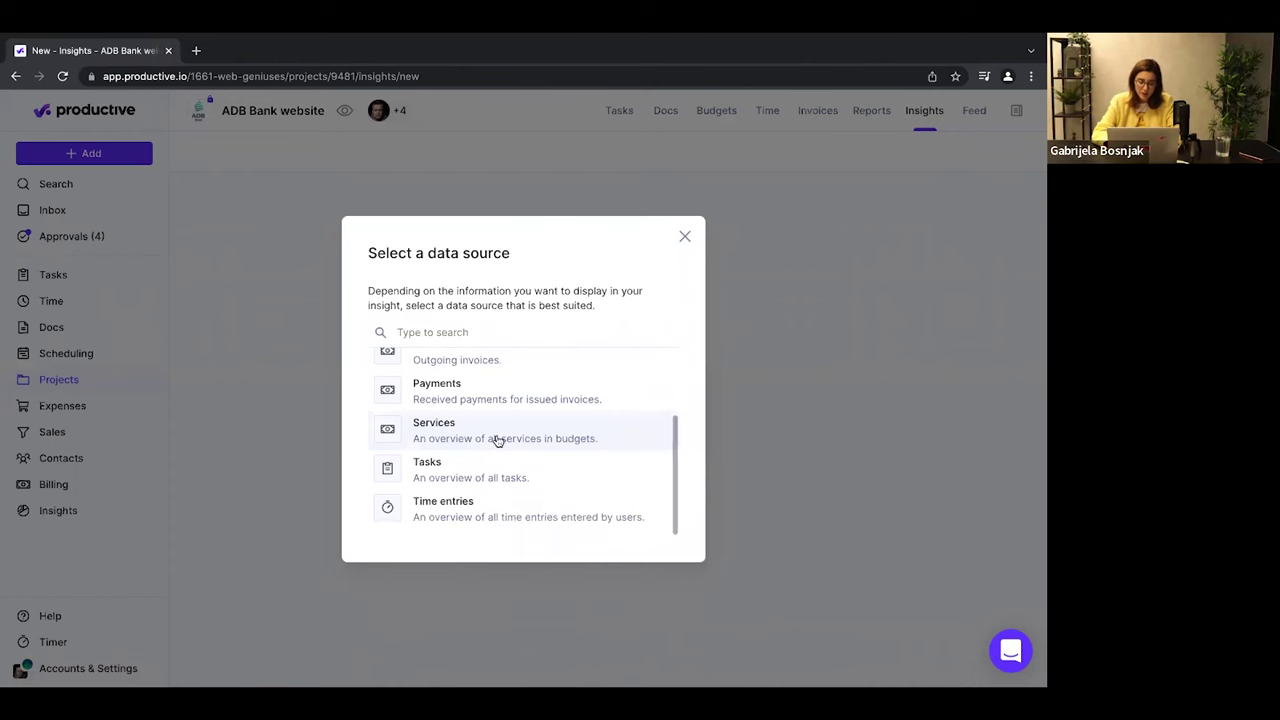
{"action": "left_click", "coordinate": [438, 466]}
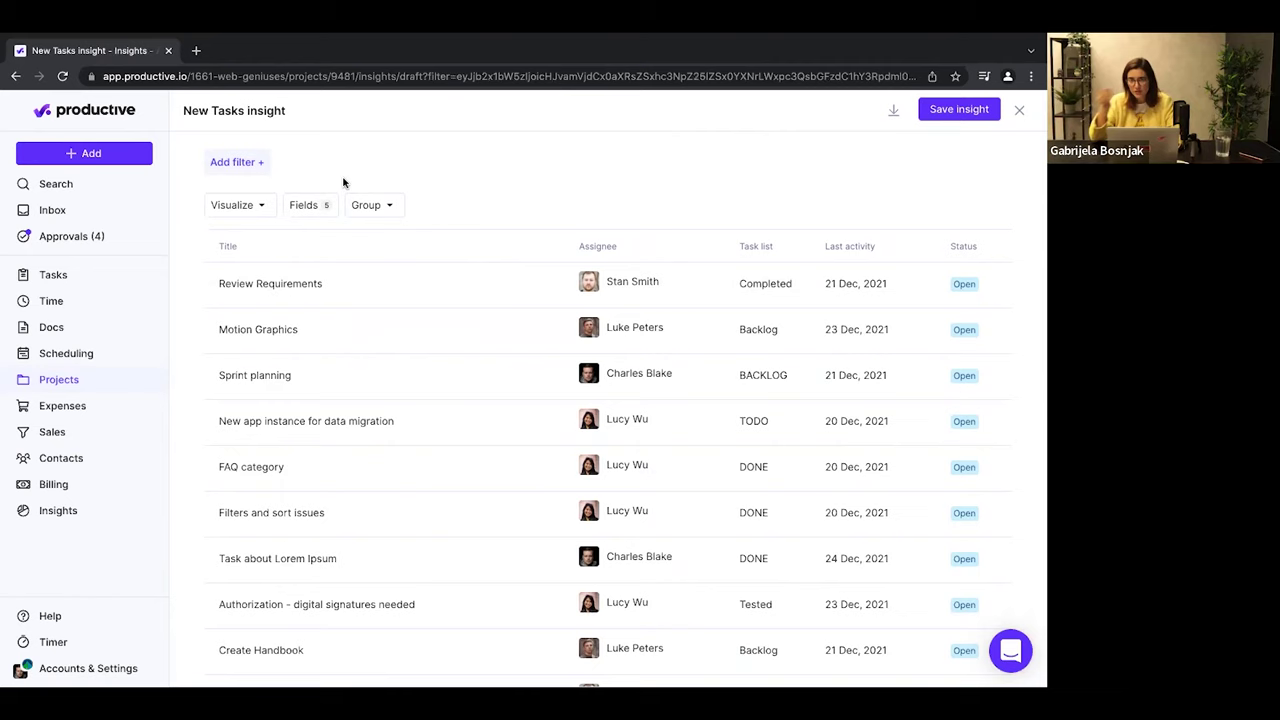
Group the tasks in the new insight by Assignee.
{"action": "left_click", "coordinate": [367, 207]}
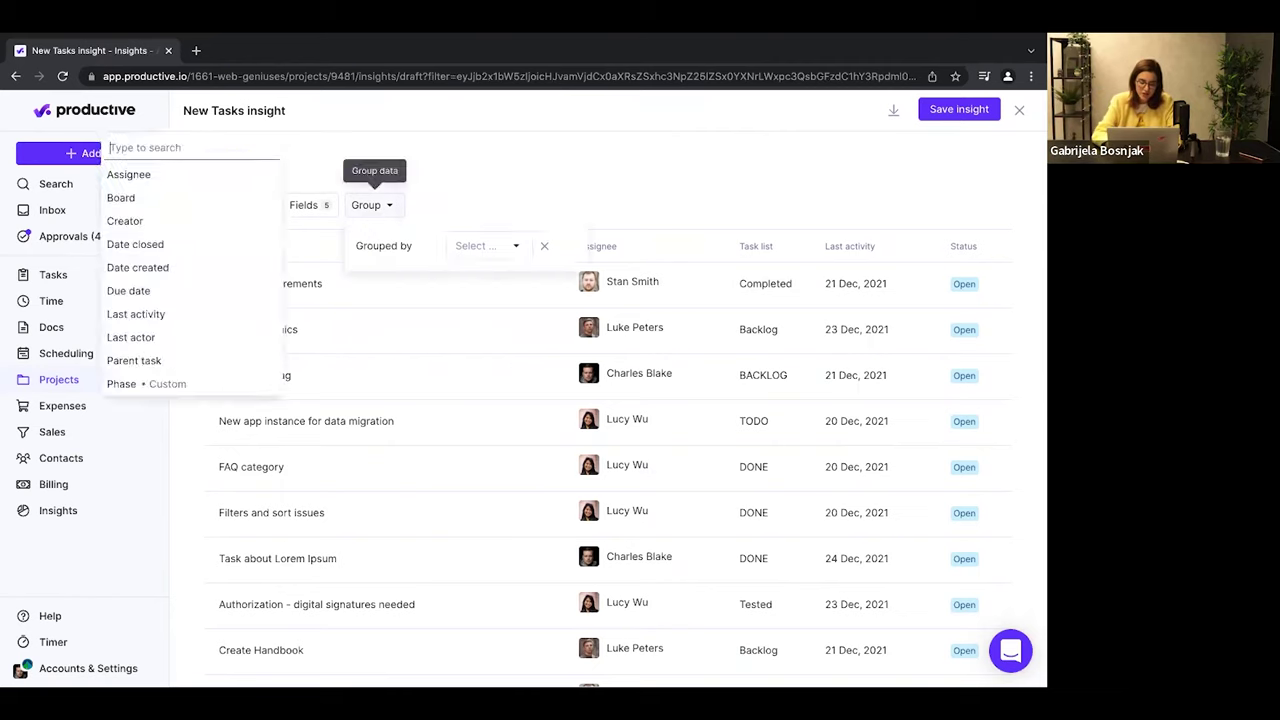
{"action": "type", "text": "per"}
{"action": "key", "text": "BackSpace"}
{"action": "key", "text": "BackSpace"}
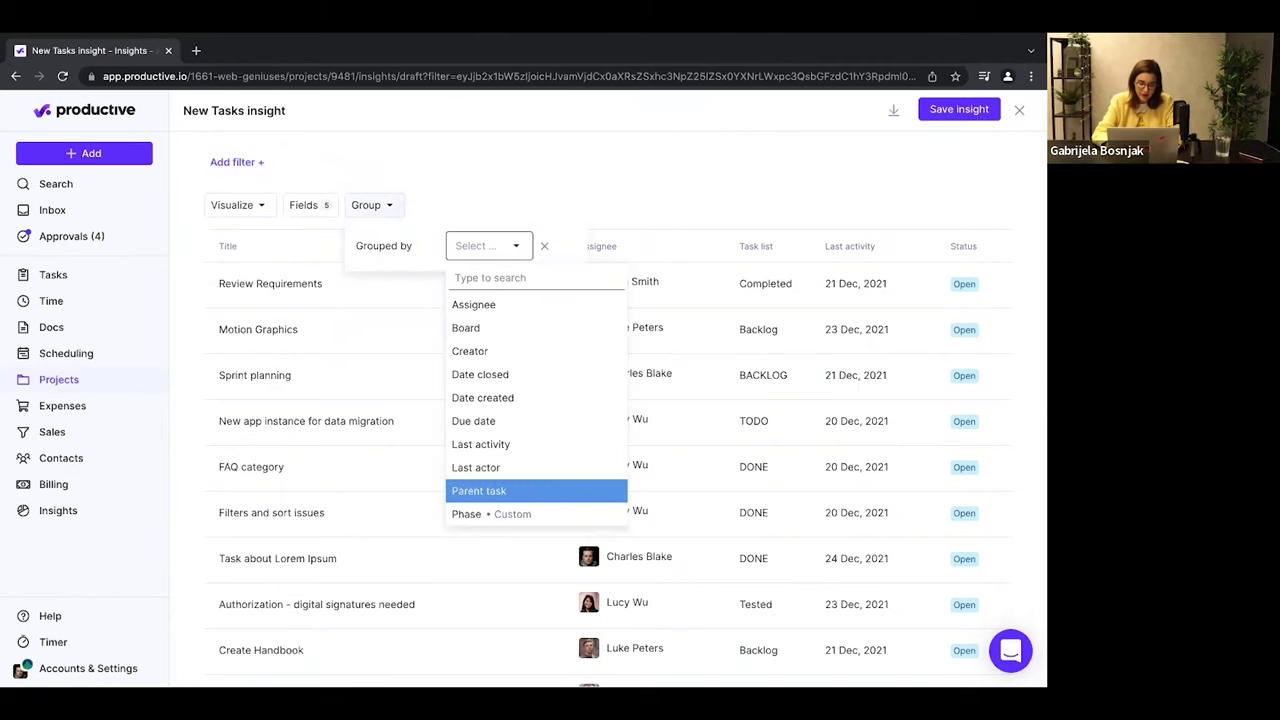
{"action": "type", "text": "as"}
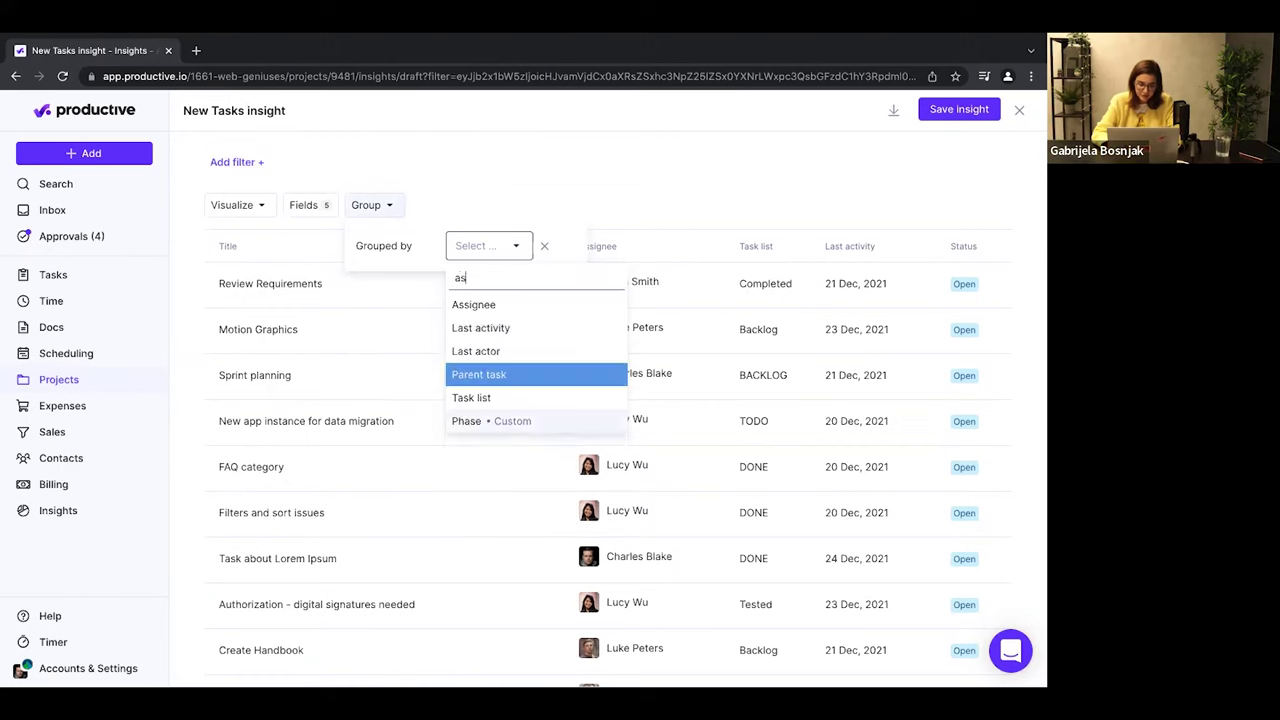
{"action": "left_click", "coordinate": [485, 305]}
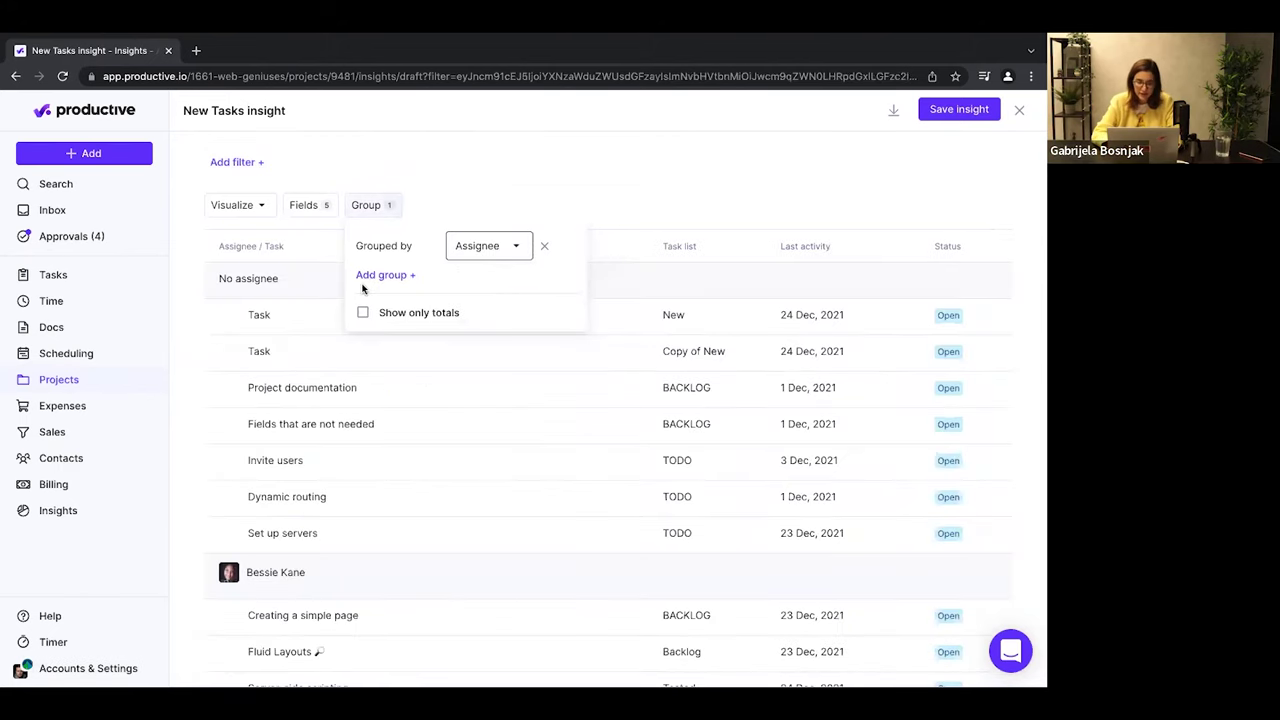
Add the Count field to the Tasks insight.
{"action": "left_click", "coordinate": [314, 206]}
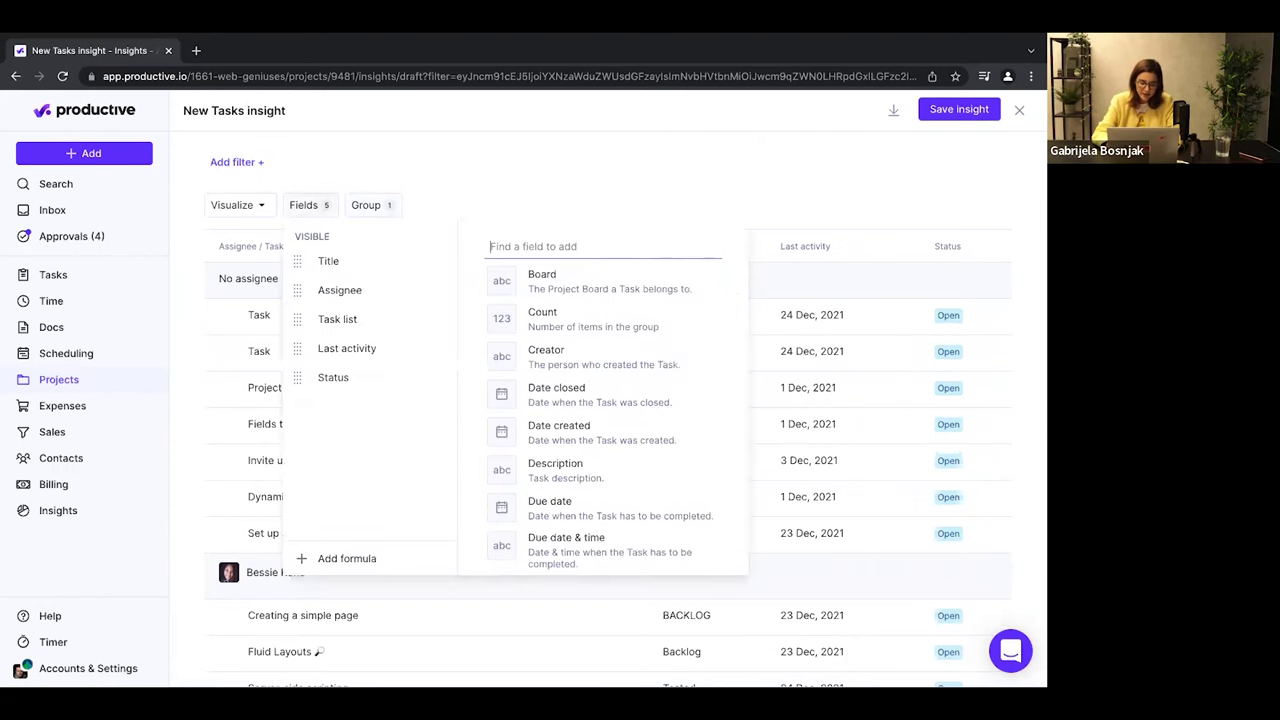
{"action": "type", "text": "cou"}
{"action": "key", "text": "Return"}
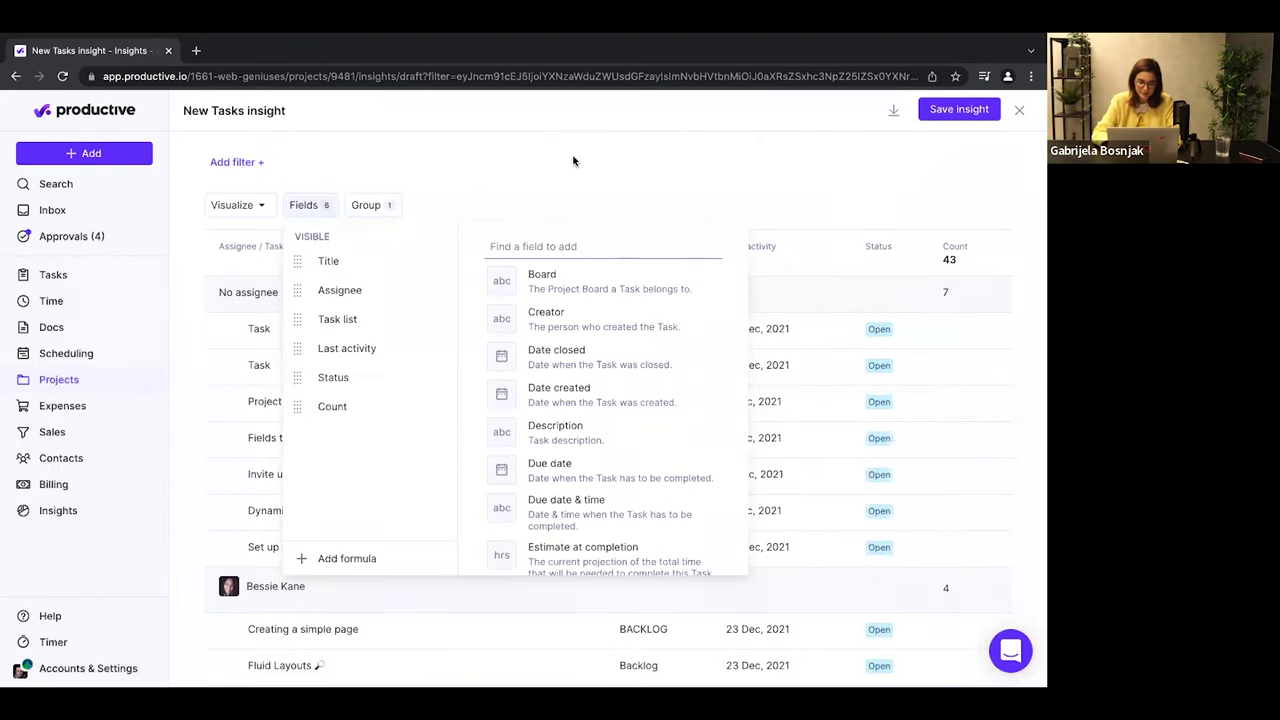
Check the description of the Count field, and set the grouping by assignee to show only totals.
{"action": "left_click", "coordinate": [373, 205]}
{"action": "left_click", "coordinate": [373, 205]}
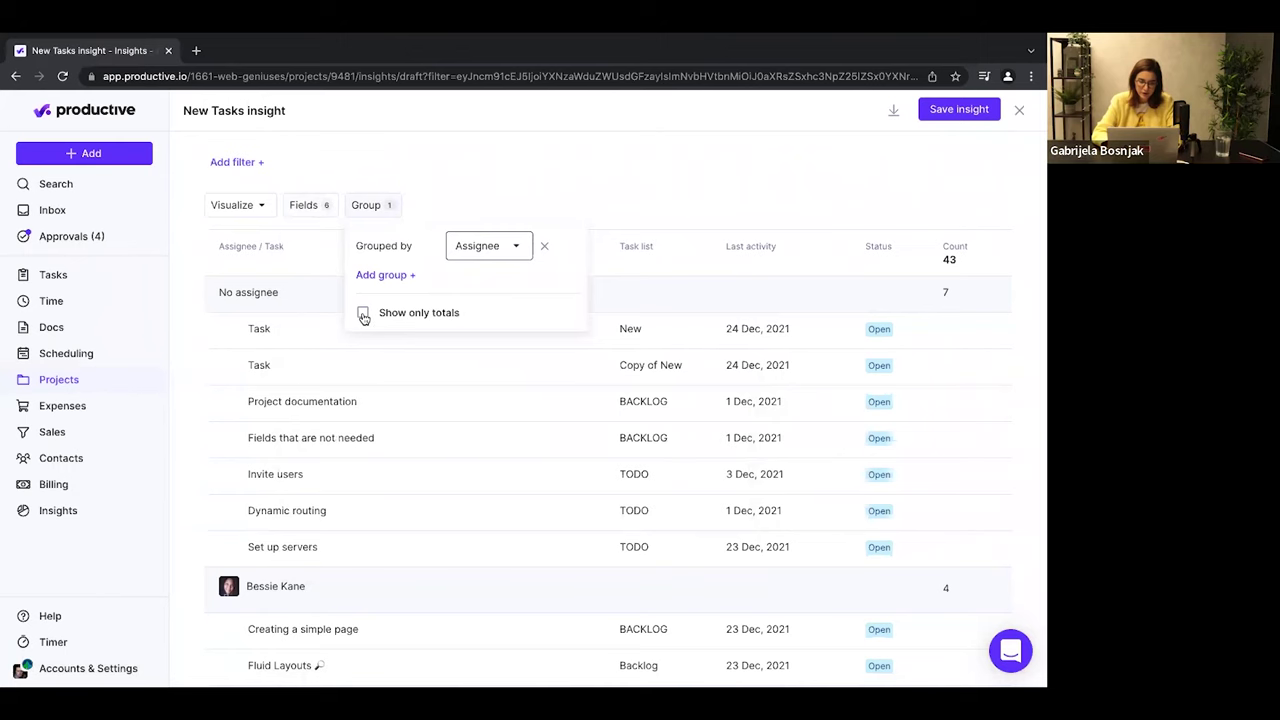
{"action": "left_click", "coordinate": [314, 207]}
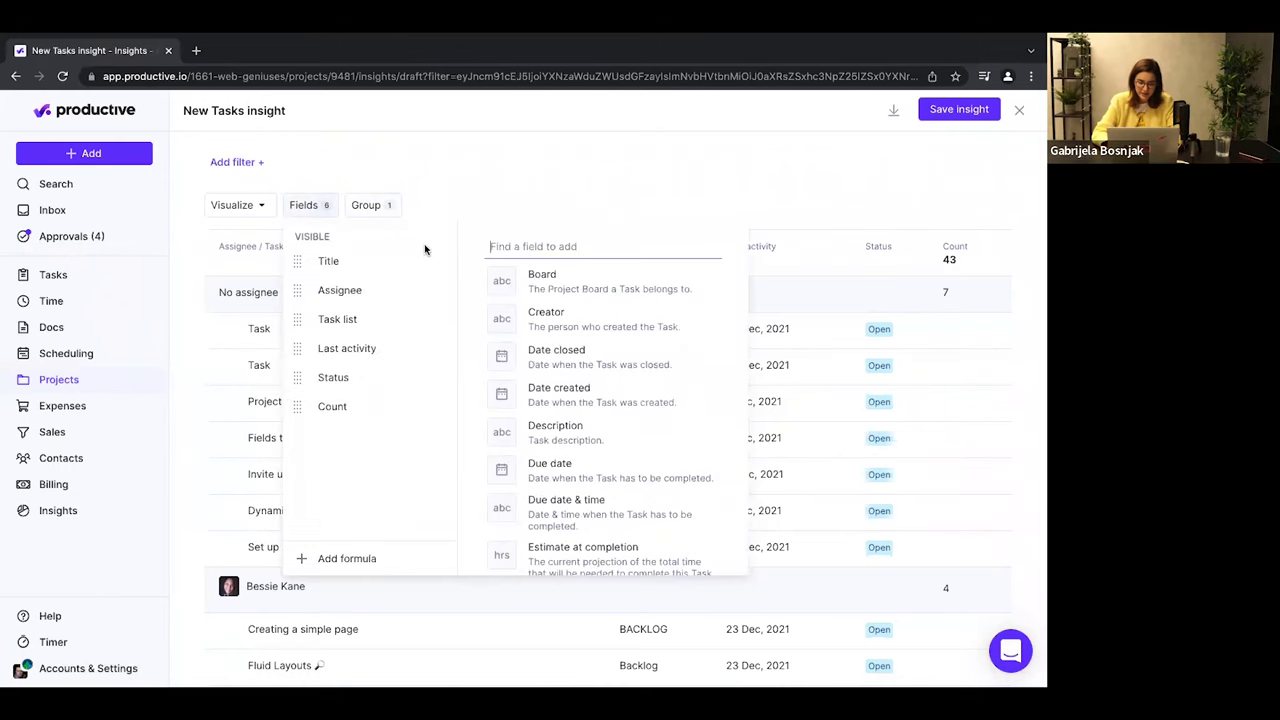
{"action": "mouse_move", "coordinate": [417, 408]}
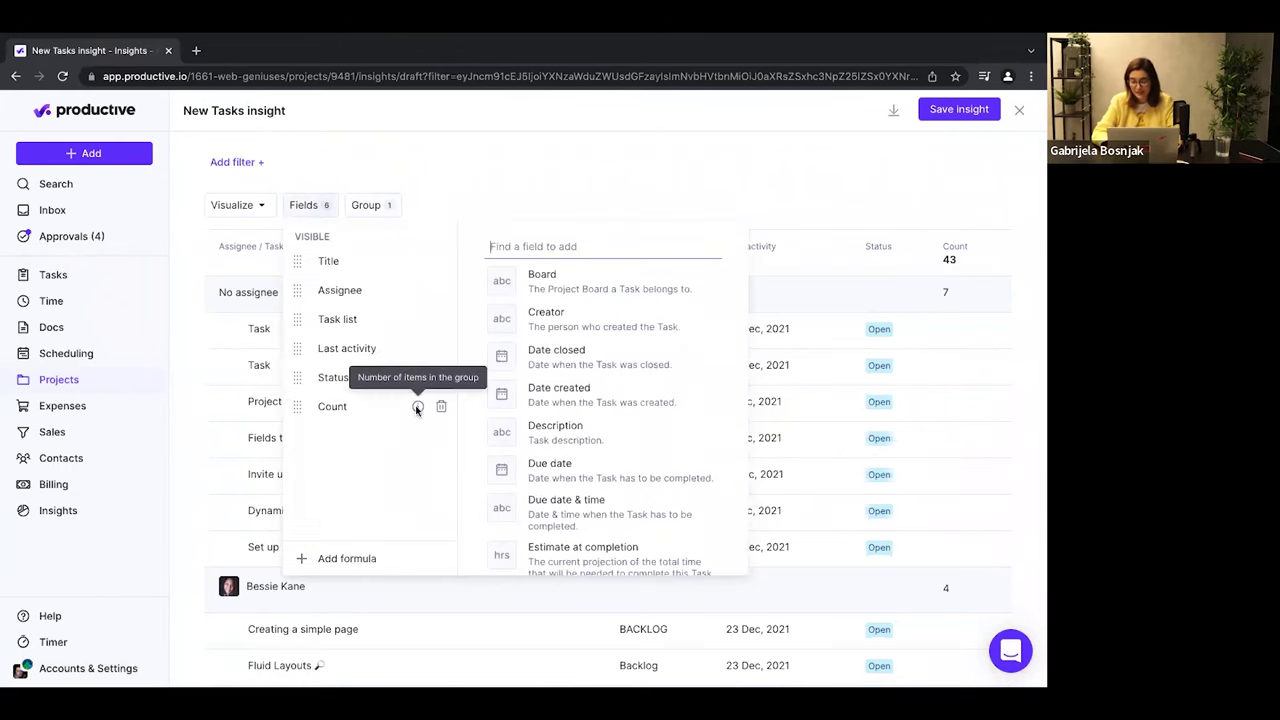
{"action": "left_click", "coordinate": [491, 157]}
{"action": "left_click", "coordinate": [366, 206]}
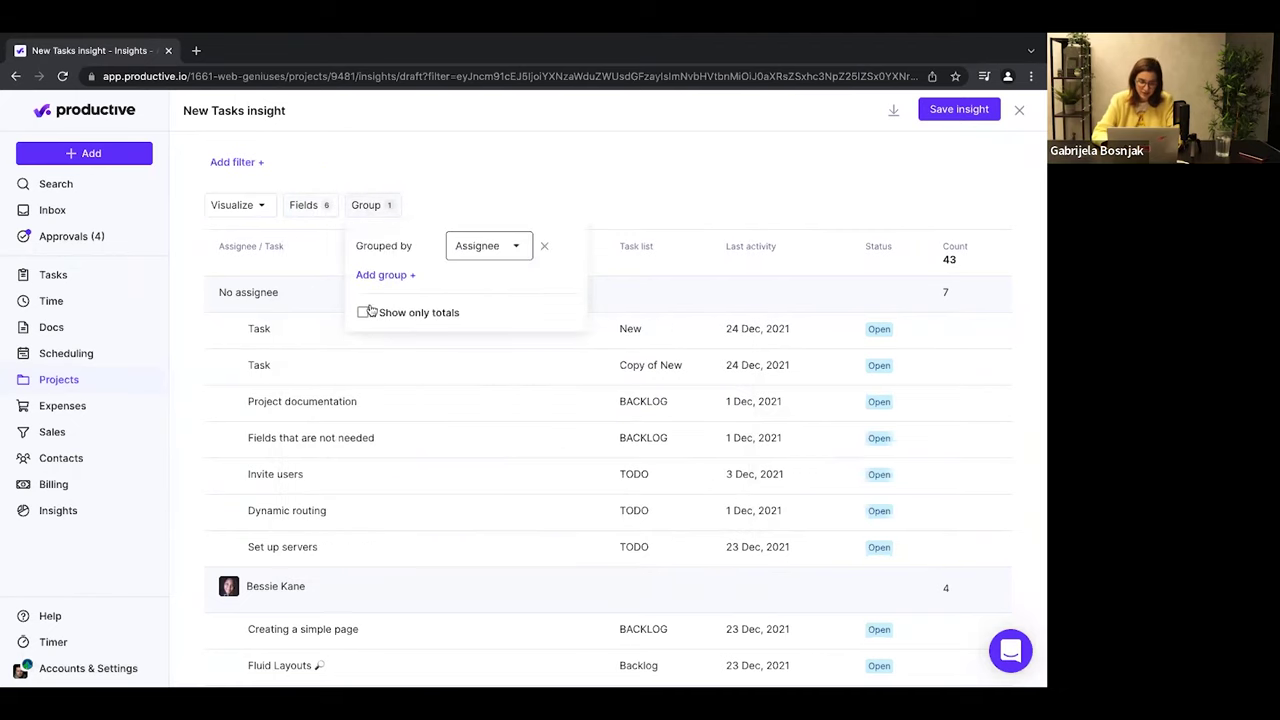
{"action": "left_click", "coordinate": [362, 312]}
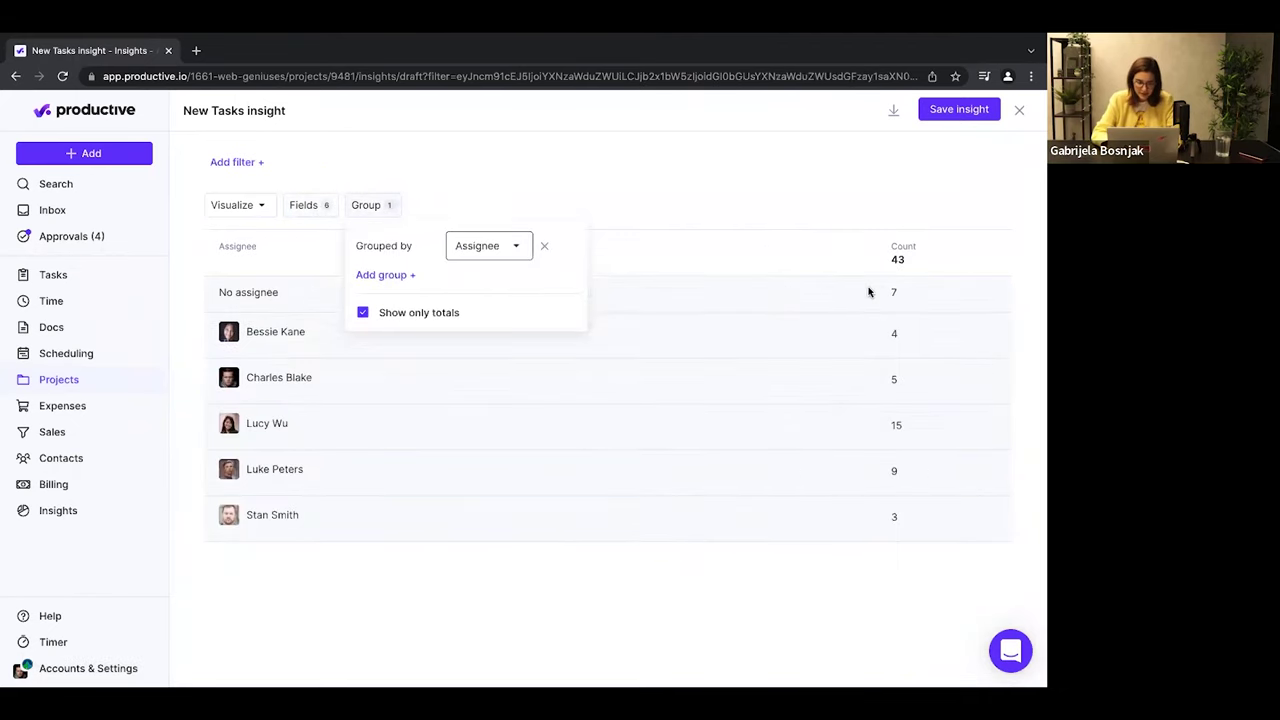
Add Status as a second grouping under Assignee and look through the grouped task counts.
{"action": "left_click", "coordinate": [389, 277]}
{"action": "type", "text": "st"}
{"action": "left_click", "coordinate": [500, 364]}
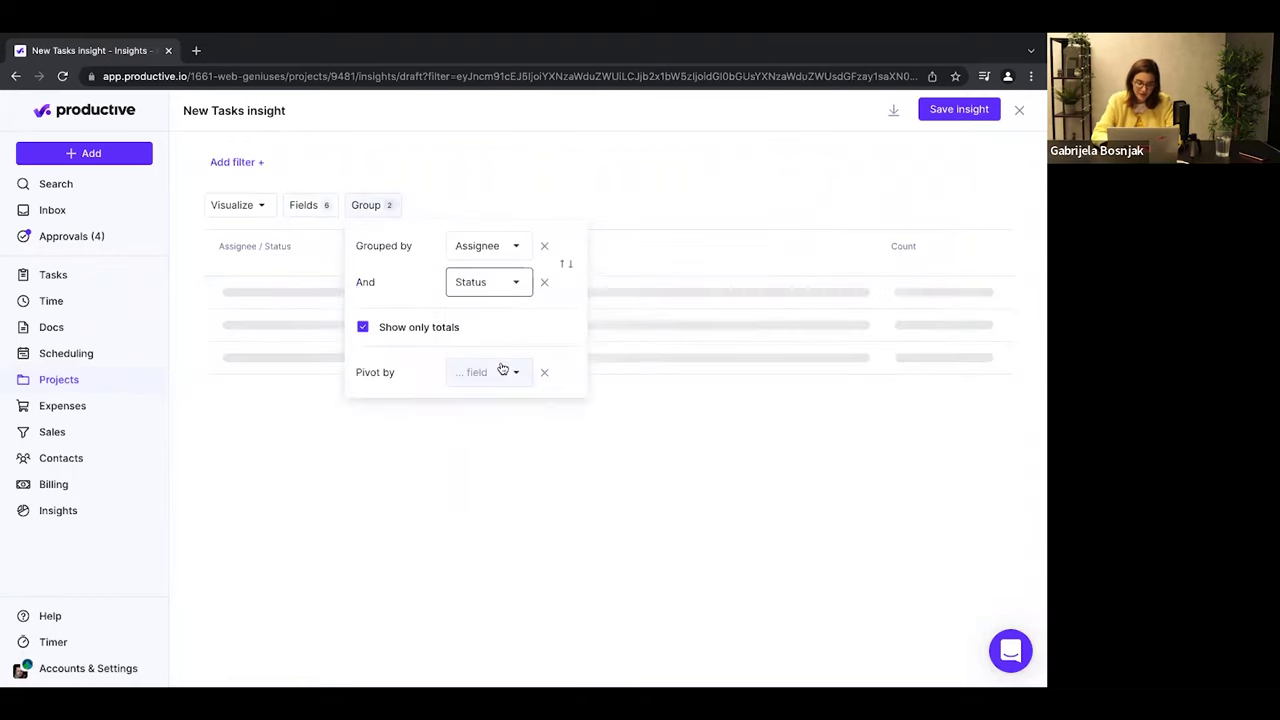
{"action": "left_click", "coordinate": [666, 187]}
{"action": "scroll", "coordinate": [677, 269], "scroll_direction": "down", "scroll_amount": 3}
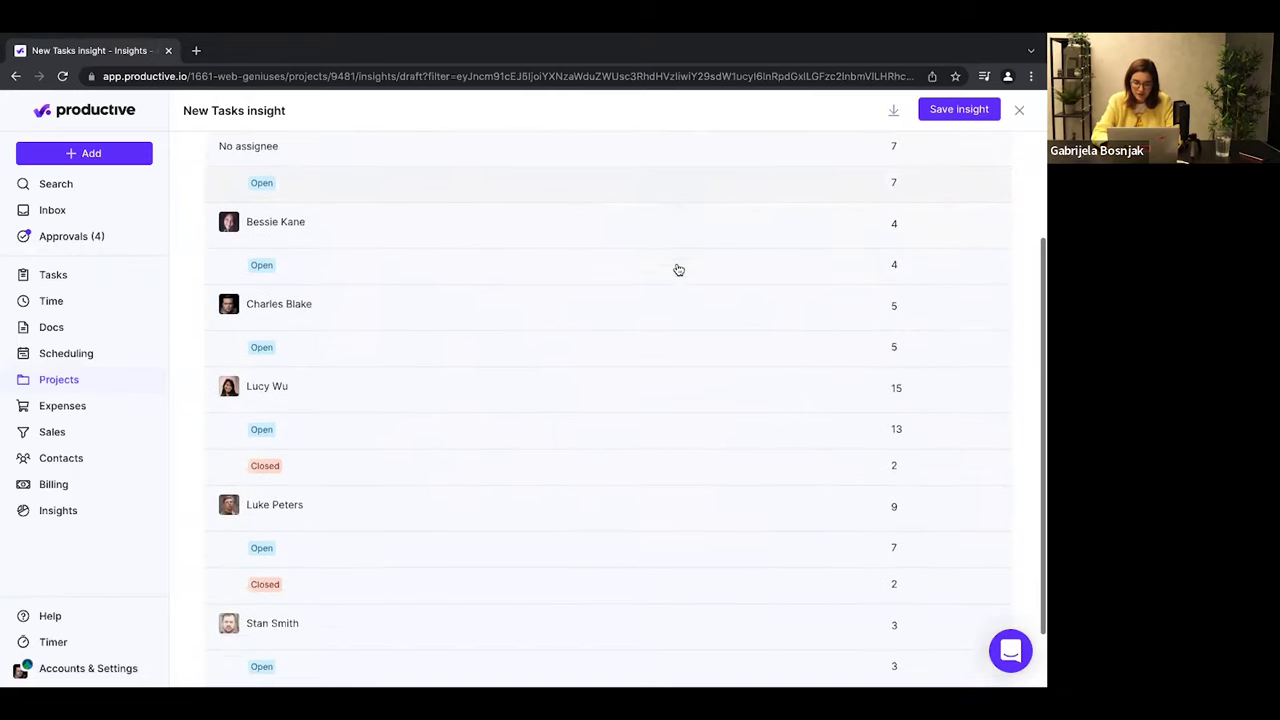
{"action": "scroll", "coordinate": [480, 527], "scroll_direction": "down", "scroll_amount": 1}
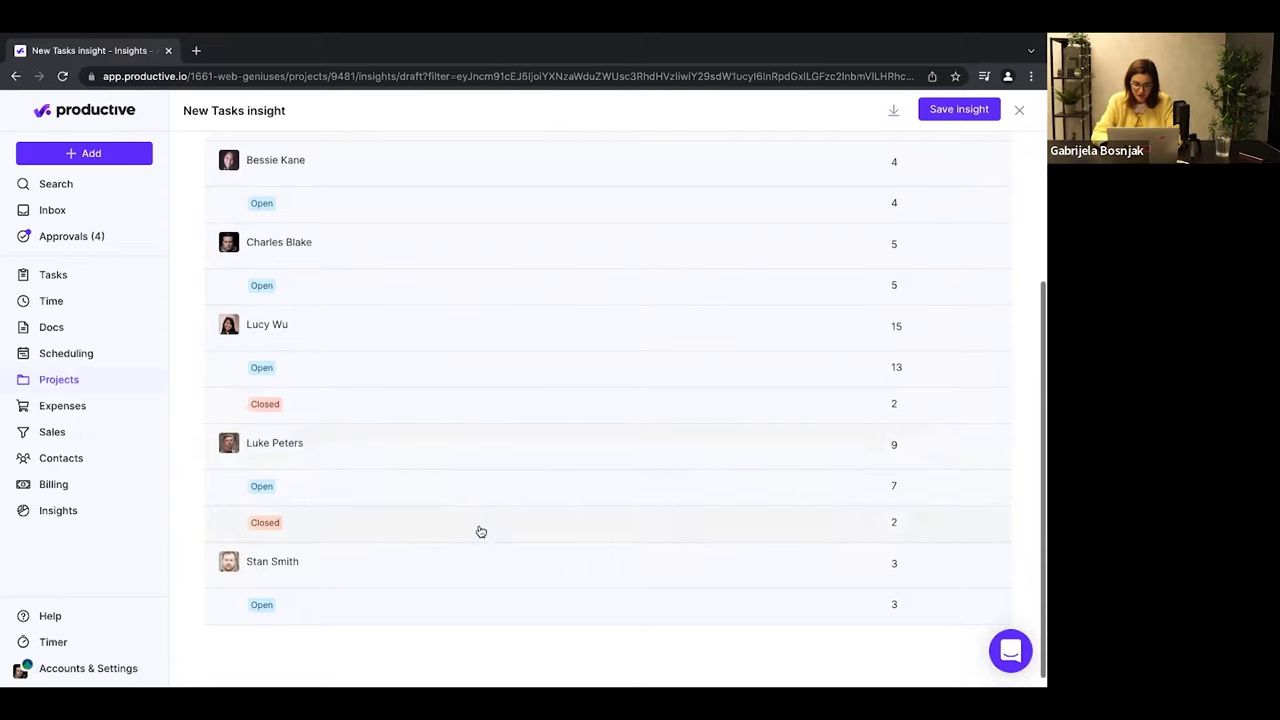
Pivot the grouped Tasks insight by the Count field.
{"action": "scroll", "coordinate": [477, 529], "scroll_direction": "up", "scroll_amount": 3}
{"action": "left_click", "coordinate": [378, 209]}
{"action": "left_click", "coordinate": [483, 374]}
{"action": "left_click", "coordinate": [494, 432]}
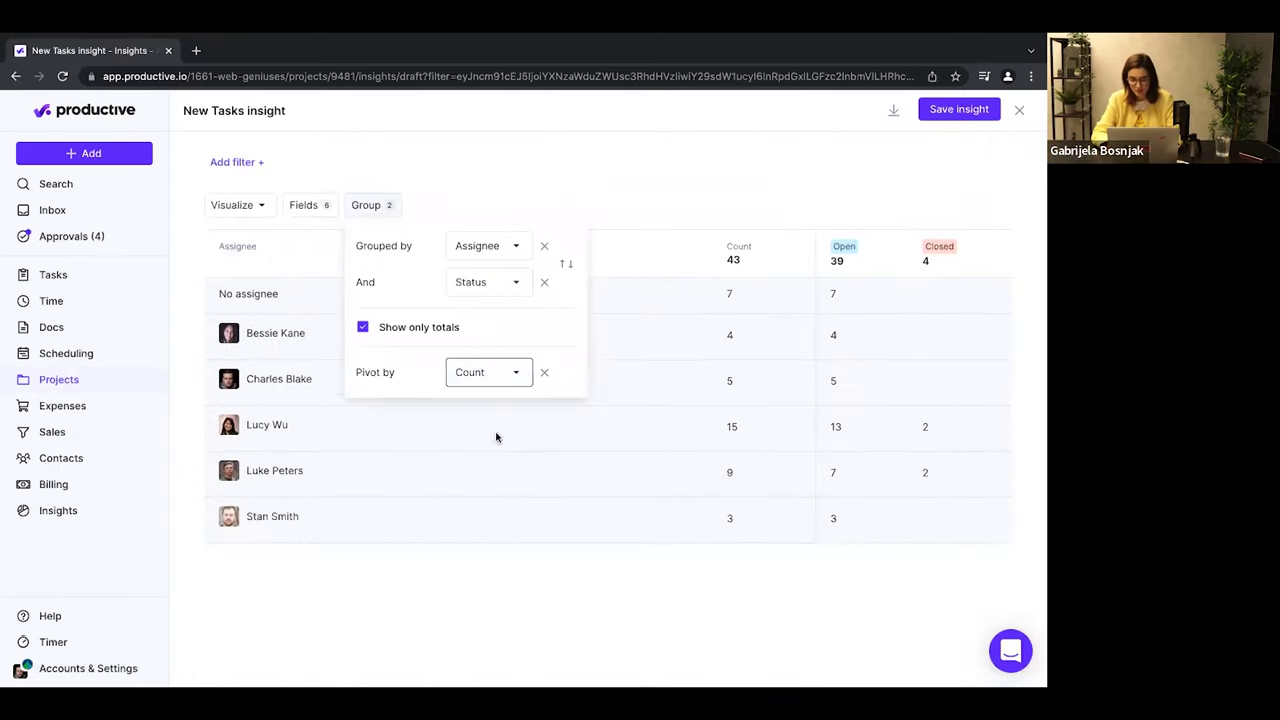
{"action": "left_click", "coordinate": [766, 191]}
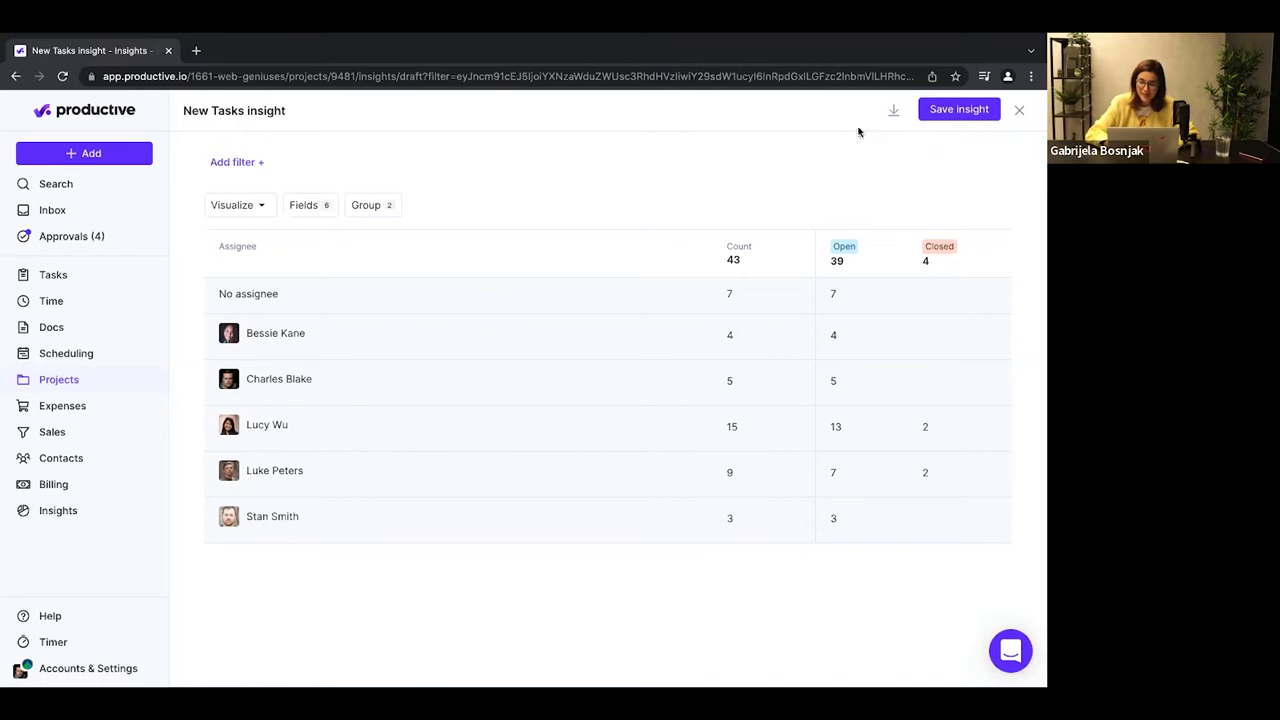
Look at the export options for the Tasks insight, including document format, orientation and page size.
{"action": "left_click", "coordinate": [894, 111]}
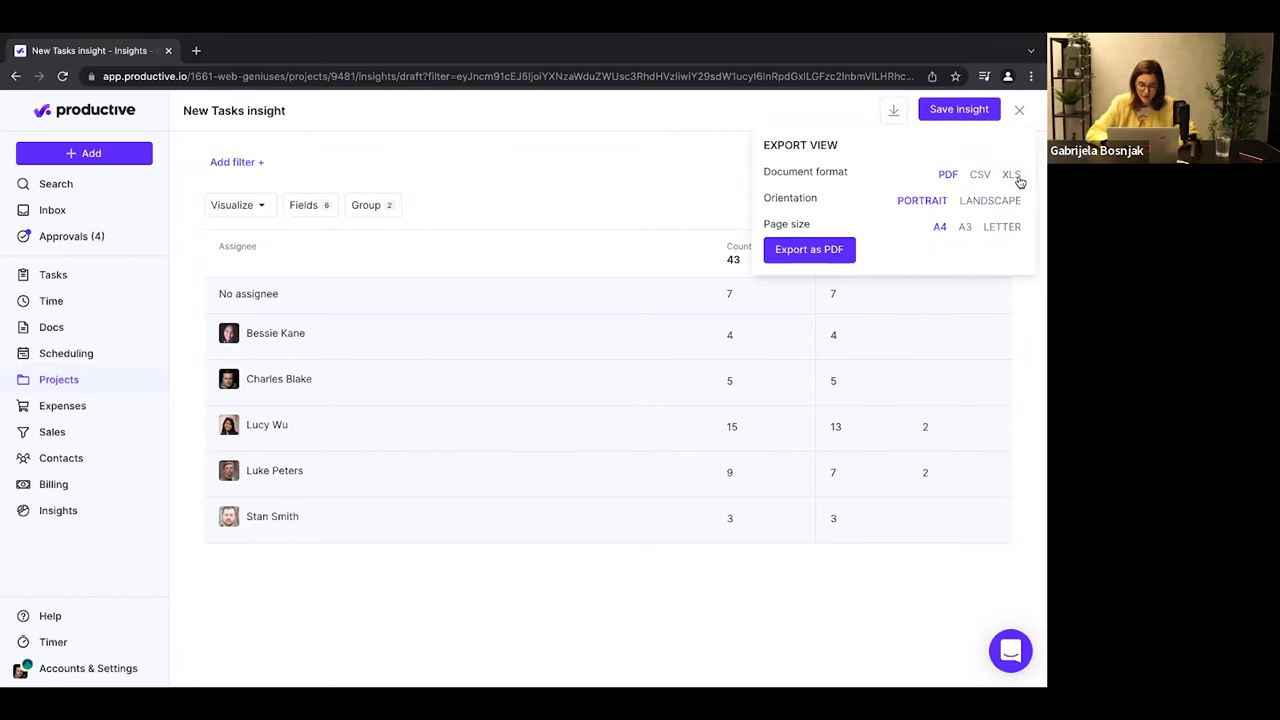
{"action": "left_click", "coordinate": [363, 566]}
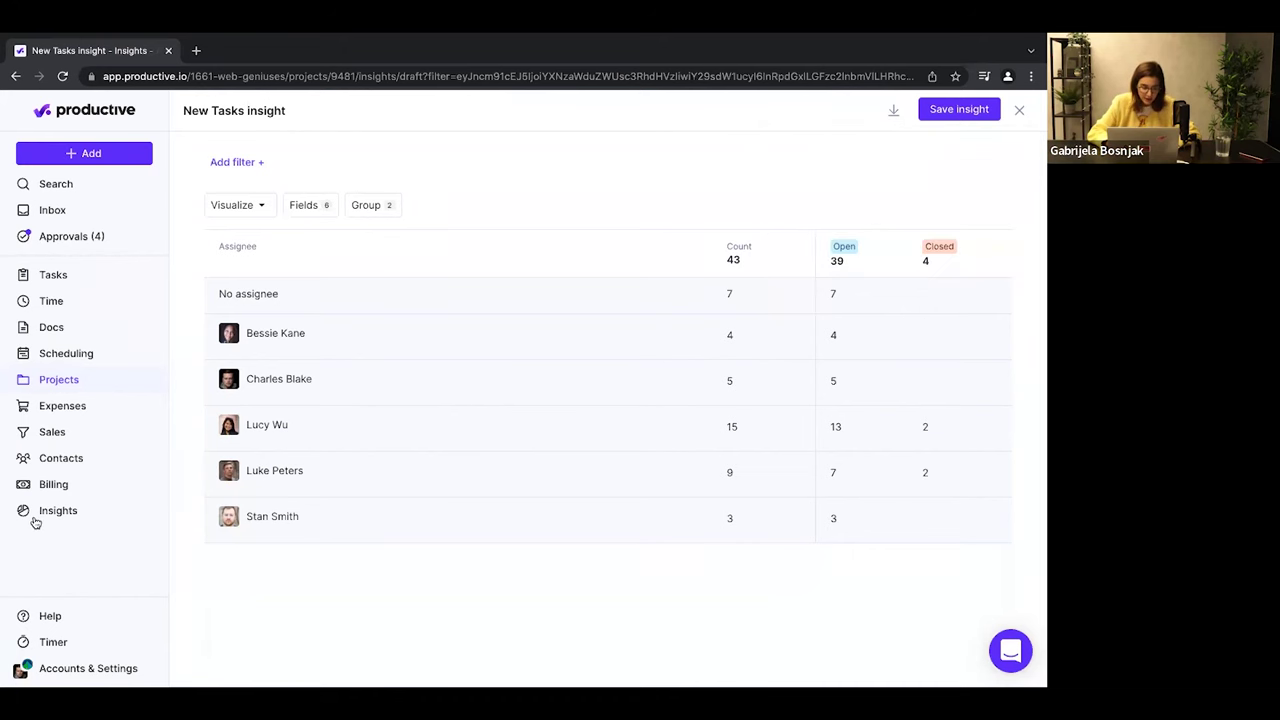
Open the Forecasted billable utilization by person report from the Operations category of the Insights library.
{"action": "left_click", "coordinate": [57, 511]}
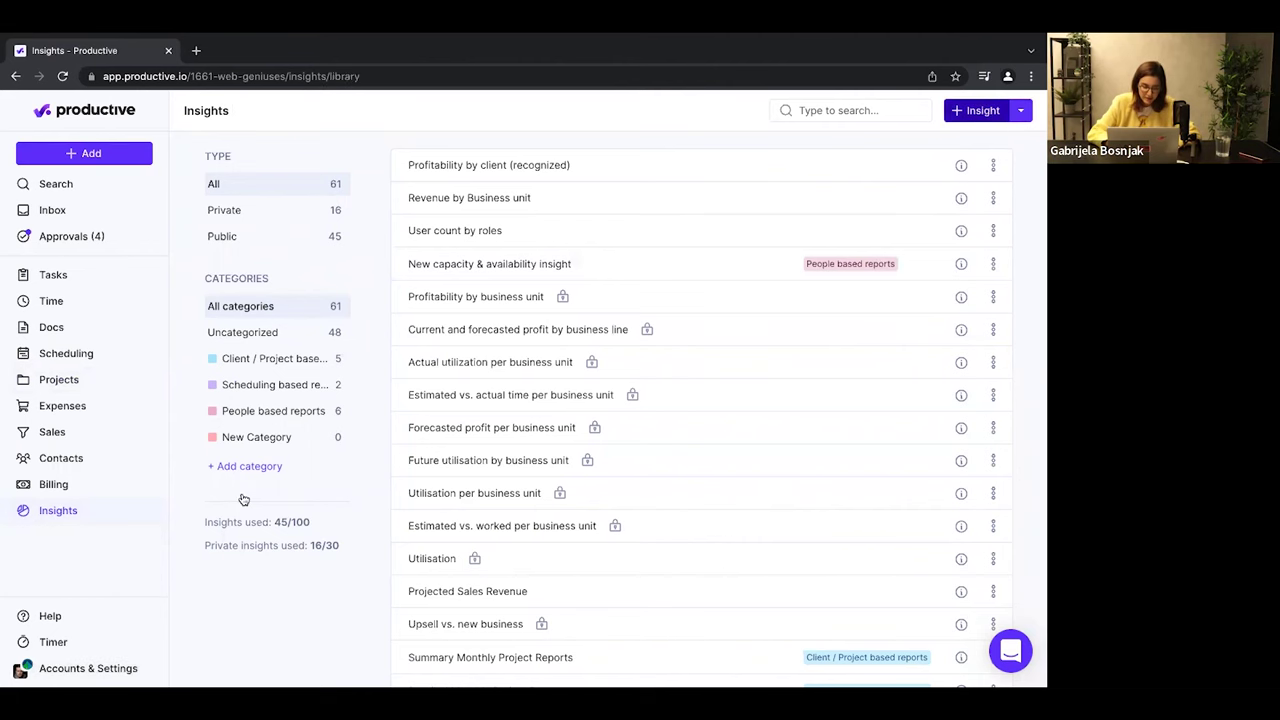
{"action": "left_click", "coordinate": [250, 433]}
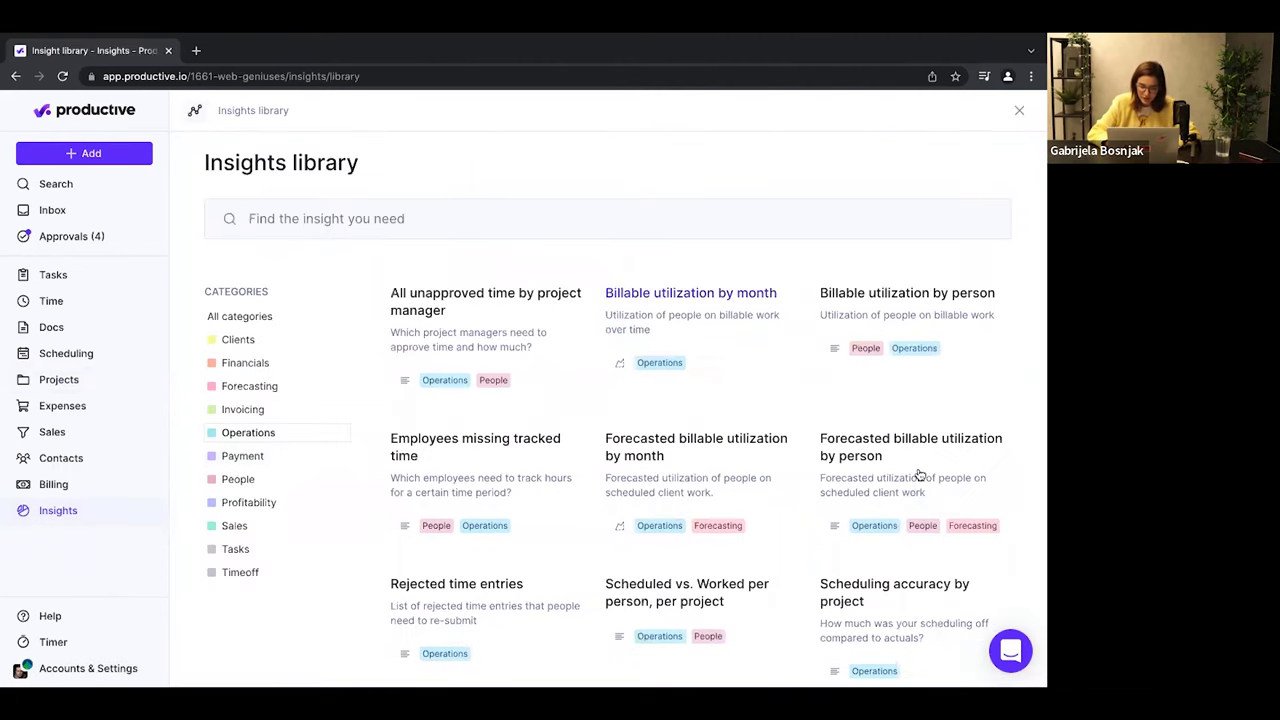
{"action": "left_click", "coordinate": [925, 453]}
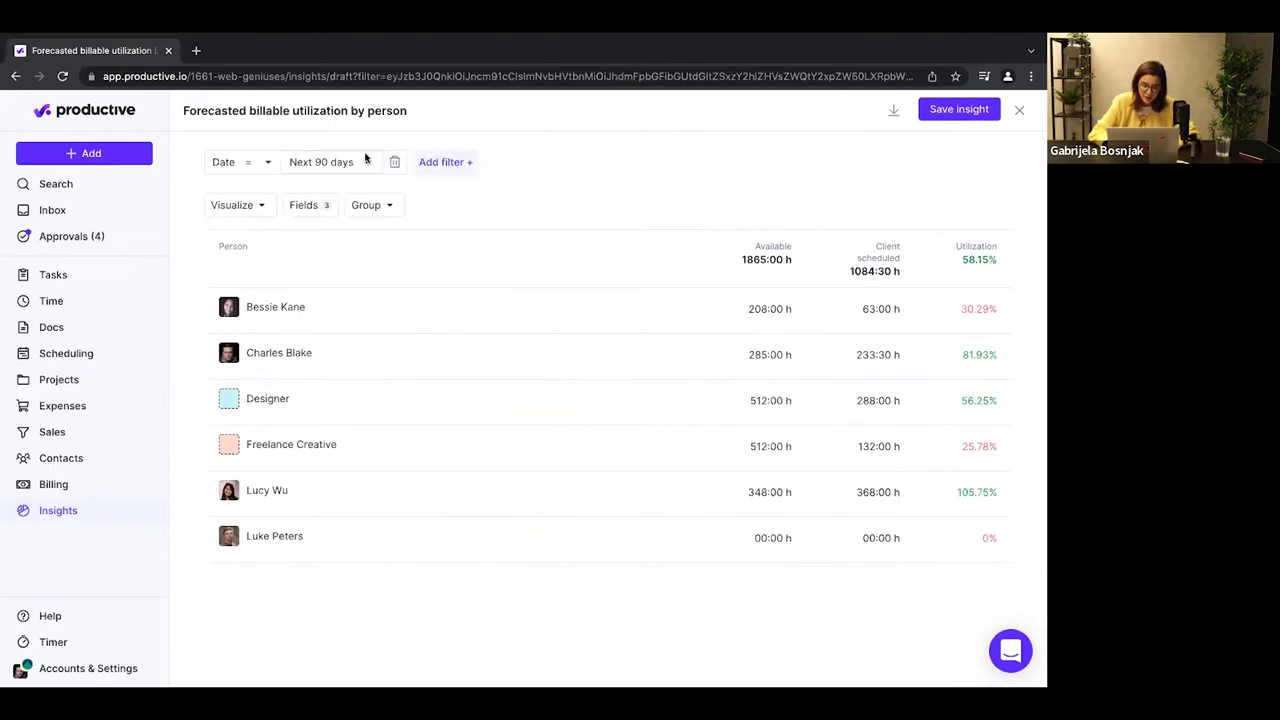
Group the forecasted utilization report by Date per month and then by Department, showing only totals.
{"action": "left_click", "coordinate": [380, 205]}
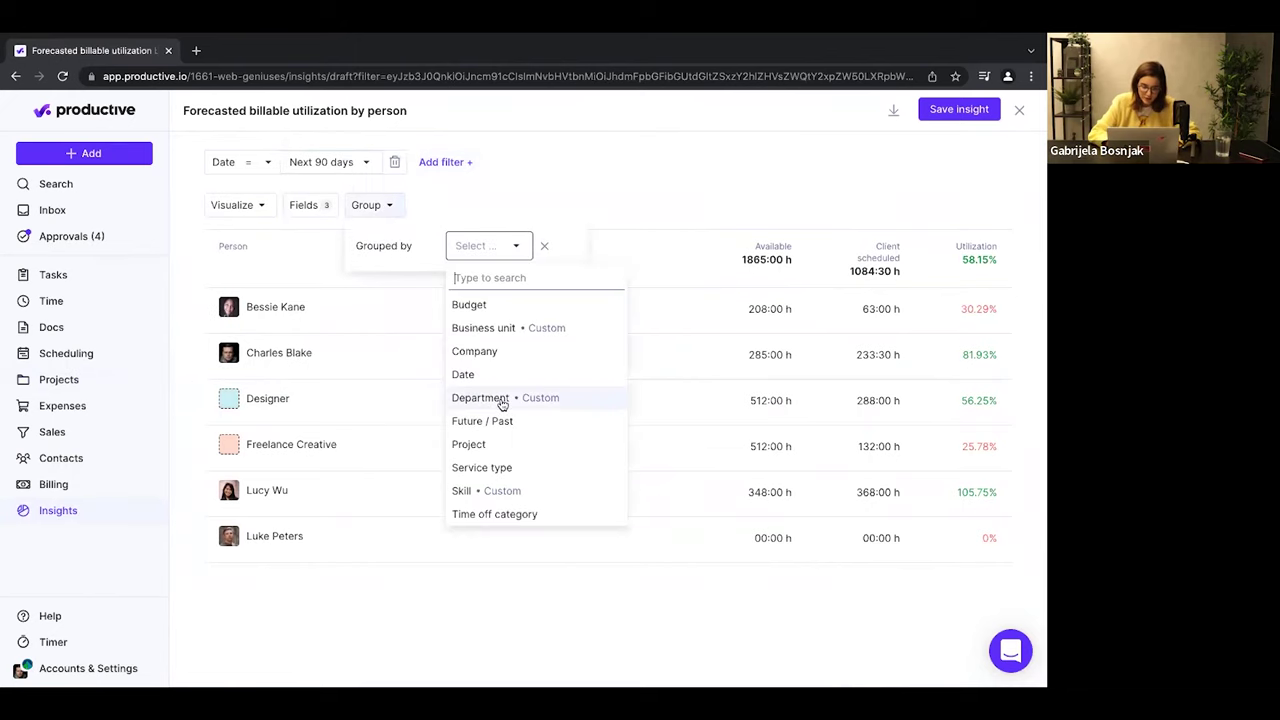
{"action": "left_click", "coordinate": [482, 378]}
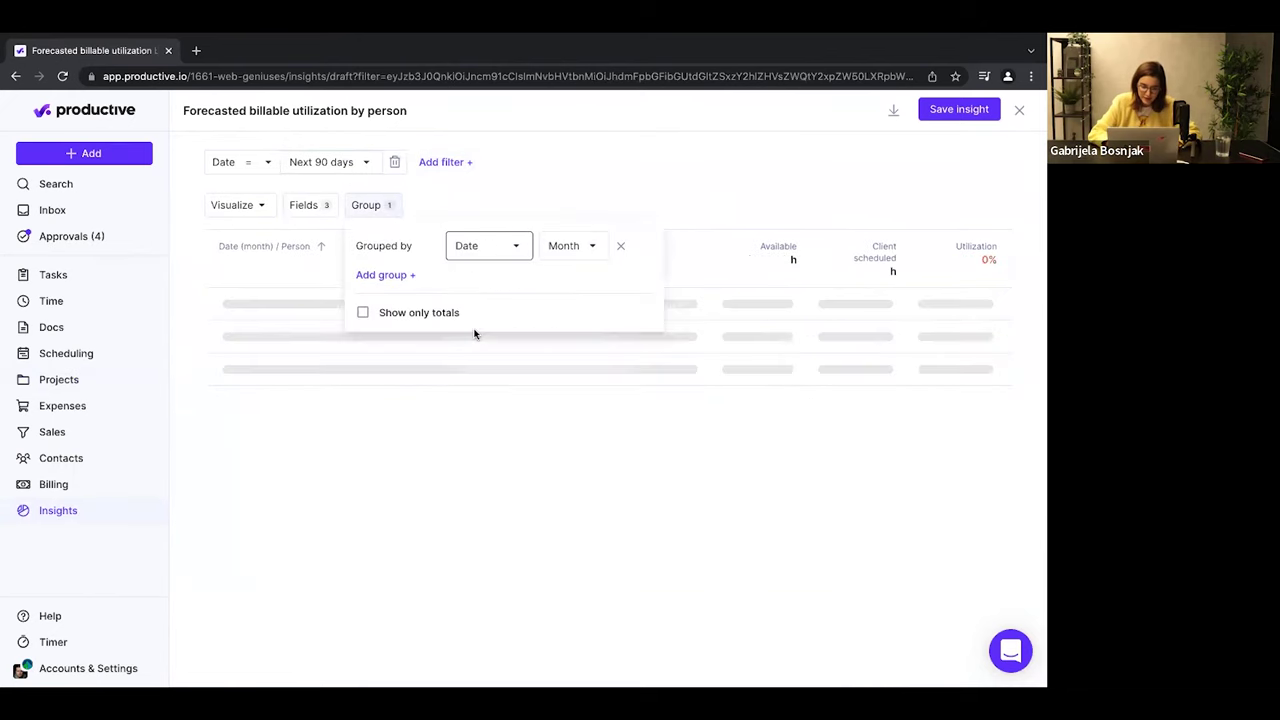
{"action": "left_click", "coordinate": [399, 279]}
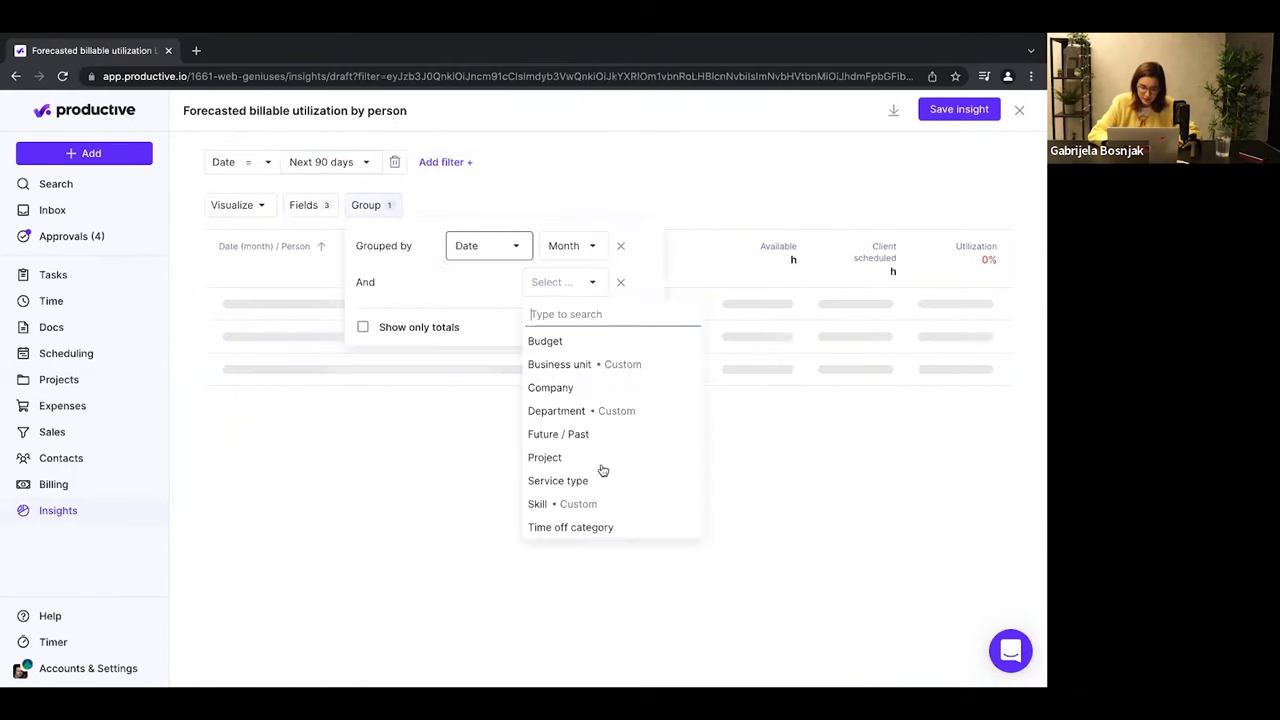
{"action": "left_click", "coordinate": [572, 412]}
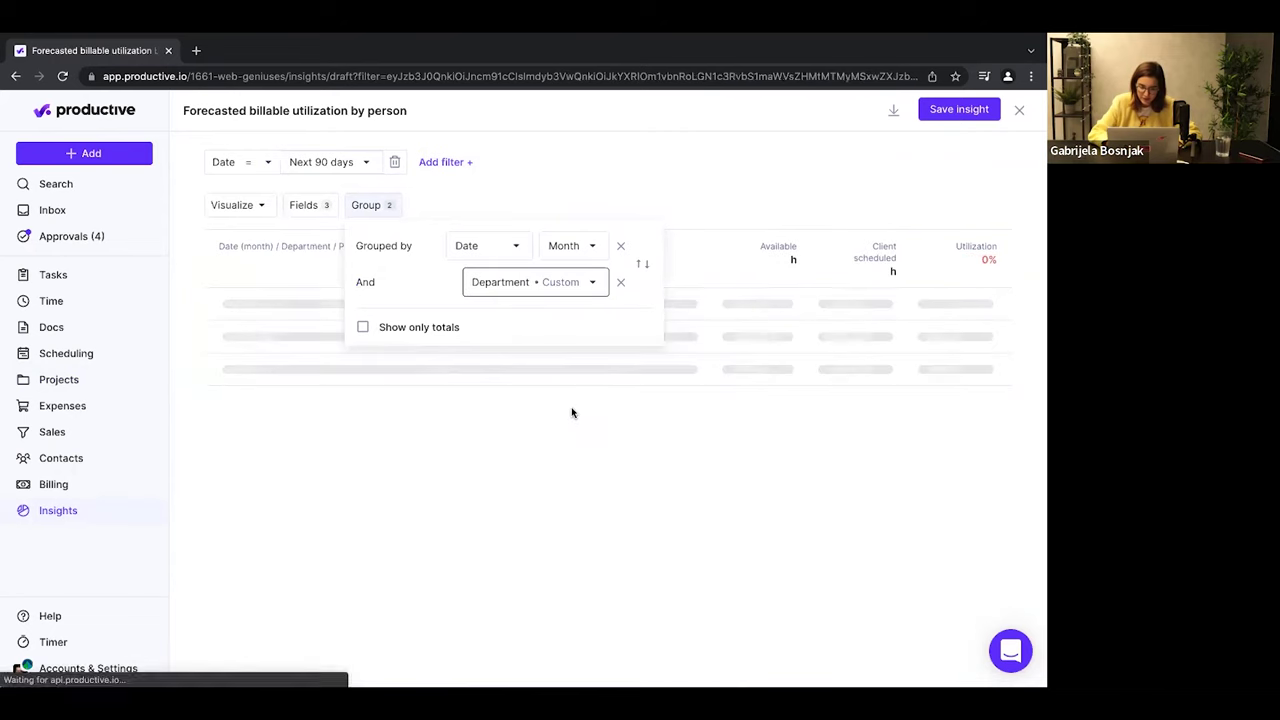
{"action": "left_click", "coordinate": [363, 329]}
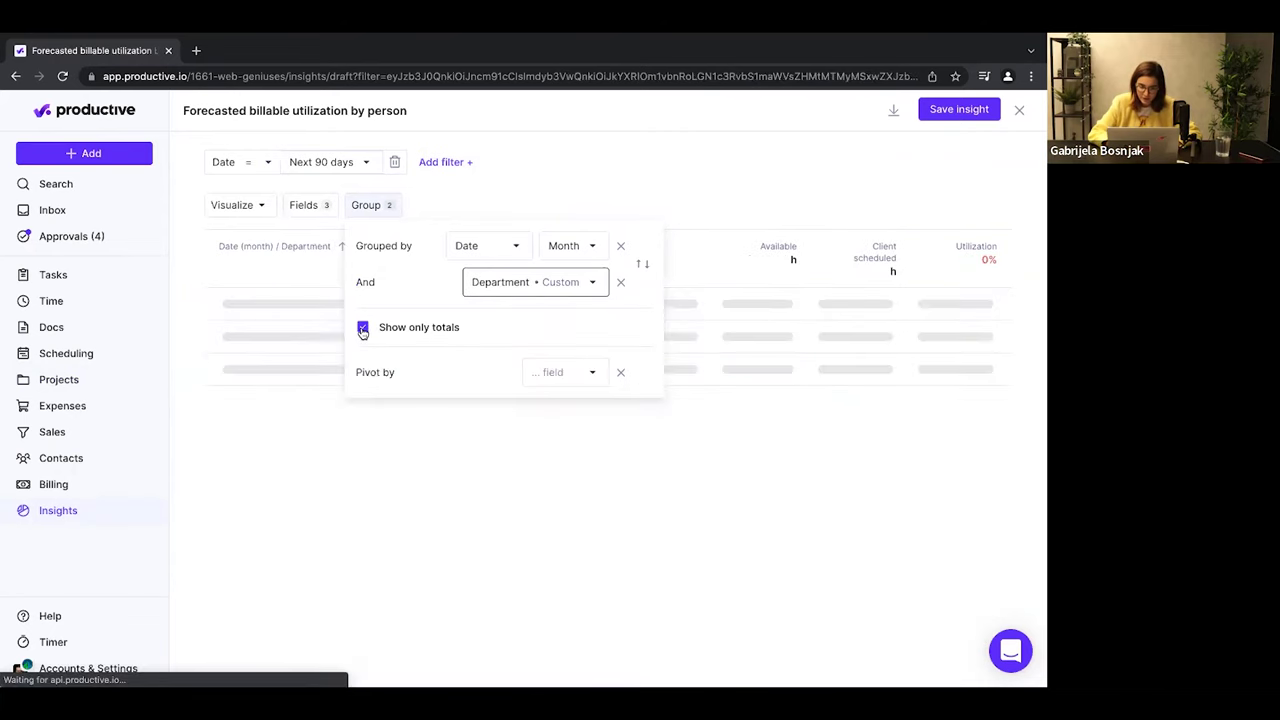
{"action": "left_click", "coordinate": [689, 187]}
Turn off Show only totals so the utilization report lists individual people under each month and department.
{"action": "scroll", "coordinate": [700, 415], "scroll_direction": "down", "scroll_amount": 3}
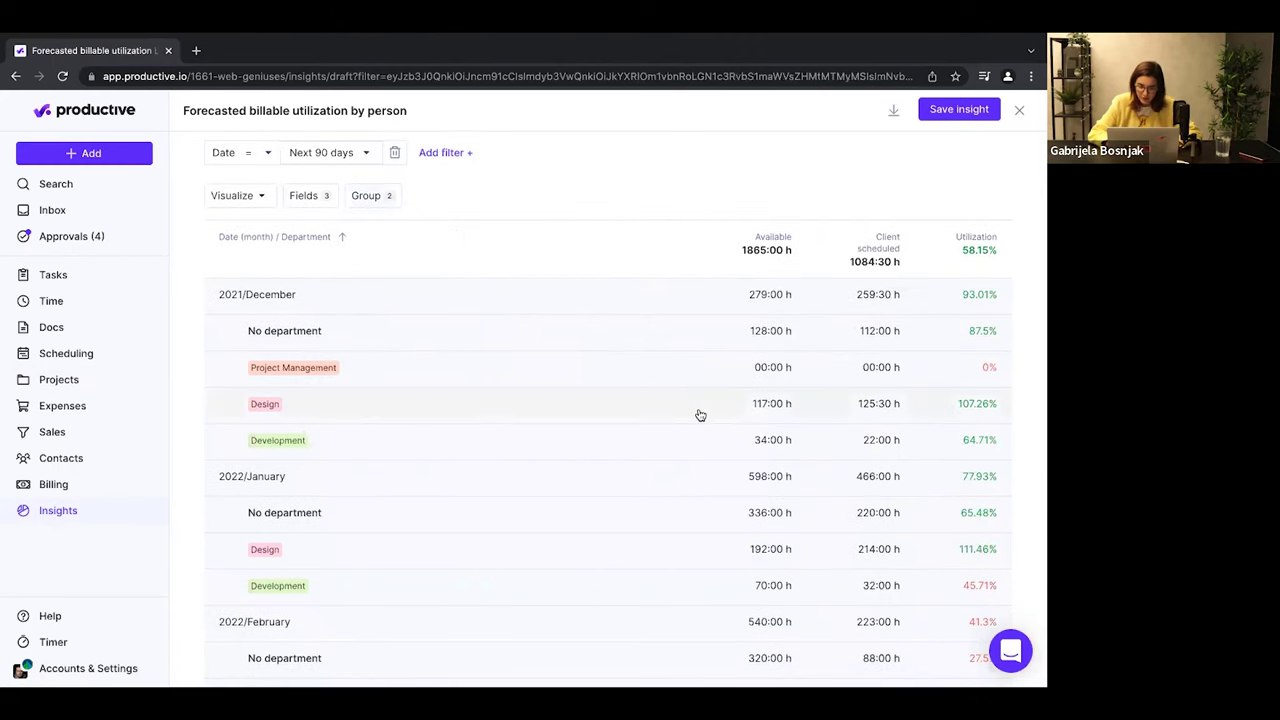
{"action": "scroll", "coordinate": [700, 415], "scroll_direction": "down", "scroll_amount": 1}
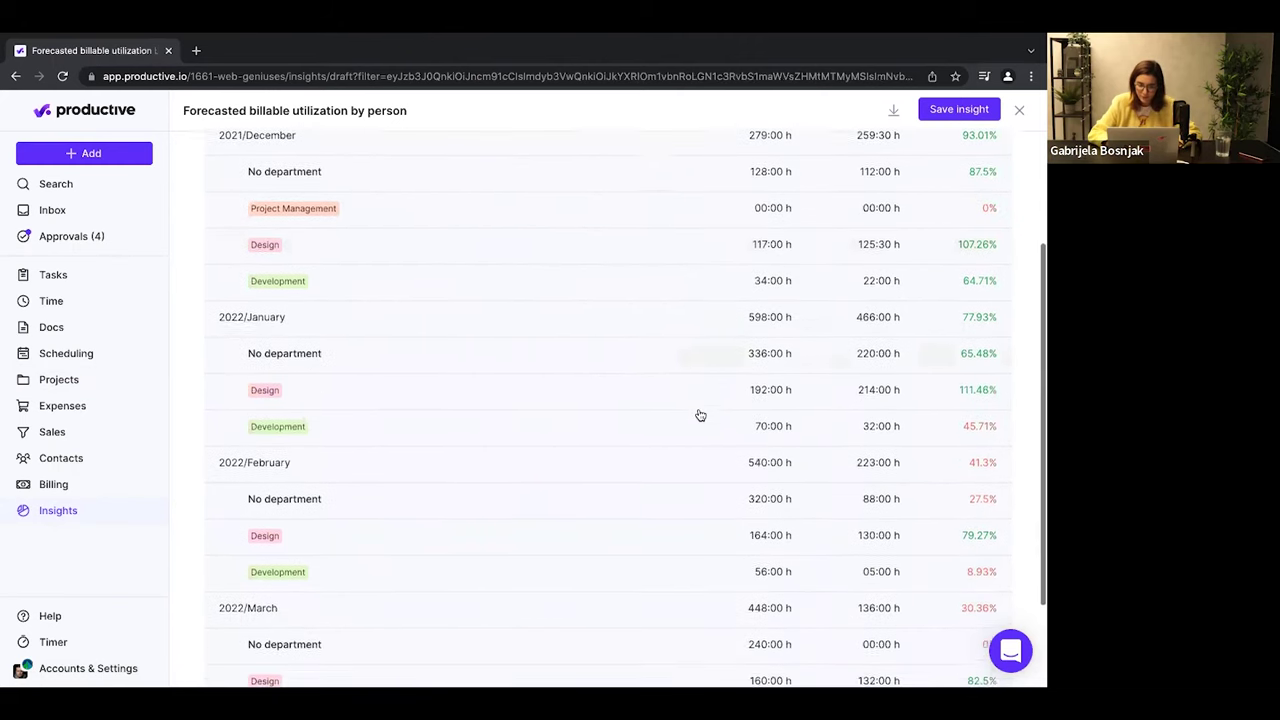
{"action": "scroll", "coordinate": [700, 415], "scroll_direction": "up", "scroll_amount": 1}
{"action": "scroll", "coordinate": [700, 415], "scroll_direction": "down", "scroll_amount": 1}
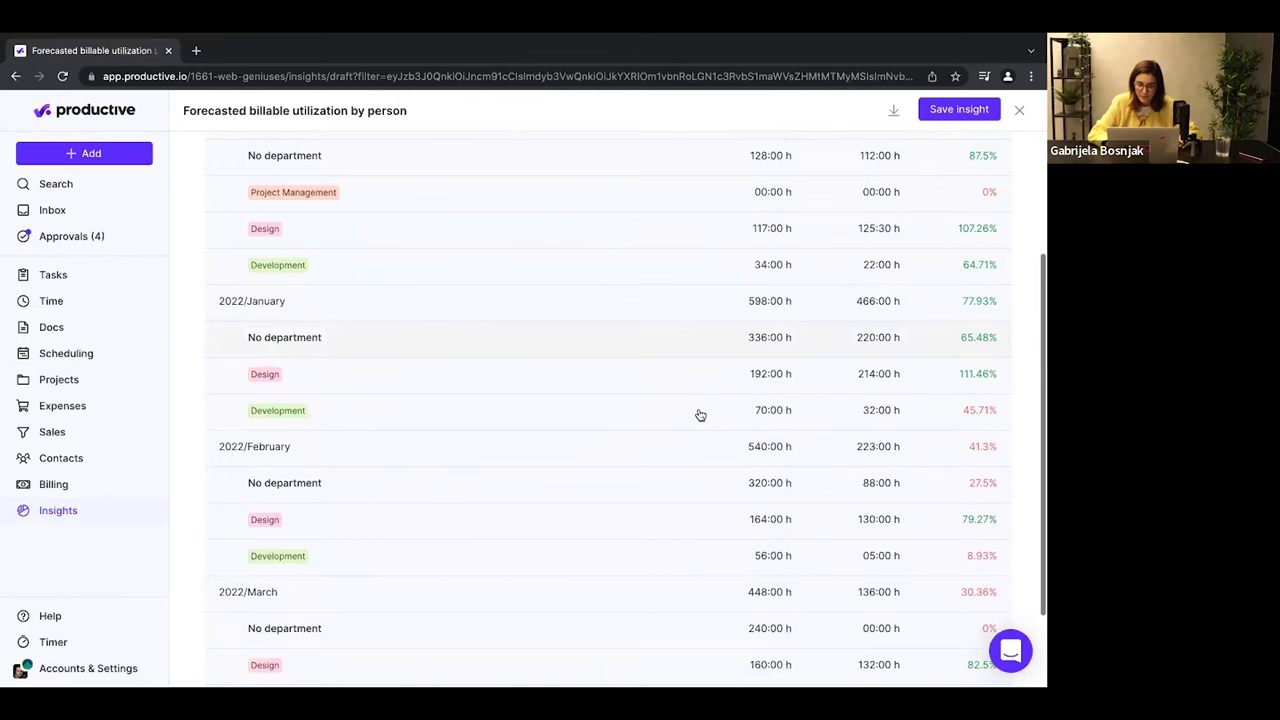
{"action": "scroll", "coordinate": [700, 415], "scroll_direction": "up", "scroll_amount": 3}
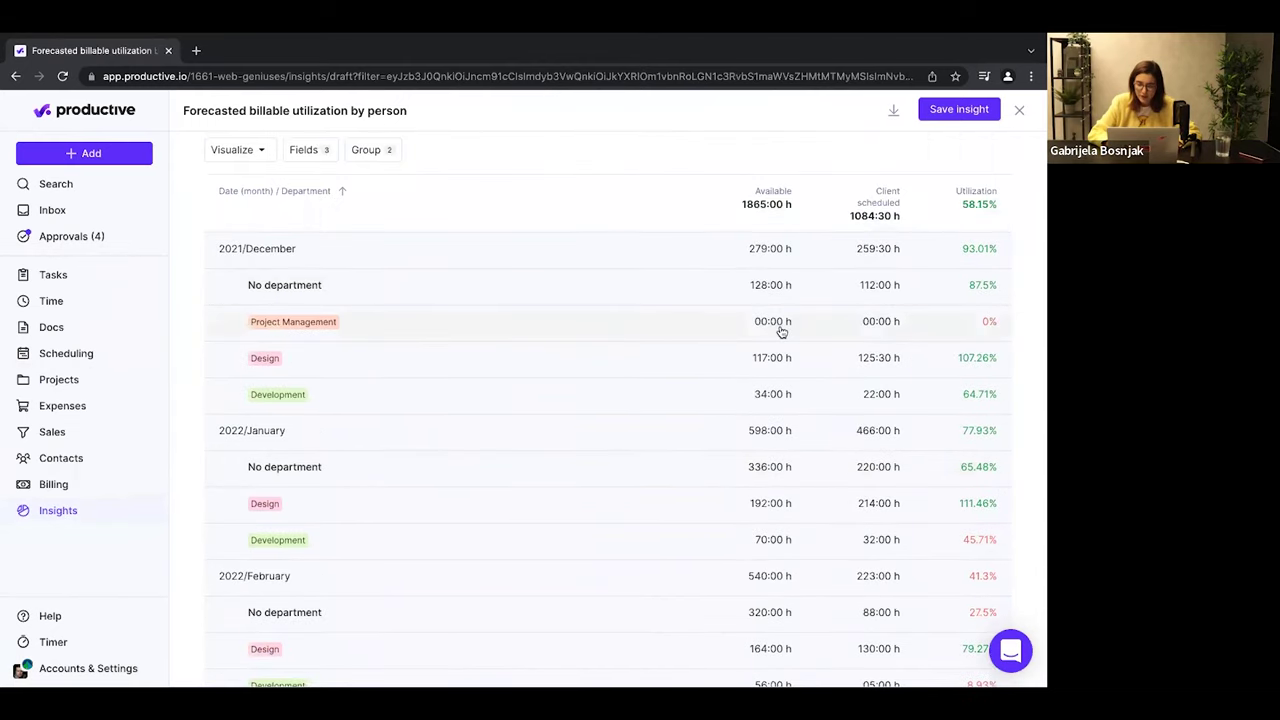
{"action": "left_click", "coordinate": [369, 150]}
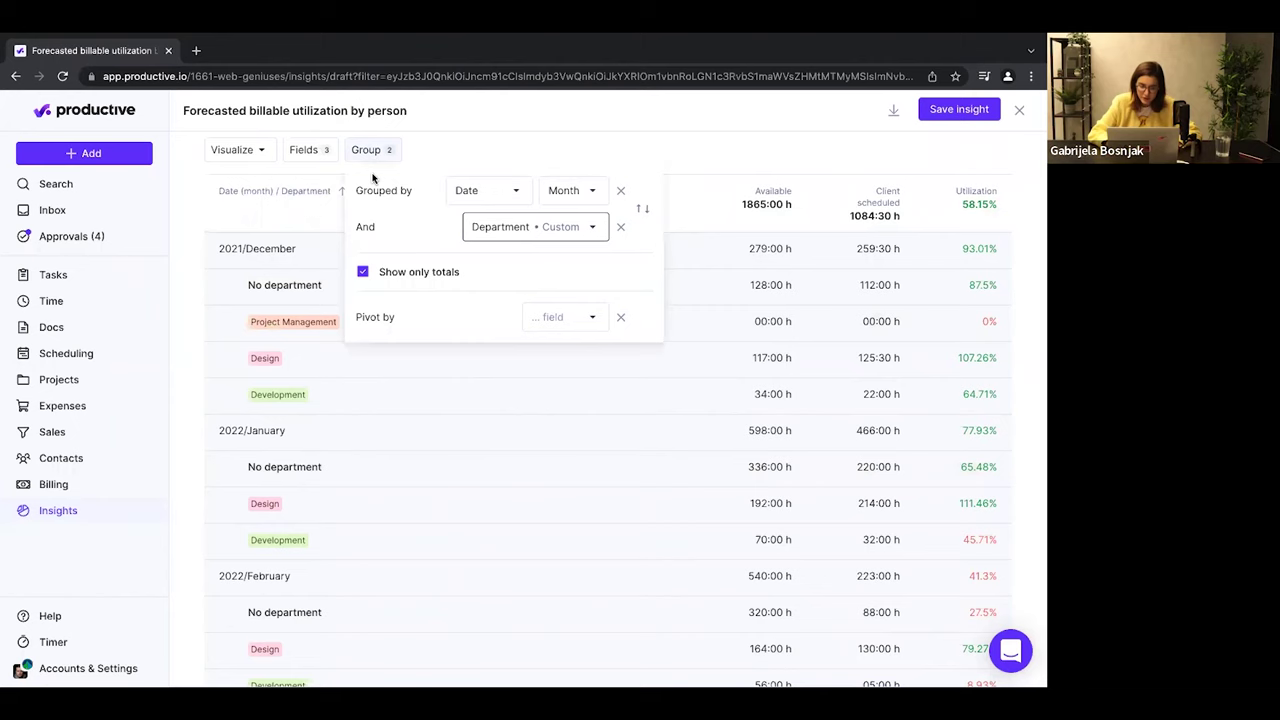
{"action": "left_click", "coordinate": [364, 274]}
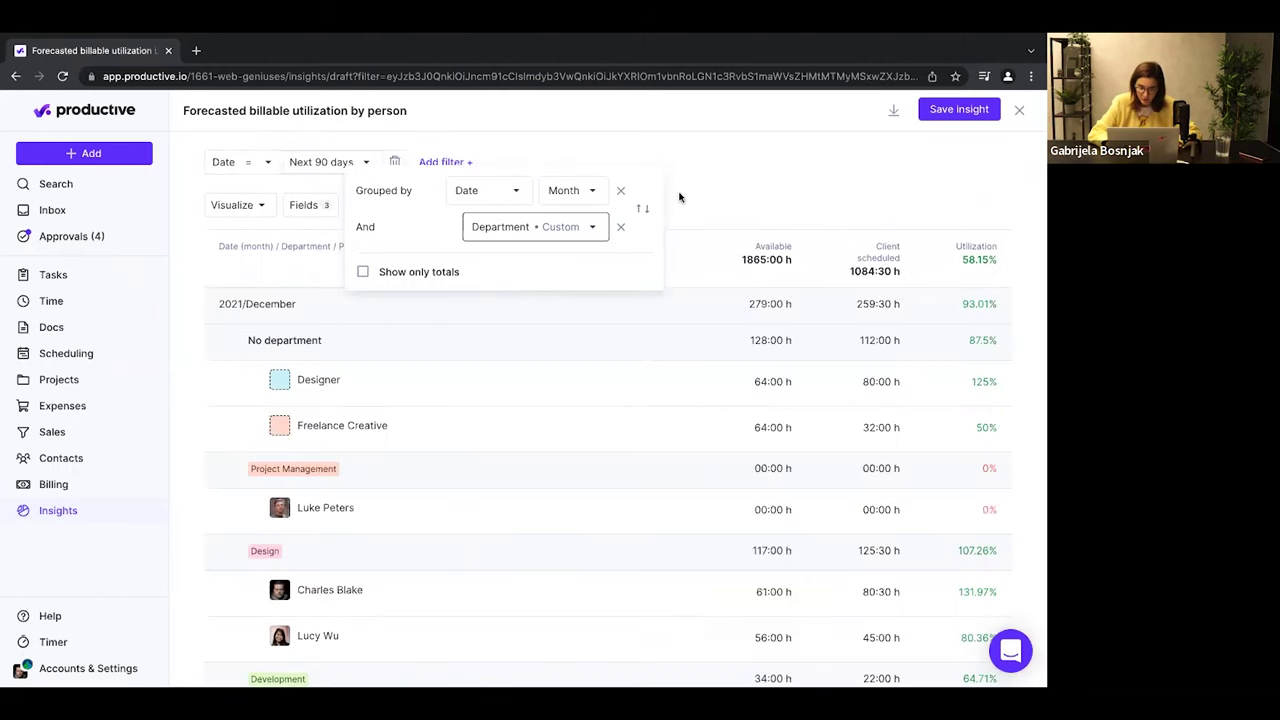
{"action": "left_click", "coordinate": [731, 194]}
{"action": "scroll", "coordinate": [786, 533], "scroll_direction": "down", "scroll_amount": 1}
{"action": "scroll", "coordinate": [786, 533], "scroll_direction": "up", "scroll_amount": 1}
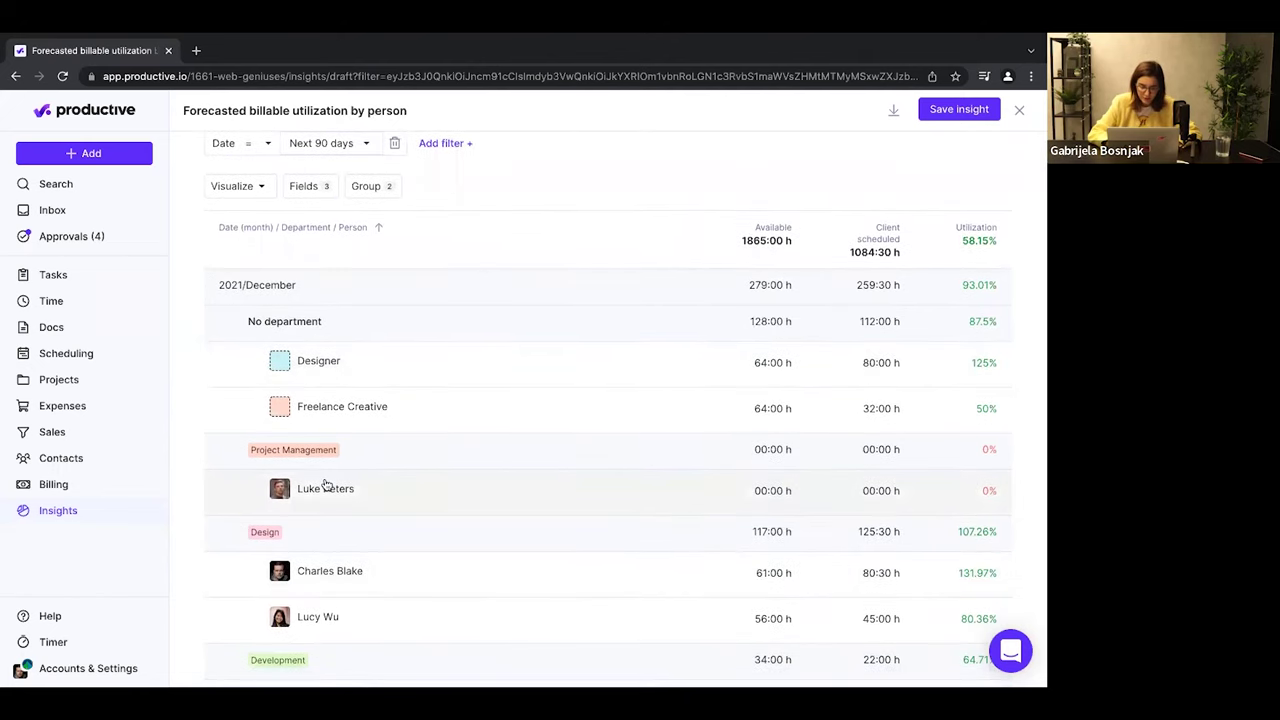
{"action": "mouse_move", "coordinate": [326, 490]}
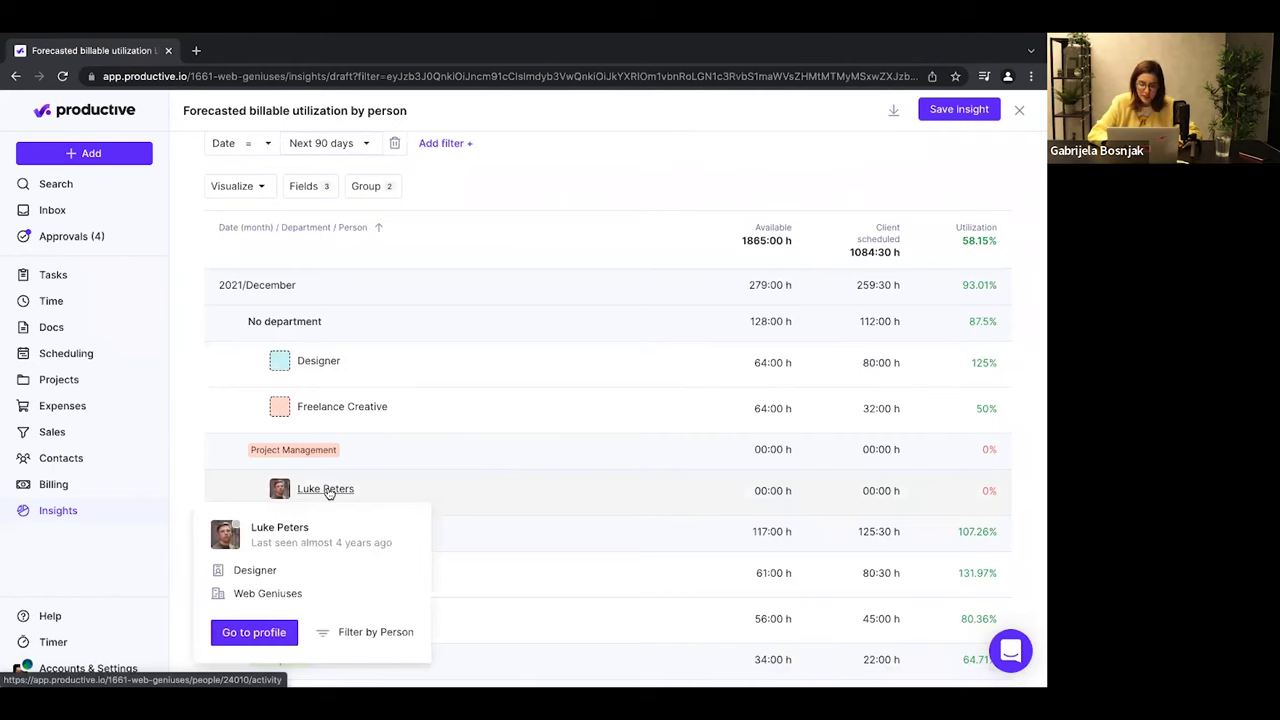
Add the Time off and Capacity fields to the forecasted billable utilization report.
{"action": "left_click", "coordinate": [310, 193]}
{"action": "type", "text": "time"}
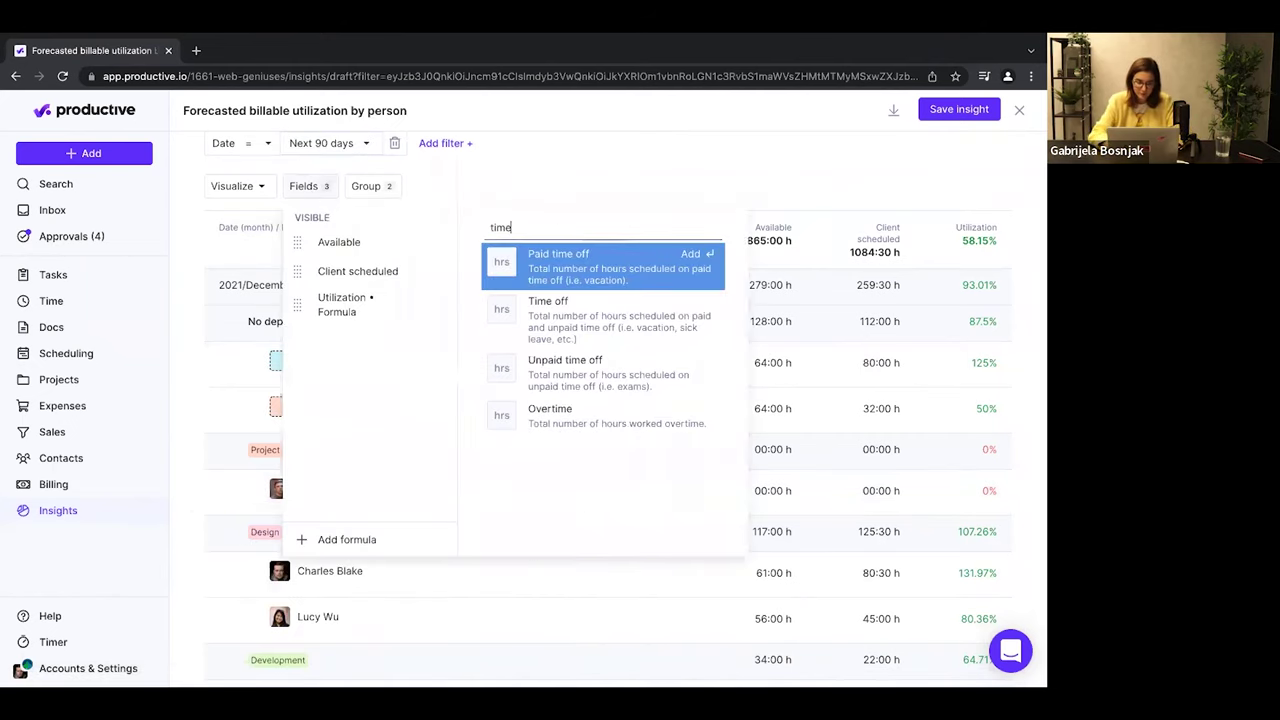
{"action": "left_click", "coordinate": [555, 327]}
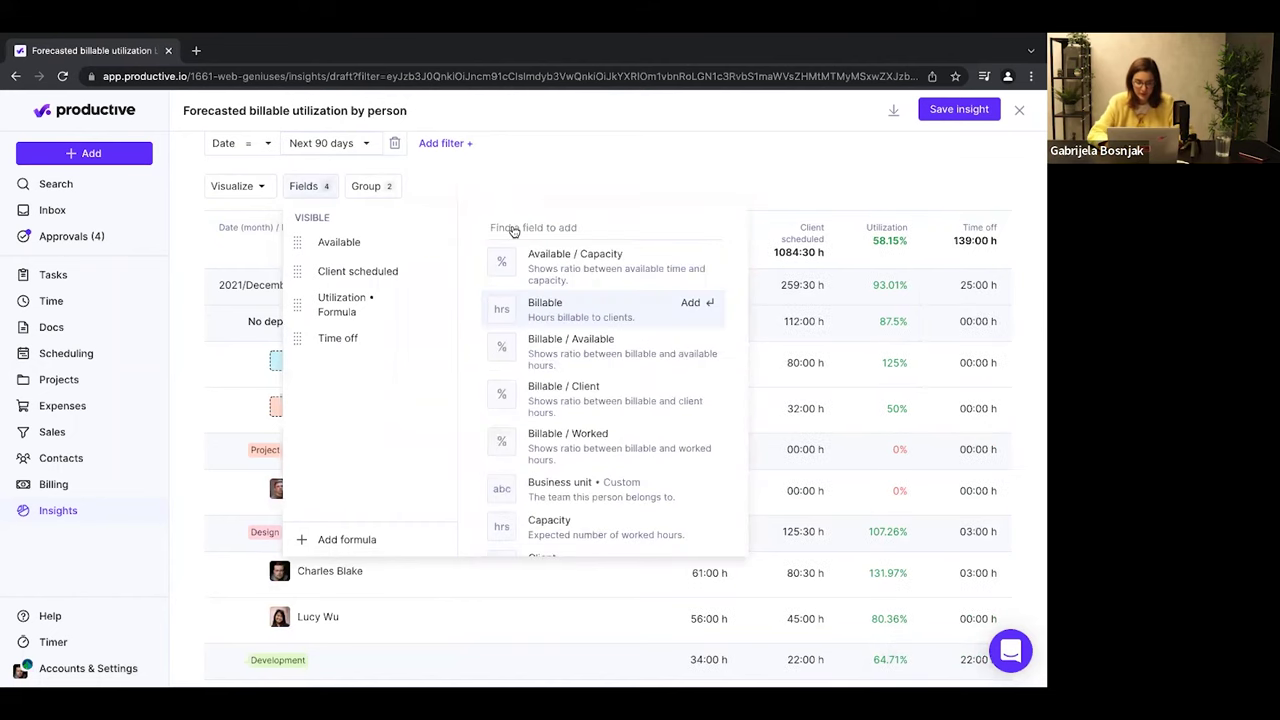
{"action": "type", "text": "capa"}
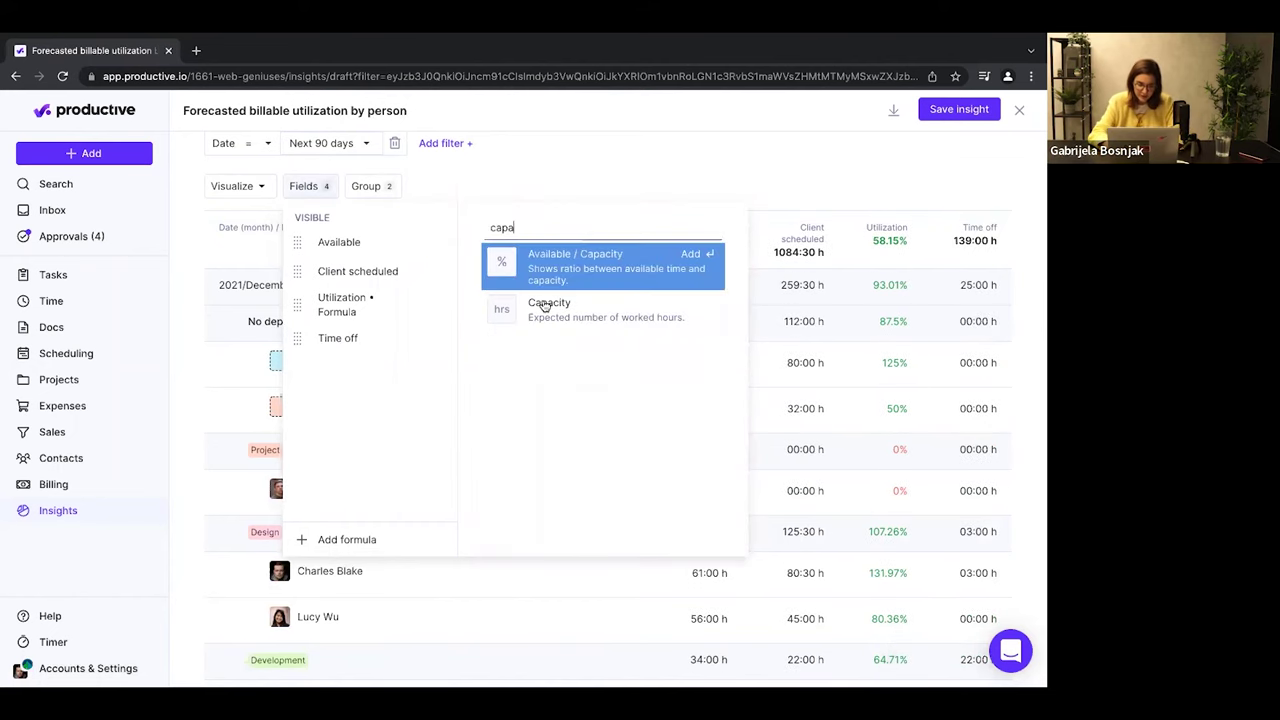
{"action": "left_click", "coordinate": [581, 318]}
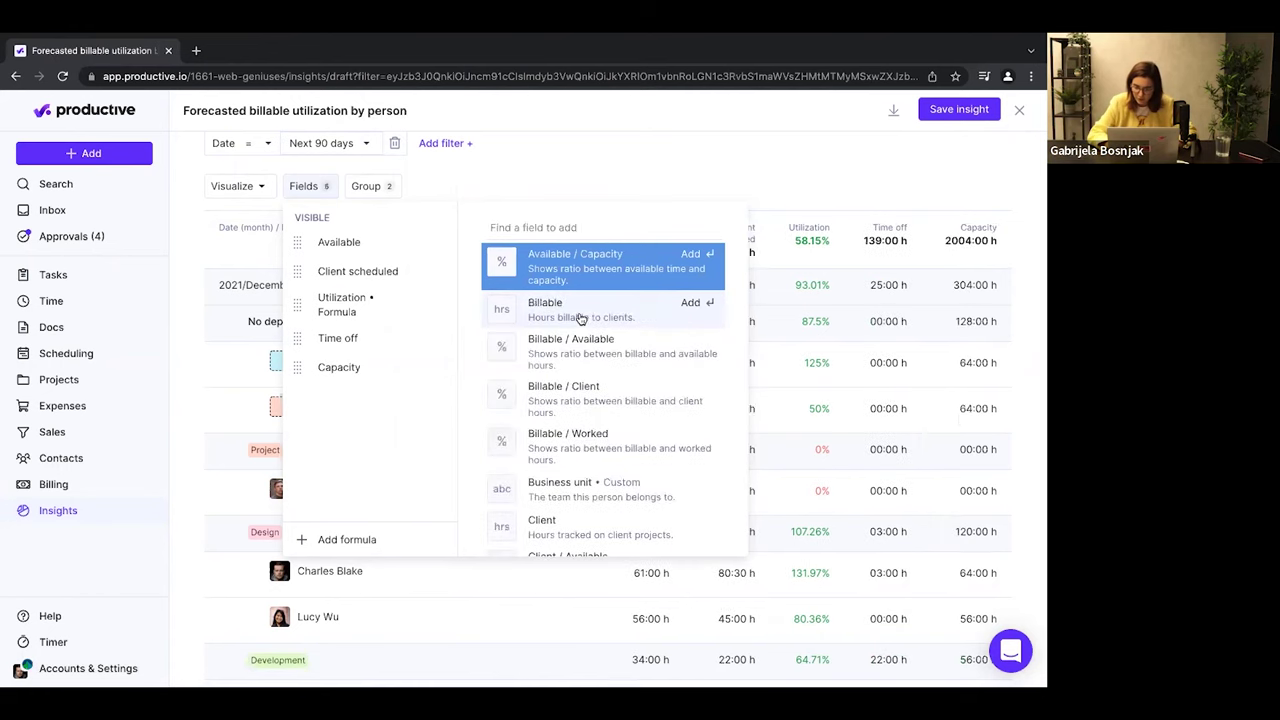
{"action": "left_click", "coordinate": [760, 485]}
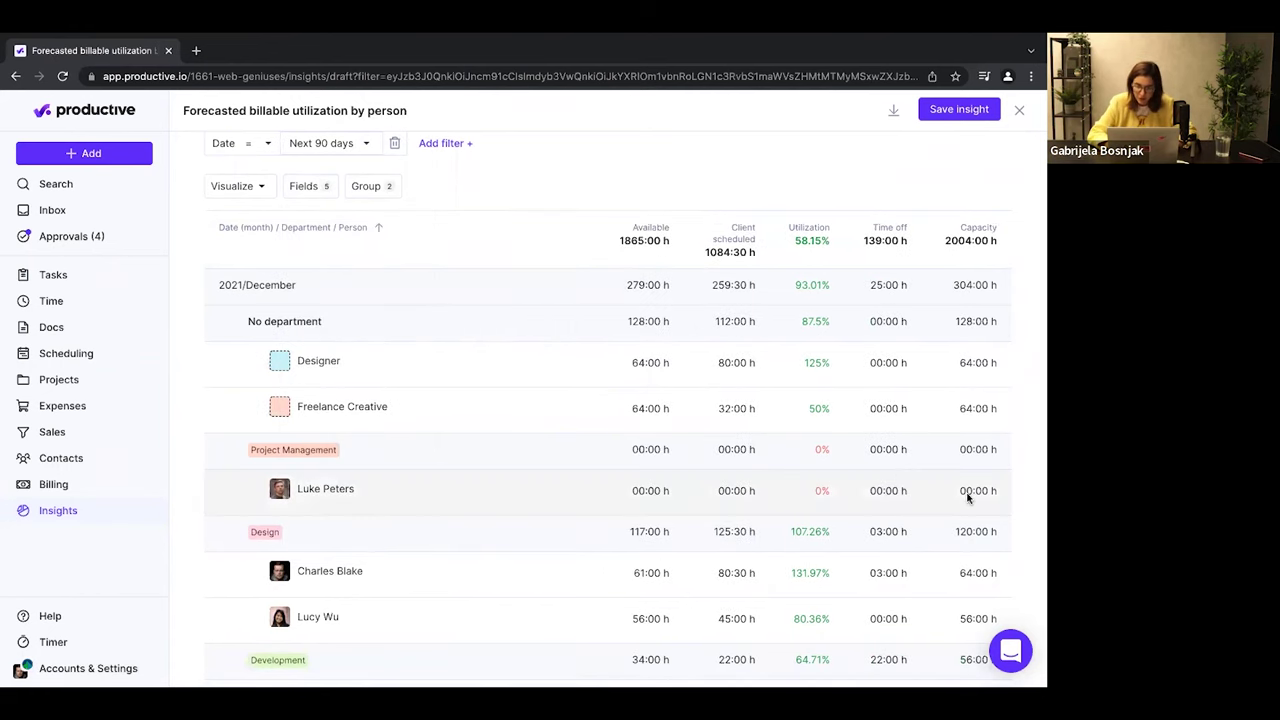
{"action": "scroll", "coordinate": [970, 495], "scroll_direction": "down", "scroll_amount": 1}
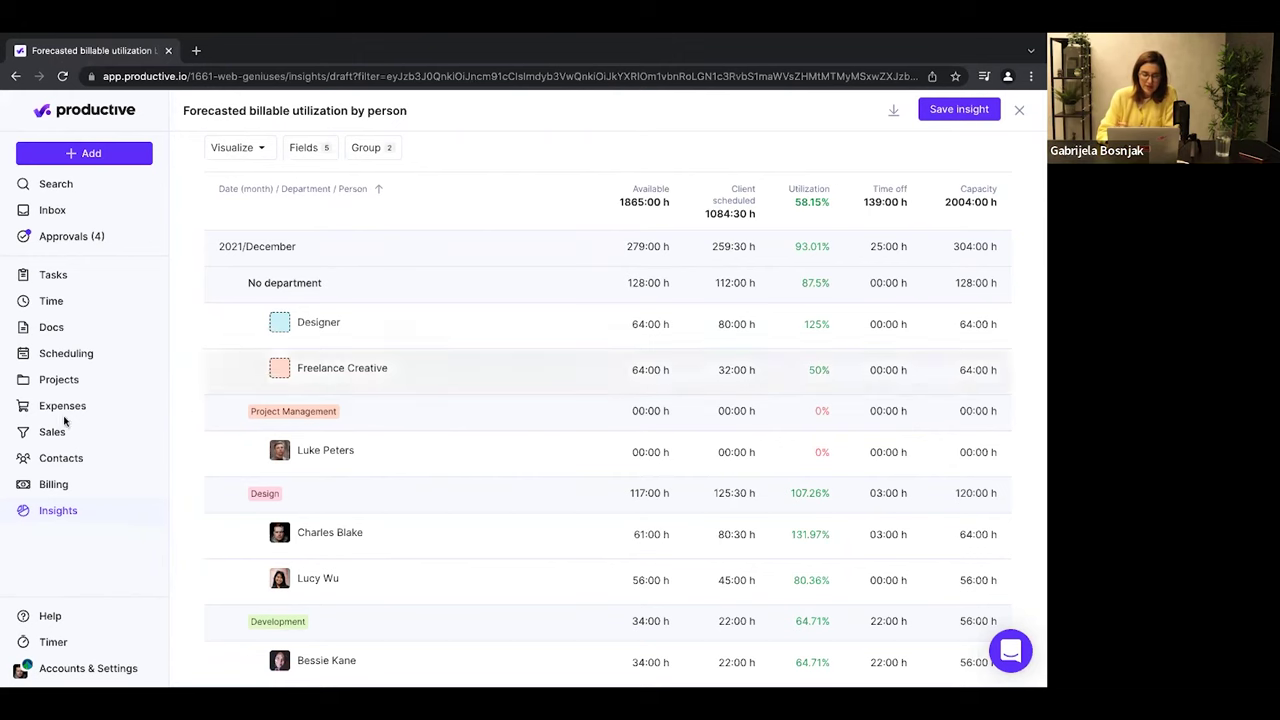
View the invoices list in Billing and look at the saved views available for the Budgets list.
{"action": "left_click", "coordinate": [63, 488]}
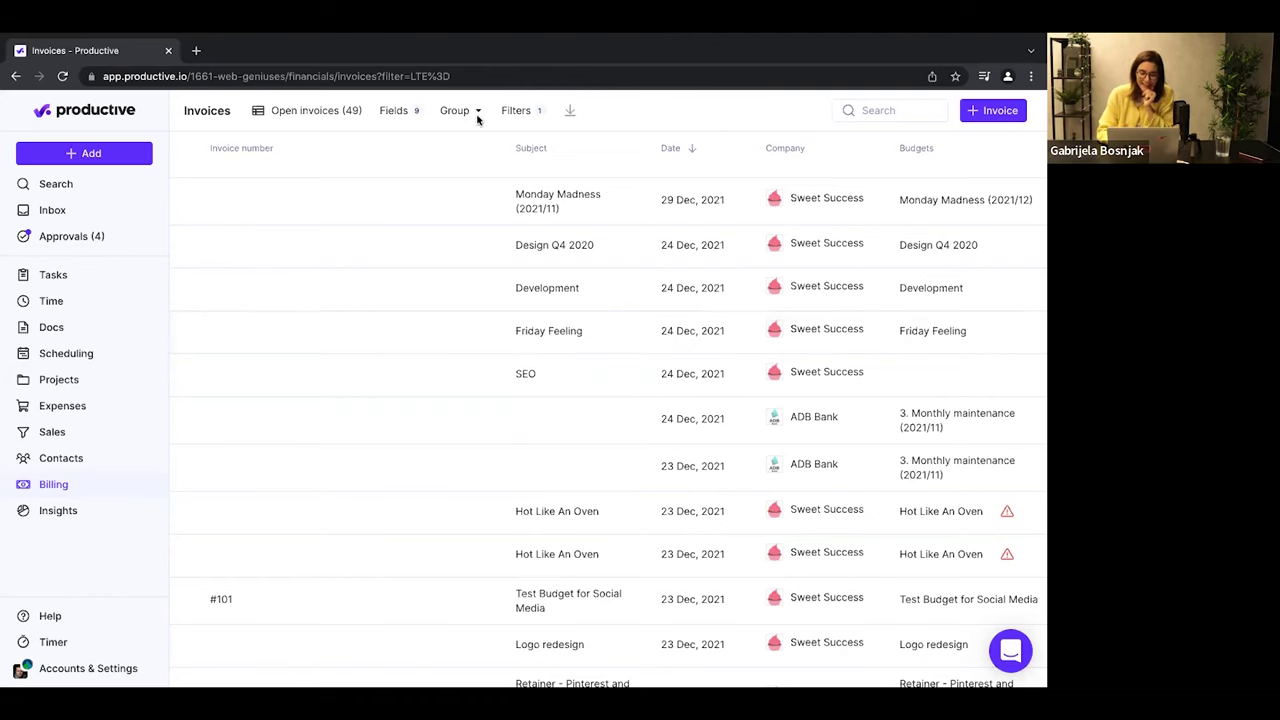
{"action": "mouse_move", "coordinate": [64, 382]}
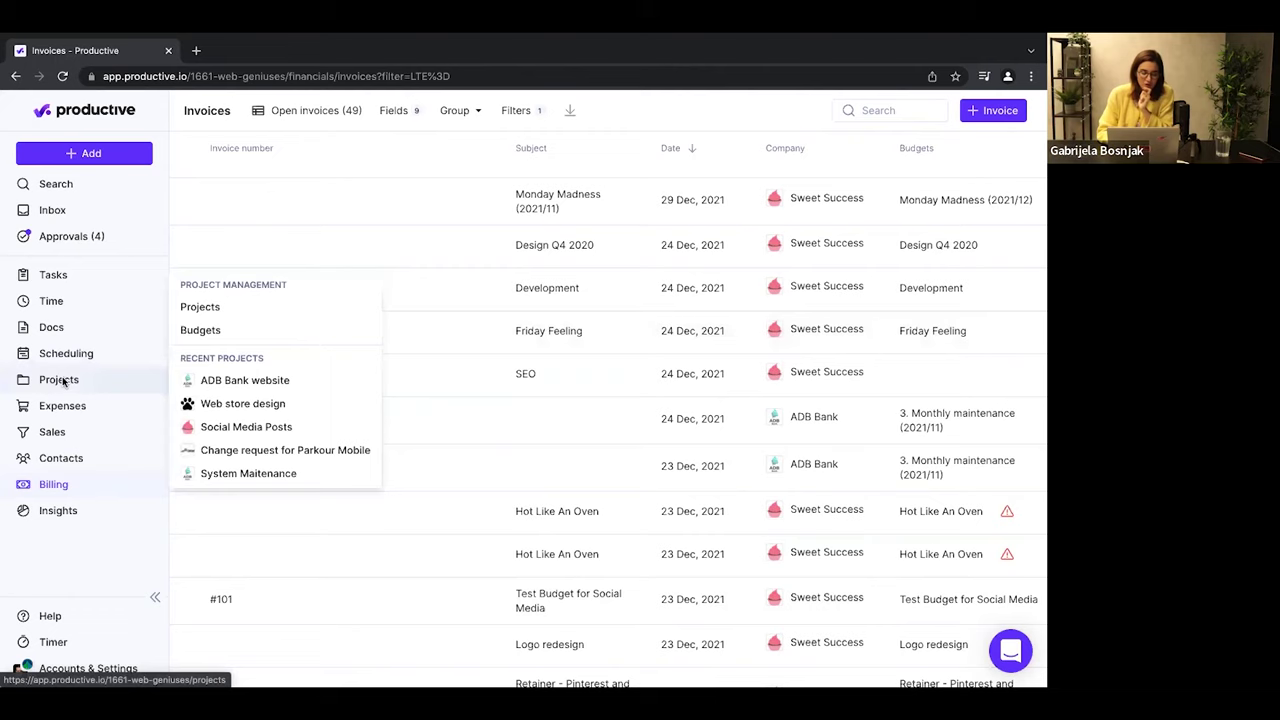
{"action": "left_click", "coordinate": [201, 330]}
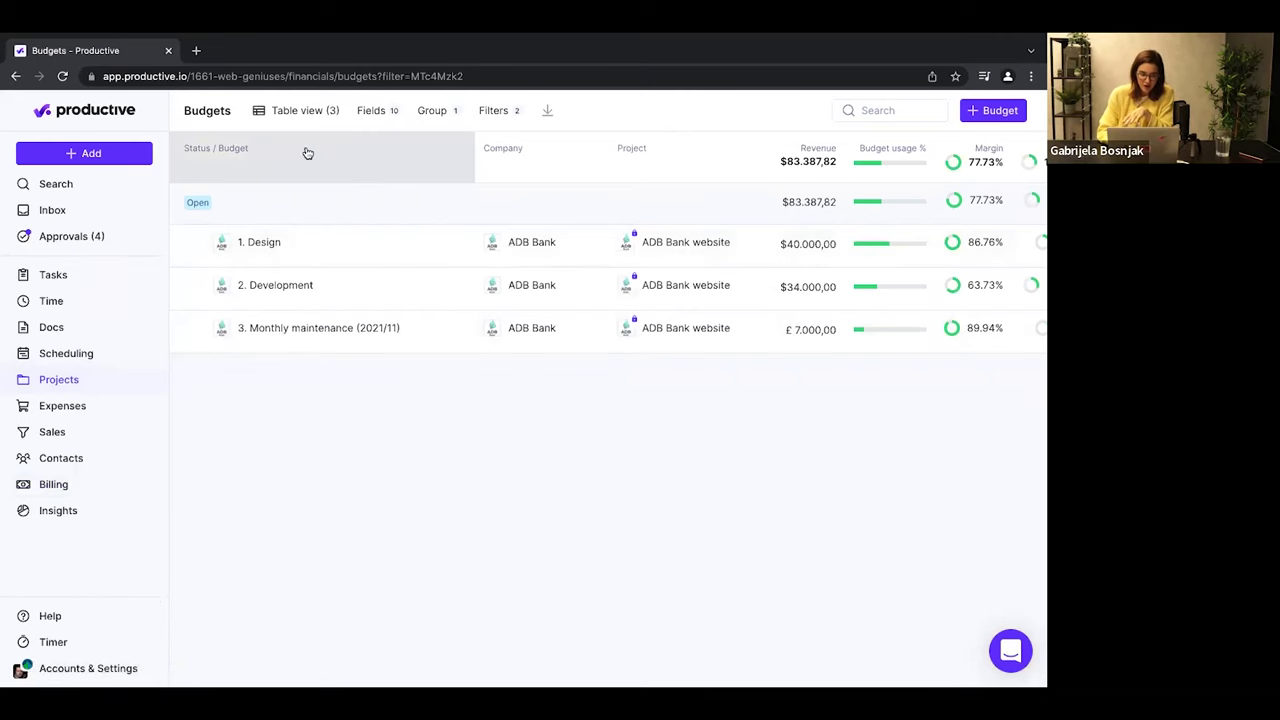
{"action": "left_click", "coordinate": [295, 115]}
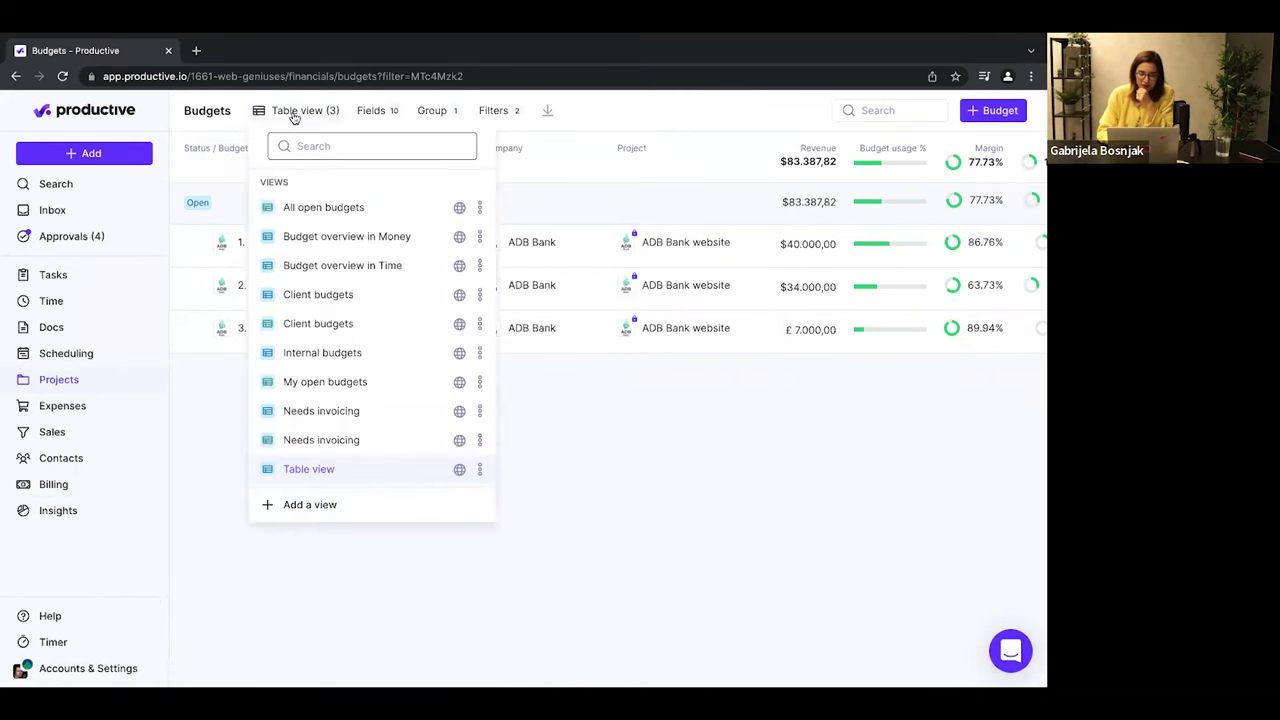
{"action": "left_click", "coordinate": [295, 118]}
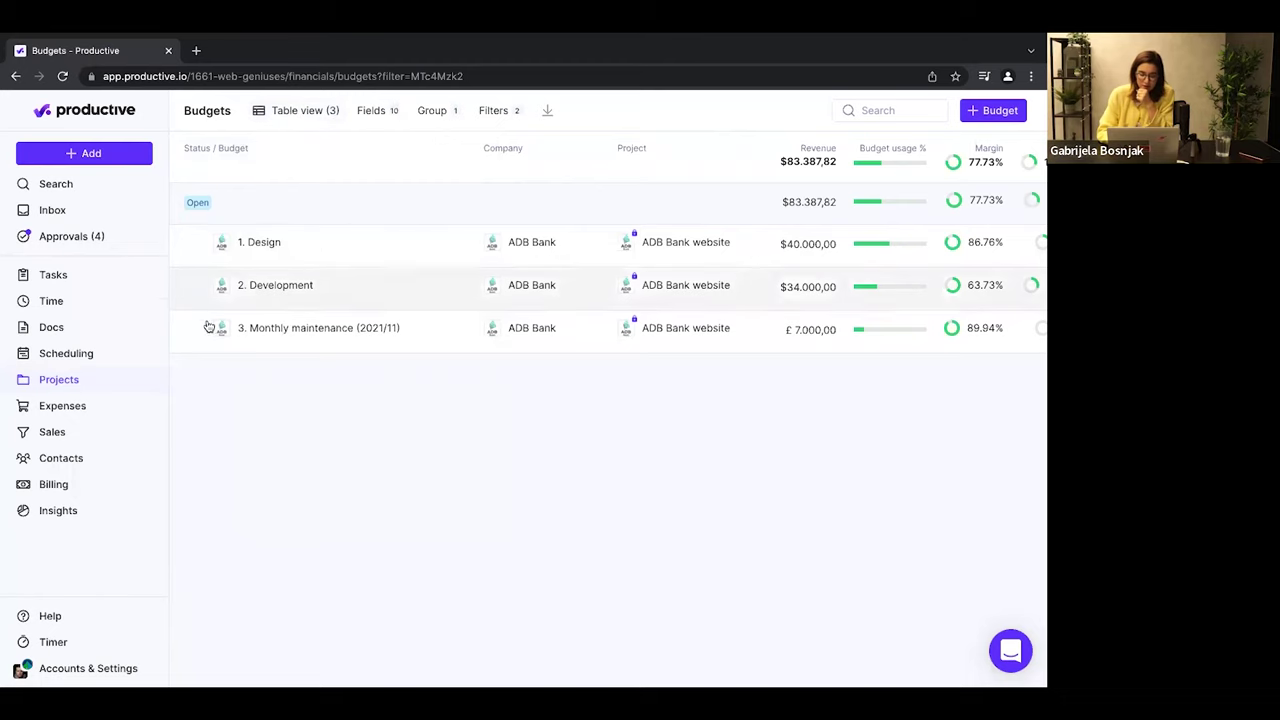
{"action": "mouse_move", "coordinate": [83, 389]}
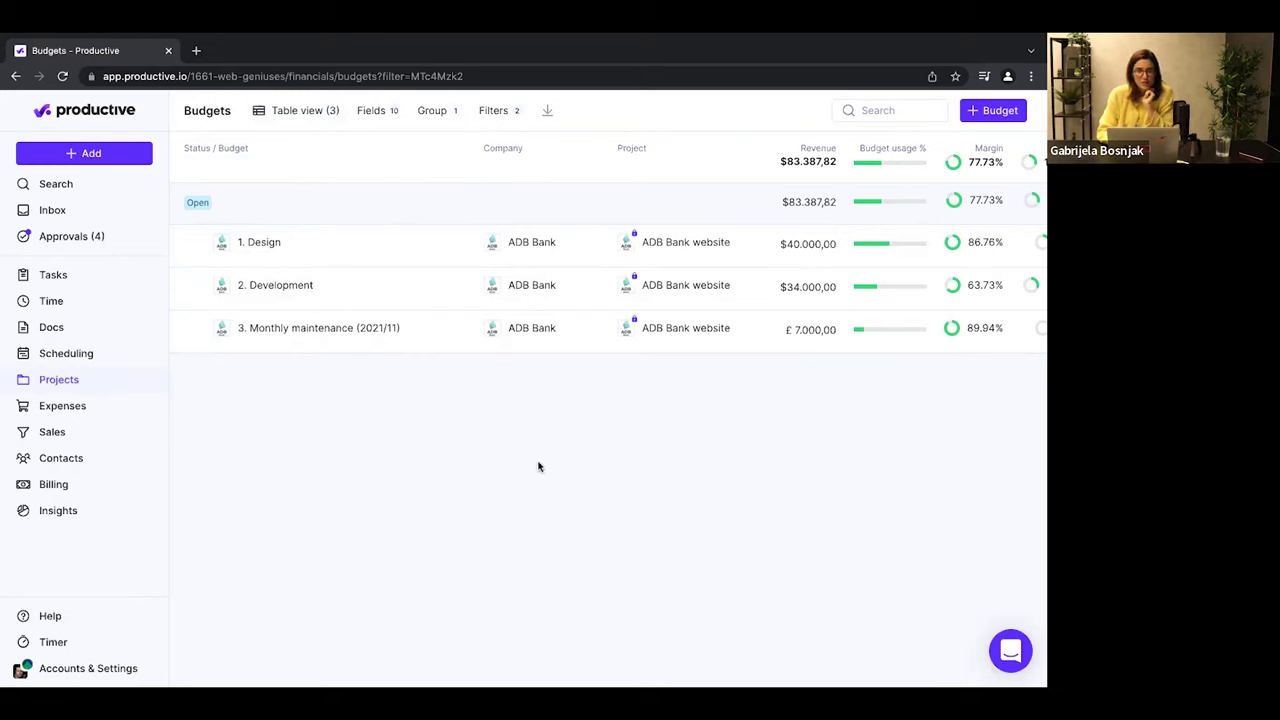
Look at the support chat's options for messaging the team and searching help articles, leaving it closed.
{"action": "left_click", "coordinate": [1017, 660]}
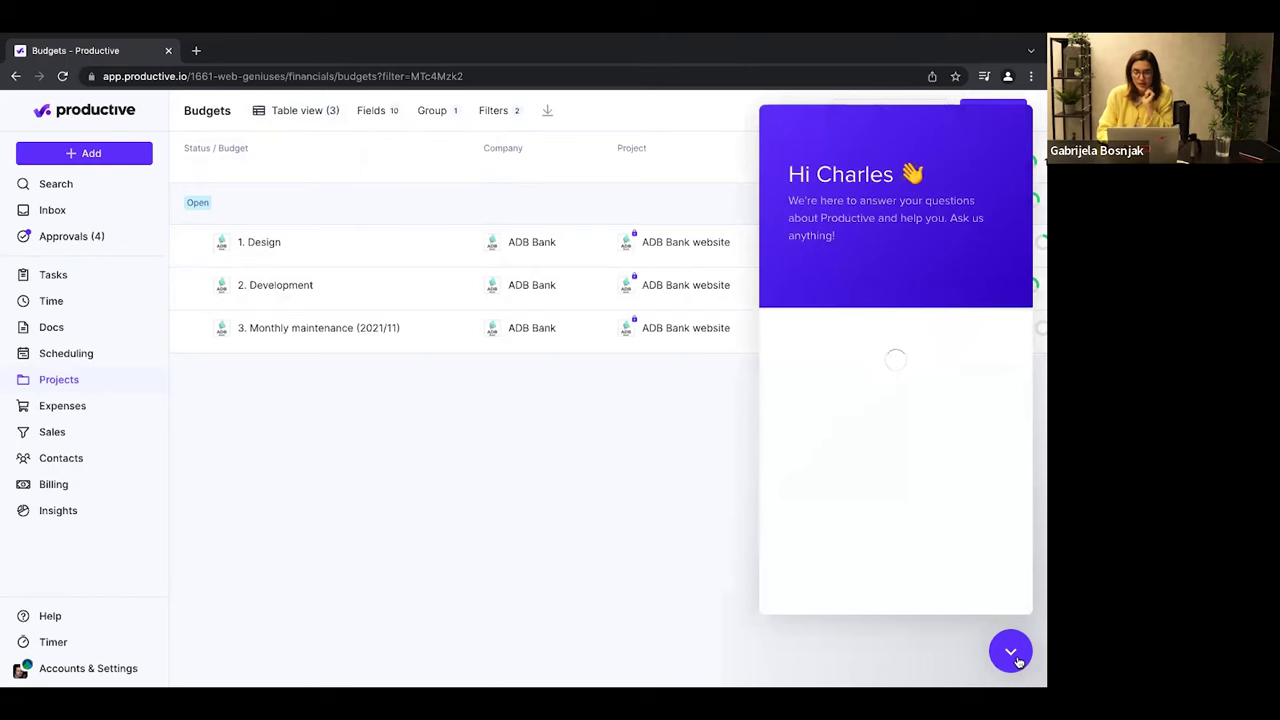
{"action": "left_click", "coordinate": [1015, 658]}
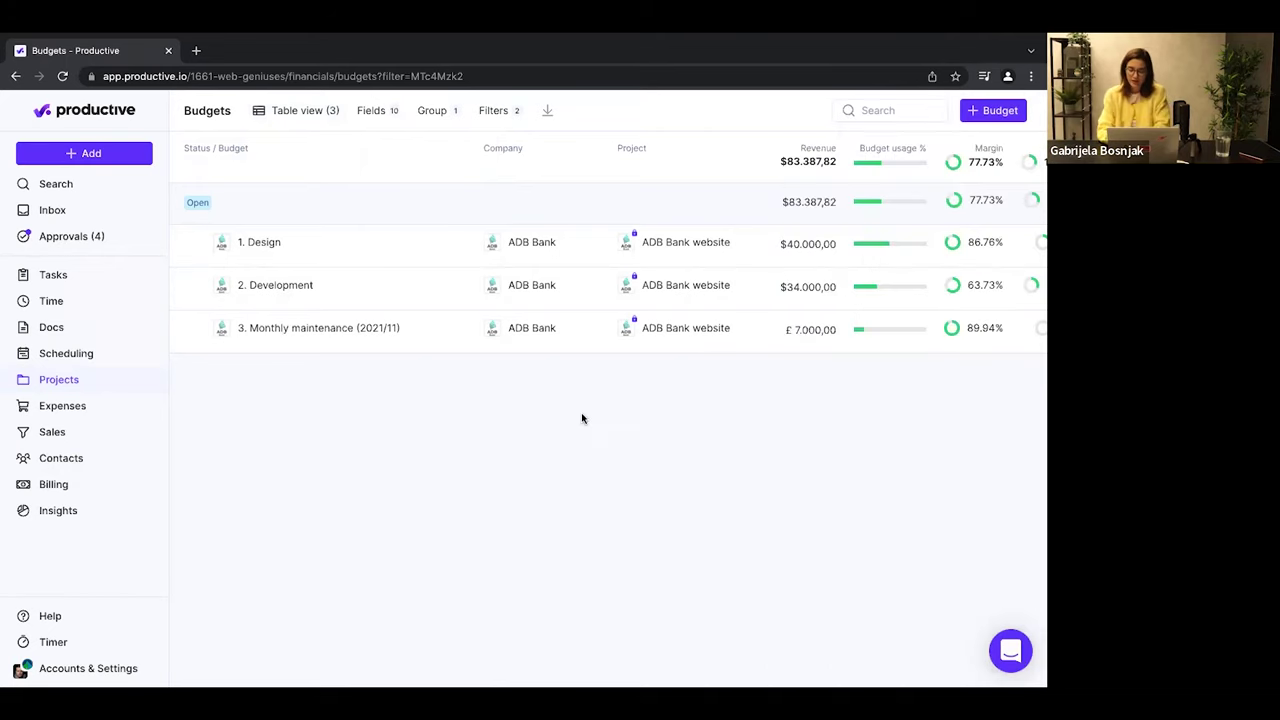
{"action": "mouse_move", "coordinate": [764, 40]}
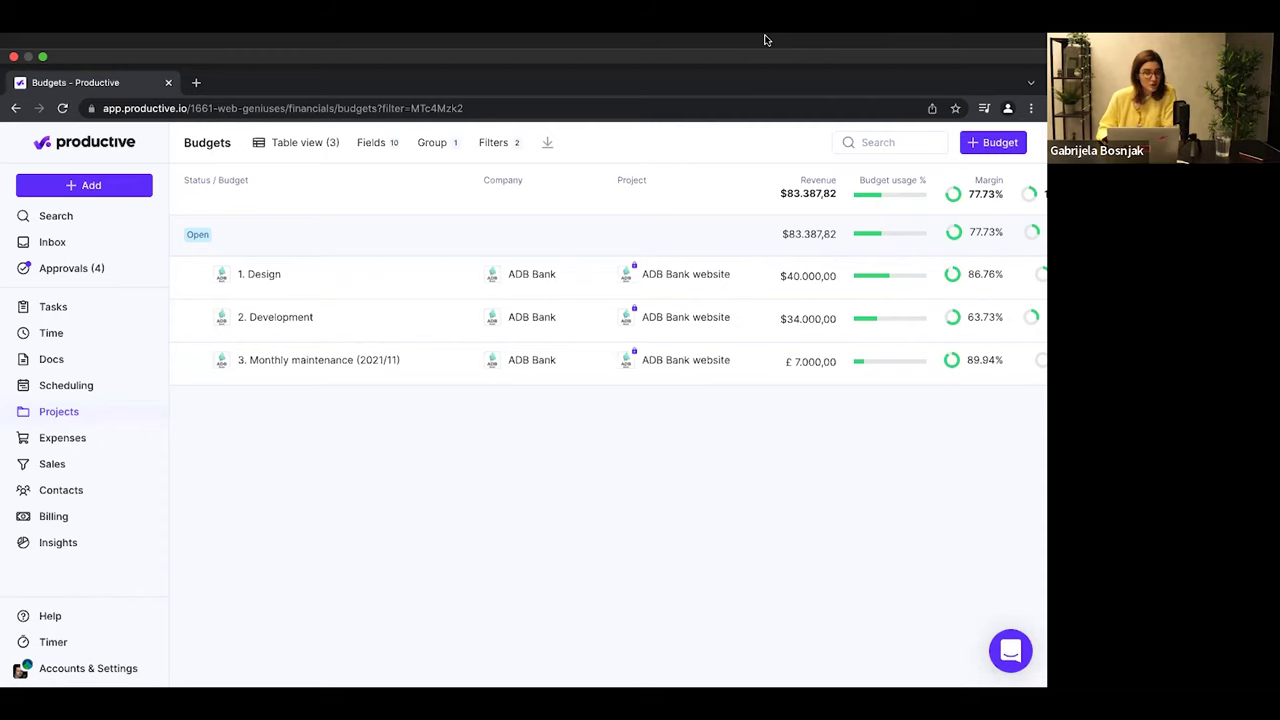
{"action": "left_click", "coordinate": [1026, 666]}
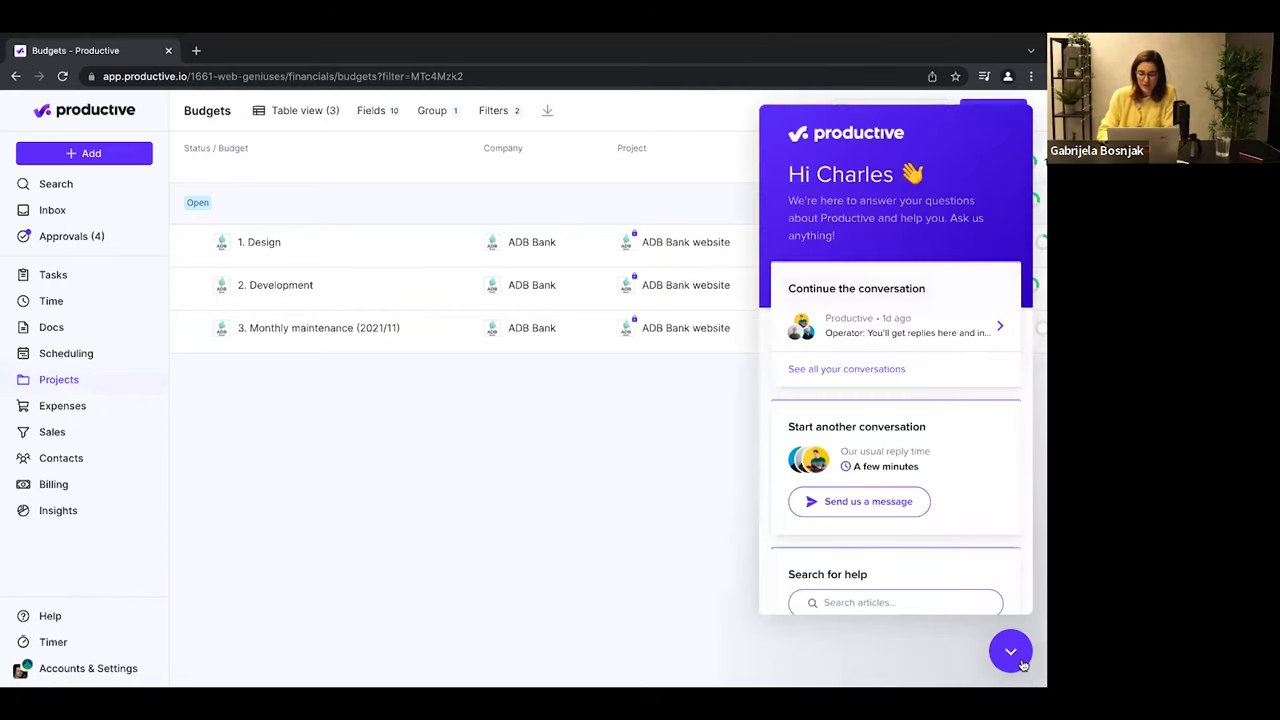
{"action": "left_click", "coordinate": [1022, 664]}
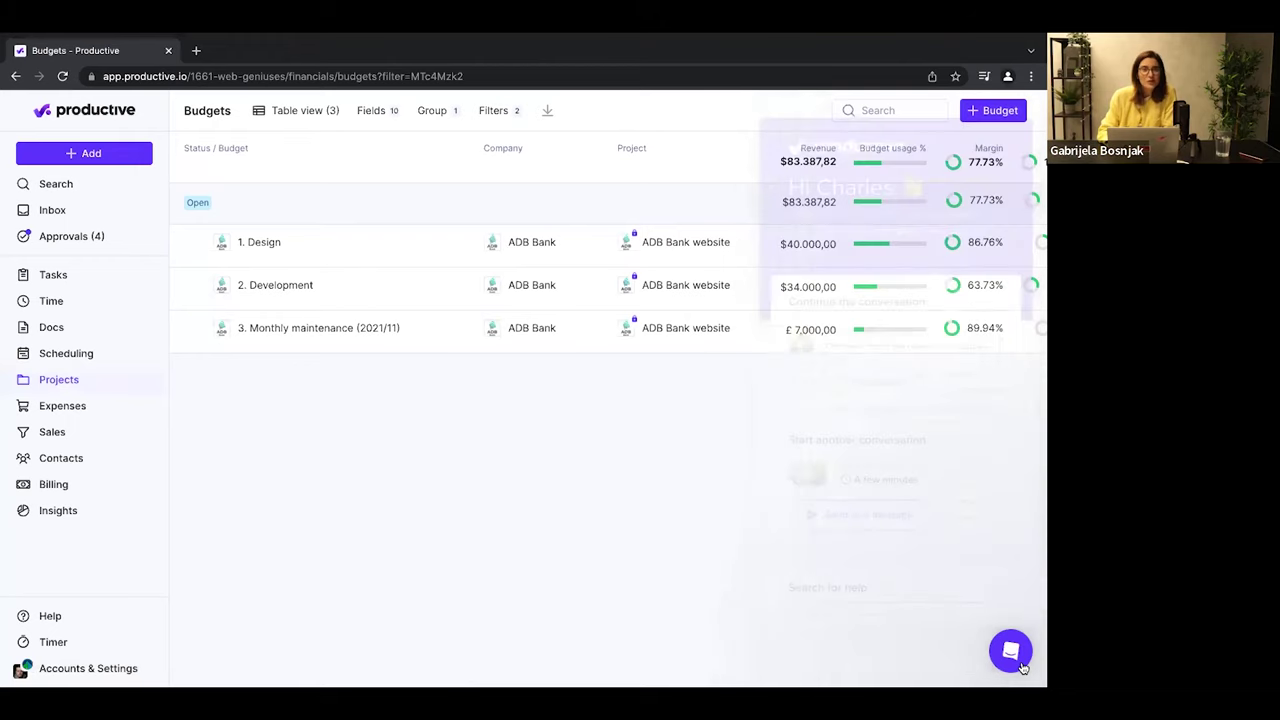